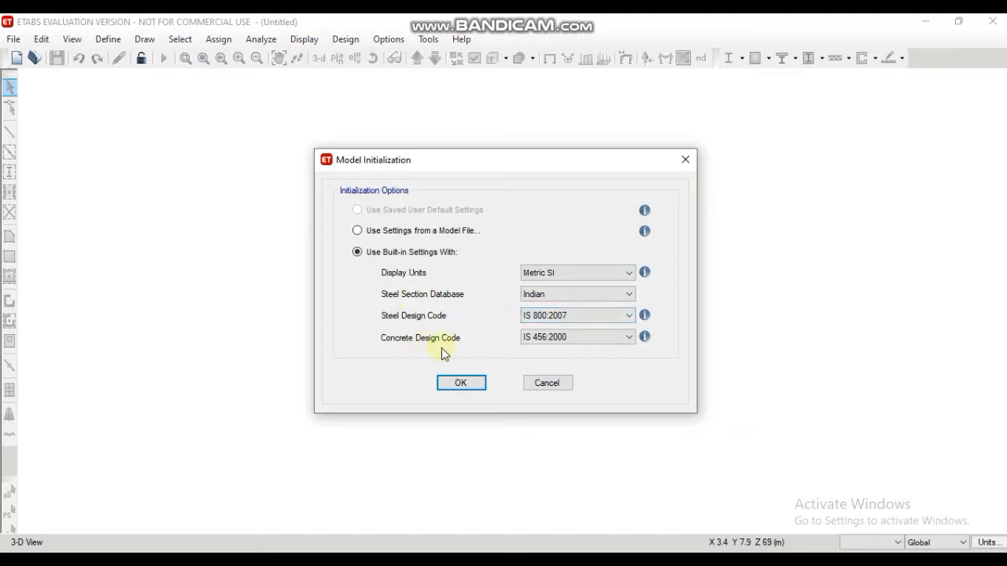
Step: Accept the built-in Metric SI initialization settings with Indian codes and set the grid spacing to 6 m in both X and Y
click(460, 383)
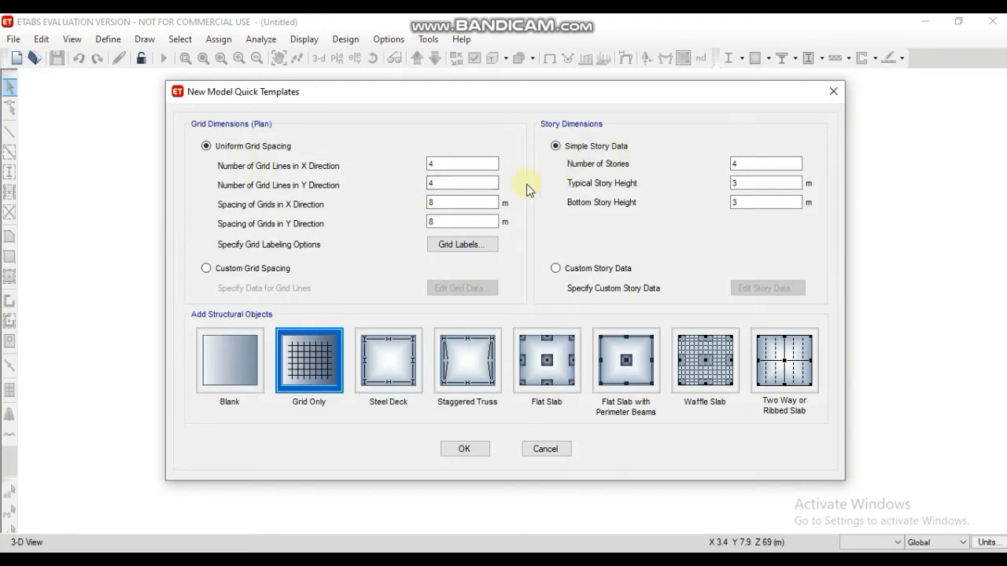
click(457, 200)
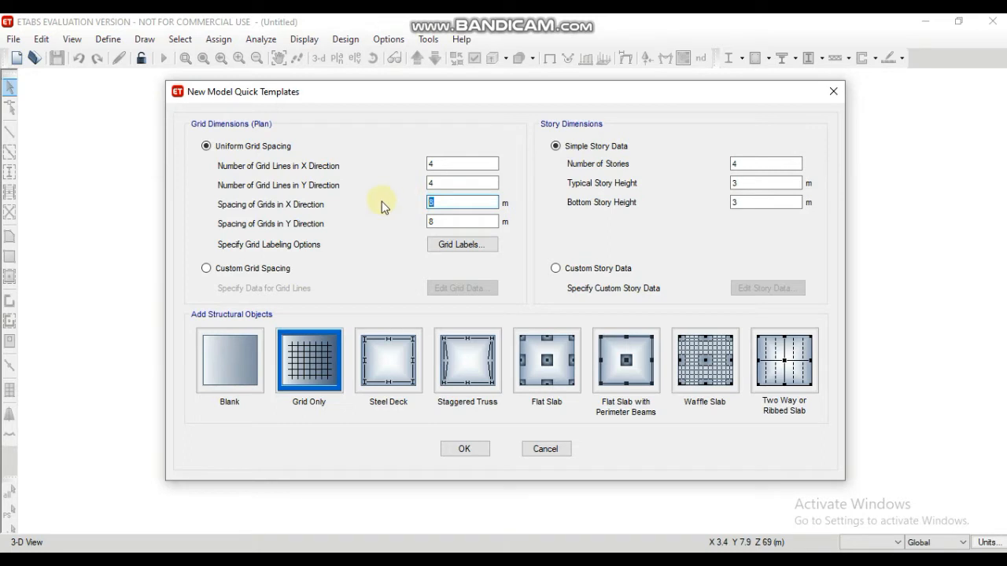
text(6)
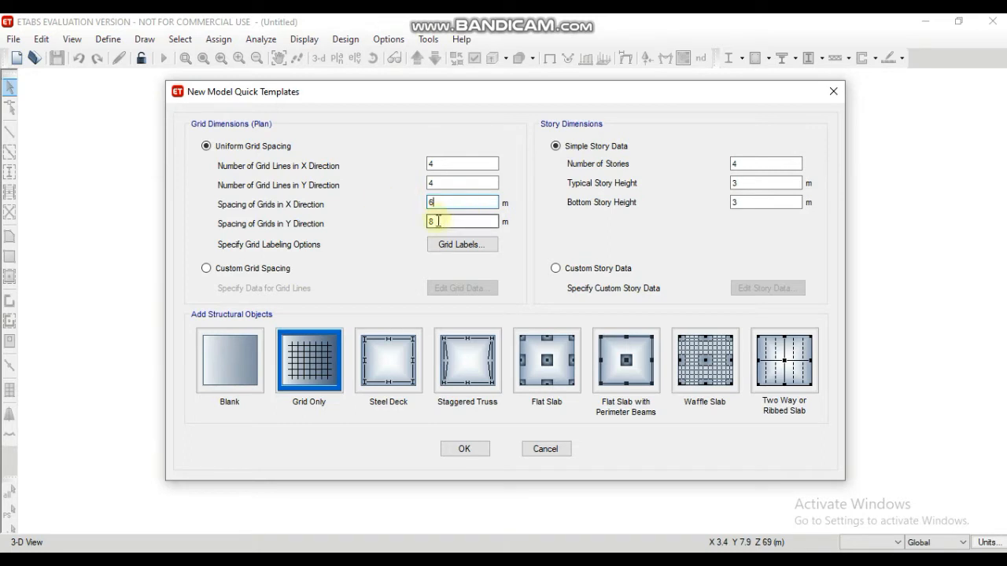
click(438, 221)
text(6)
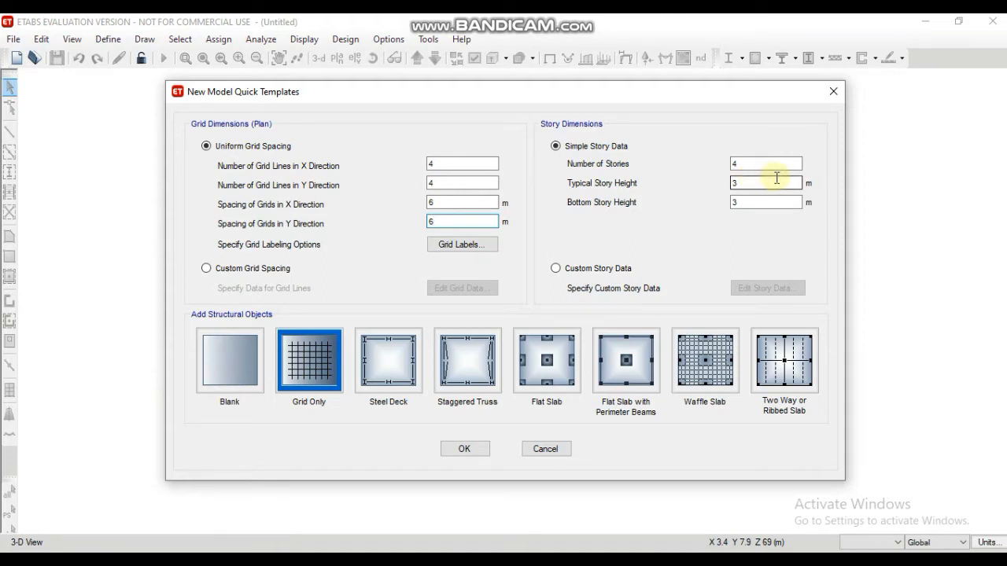
Step: Set the number of stories to 23, switch to custom story data and open it for editing
click(747, 163)
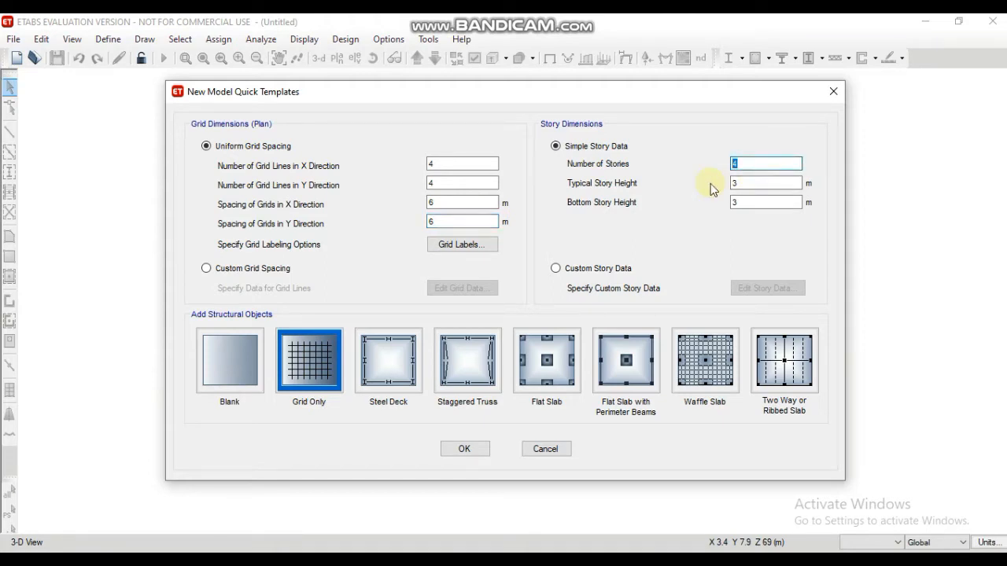
click(556, 269)
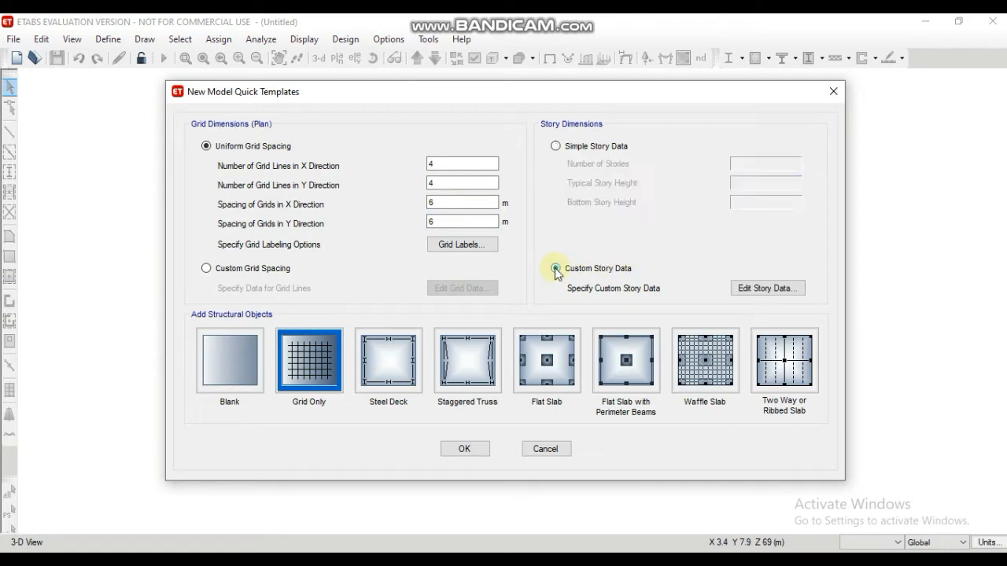
click(753, 289)
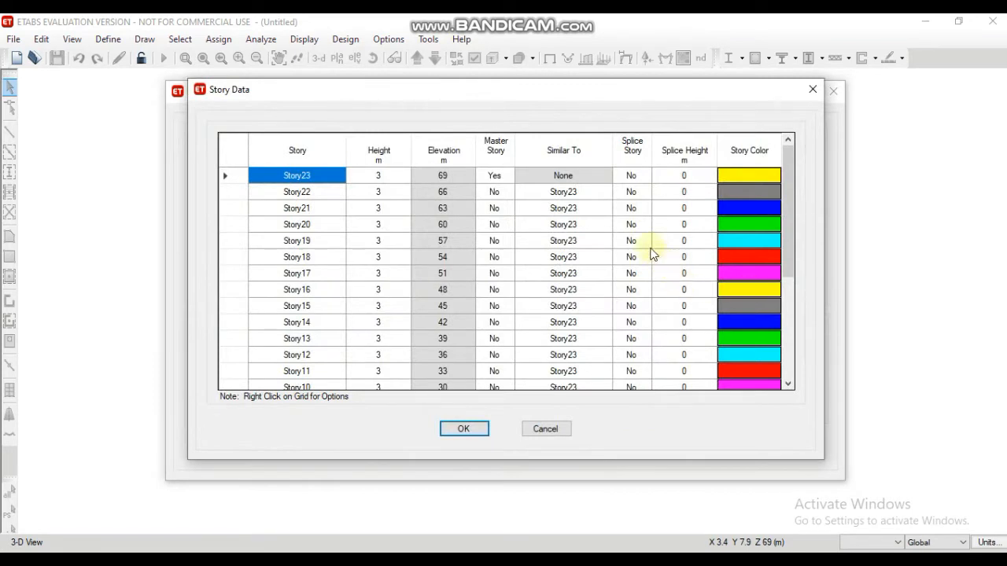
Step: Make Story8 a master story and set Story7 down to Story1 as similar to Story8
scroll(480, 175, down, 4)
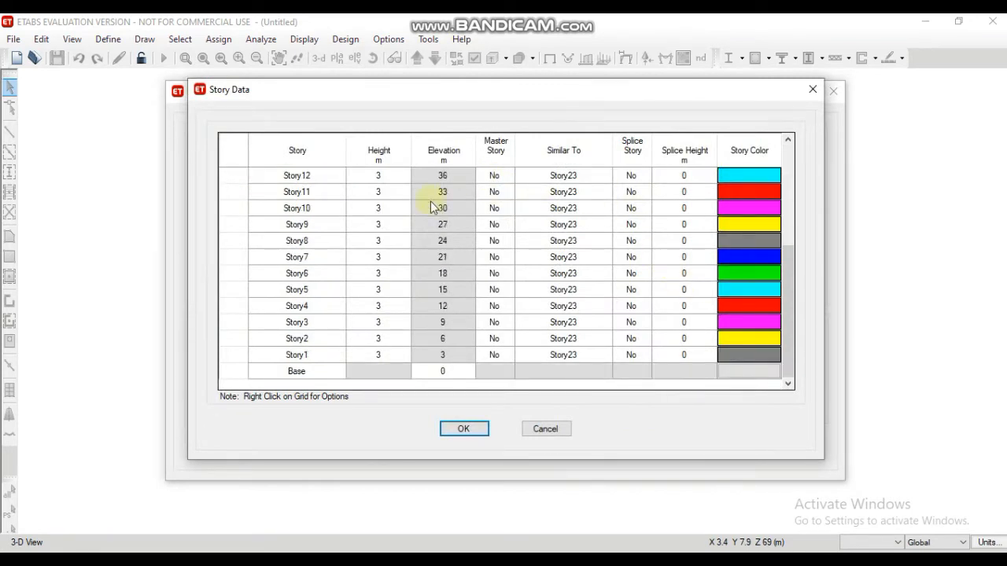
click(505, 244)
click(502, 252)
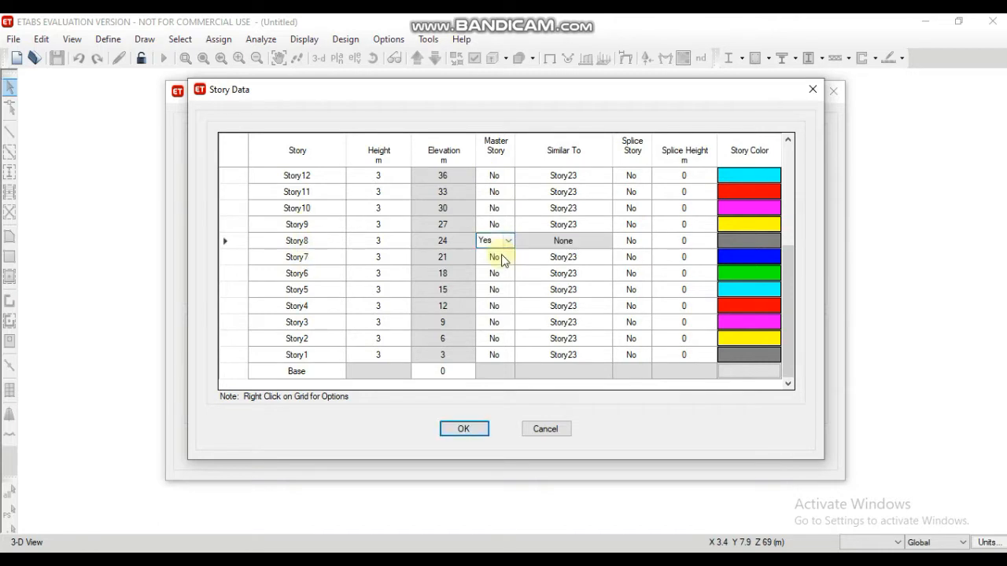
click(606, 258)
click(595, 286)
click(604, 274)
click(590, 303)
click(605, 290)
click(604, 322)
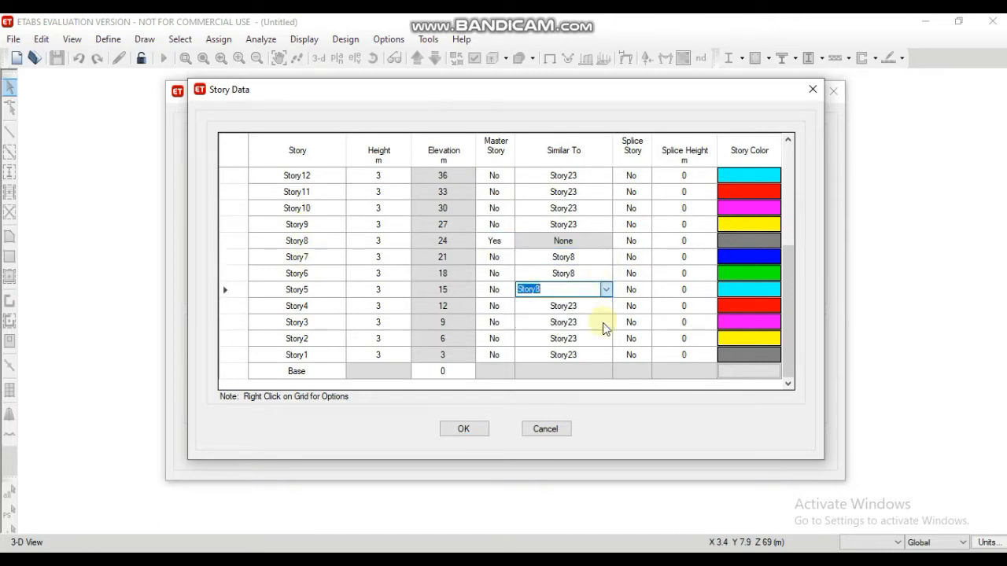
click(606, 307)
click(605, 338)
click(606, 322)
click(606, 354)
click(608, 340)
click(606, 369)
click(605, 355)
click(602, 386)
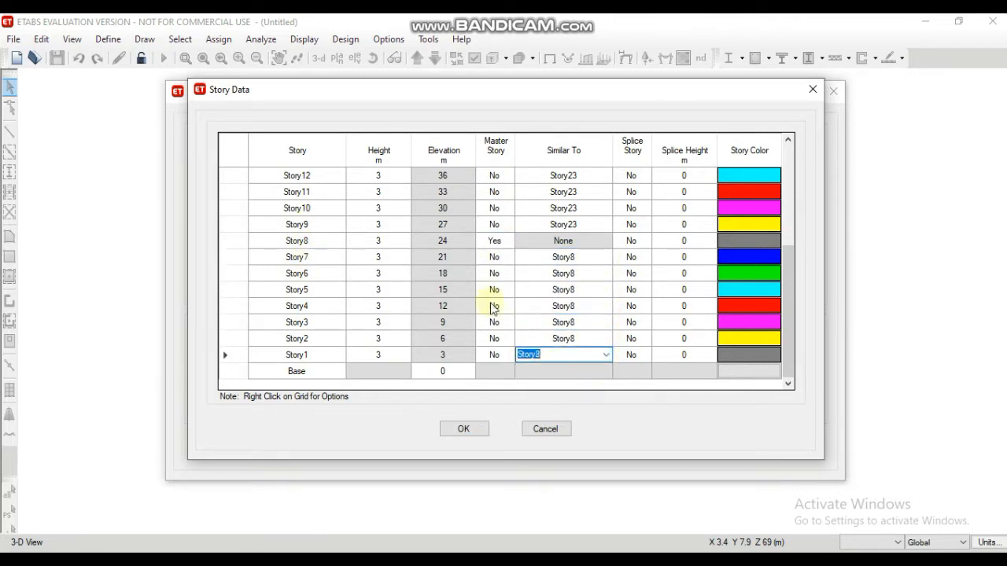
Step: Make Story14 a master story and set Story13 down to Story9 as similar to Story14
scroll(370, 236, up, 1)
click(502, 191)
click(489, 201)
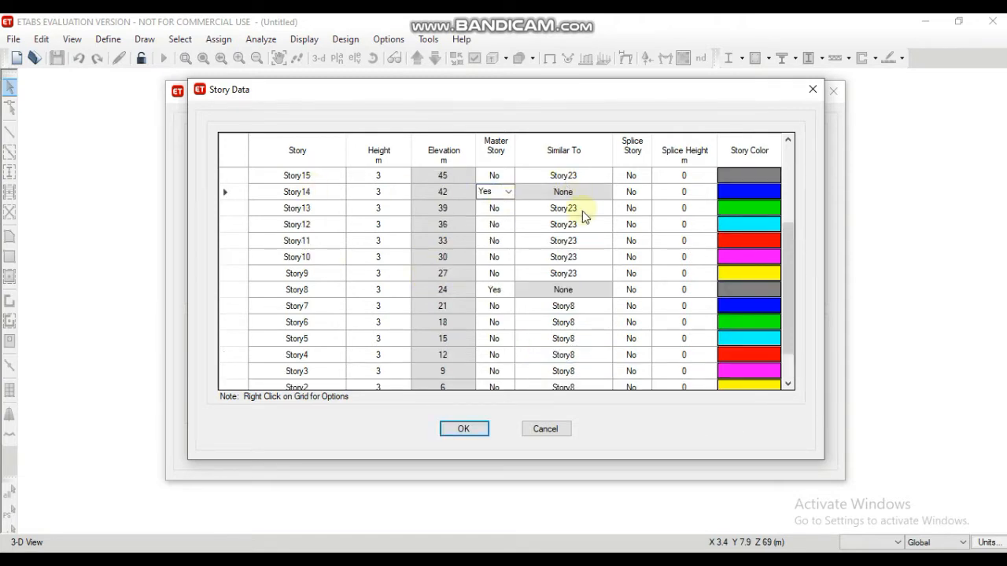
click(606, 208)
click(575, 240)
click(606, 224)
click(575, 256)
click(605, 241)
click(575, 273)
click(605, 256)
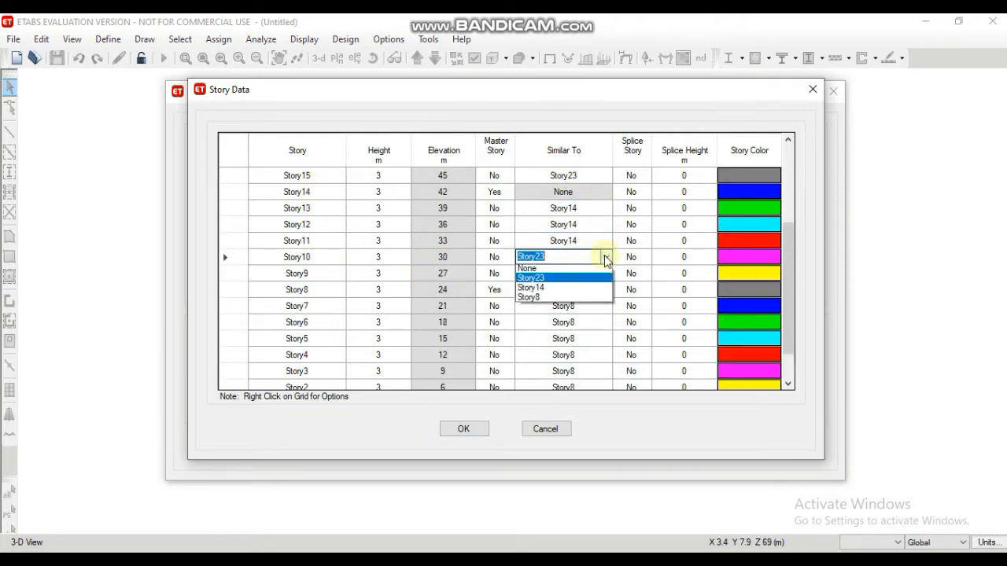
click(570, 290)
click(606, 273)
click(531, 305)
Step: Make Story19 a master story and set Story18 down to Story15 as similar to Story19
scroll(453, 269, up, 2)
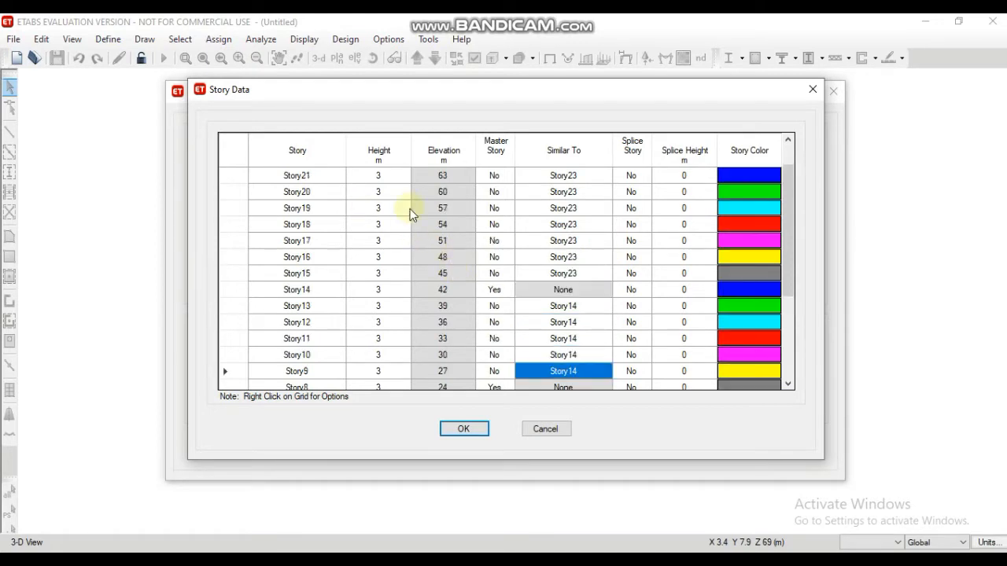
click(508, 208)
click(485, 222)
click(605, 224)
click(558, 257)
click(605, 241)
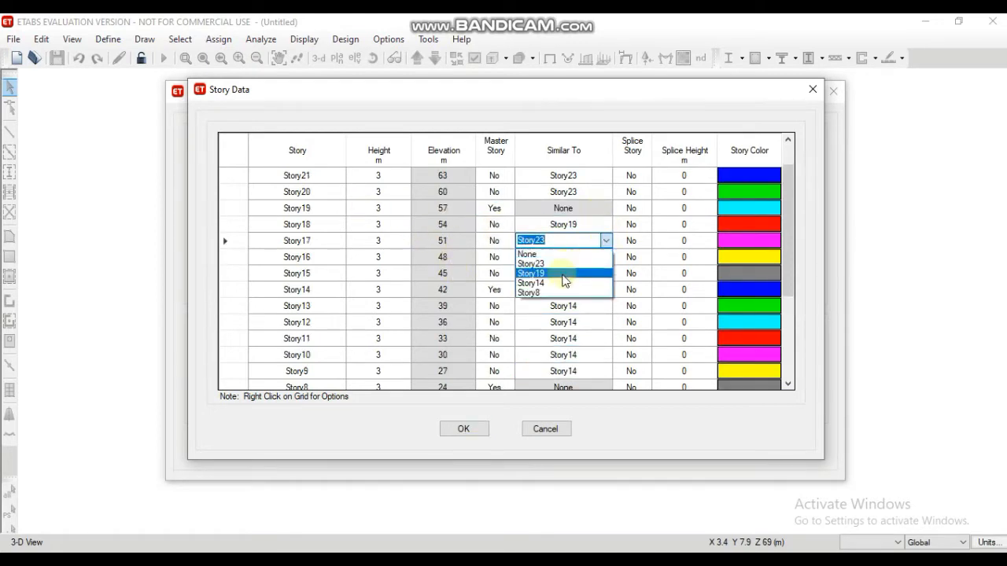
click(559, 273)
click(606, 258)
click(575, 289)
click(606, 273)
click(562, 306)
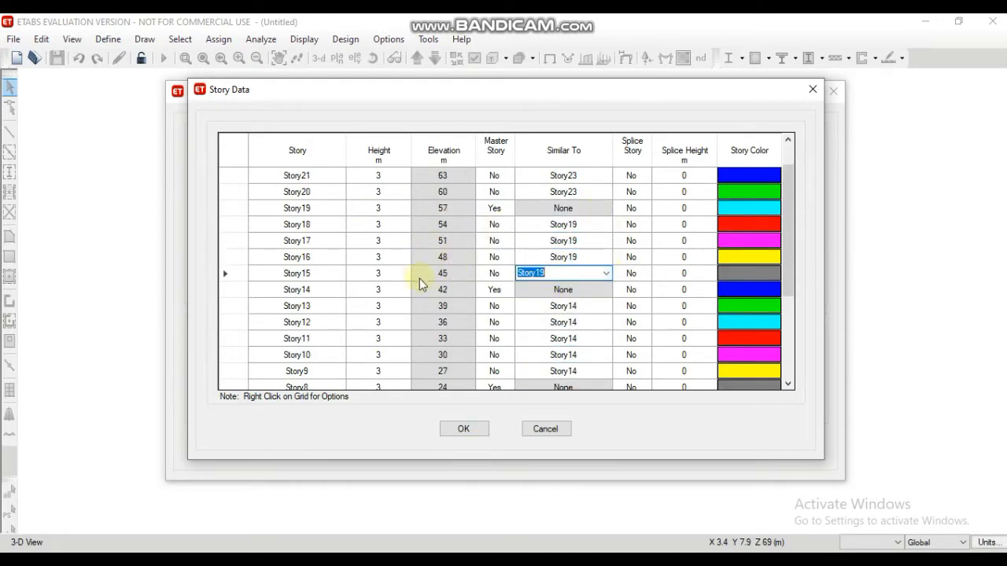
Step: Accept the story data and create the new model from the Grid Only template
scroll(364, 243, up, 1)
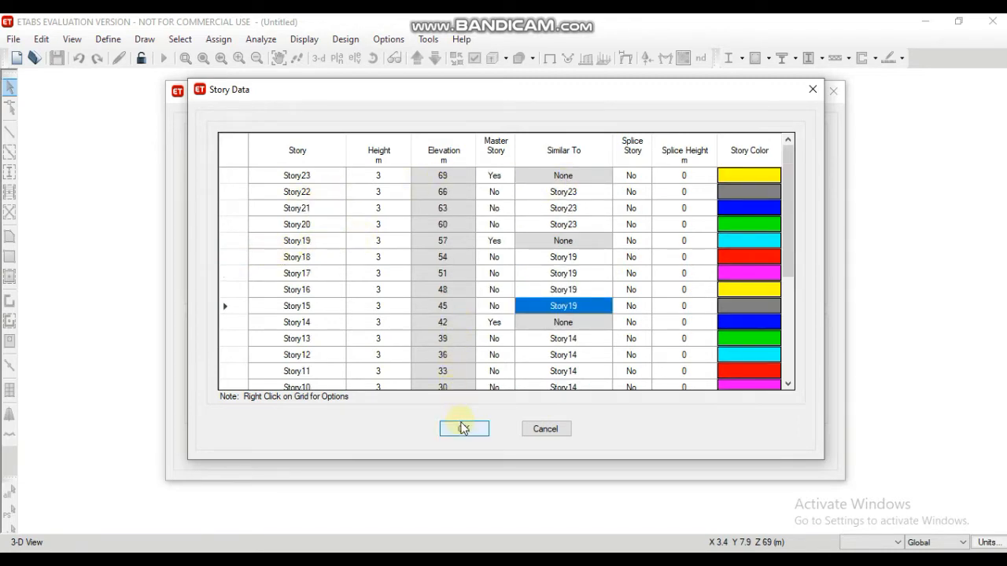
click(463, 429)
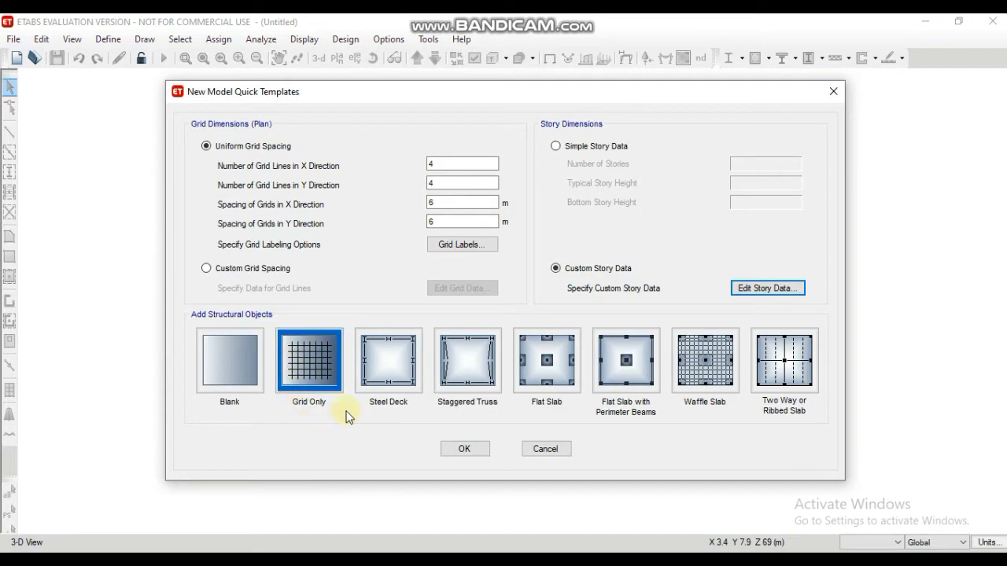
click(464, 449)
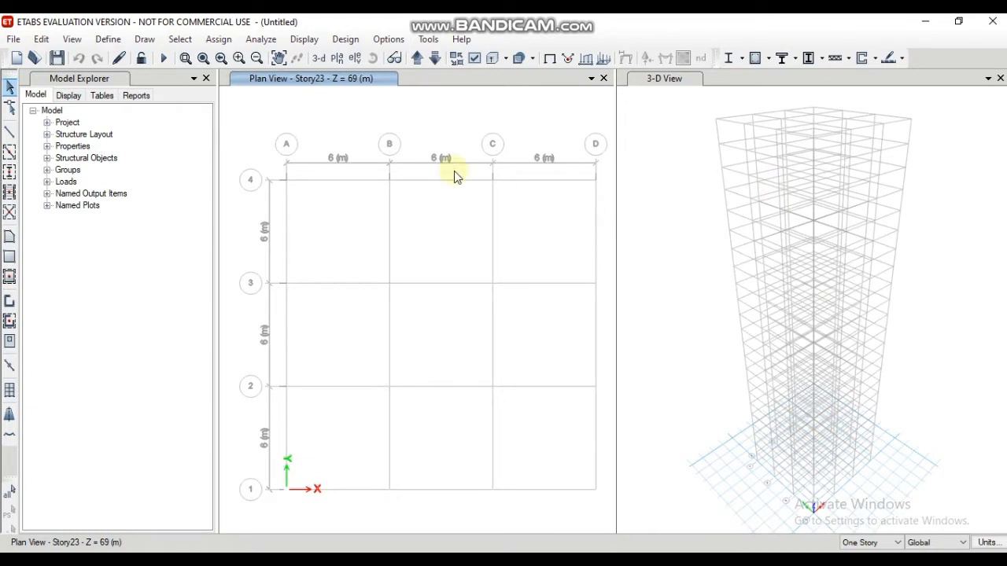
Step: Define a new concrete material for the India region with the Indian standard and grade M40
click(108, 40)
click(133, 57)
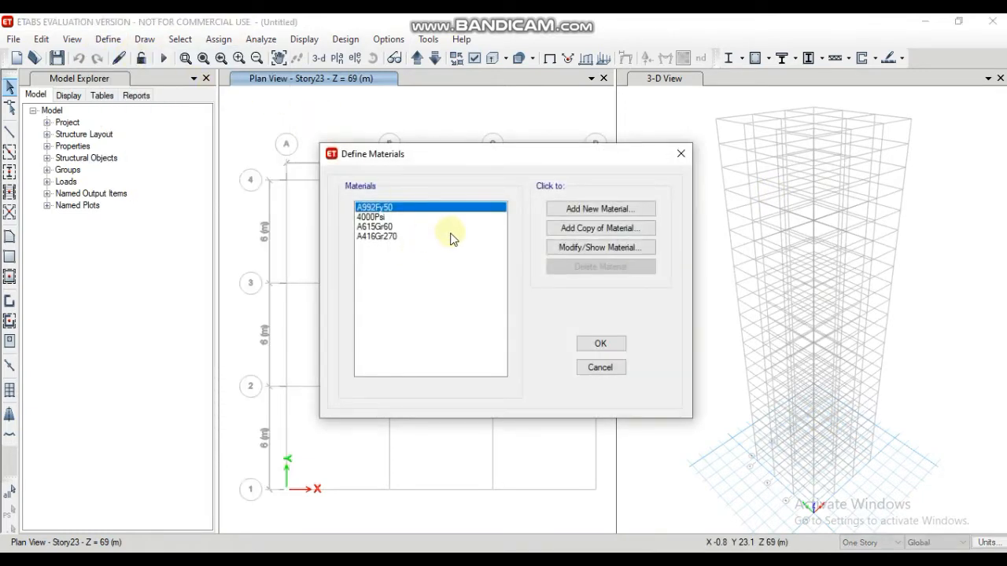
click(590, 209)
click(524, 246)
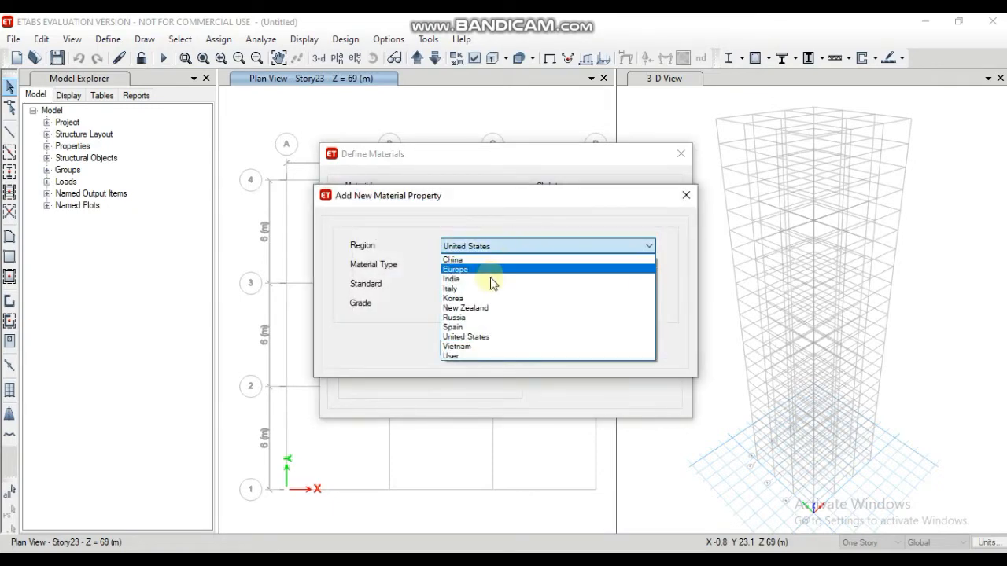
click(488, 280)
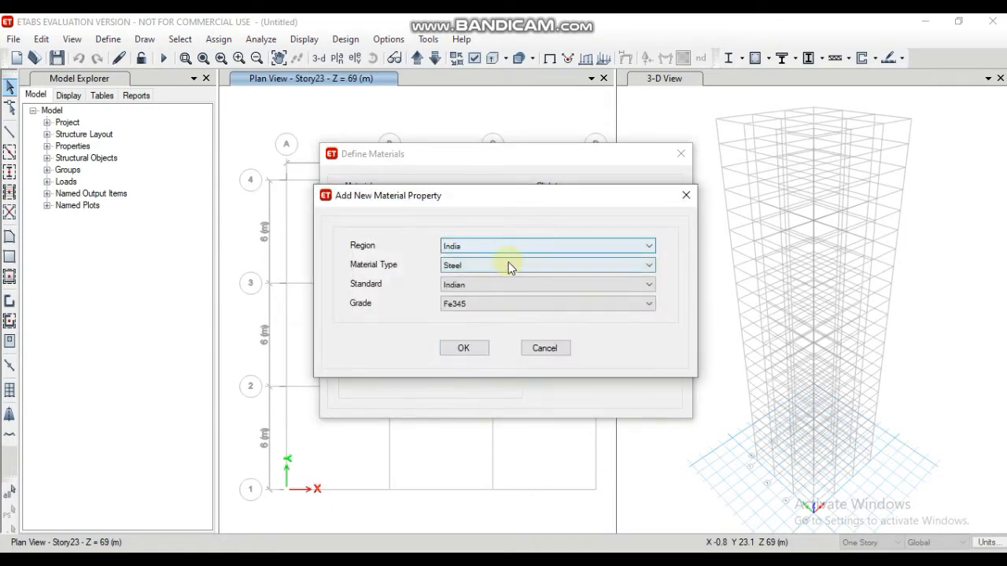
click(508, 264)
click(487, 290)
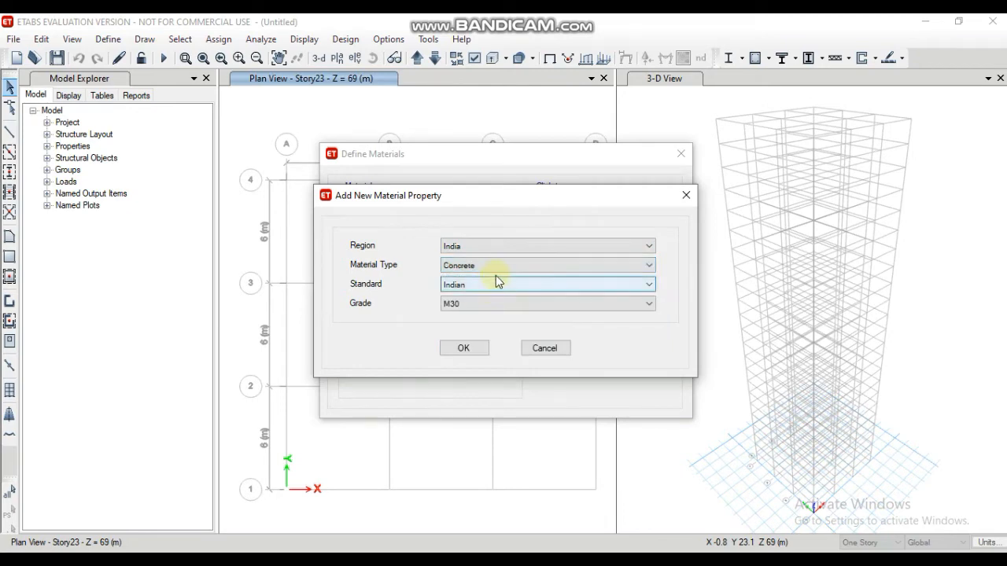
click(487, 307)
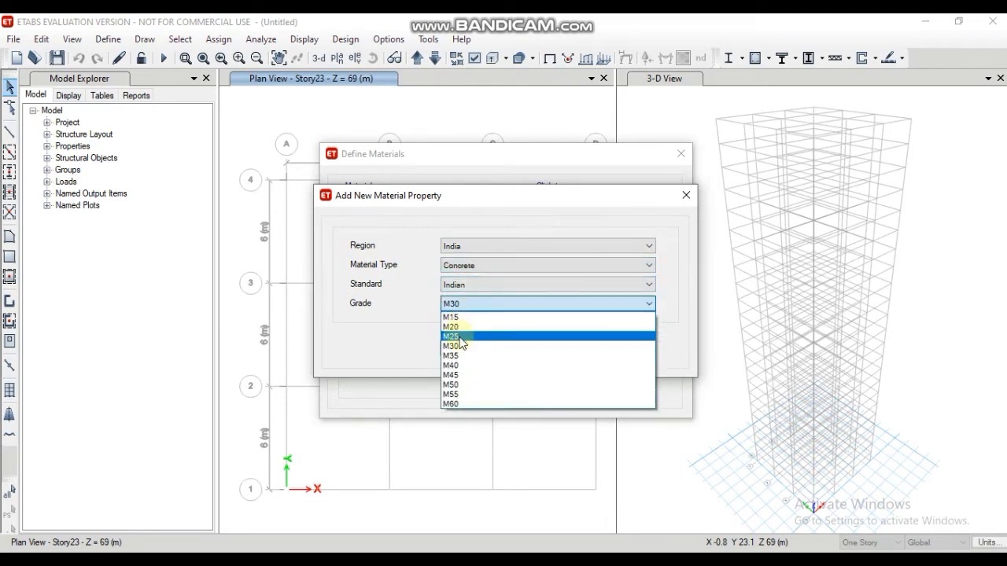
click(460, 366)
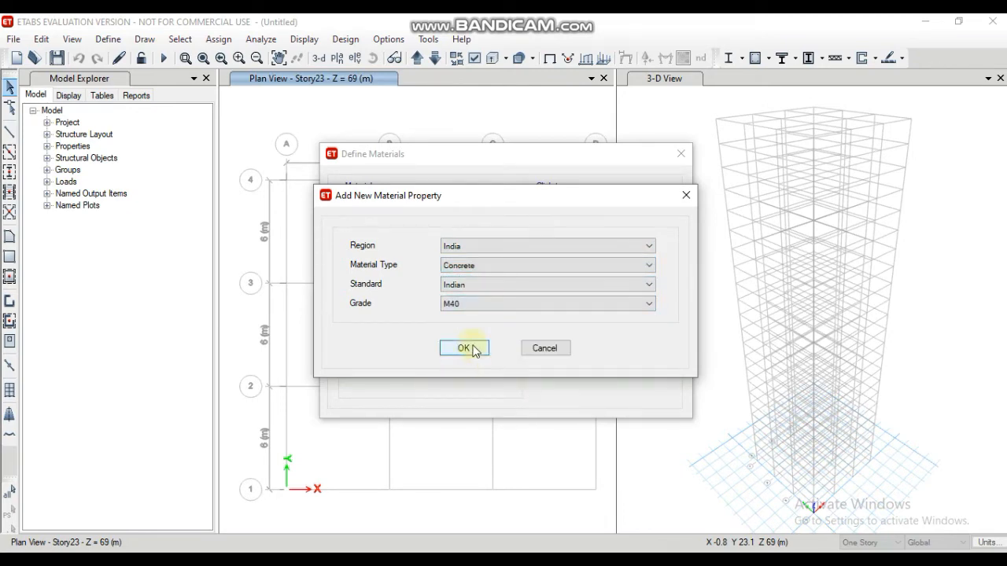
click(471, 348)
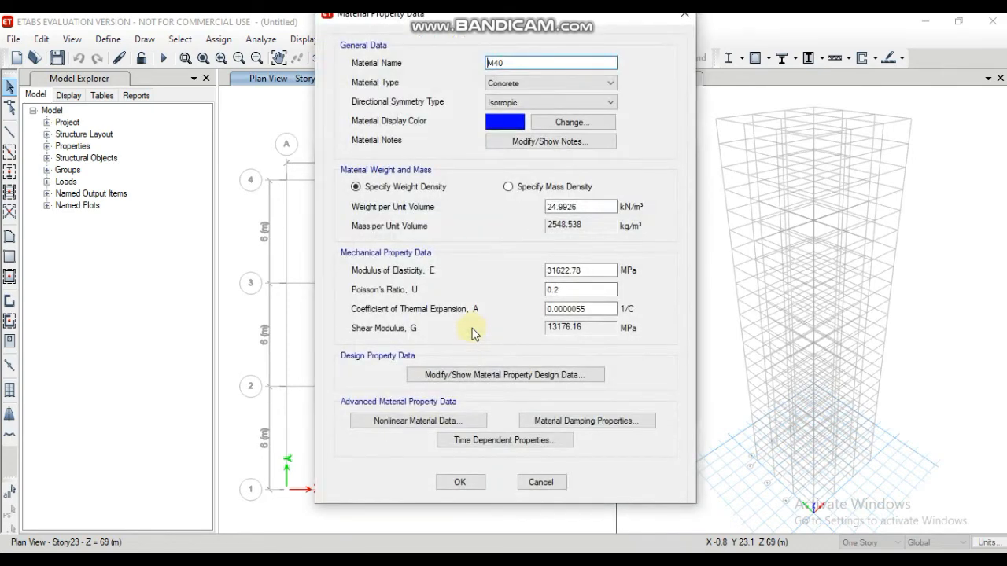
click(458, 482)
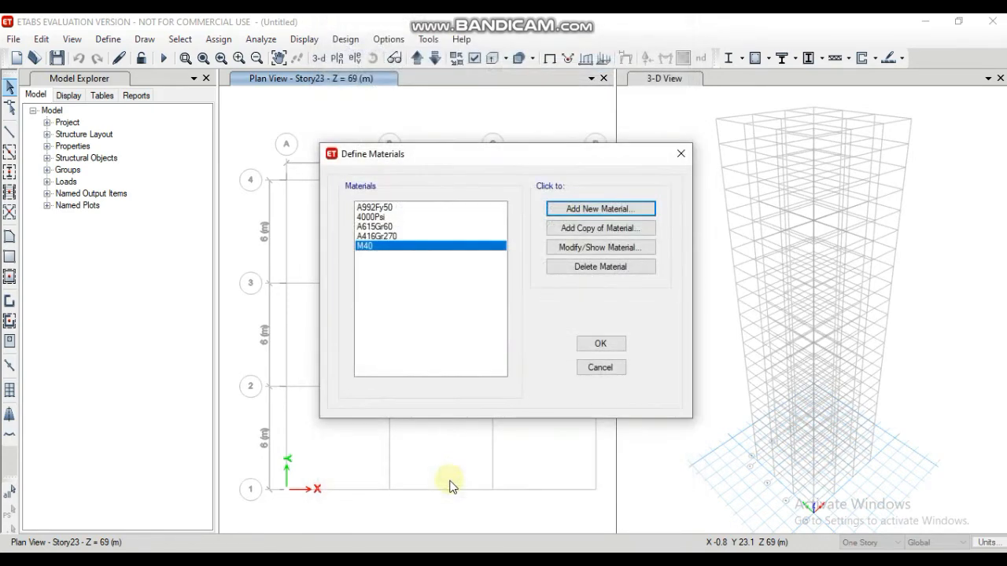
Step: Add a new rebar material for the India region with grade HYSD Grade 500
click(600, 209)
click(558, 268)
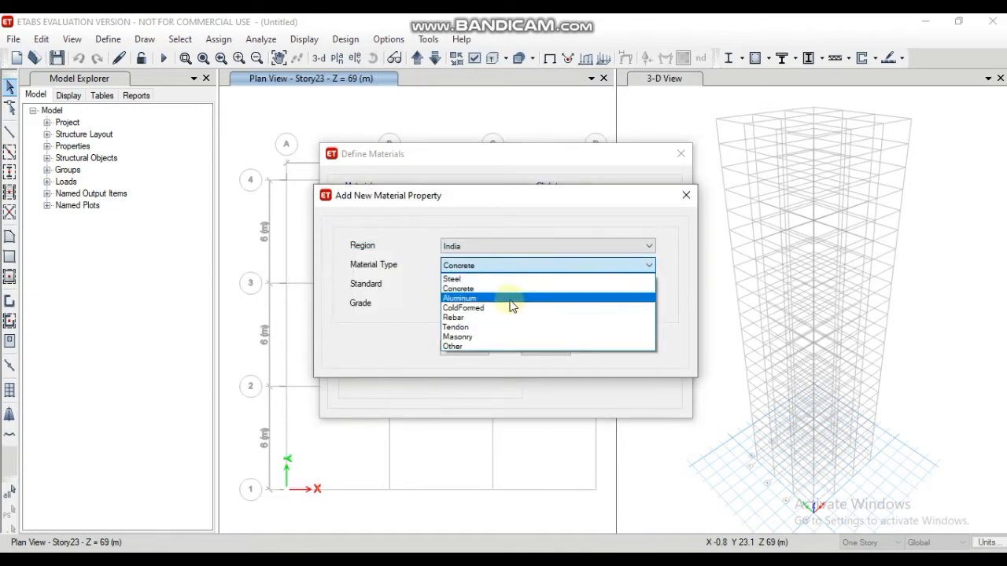
click(490, 319)
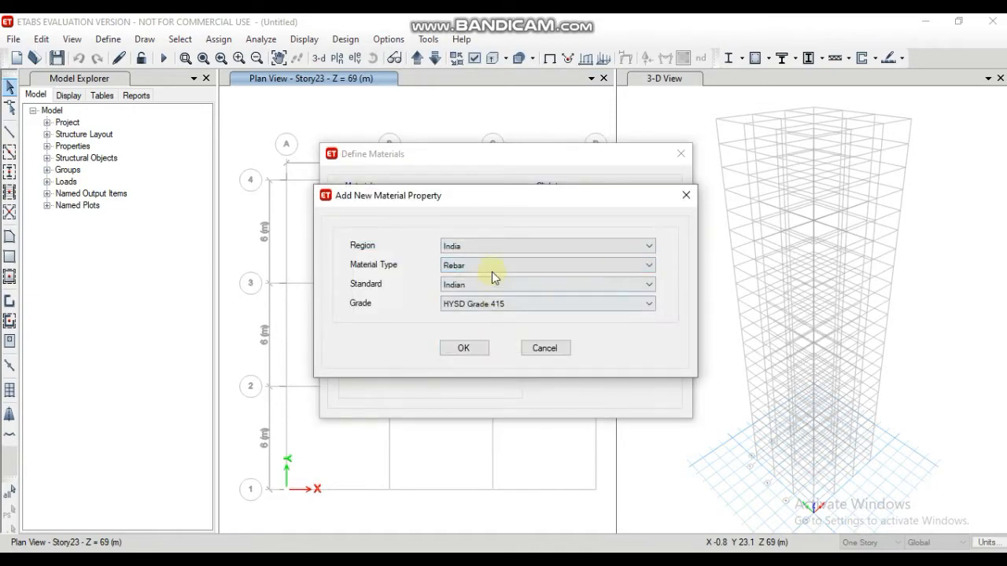
click(512, 305)
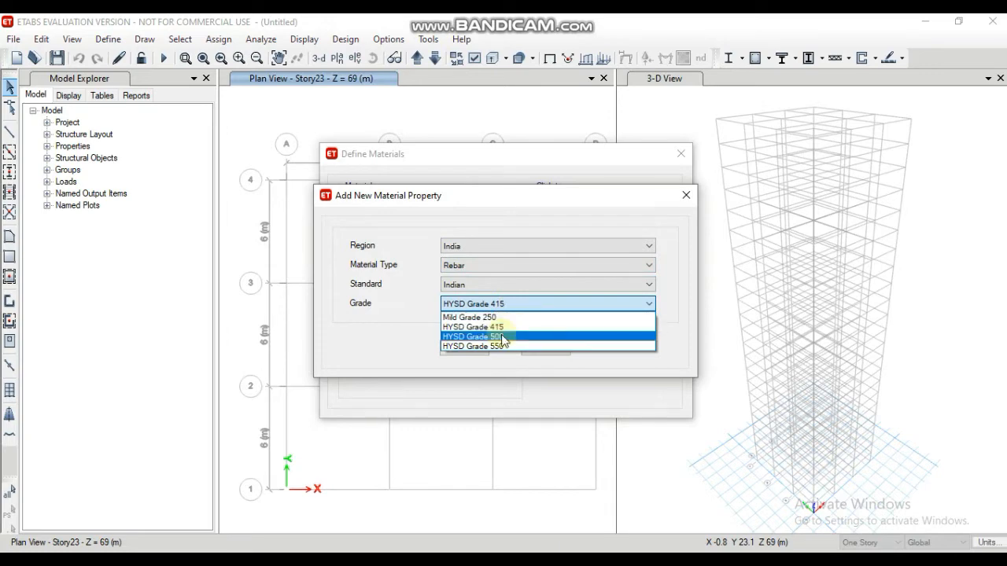
click(505, 337)
click(464, 348)
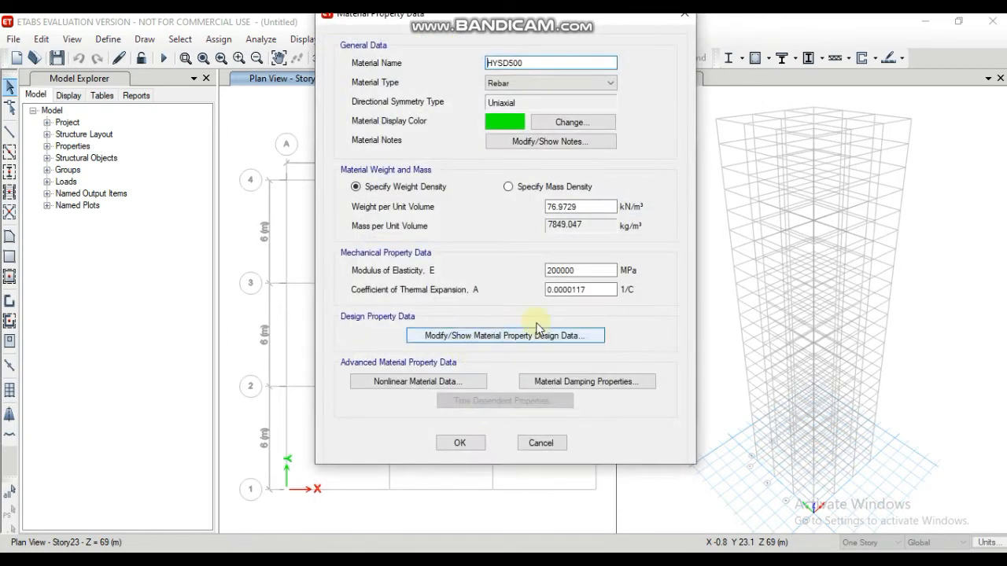
click(464, 443)
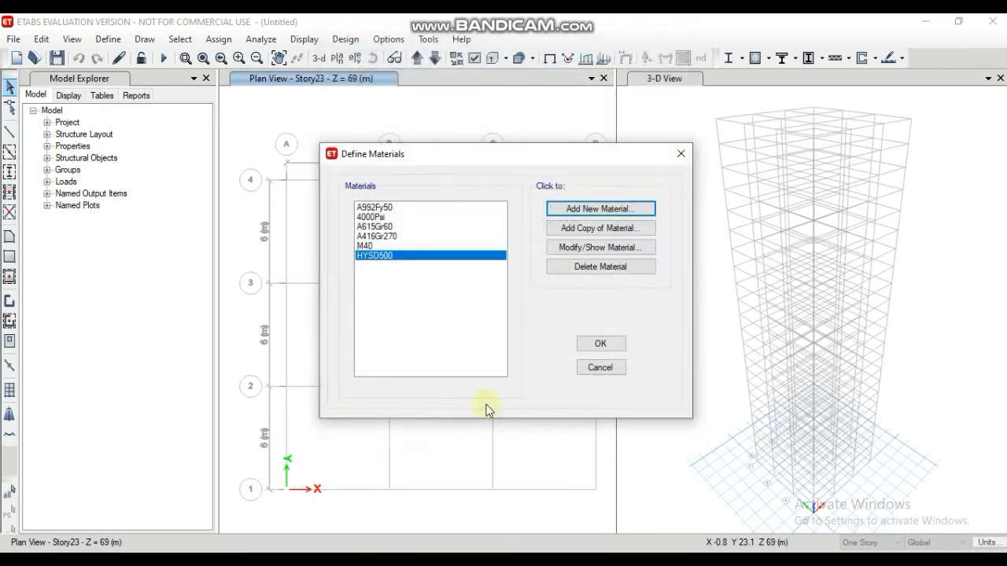
Step: Add a new rebar material for the India region with grade Mild Grade 250 and accept the material definitions
click(612, 211)
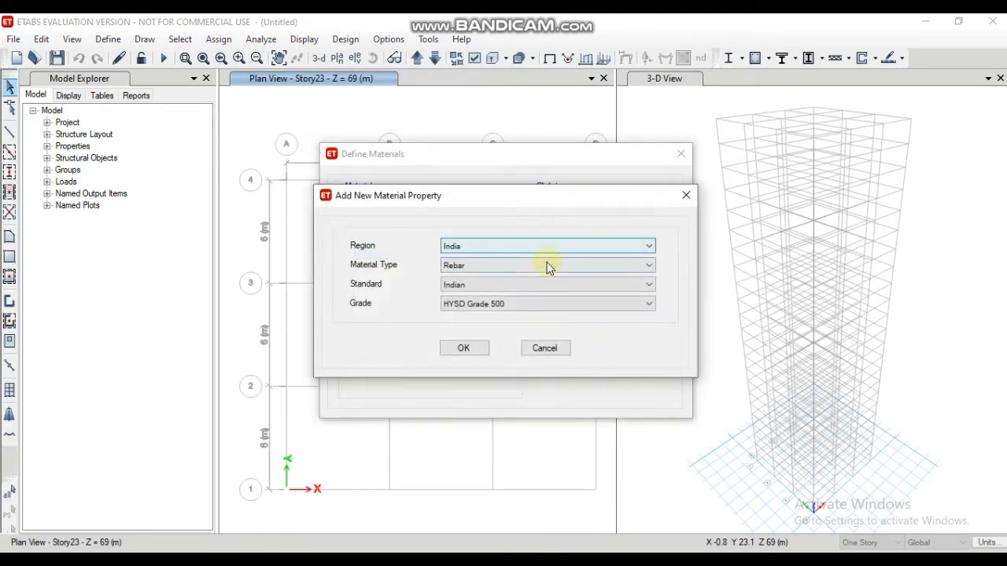
click(530, 308)
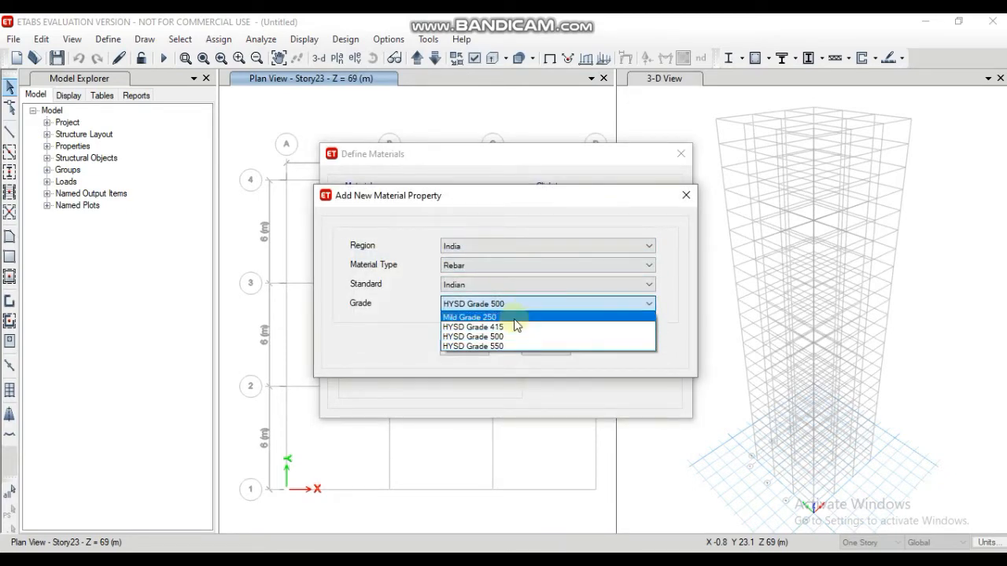
click(512, 317)
click(475, 348)
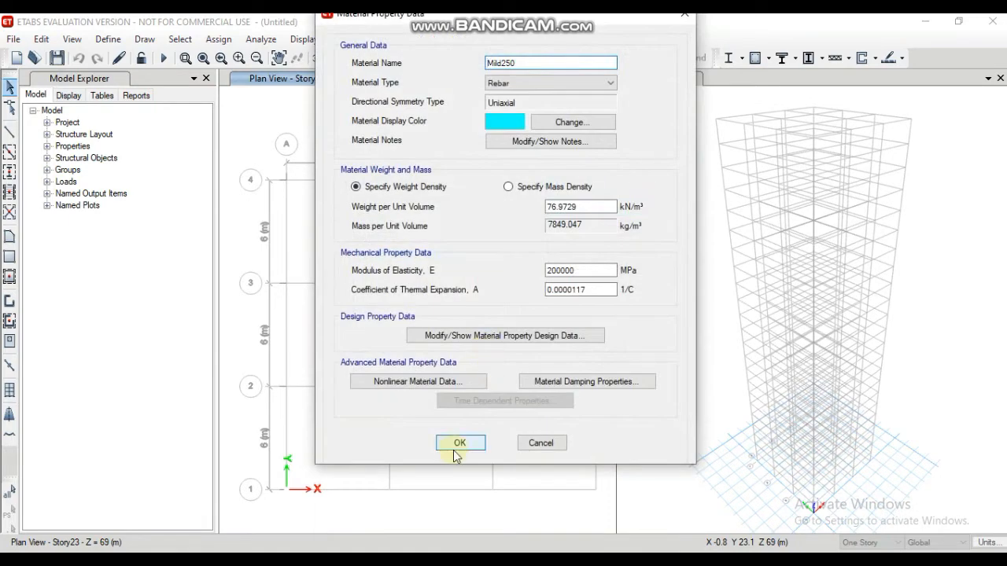
click(464, 443)
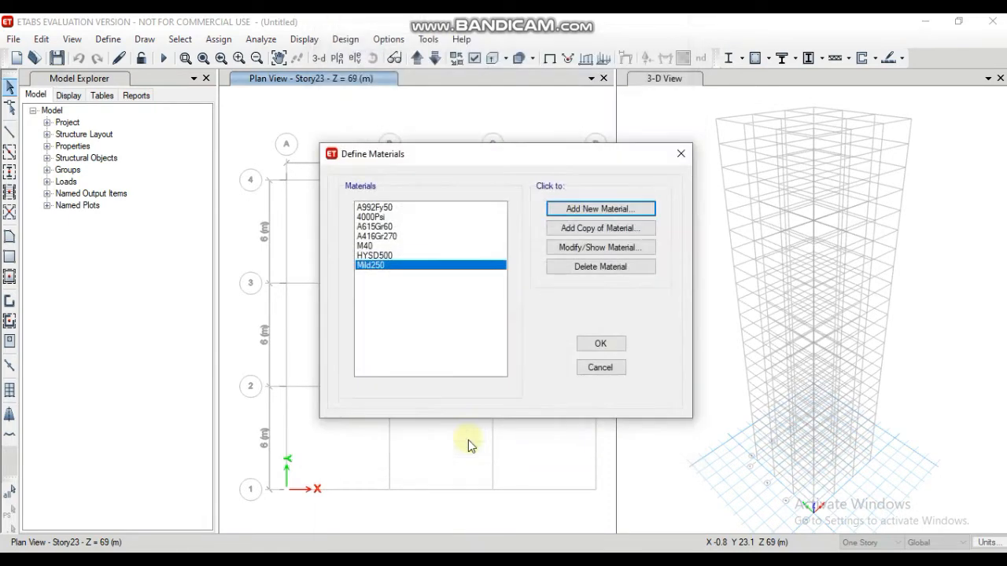
click(612, 350)
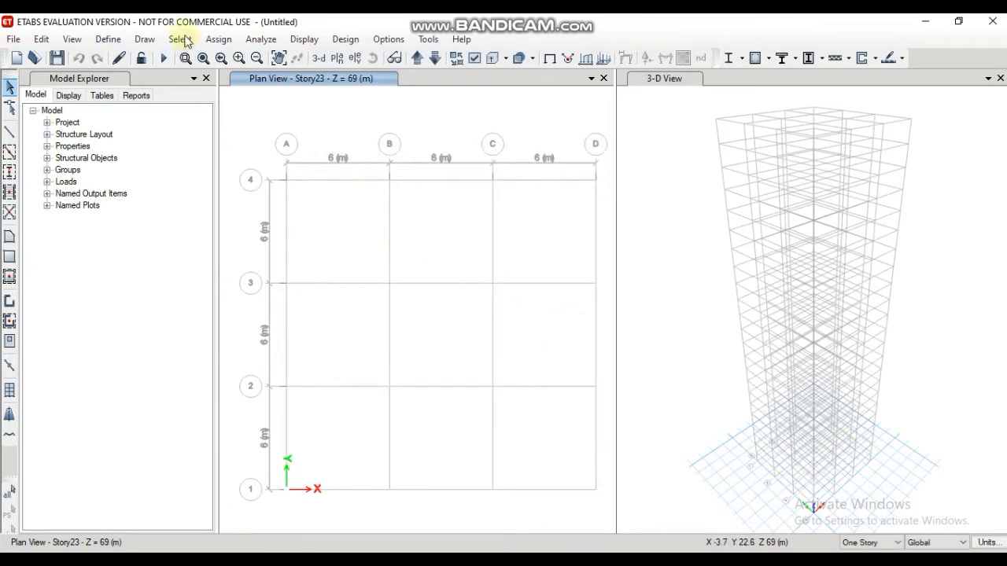
Step: Start a new rectangular concrete frame section named b 500x300 and assign it the M40 material
click(104, 40)
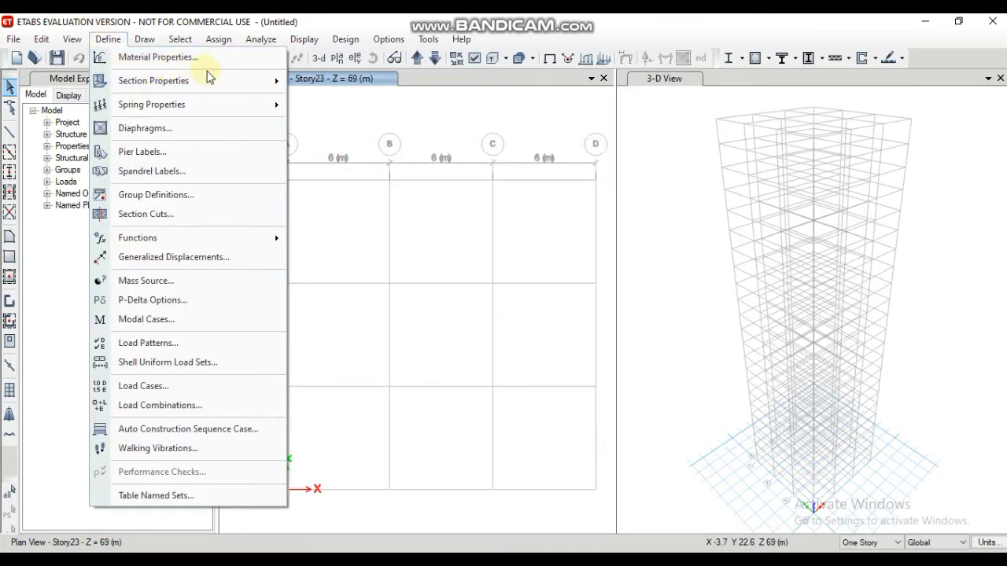
mouse_move(231, 81)
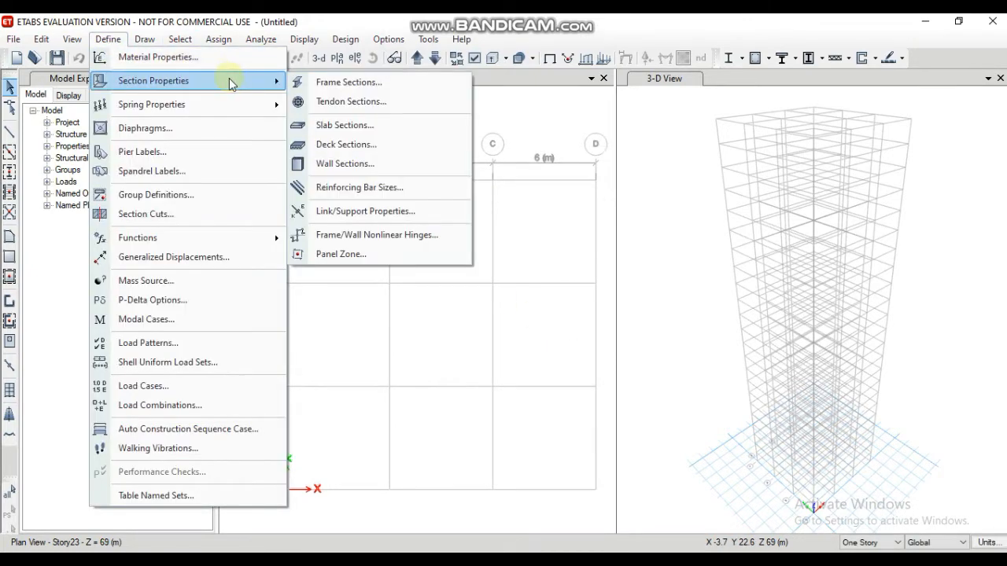
click(336, 87)
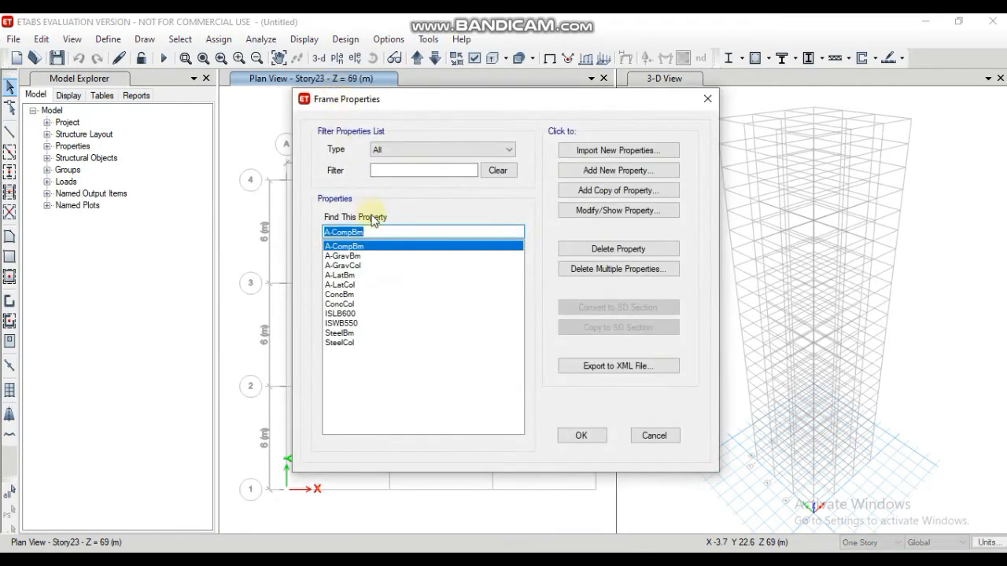
click(574, 171)
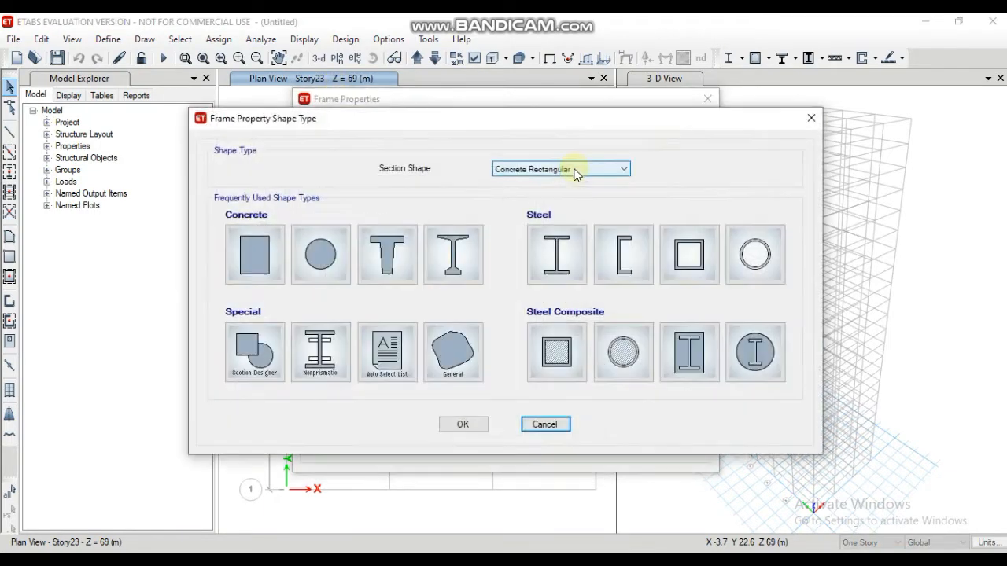
click(266, 248)
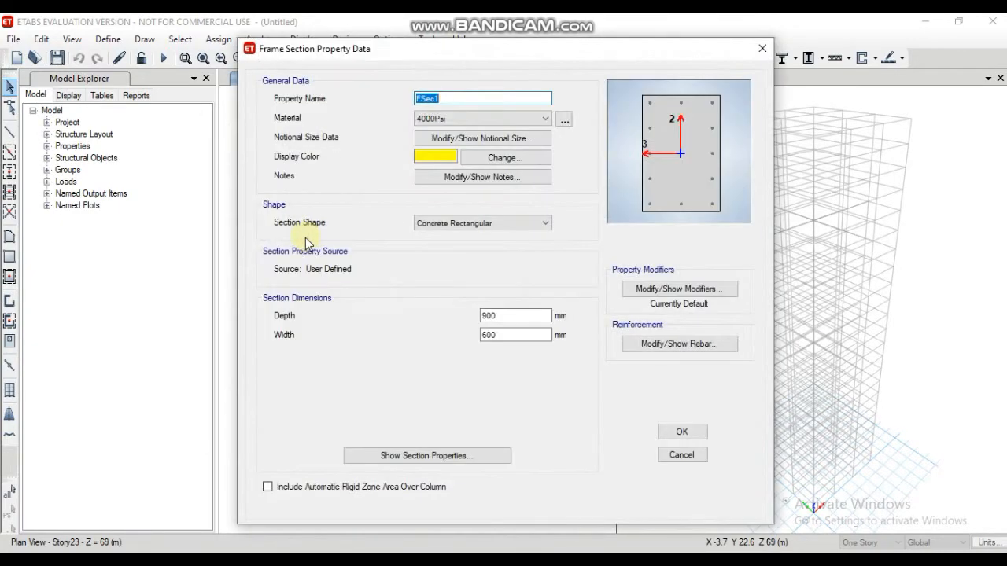
text(b 500x300)
click(545, 118)
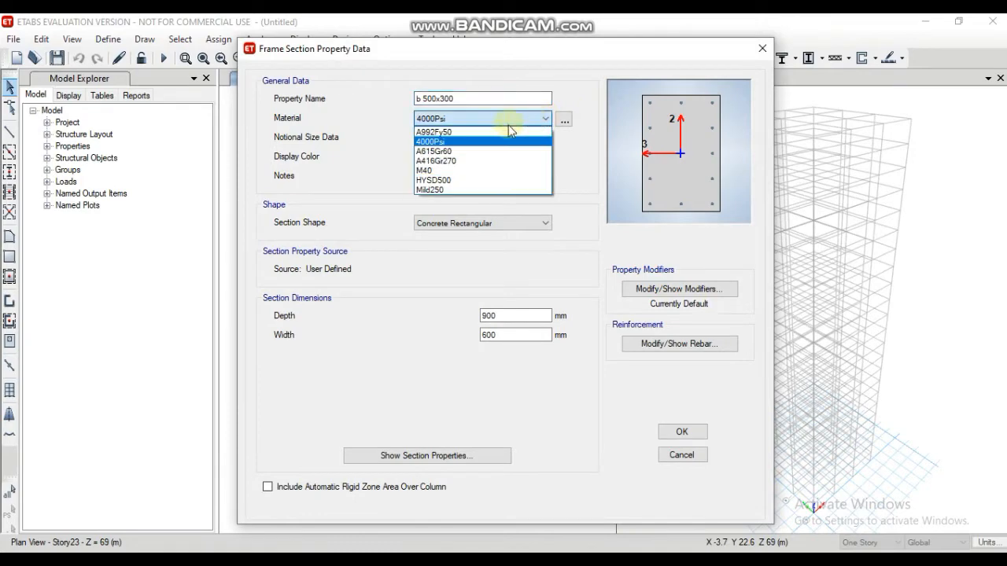
click(464, 173)
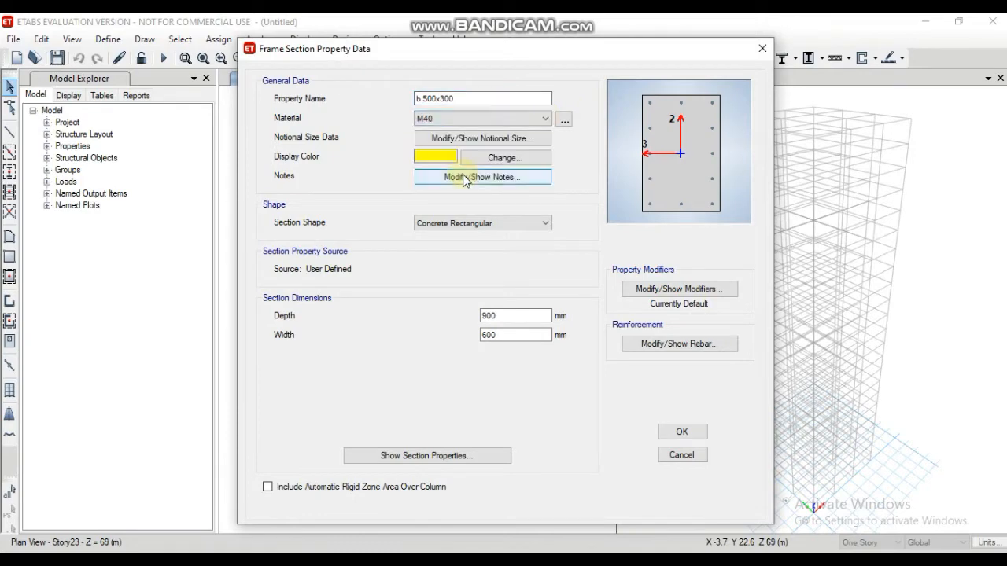
Step: Set the b 500x300 section's depth to 500 mm and its width to 300 mm
click(499, 315)
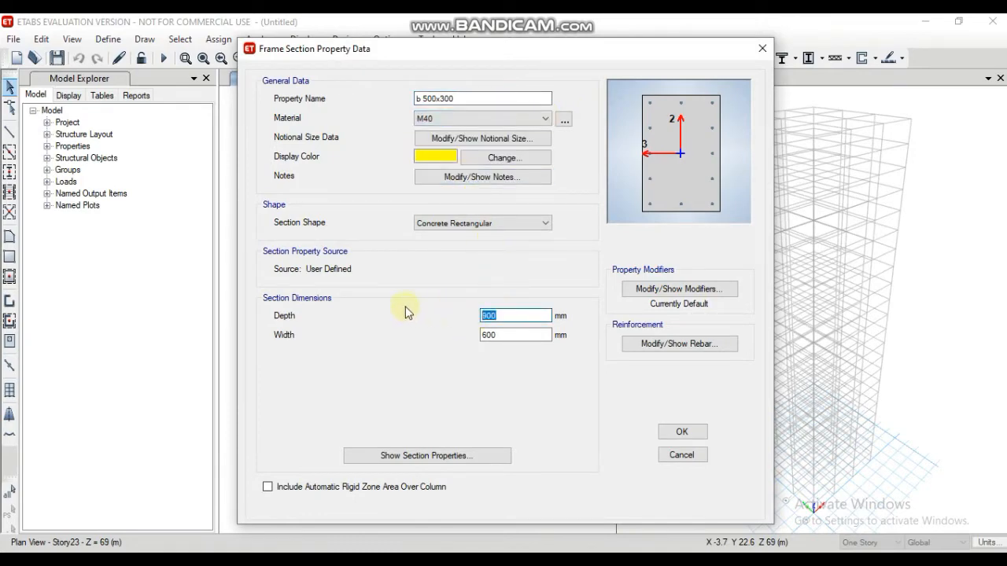
text(500)
key(Tab)
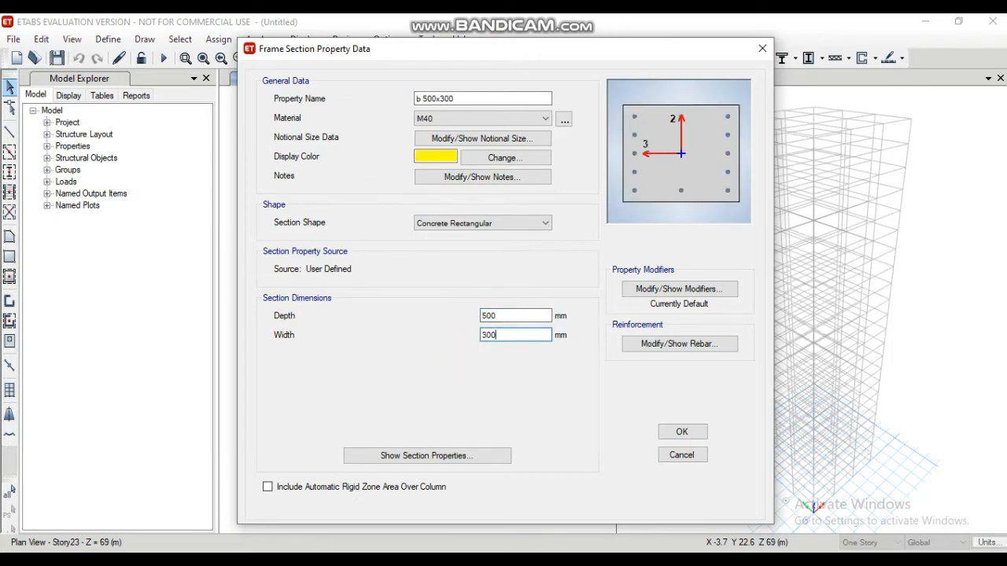
Step: Set the section's reinforcement to M3 beam design with HYSD500 longitudinal bars, Mild250 ties and 25 mm top and bottom cover, and save the section
click(640, 345)
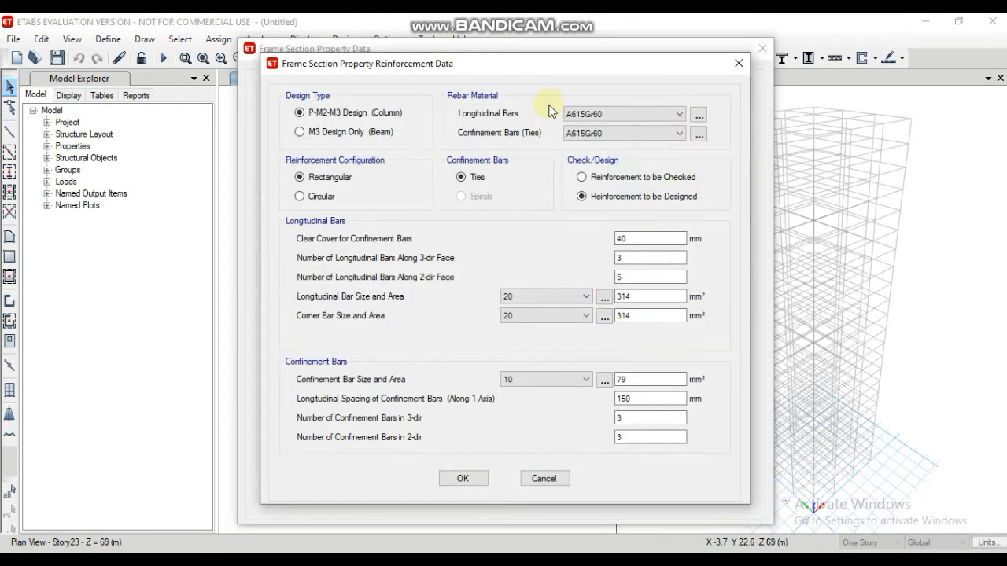
click(299, 132)
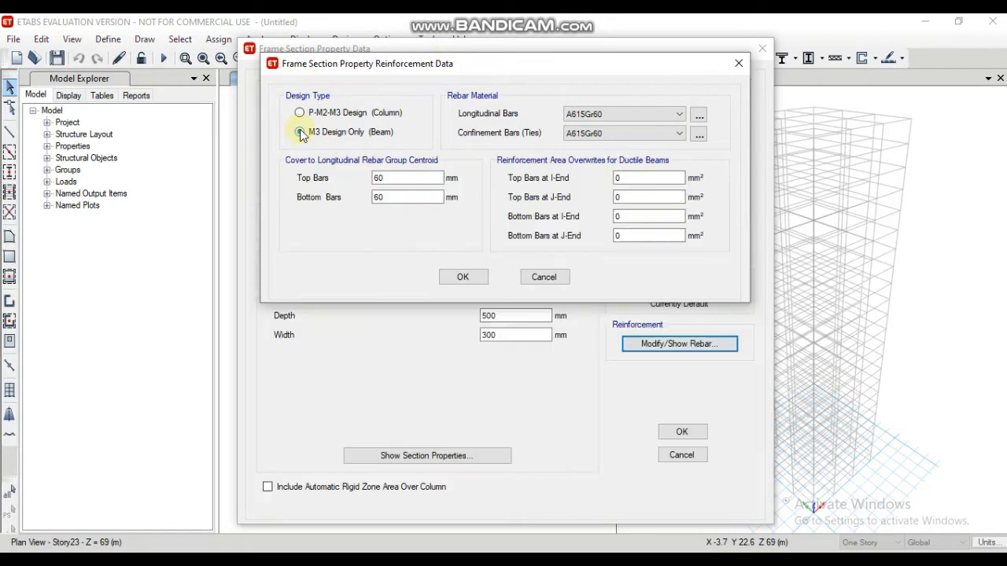
click(676, 115)
click(630, 138)
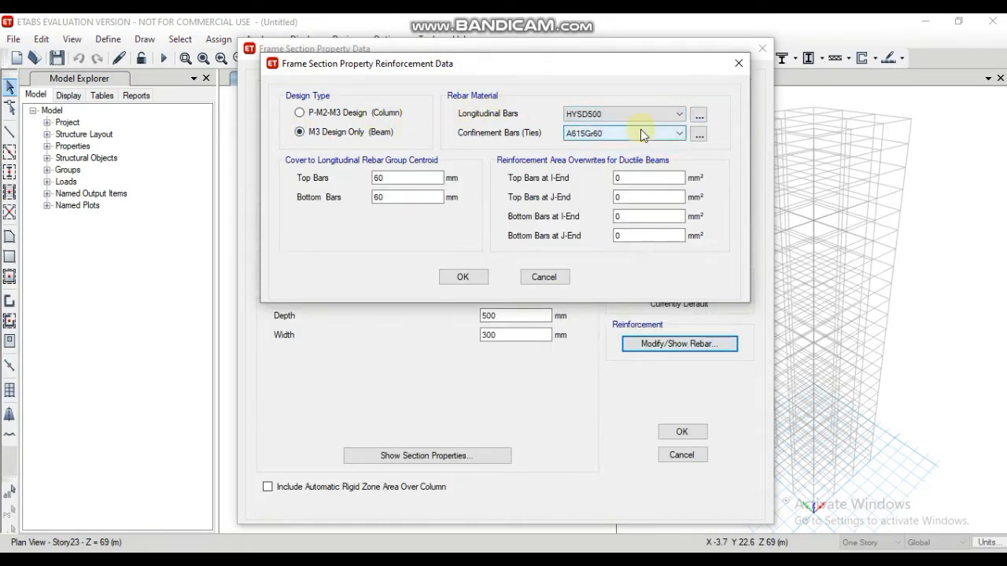
click(641, 132)
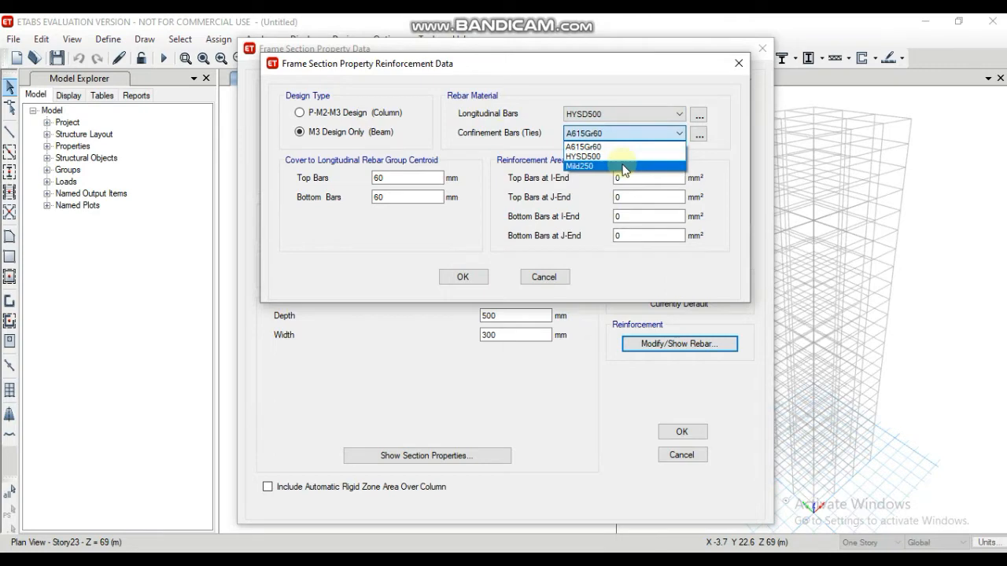
click(625, 167)
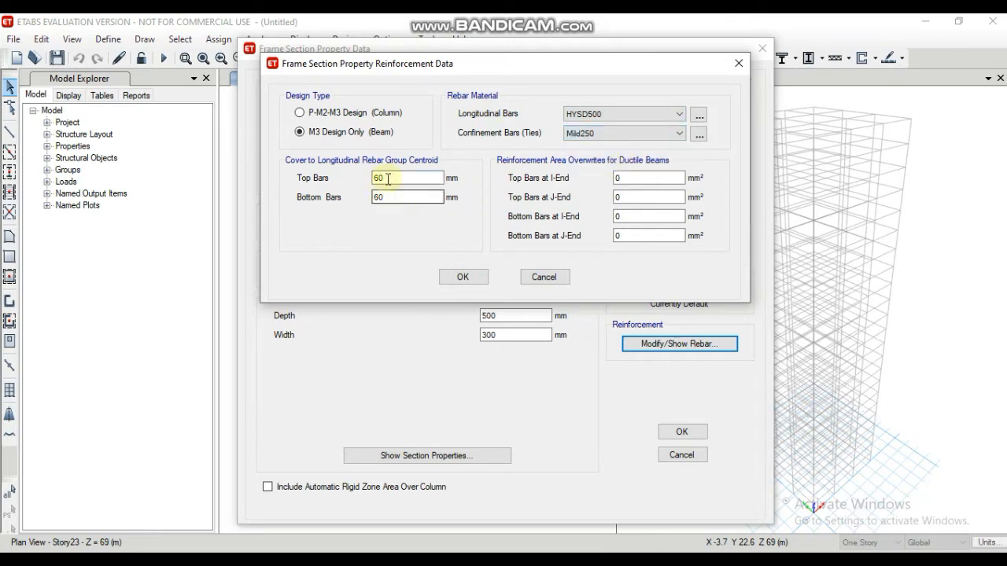
drag(389, 179, 360, 200)
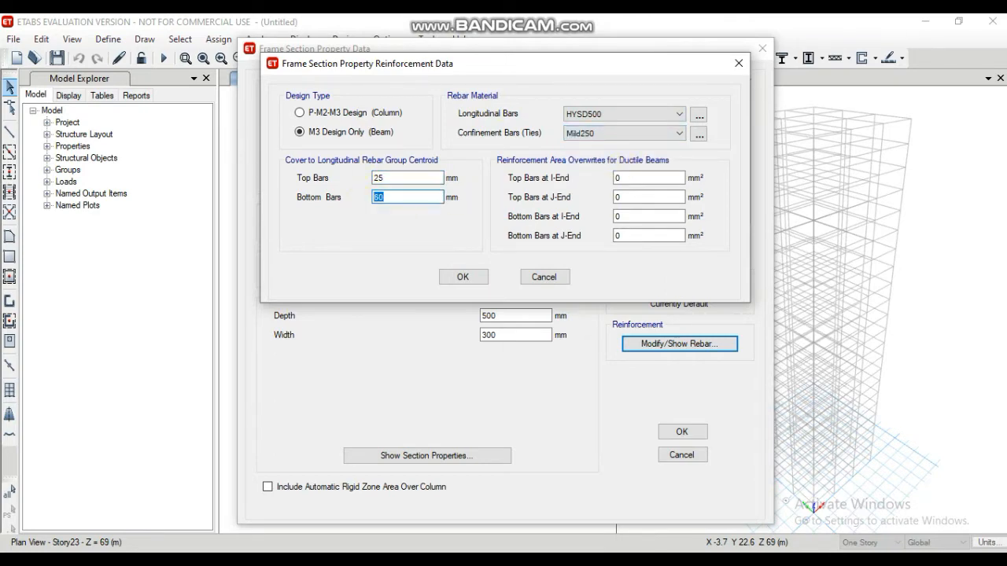
click(456, 278)
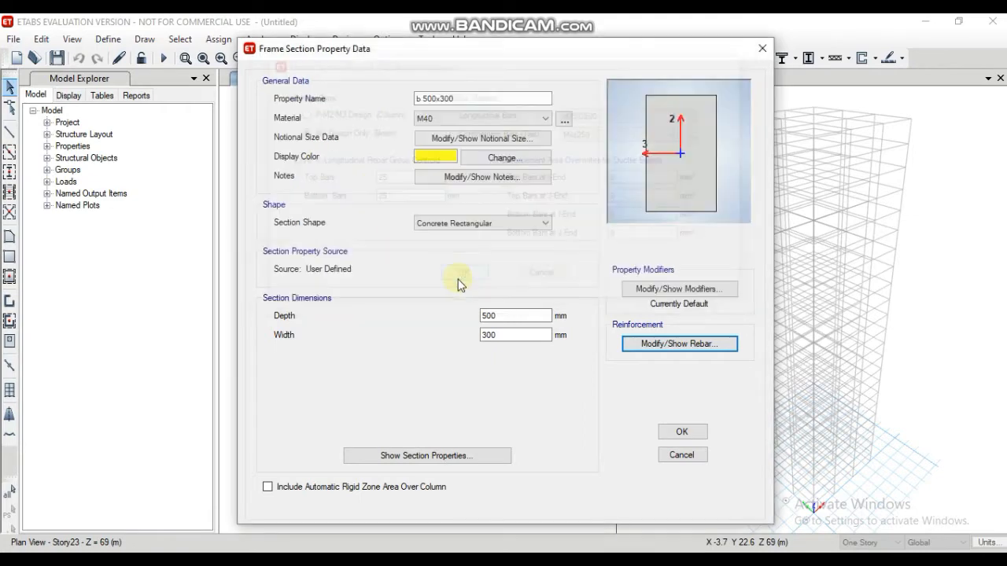
click(674, 431)
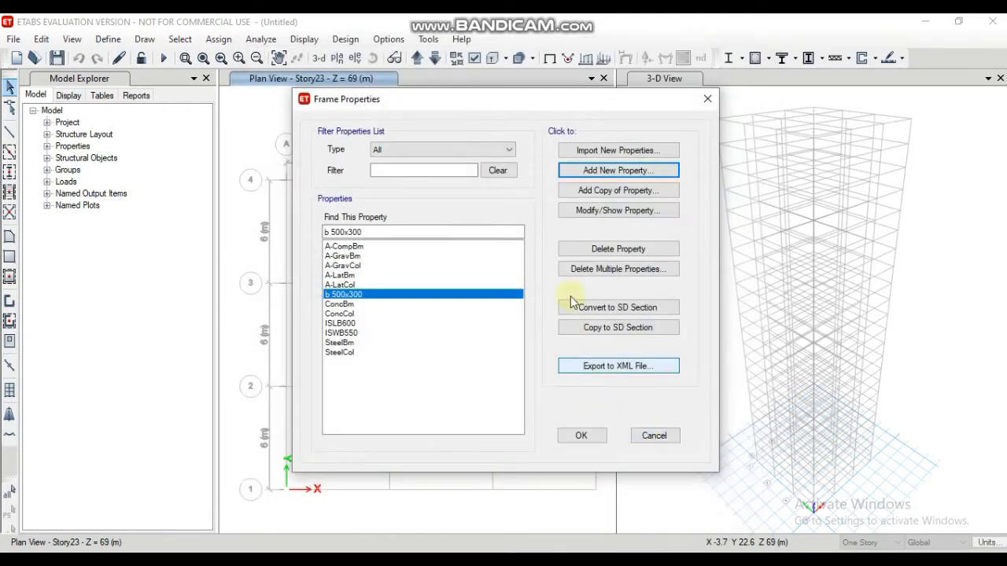
Step: Add a copy of the b 500x300 section named b 550x350 with depth 550 mm and width 550 mm, keeping its beam reinforcement
click(612, 193)
click(612, 193)
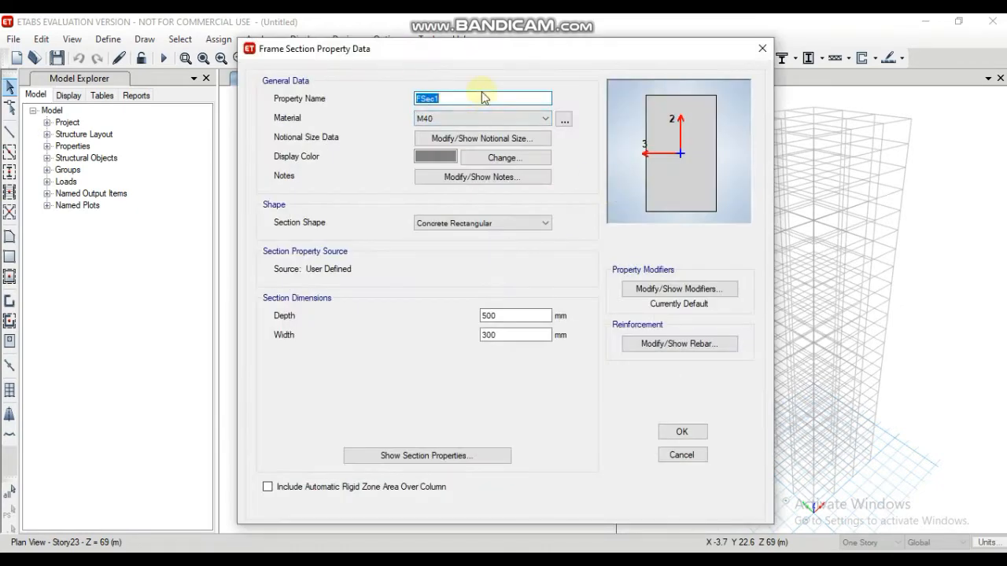
text(b 550x350)
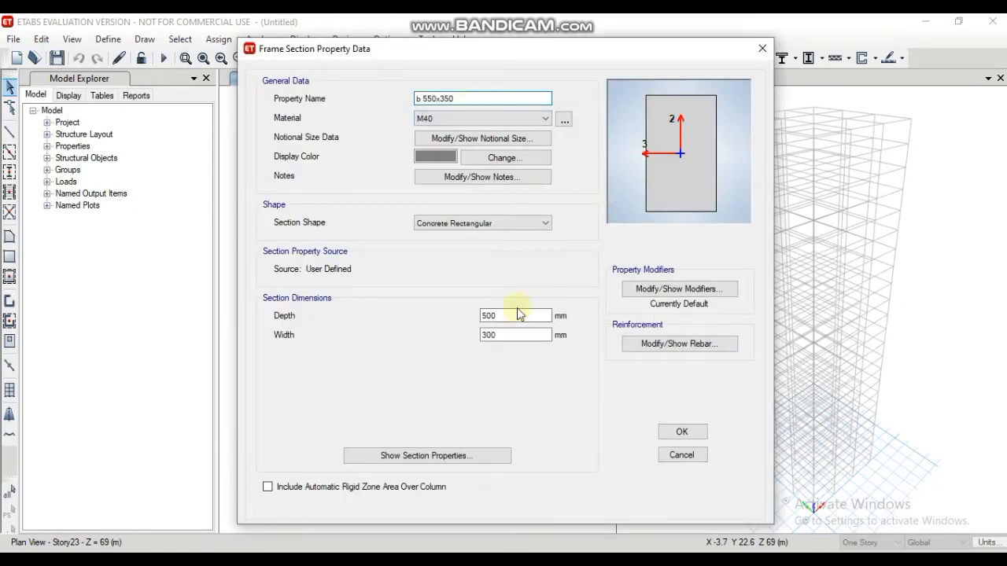
drag(517, 315, 474, 341)
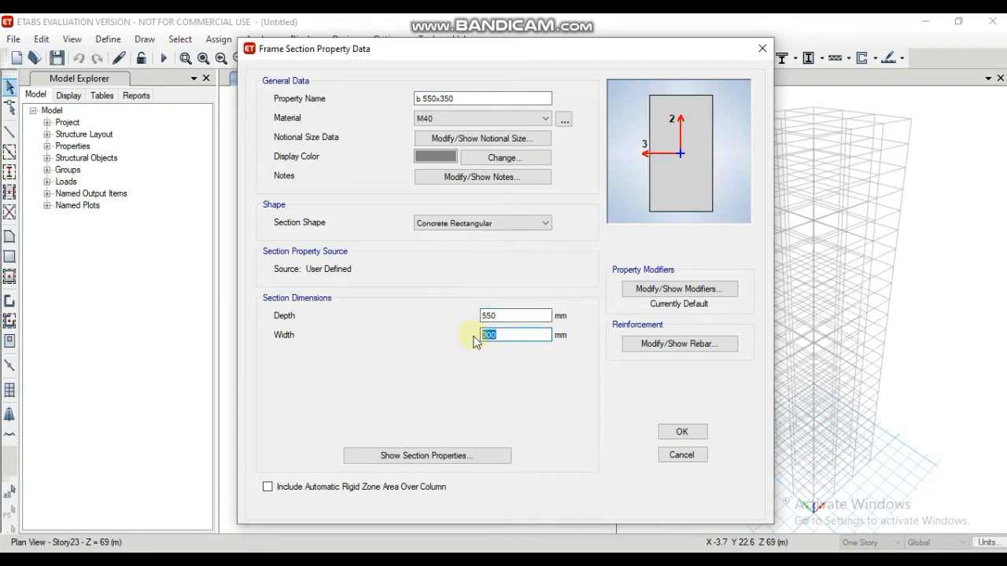
text(550)
click(680, 346)
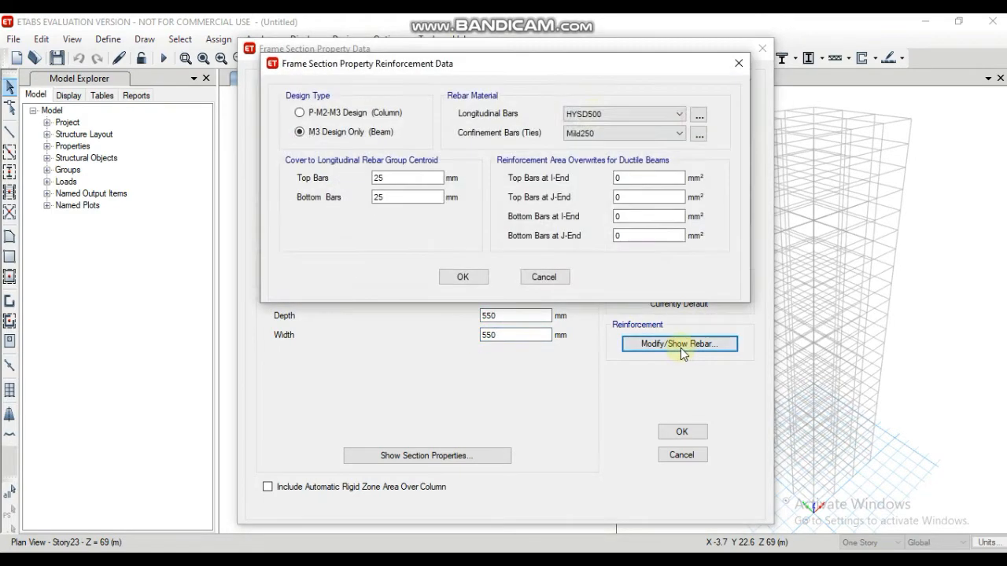
click(463, 277)
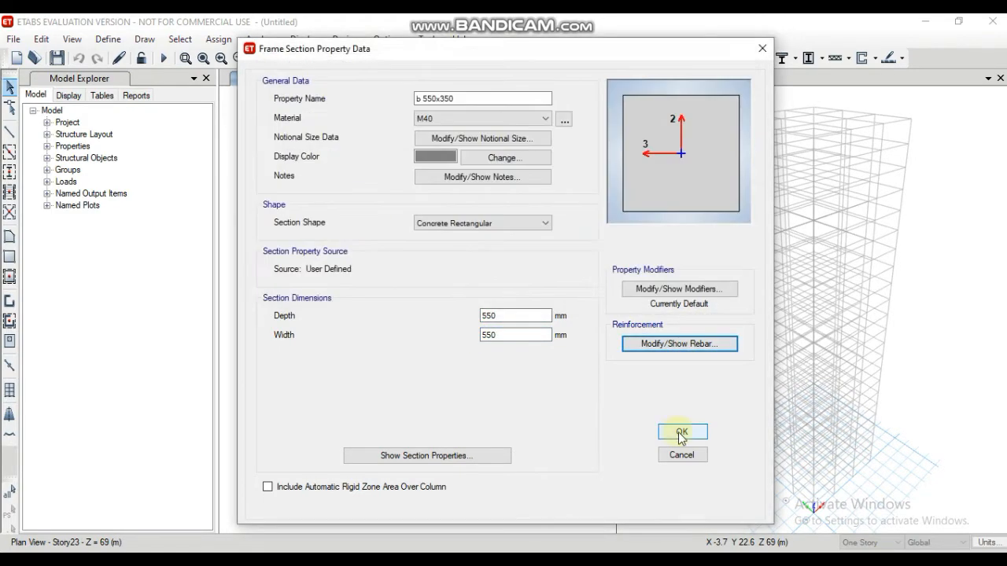
click(682, 432)
Step: Add a copy of the b 550x350 section named b 600x400 with depth 600 mm and width 400 mm
click(626, 196)
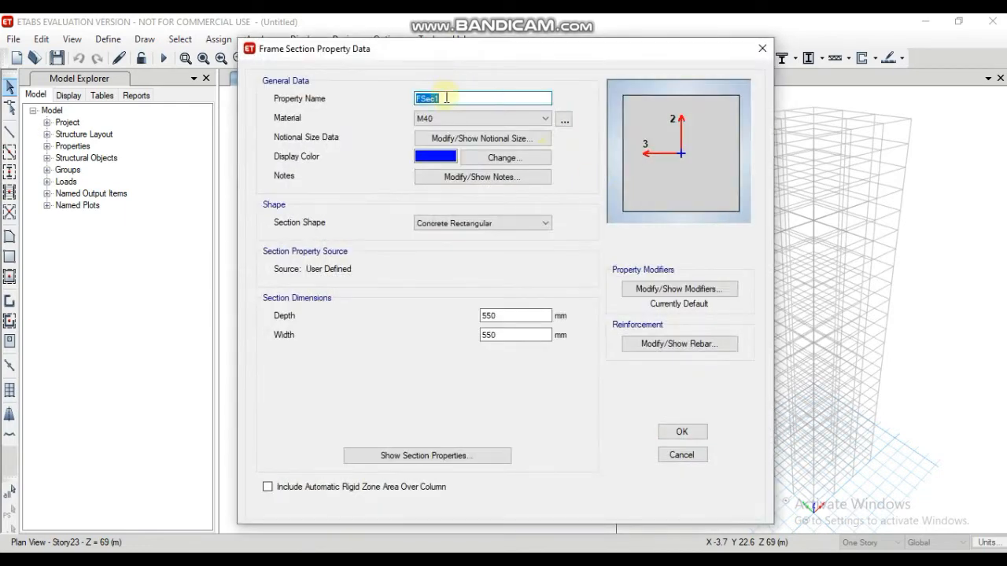
text(b 600x400)
double_click(515, 315)
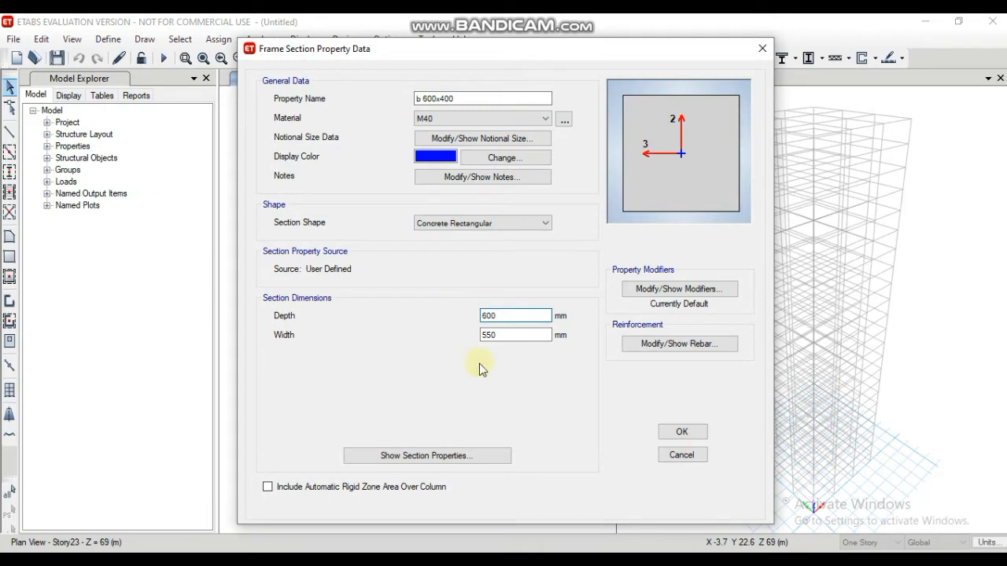
key(Tab)
text(400)
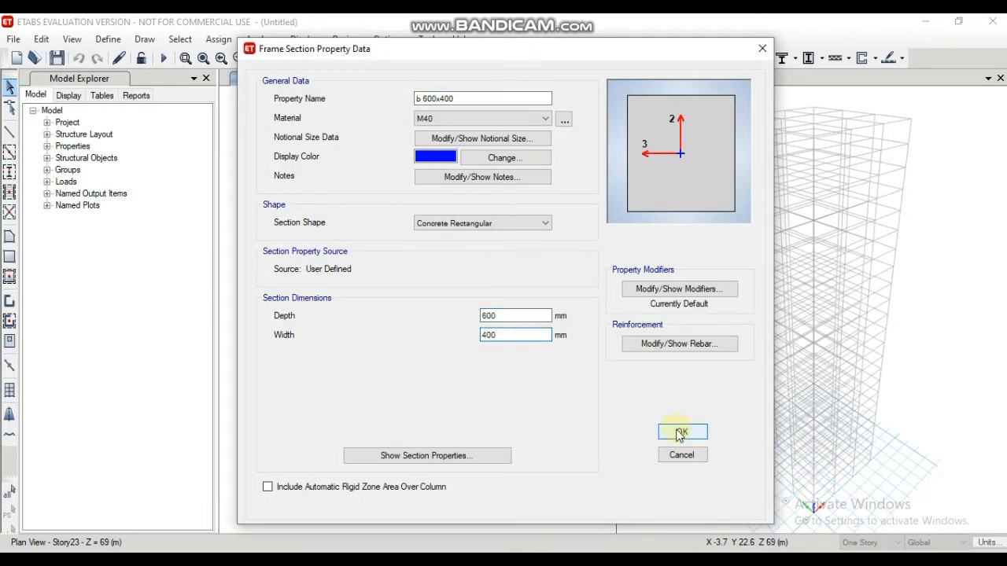
click(678, 431)
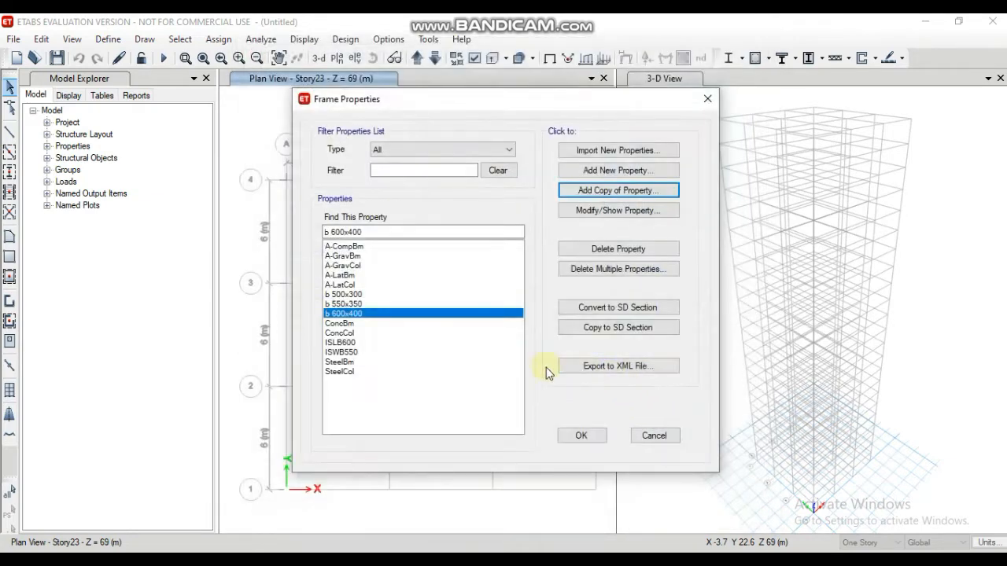
Step: Start a new auto select list section named beam autoselect with the Concrete design type
click(616, 173)
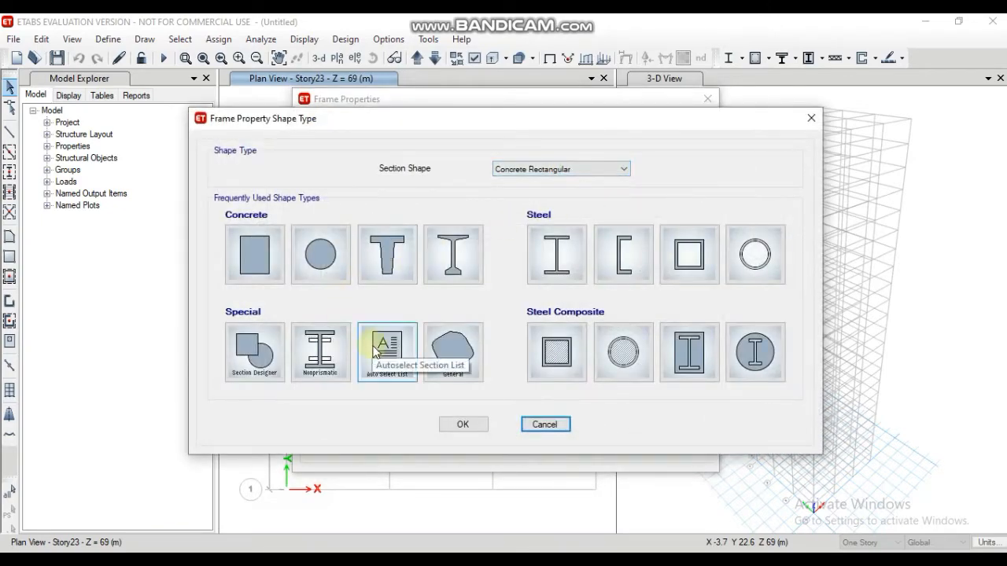
key(Escape)
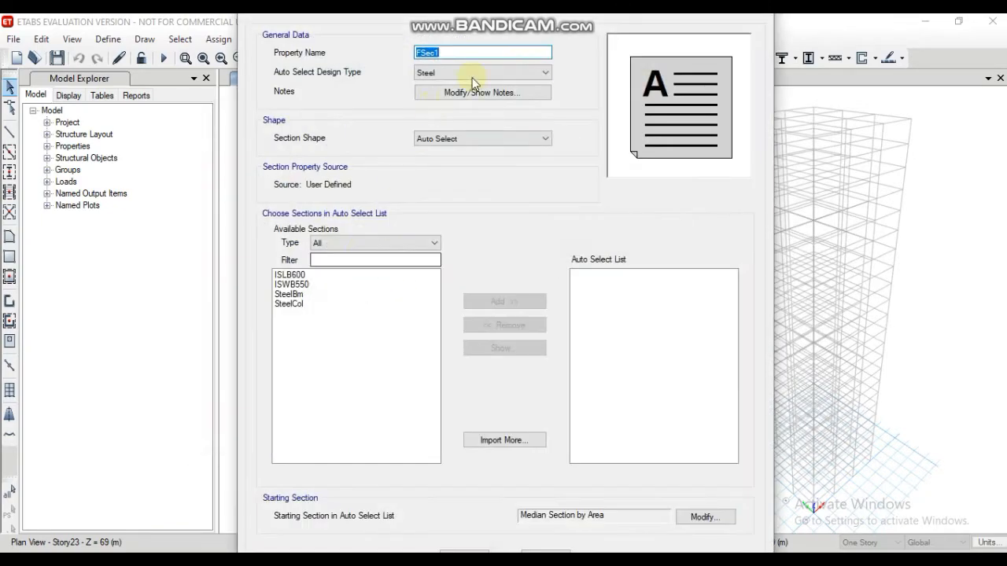
text(beam autoselect)
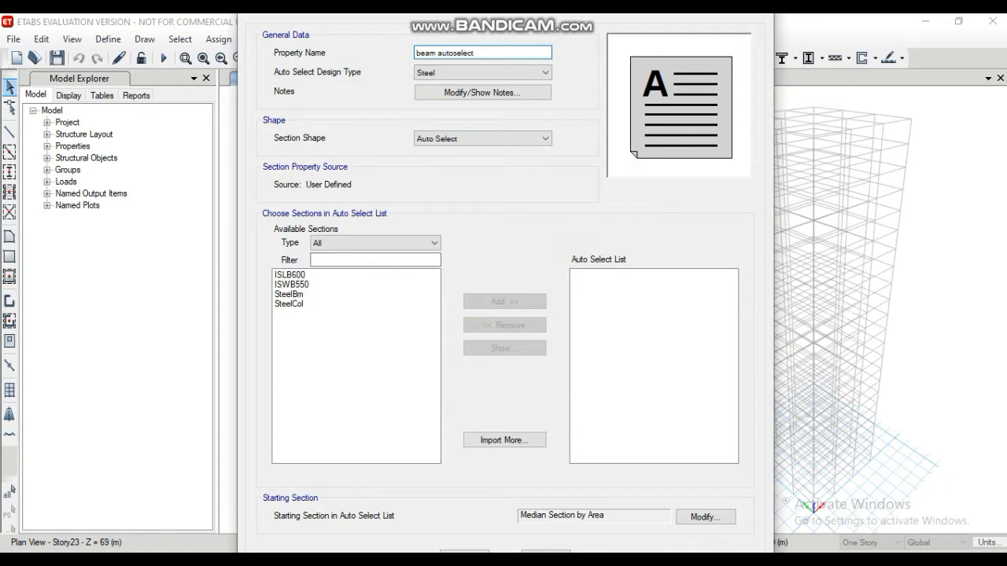
click(544, 73)
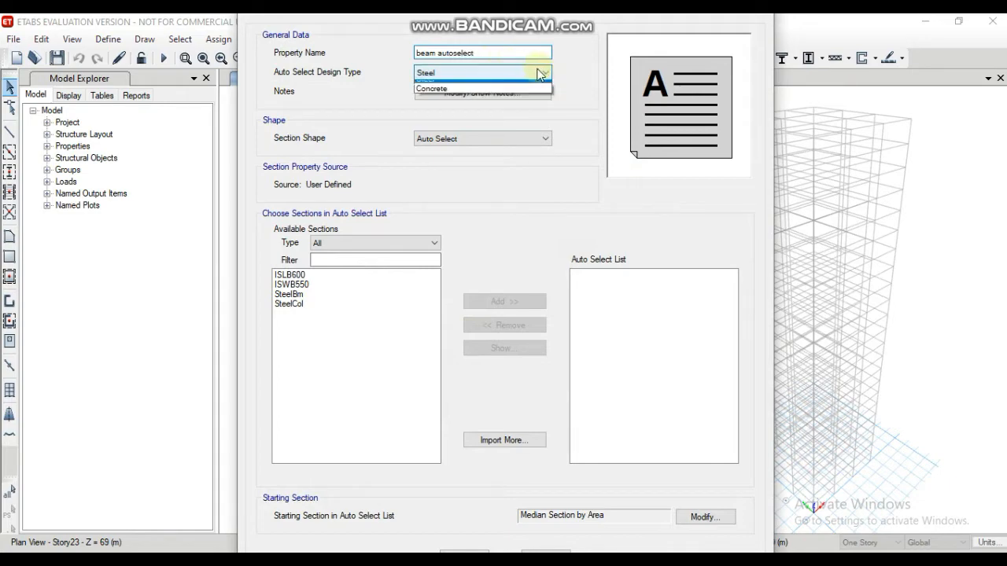
click(495, 94)
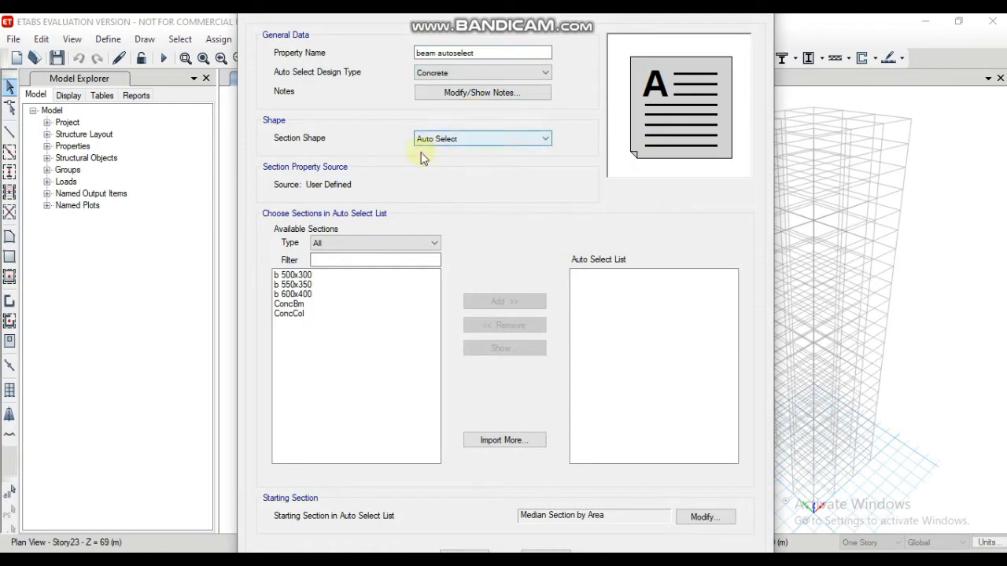
Step: Add b 500x300, b 550x350 and b 600x400 to the beam auto select list and save it
click(303, 275)
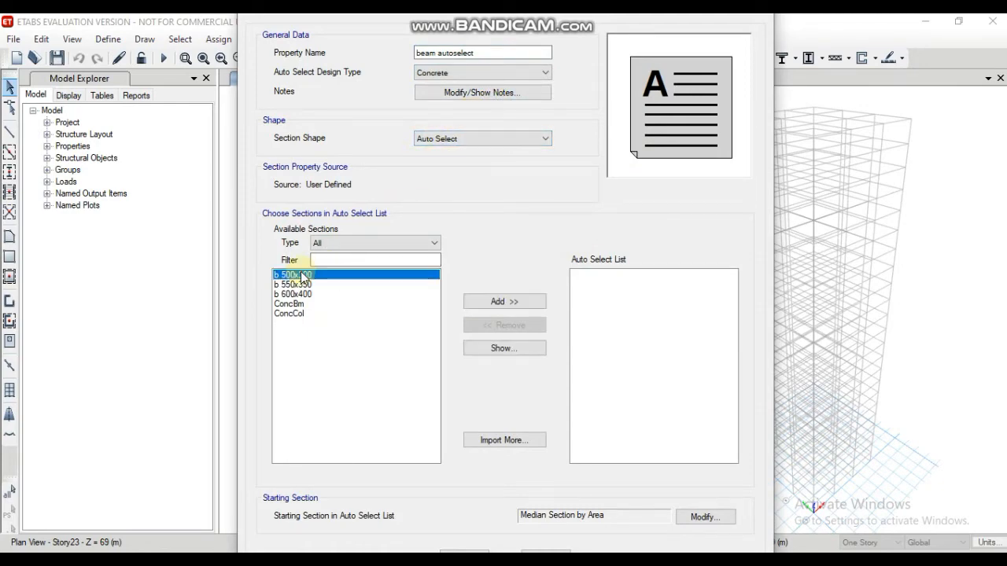
ctrl+click(303, 284)
ctrl+click(299, 294)
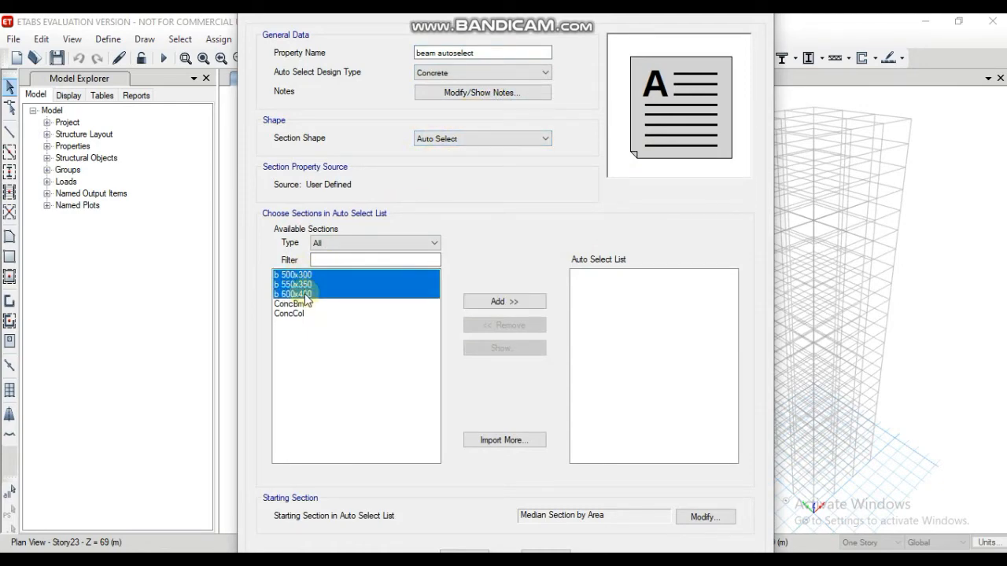
click(512, 303)
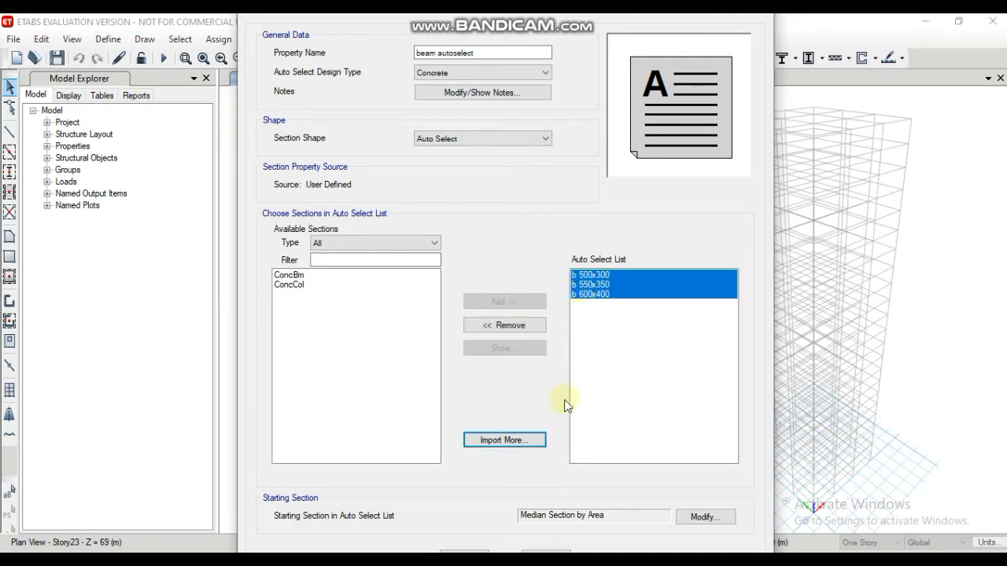
click(472, 552)
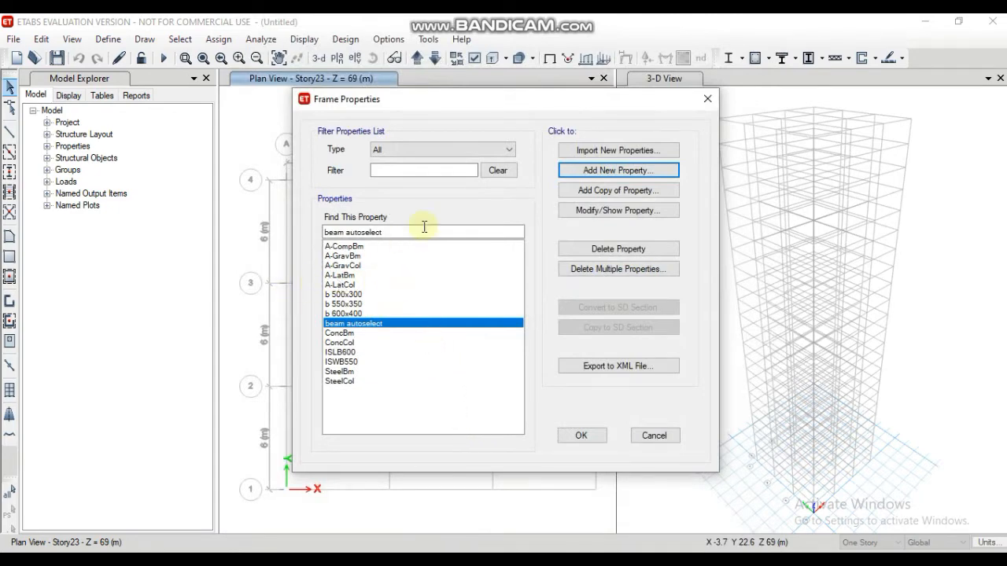
Step: Start a new concrete rectangular section named c 500x500 with M40 as its material
click(604, 171)
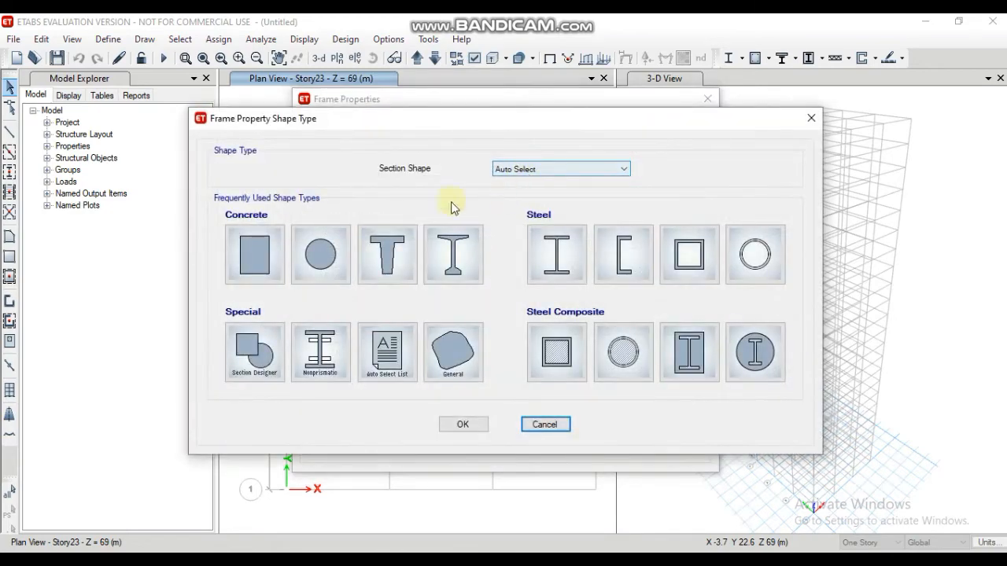
click(279, 262)
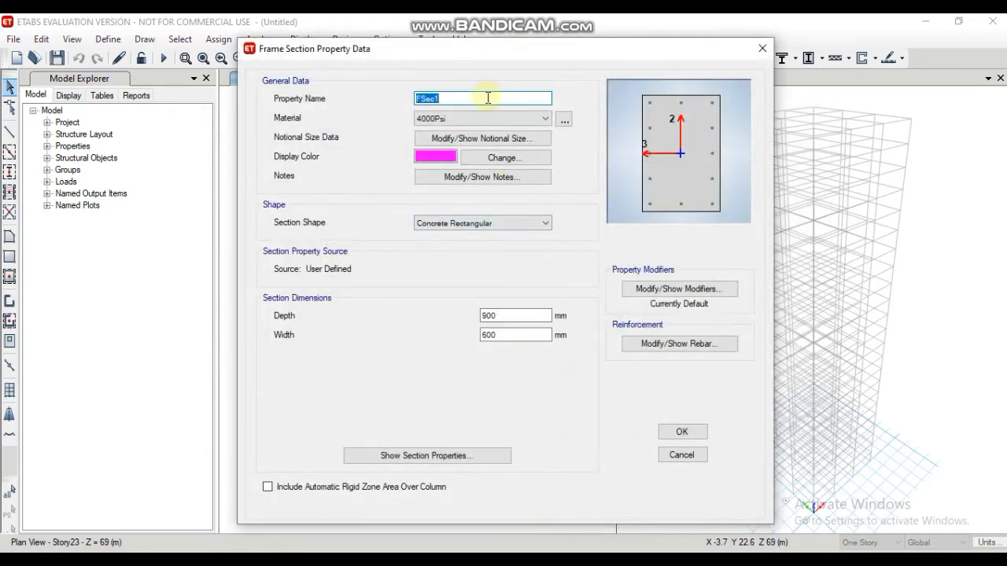
text(c 500x500)
click(505, 119)
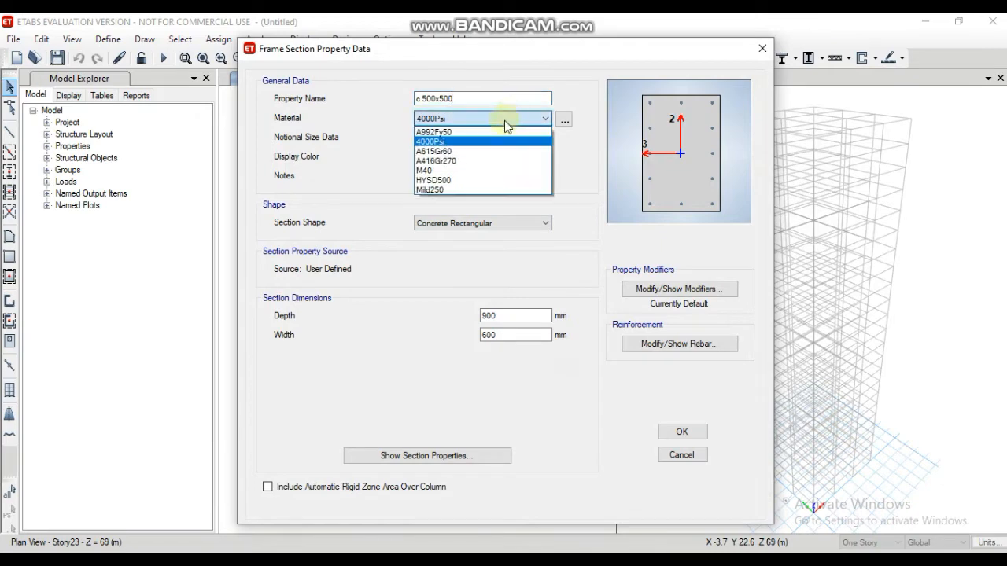
click(447, 172)
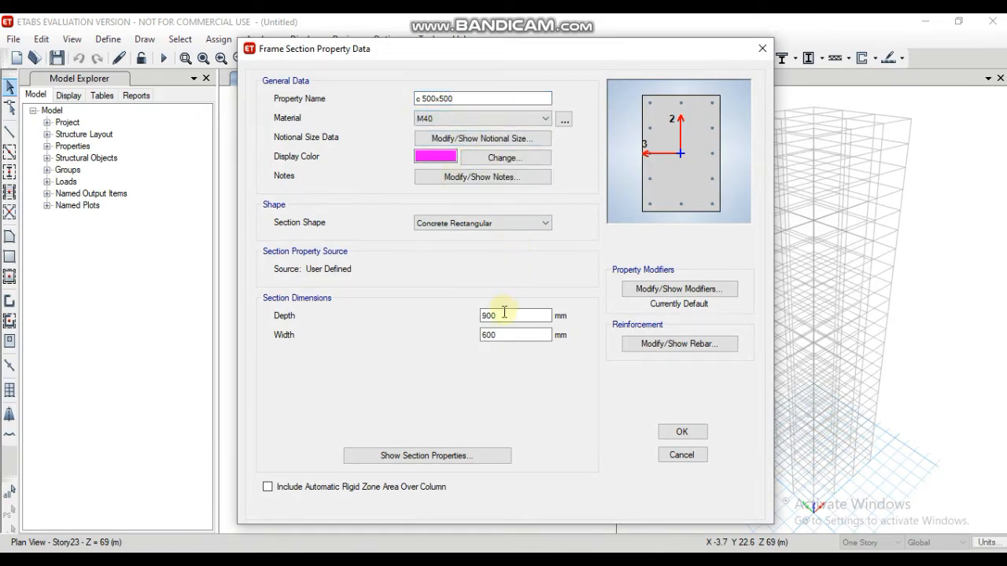
Step: Set the c 500x500 section's depth and width to 500 mm each
drag(506, 315, 461, 314)
text(500)
drag(500, 337, 461, 333)
text(5)
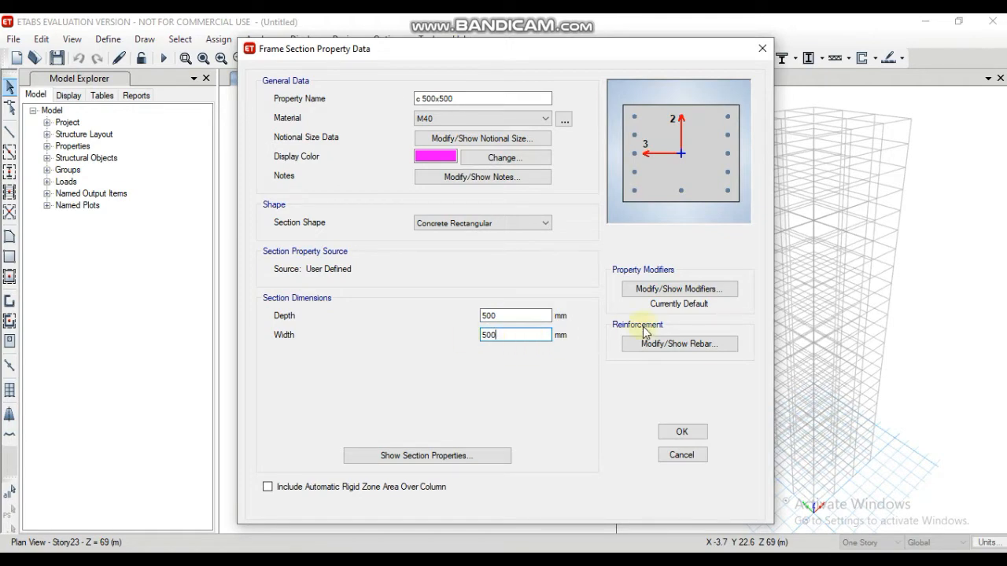
Step: Set the c 500x500 section's rebar materials to HYSD500 longitudinal bars and Mild250 ties, and save the section
click(669, 343)
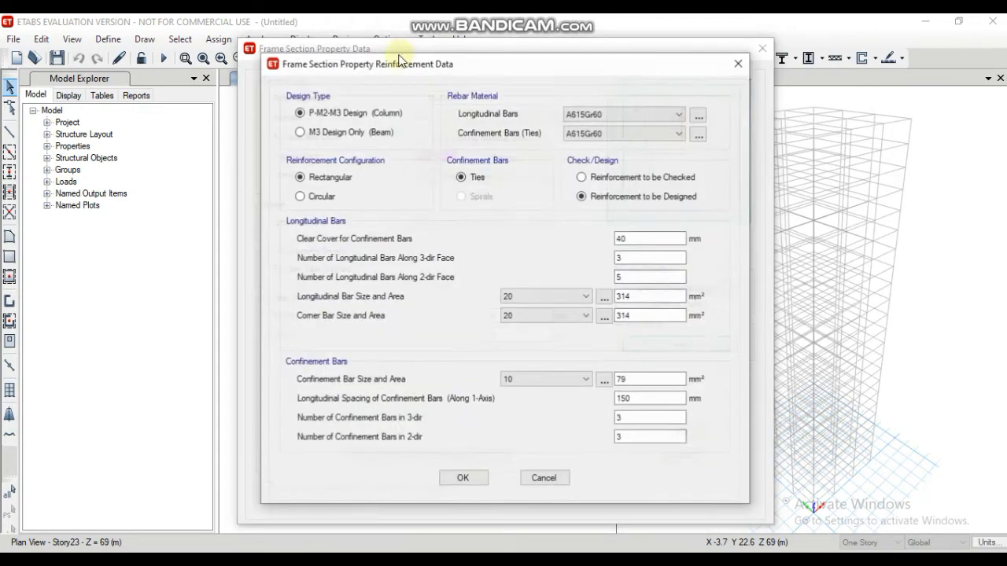
click(605, 116)
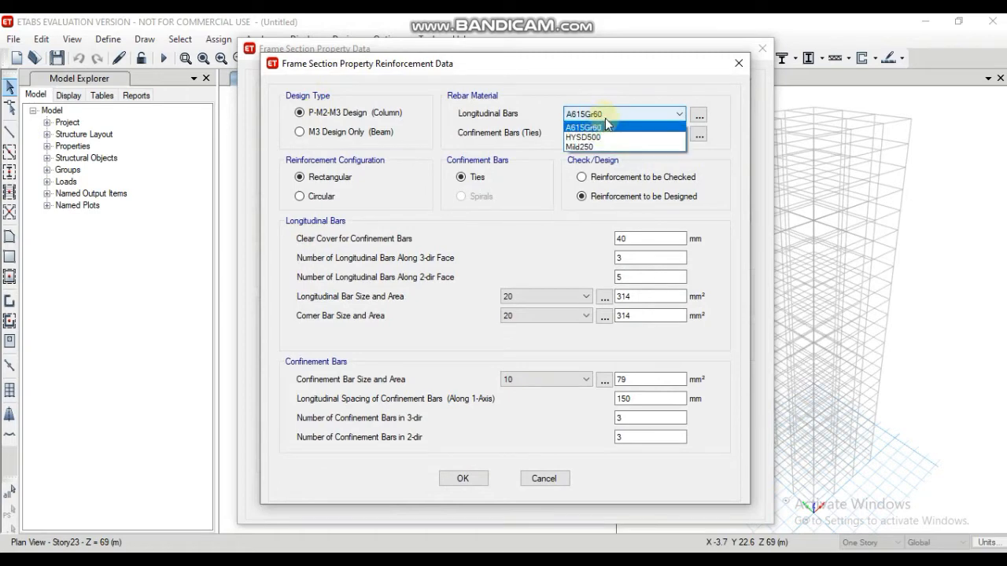
click(602, 136)
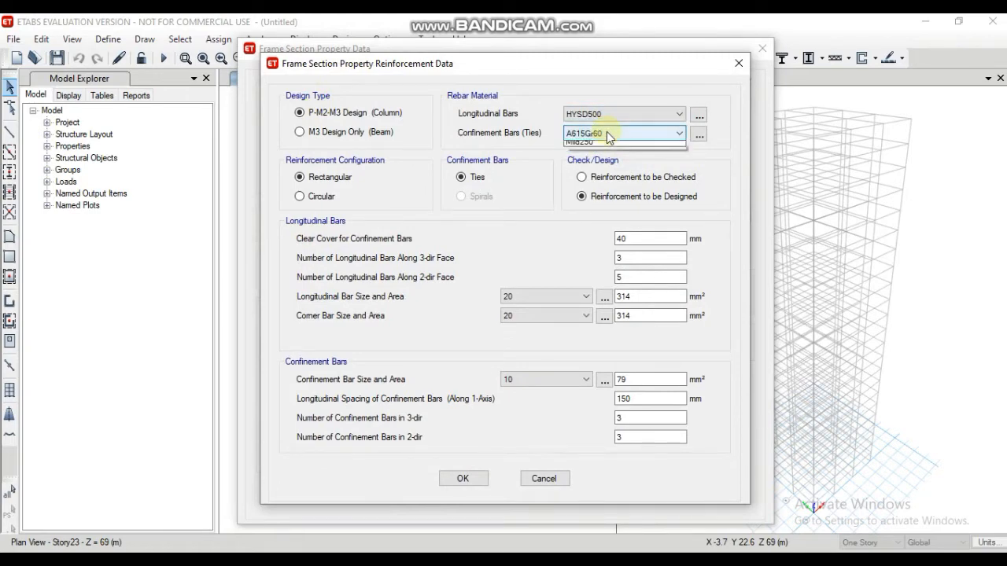
click(606, 132)
click(590, 166)
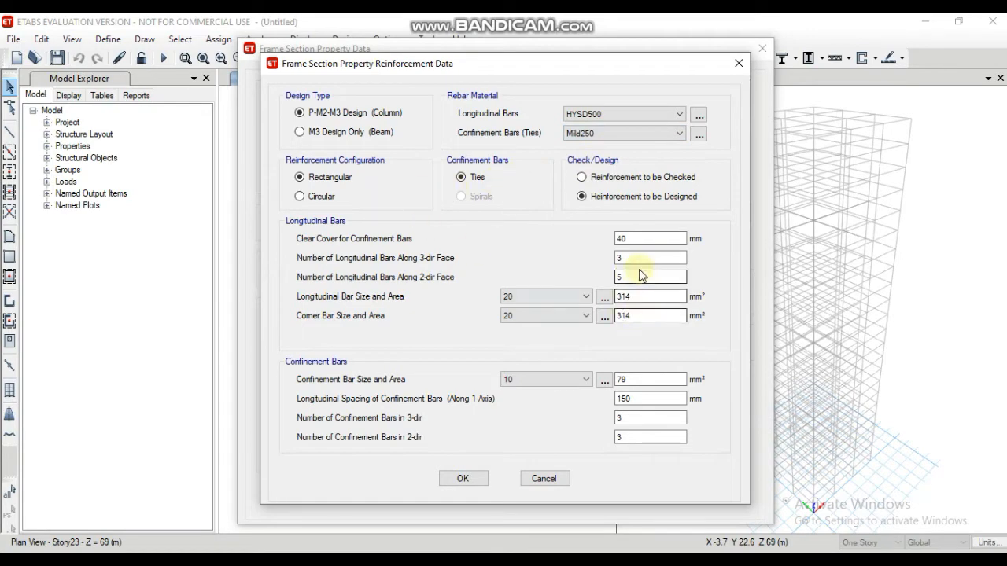
click(456, 479)
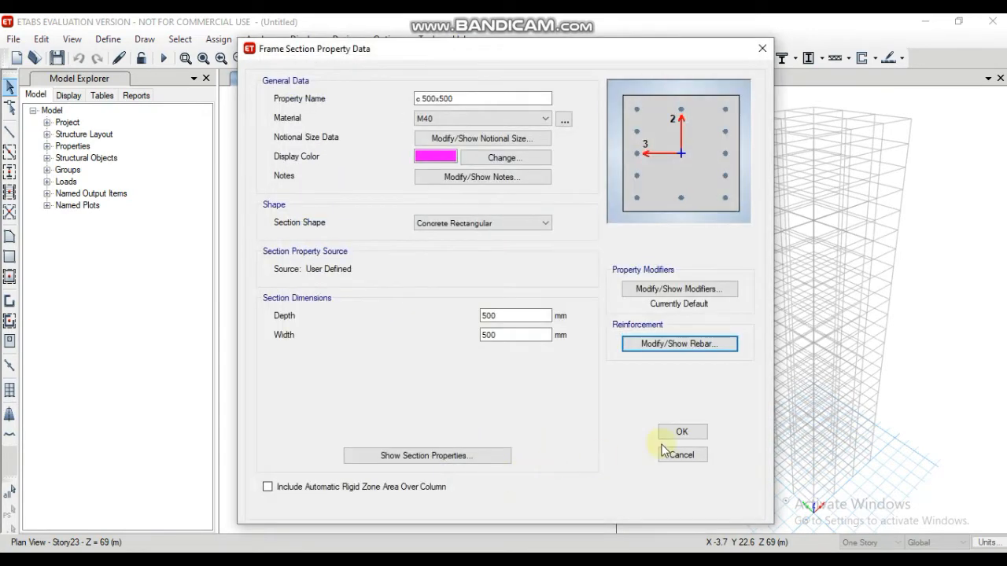
click(681, 431)
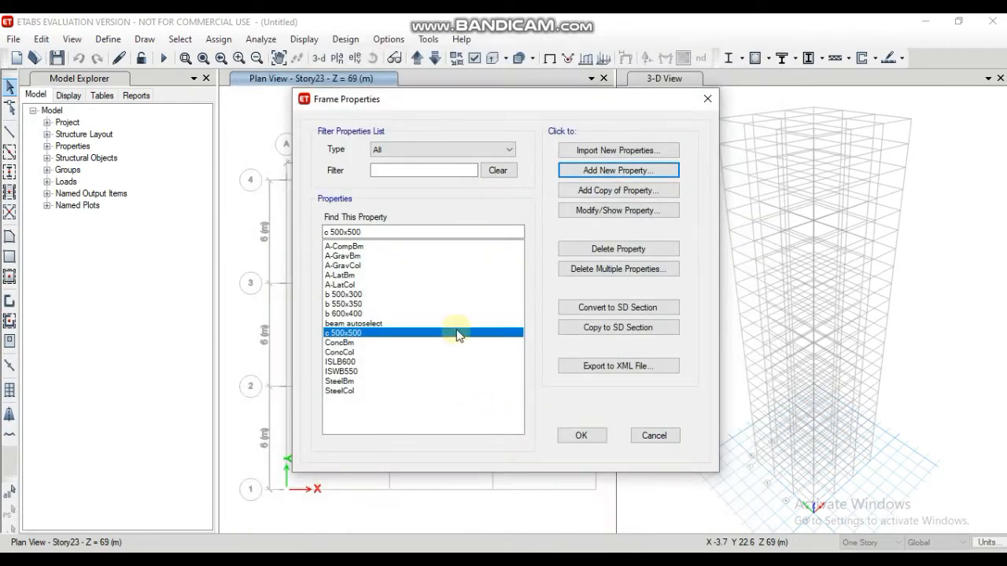
Step: Add a copy of the c 500x500 section named c 550x550 with depth and width of 550 mm
click(600, 187)
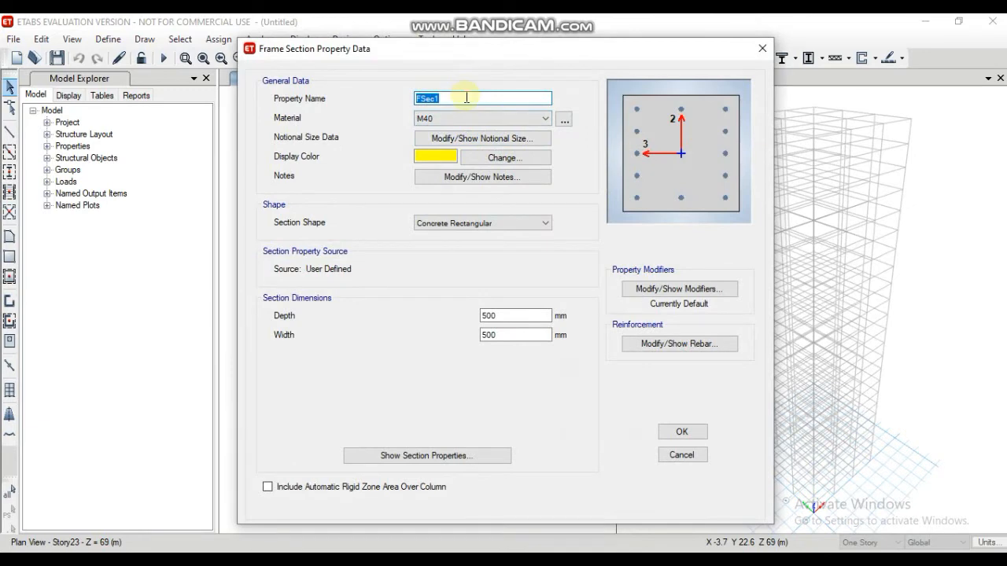
text(c 550x550)
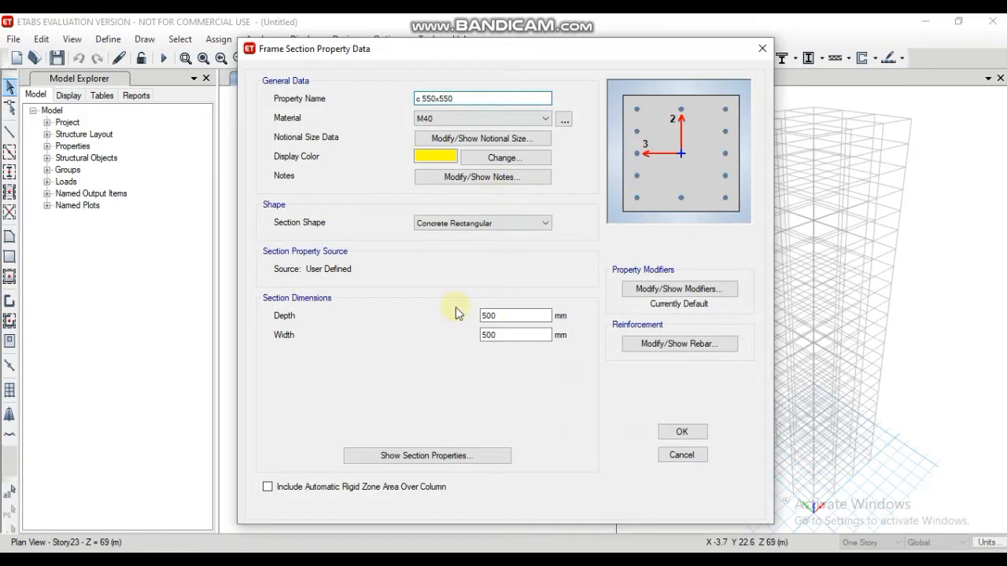
drag(497, 313, 482, 335)
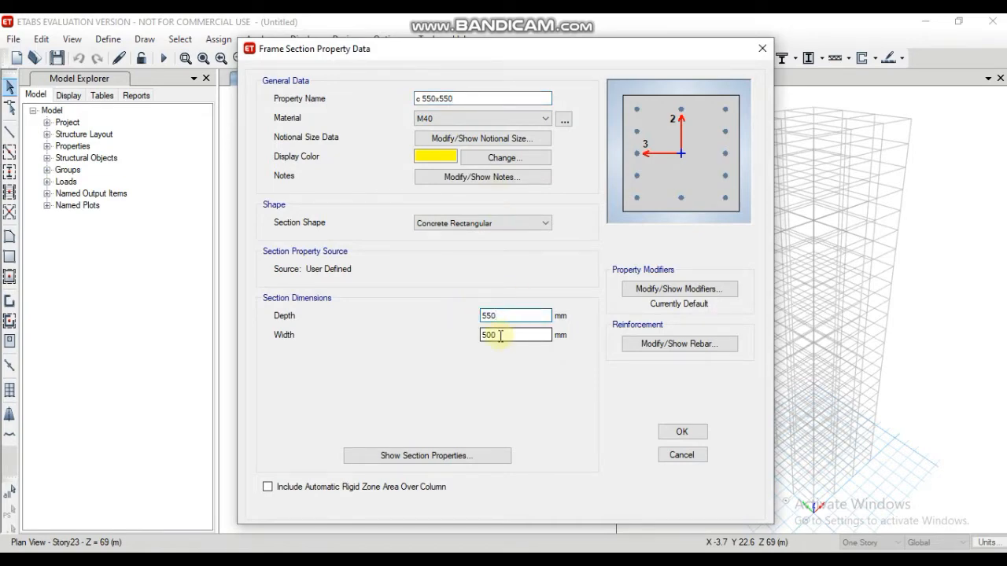
text(550)
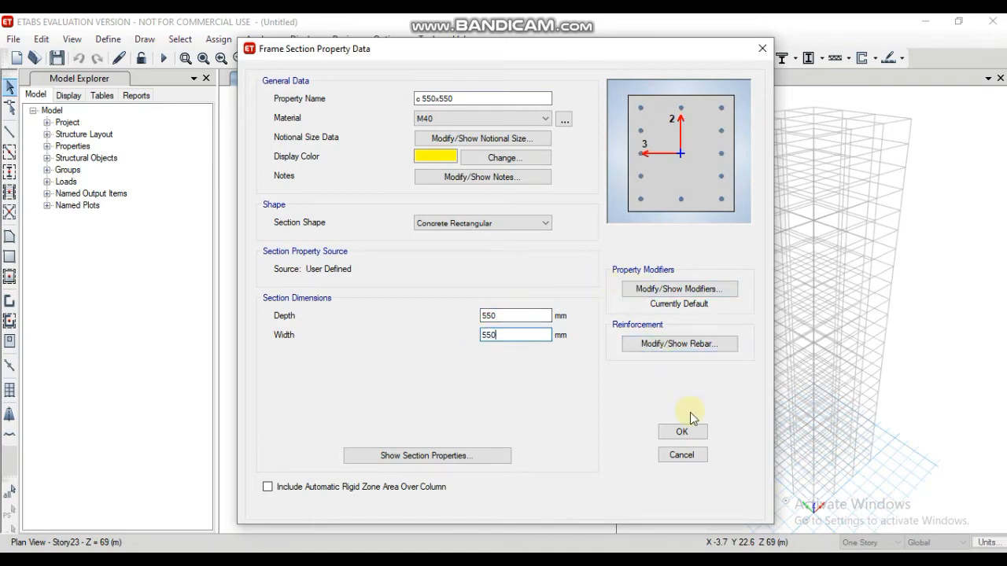
click(683, 432)
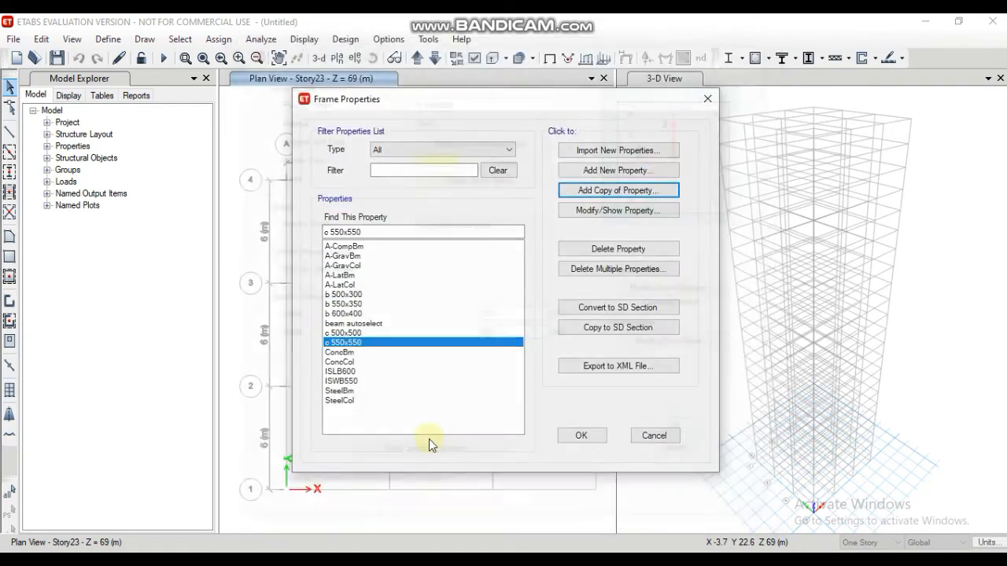
Step: Add a copy of the c 550x550 section named c 600x600 with depth and width of 600 mm
click(613, 194)
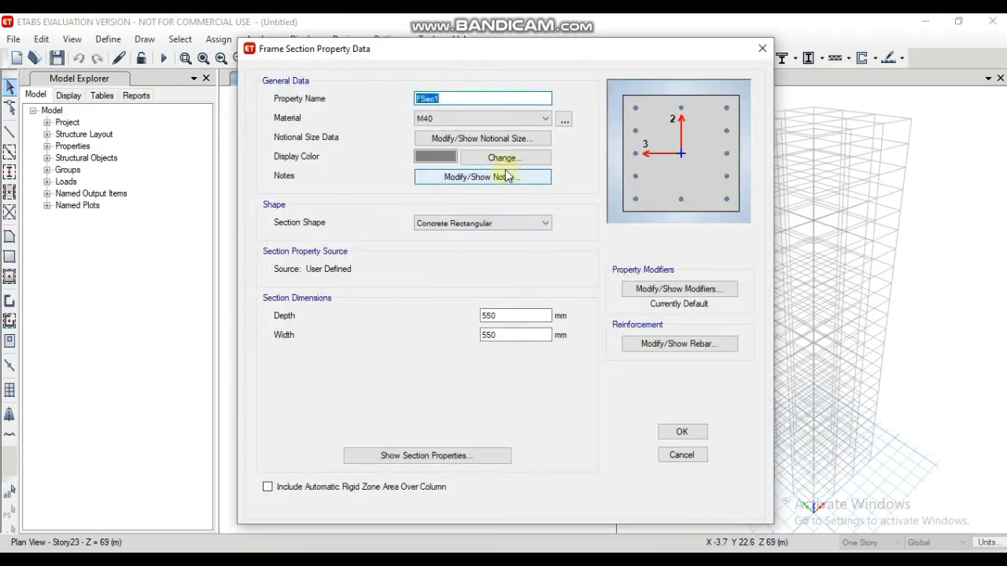
text(c 600x600)
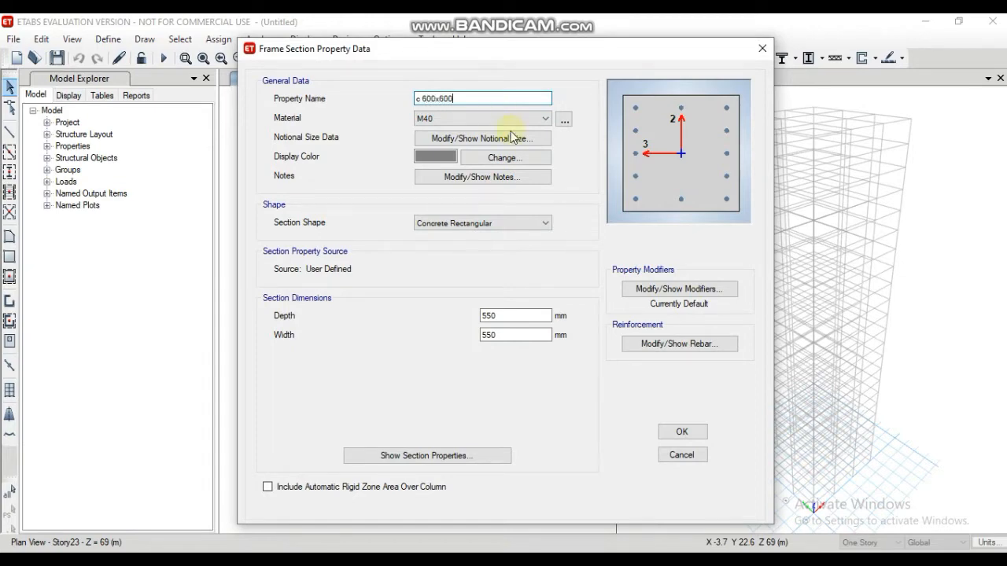
drag(515, 316, 460, 317)
text(600)
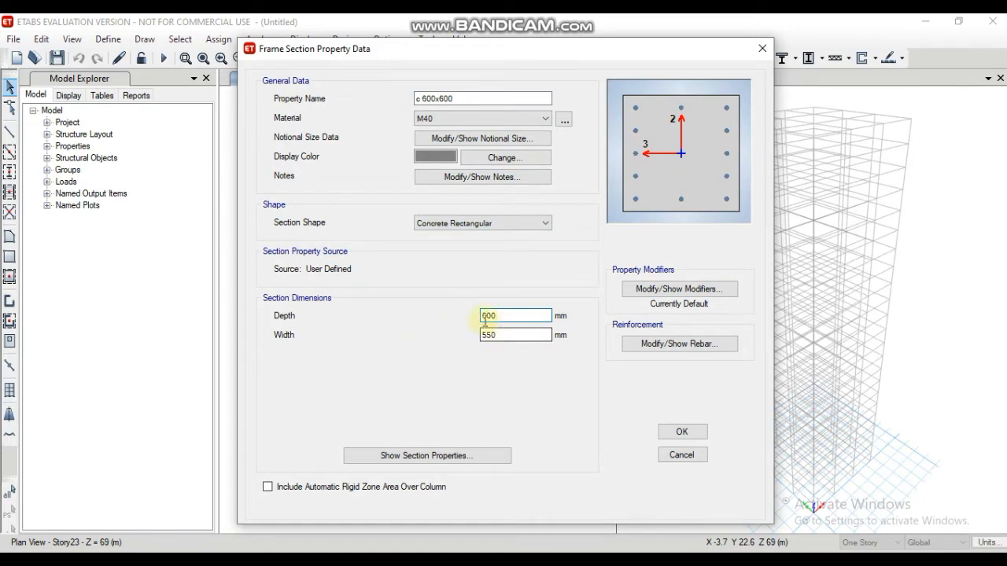
drag(498, 335, 453, 329)
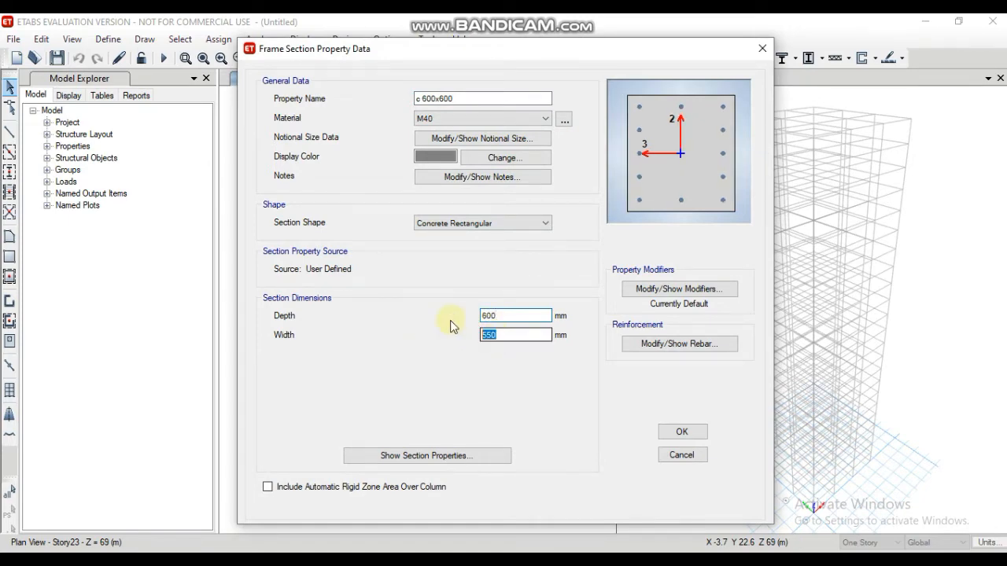
text(6)
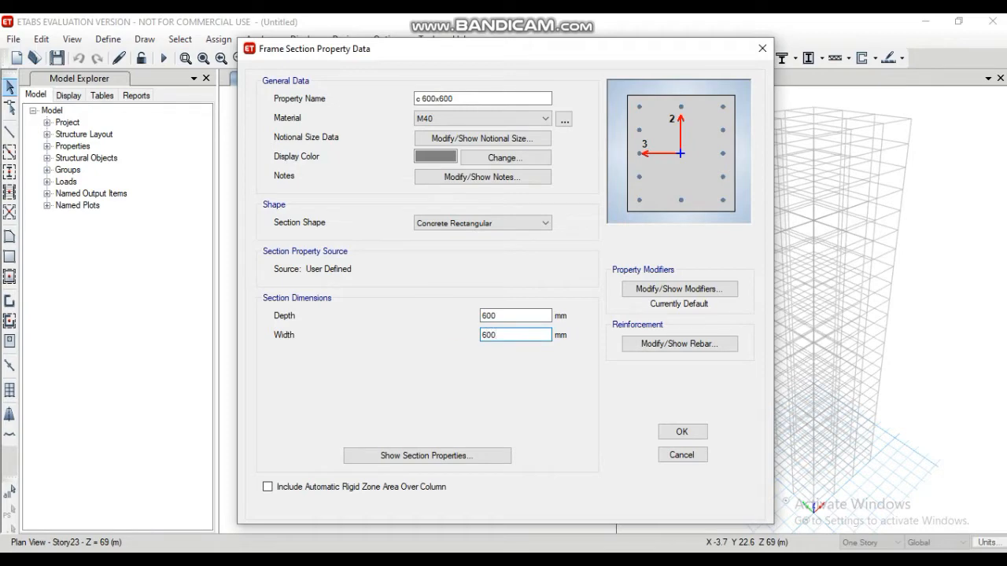
text(00)
click(680, 432)
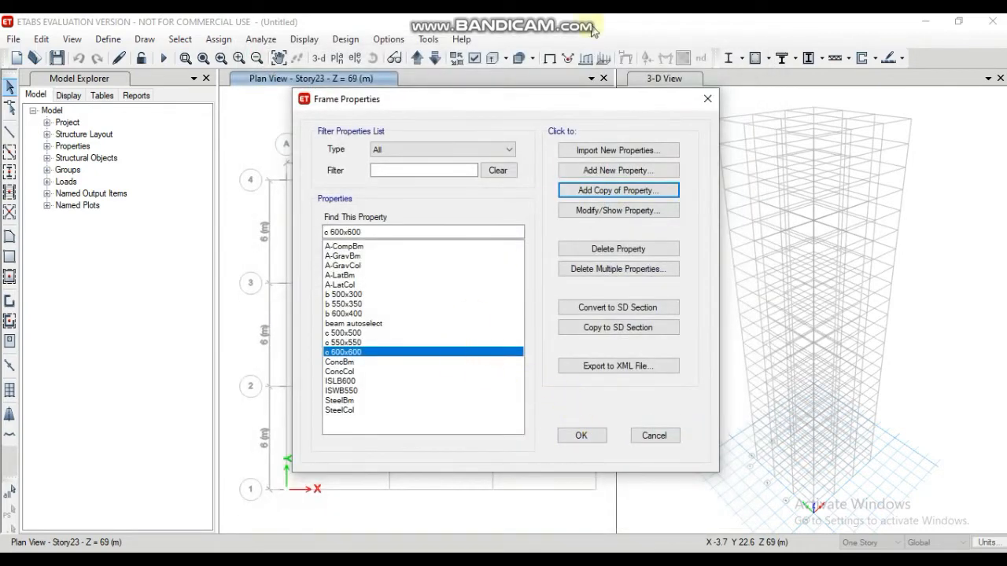
Step: Start a new auto select list section named column sutoselect with the Concrete design type
click(629, 171)
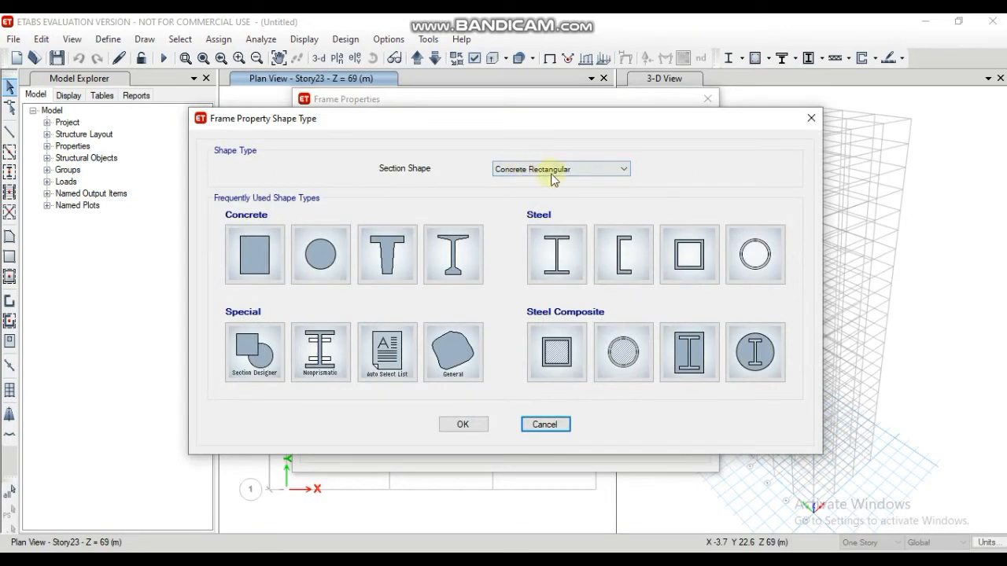
click(386, 344)
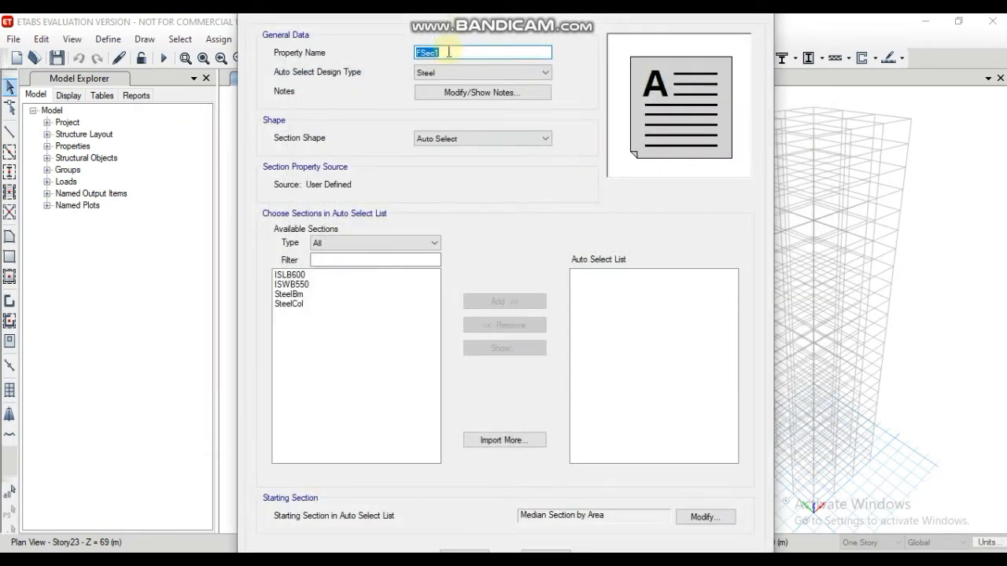
text(column sutoselect)
click(499, 72)
click(503, 96)
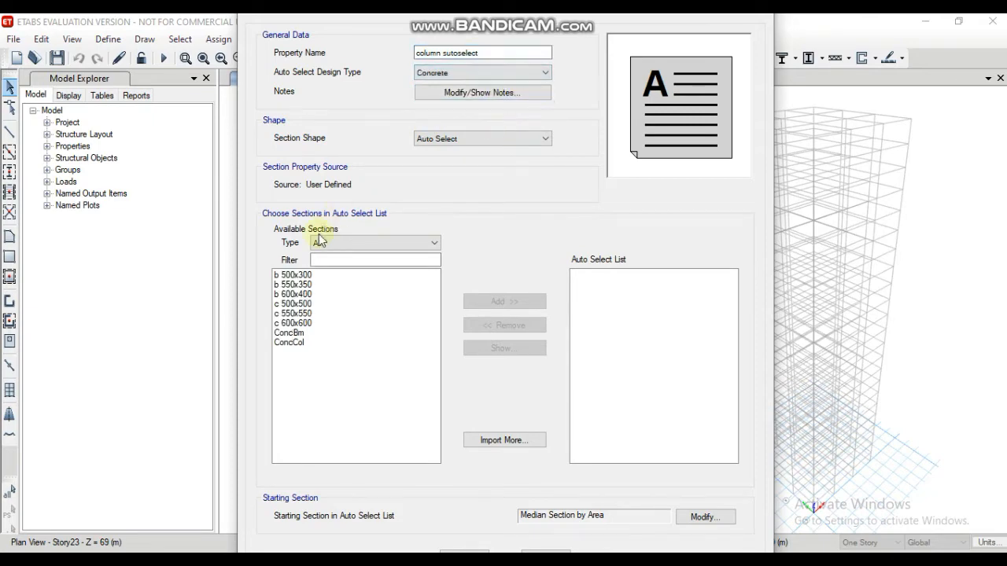
Step: Add c 500x500, c 550x550 and c 600x600 to the column sutoselect auto select list and save the frame properties
click(306, 304)
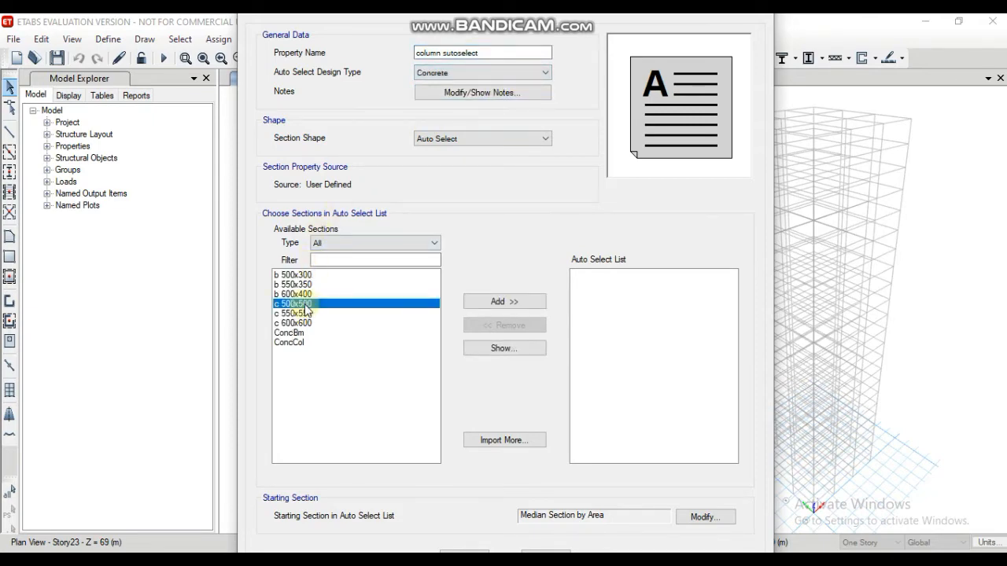
drag(306, 309, 308, 323)
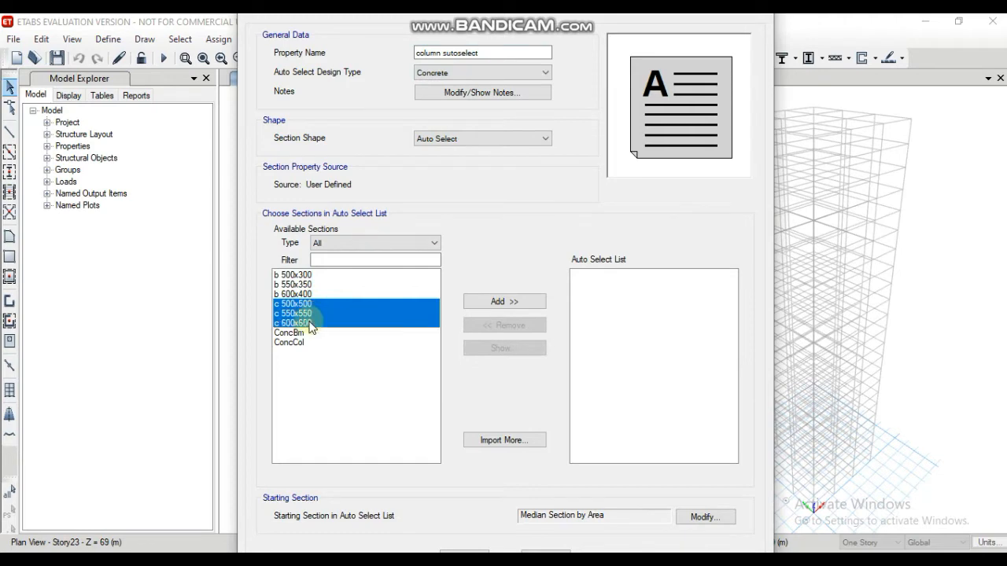
click(510, 306)
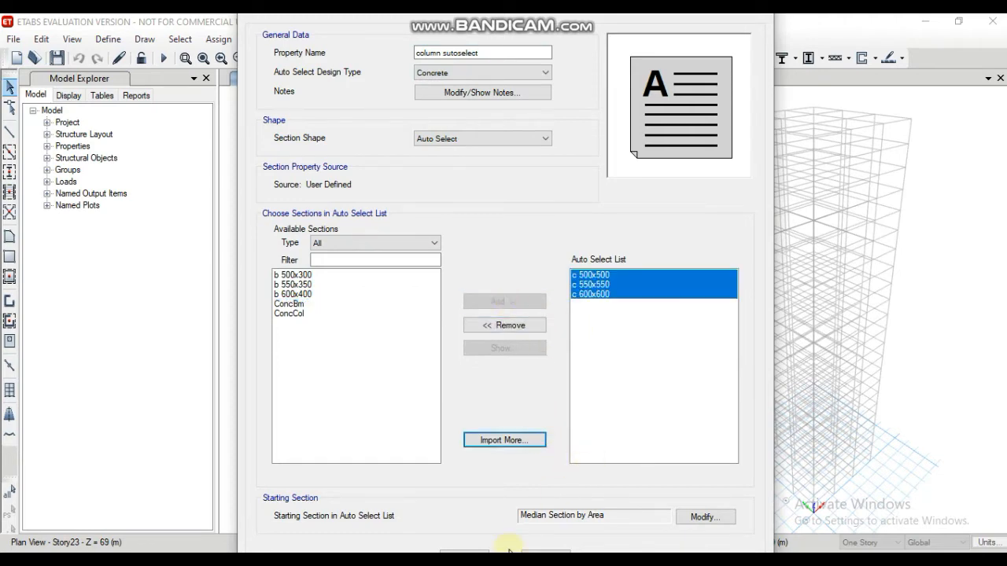
click(472, 552)
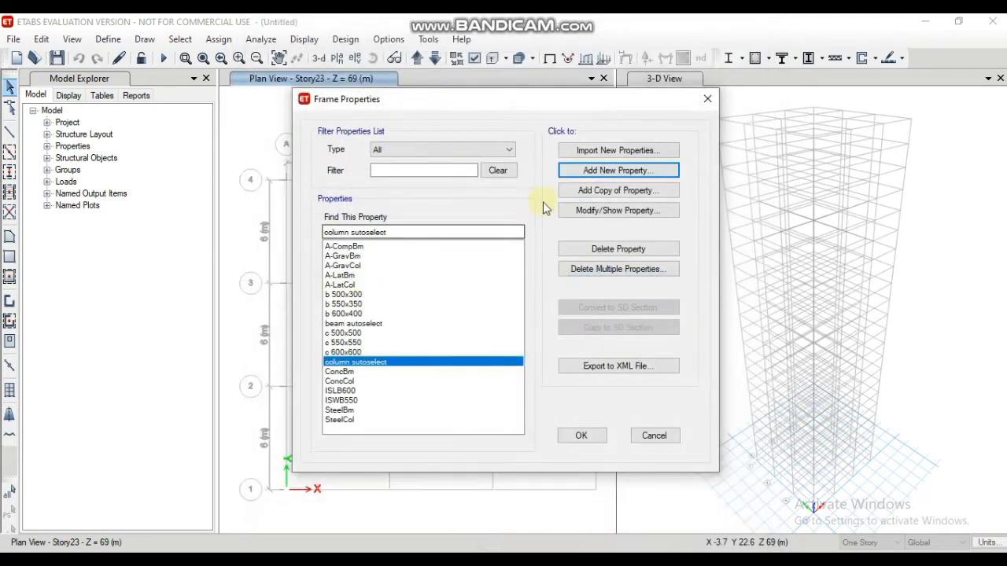
click(564, 438)
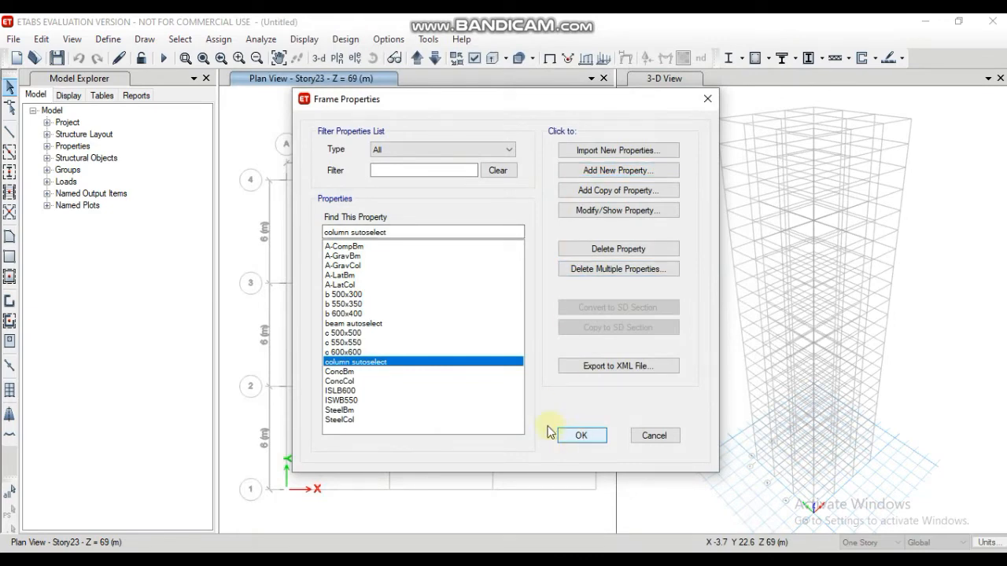
Step: Create a new slab section property named Slab150 with M40 as the slab material
click(108, 39)
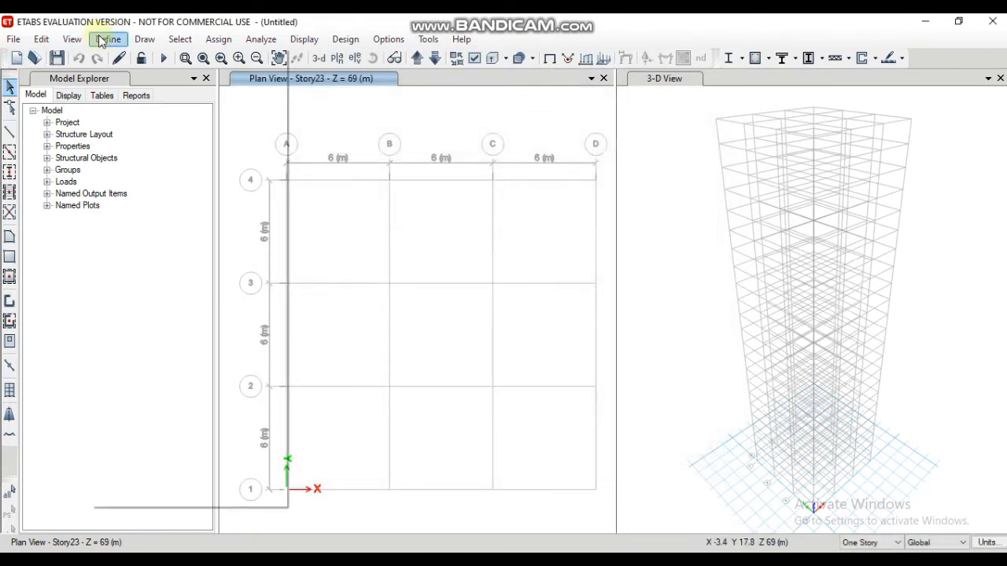
mouse_move(189, 81)
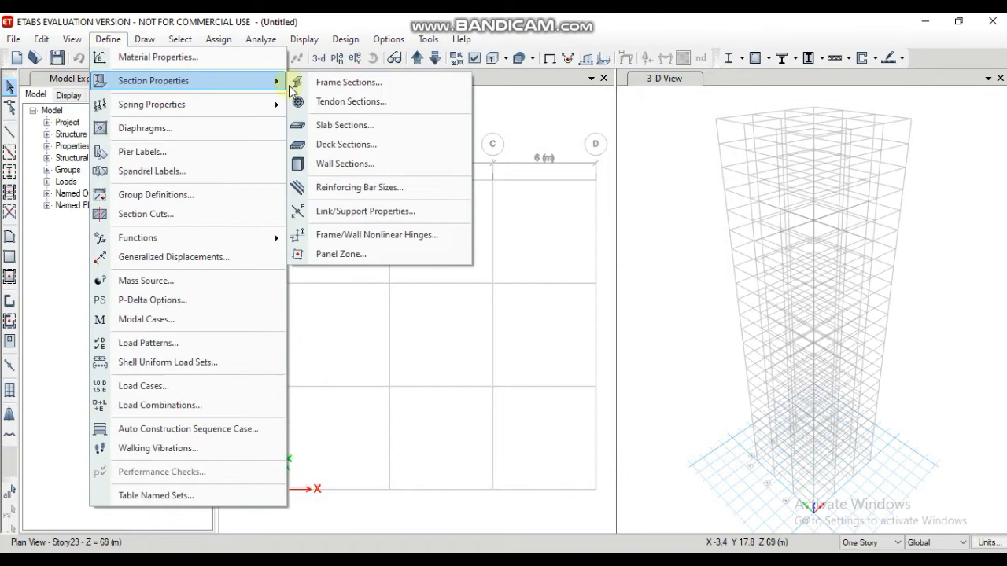
click(347, 125)
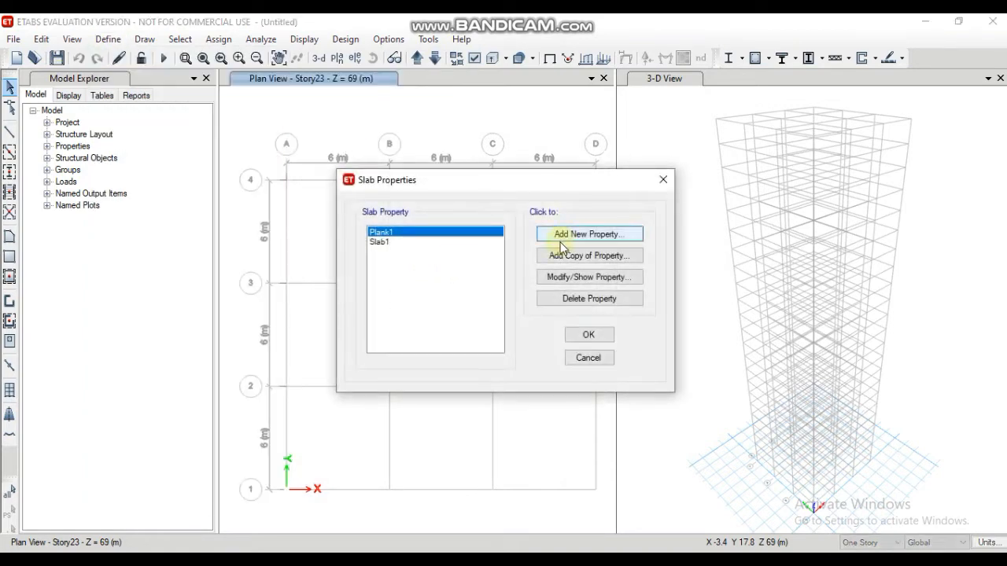
click(586, 234)
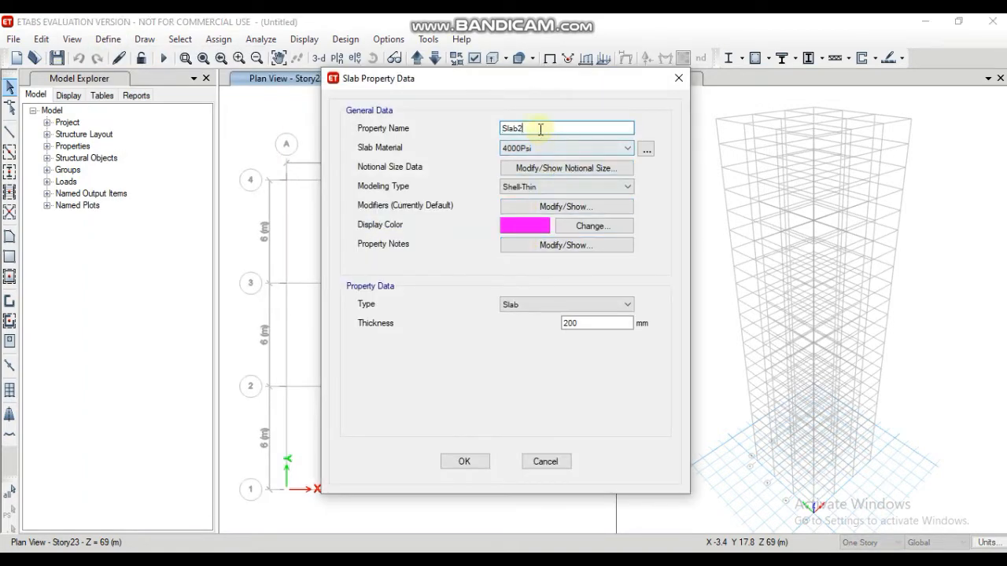
key(BackSpace)
text(150)
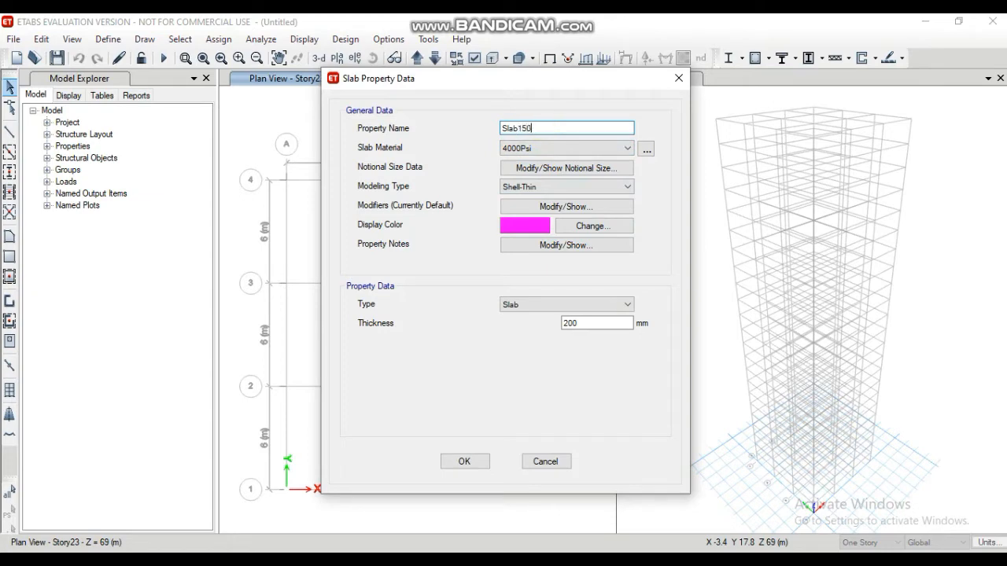
click(603, 147)
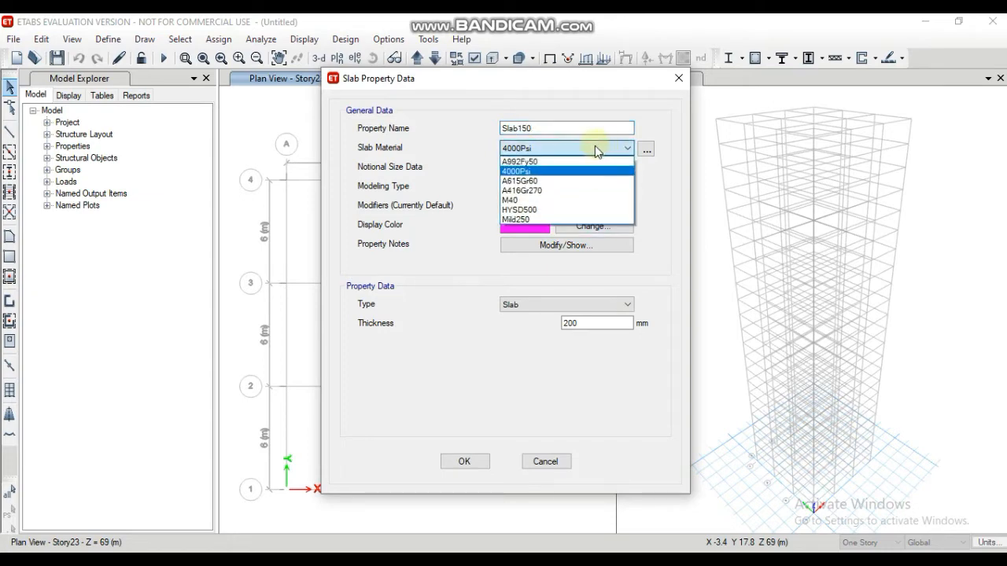
click(535, 200)
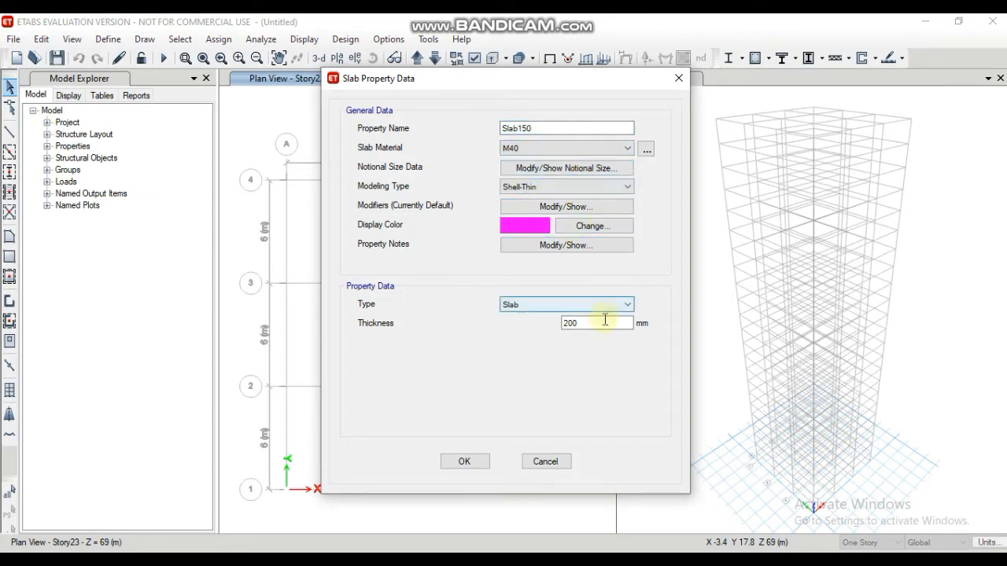
Step: Set the Slab150 thickness to 150 mm and save the slab properties
click(604, 321)
key(BackSpace)
text(150)
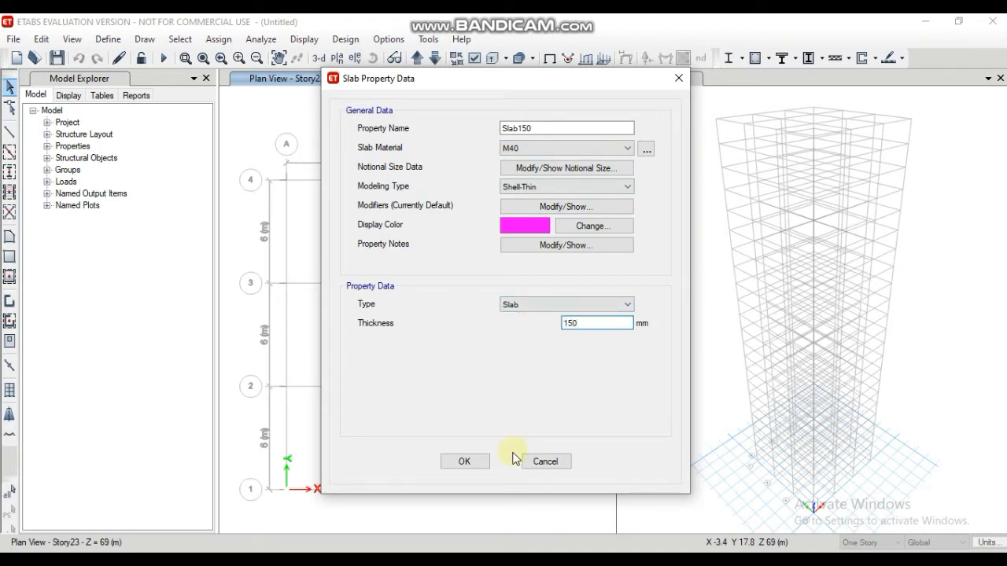
click(464, 462)
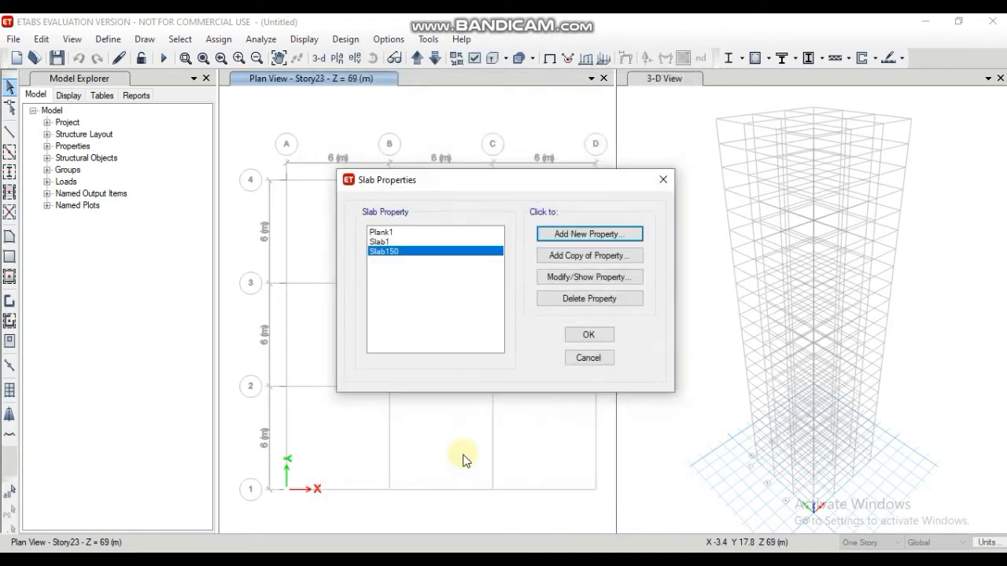
click(592, 338)
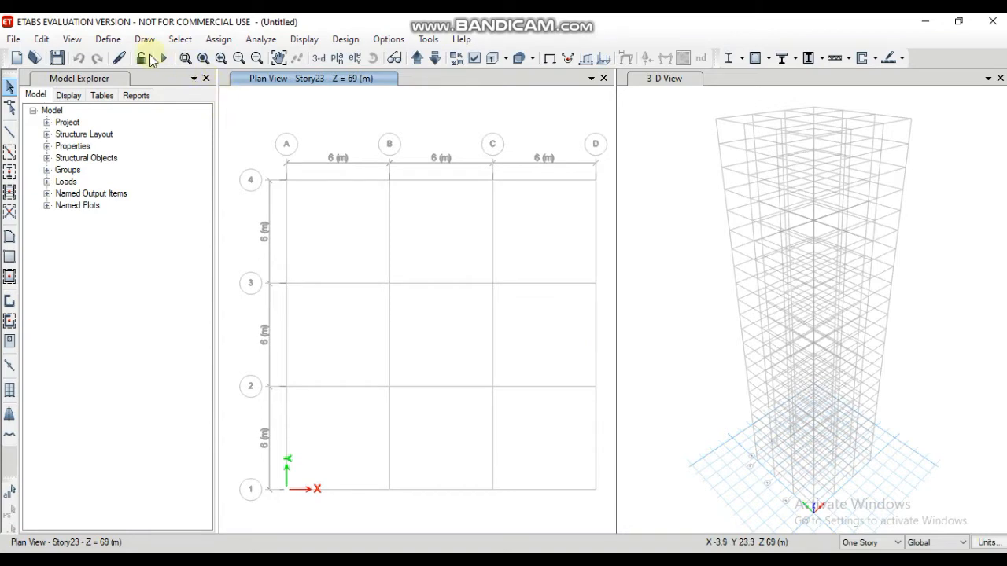
Step: Set the plan view to Story1 and make drawing apply to Similar Stories
click(338, 59)
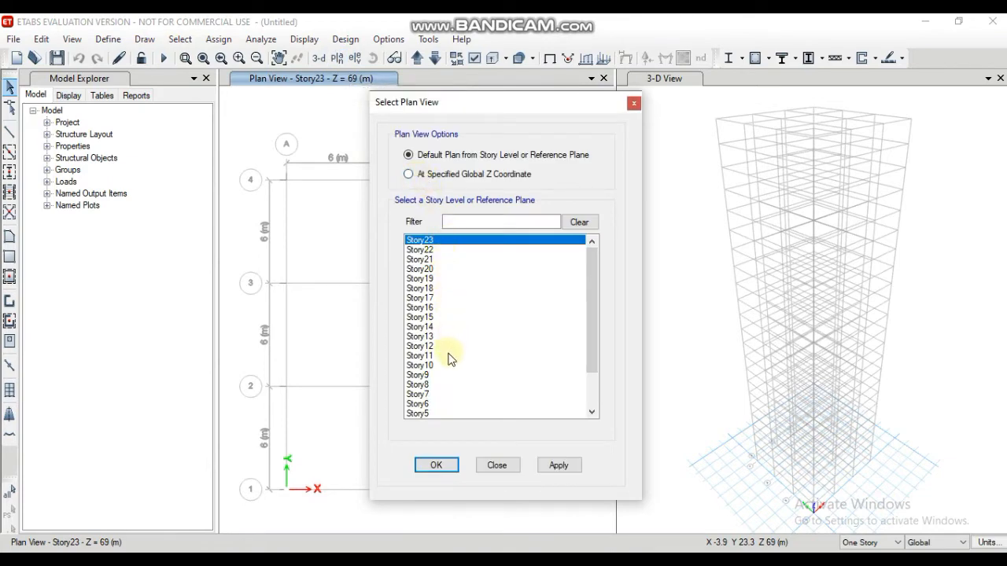
scroll(449, 357, down, 2)
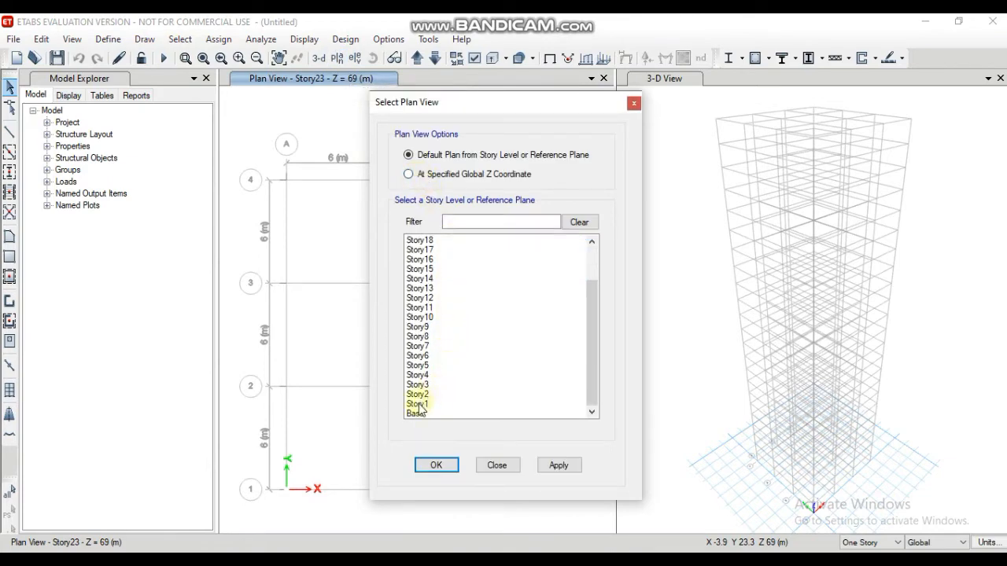
click(417, 404)
click(433, 468)
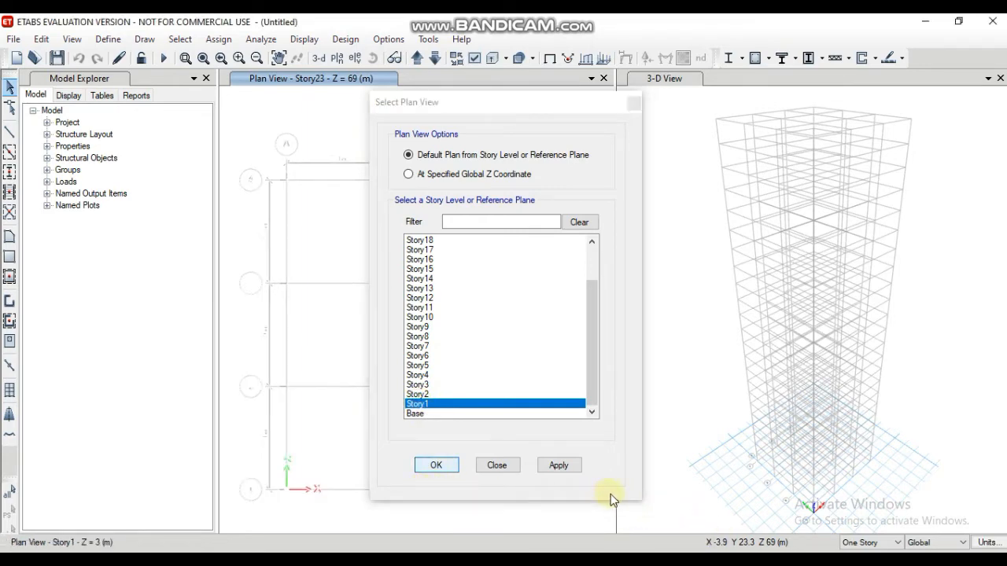
click(897, 543)
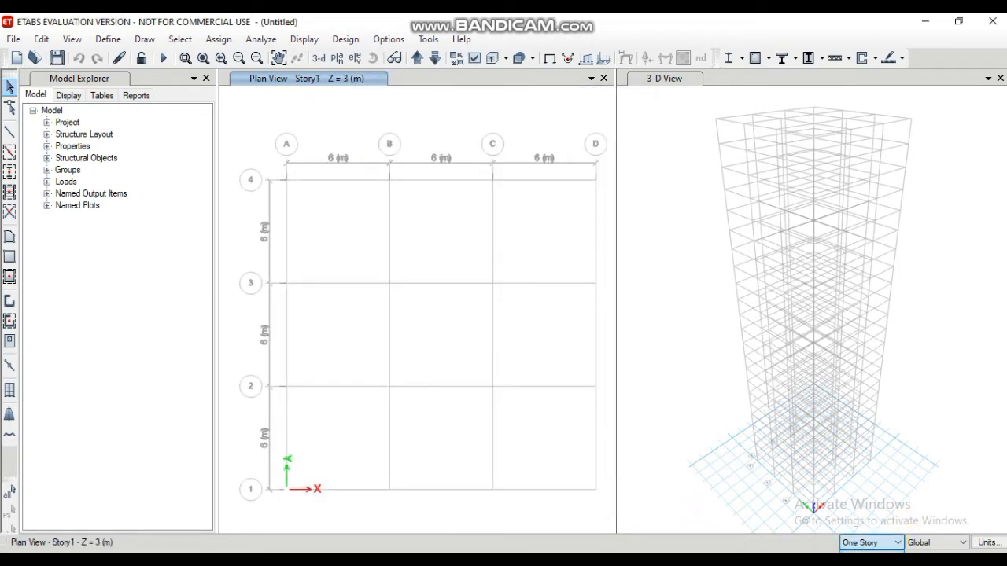
click(869, 564)
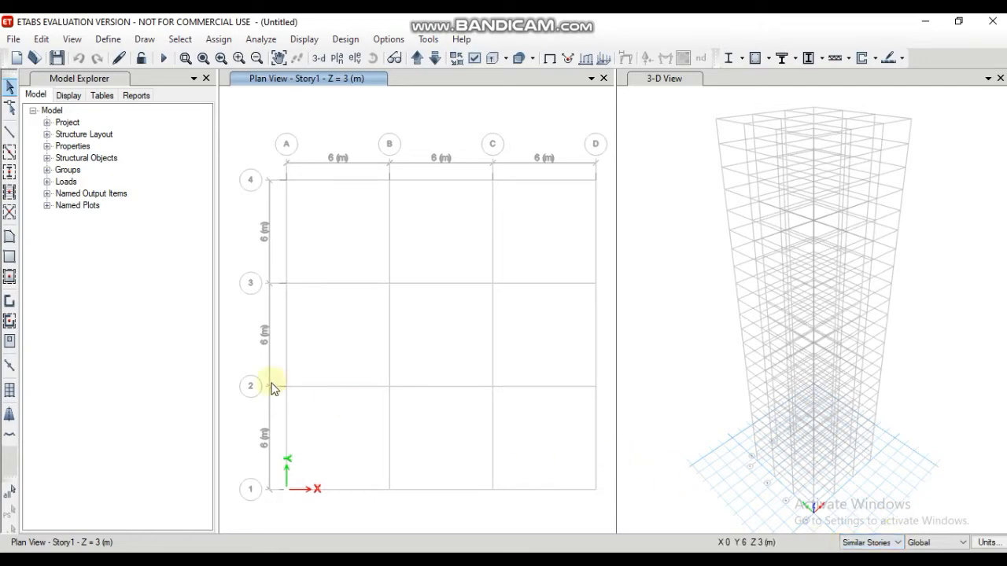
Step: Quick-draw columns with the column sutoselect property at all grid intersections from A to D and 1 to 4
click(10, 173)
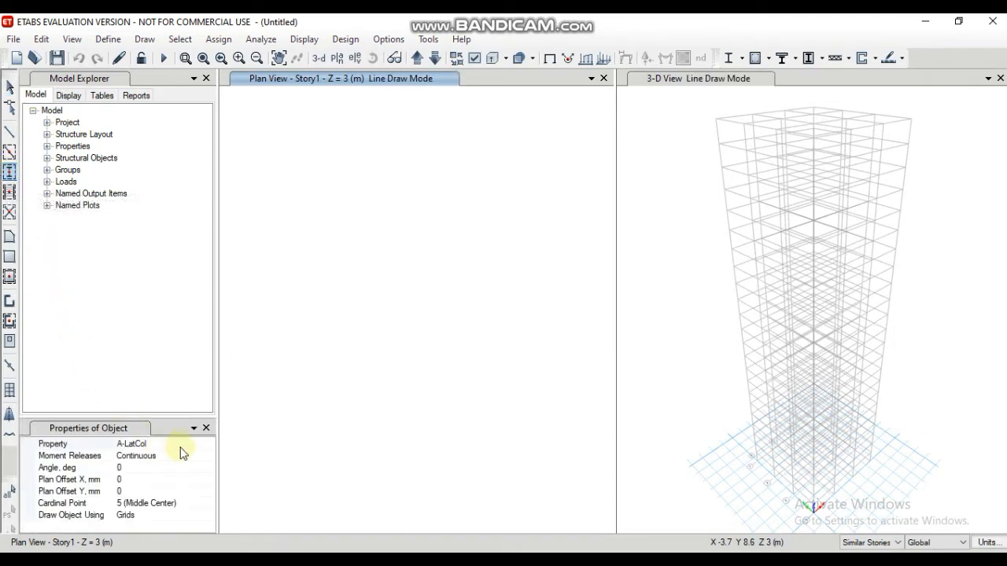
click(189, 445)
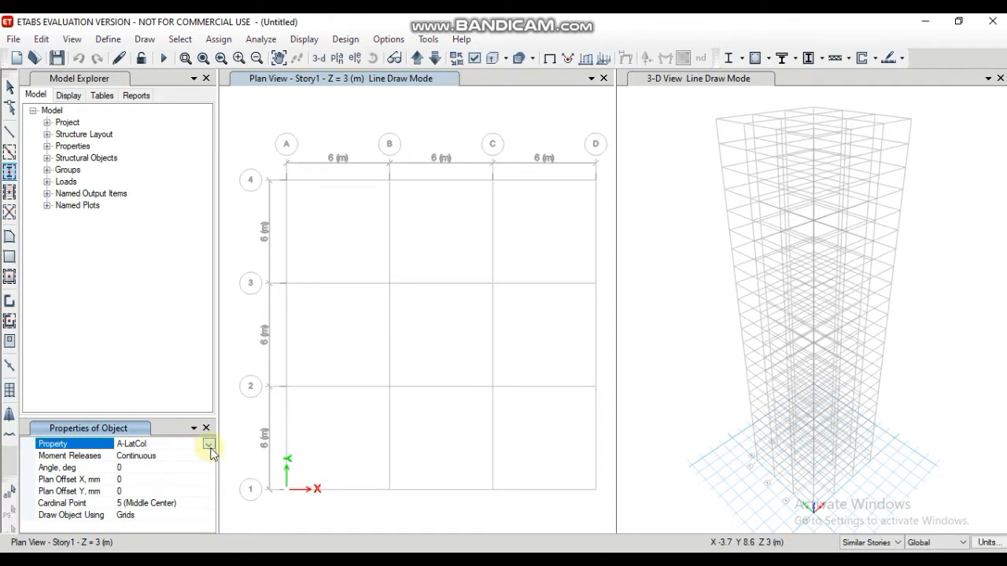
click(209, 445)
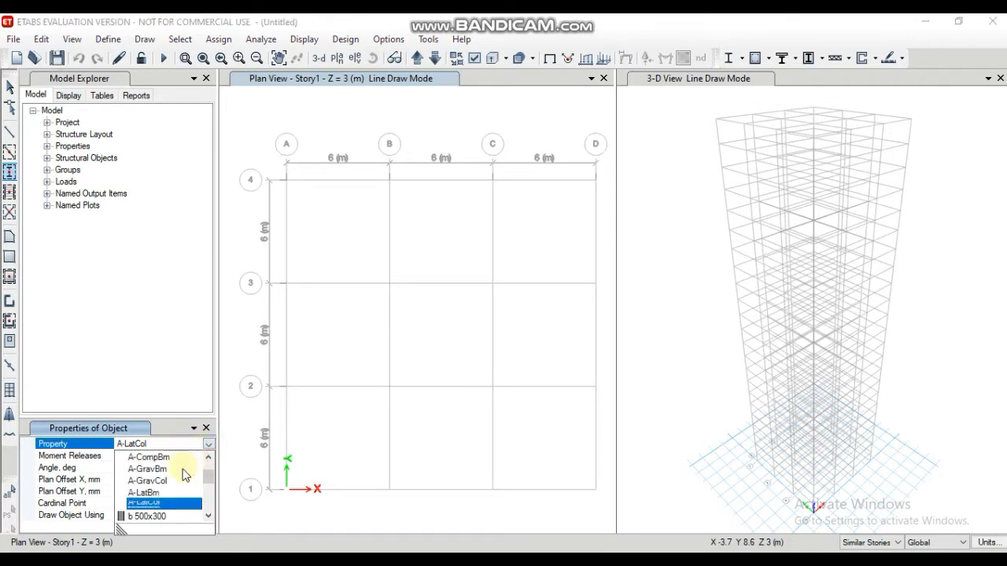
scroll(181, 483, down, 1)
scroll(177, 494, down, 3)
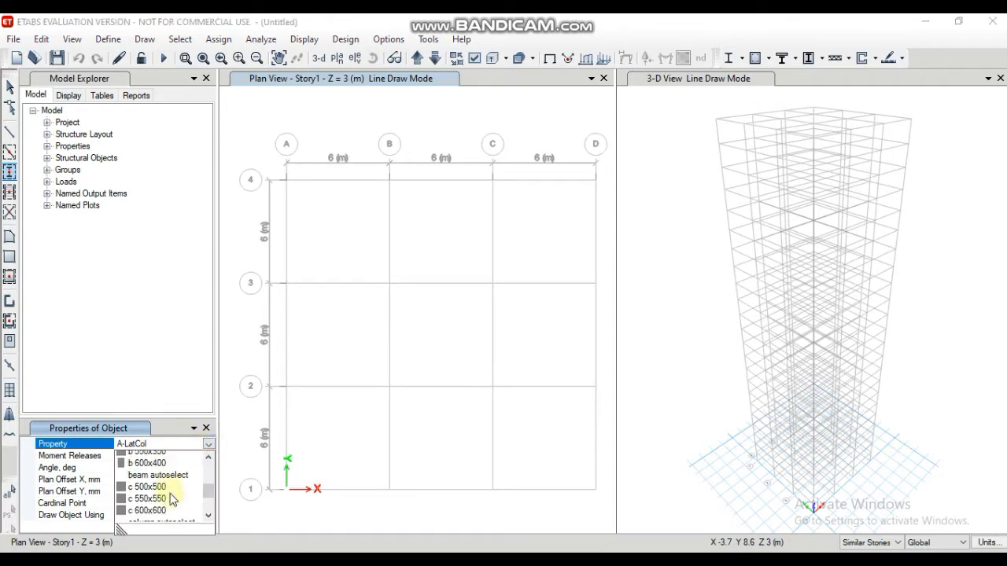
click(161, 493)
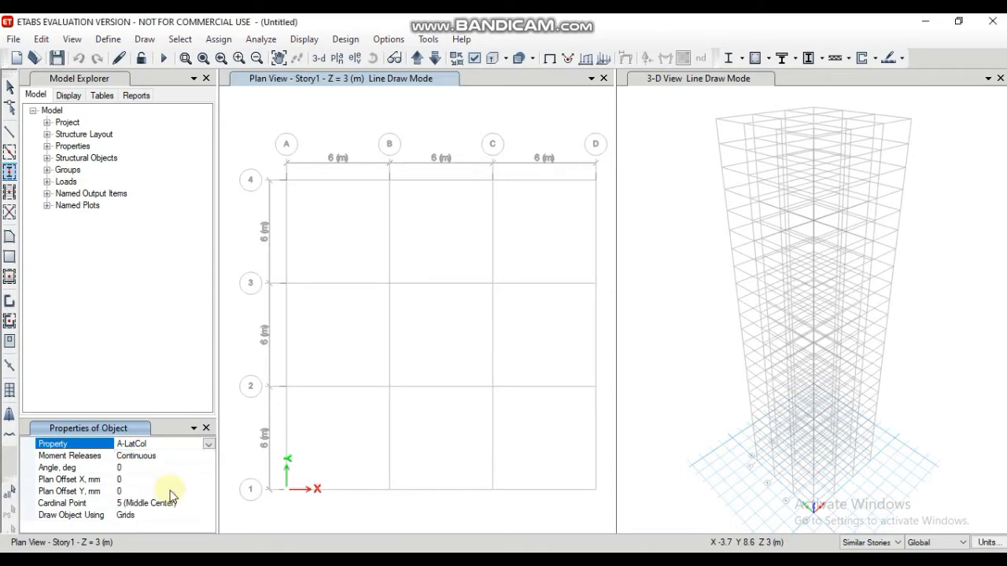
mouse_move(269, 160)
mouse_down()
mouse_move(333, 207)
mouse_move(443, 398)
mouse_move(571, 511)
mouse_move(602, 512)
mouse_move(589, 509)
mouse_up()
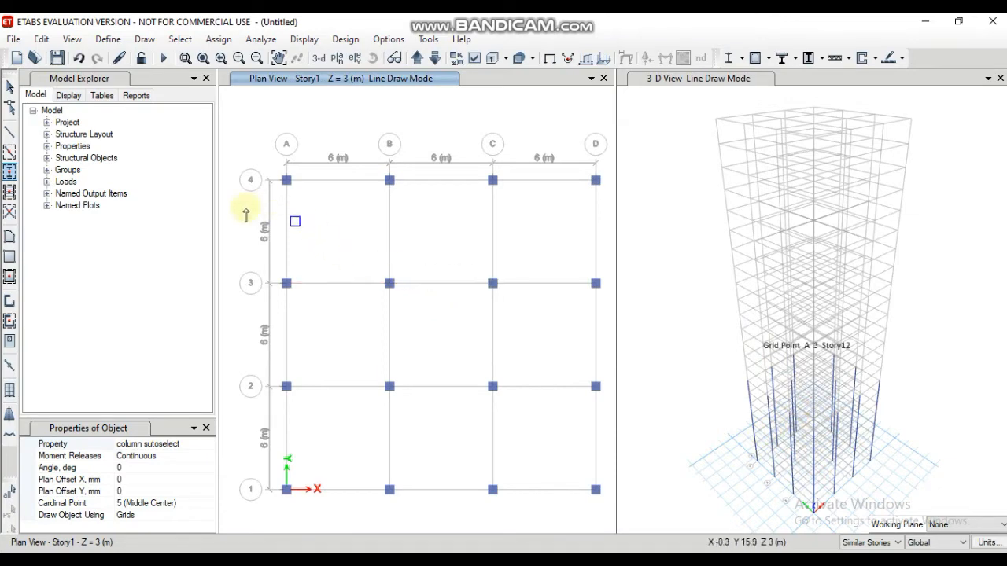
Step: Quick-draw beams with the beam autoselect property along all grid lines of the Story1 plan
click(9, 154)
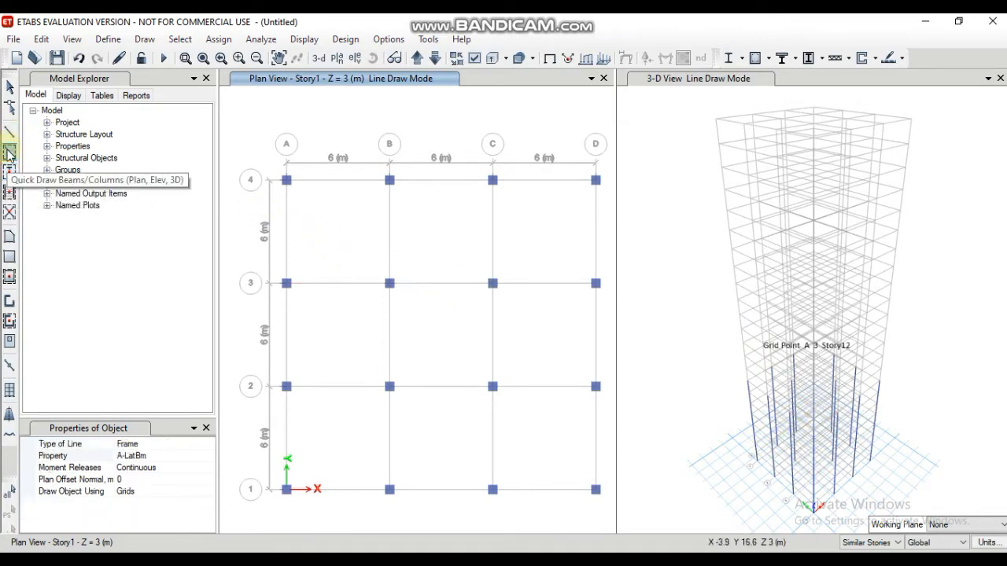
click(179, 453)
click(209, 455)
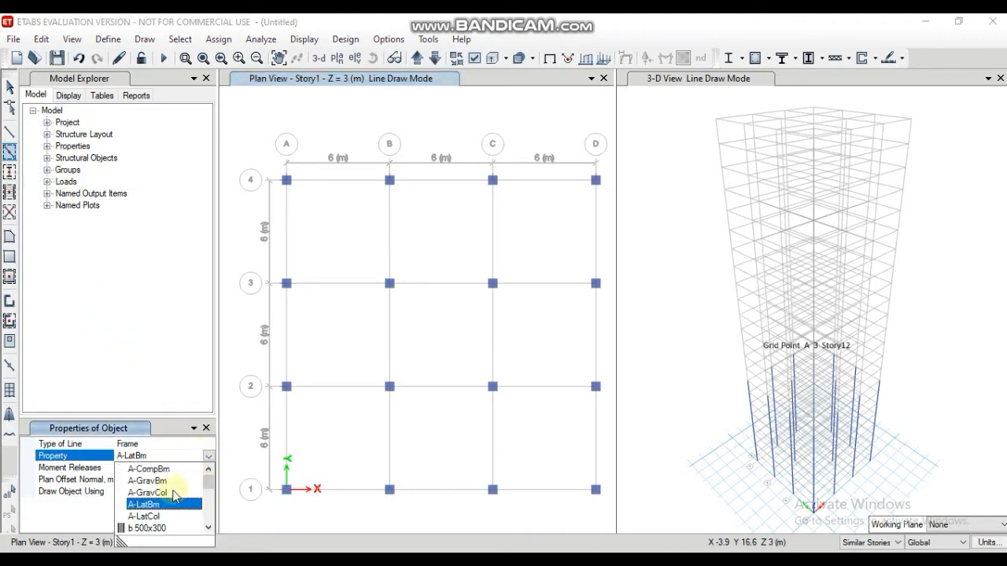
scroll(153, 518, down, 1)
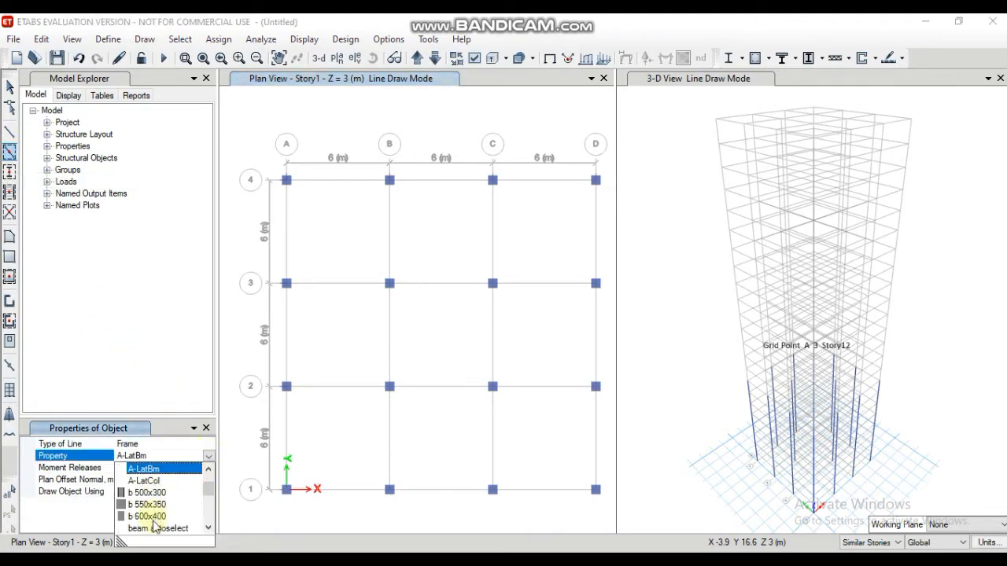
click(155, 527)
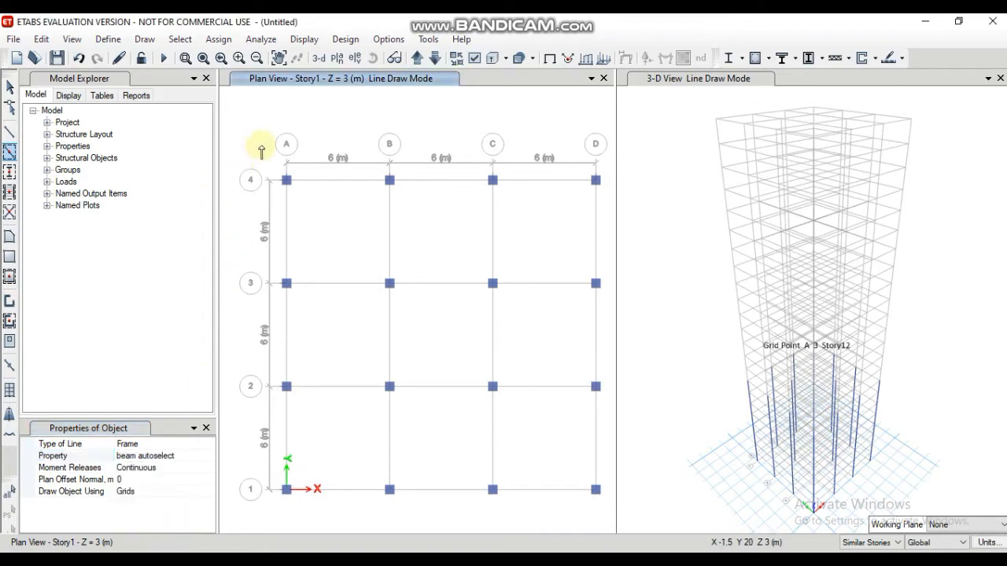
mouse_move(262, 149)
mouse_down()
mouse_move(595, 483)
mouse_move(606, 514)
mouse_up()
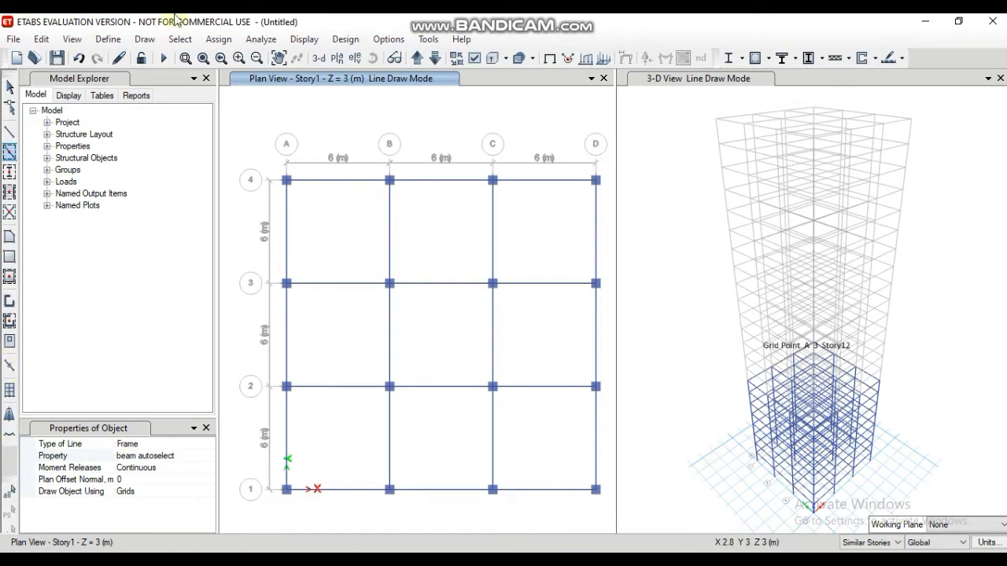
Step: Quick-draw floor slabs with the Slab150 property in all grid bays of the Story1 plan
click(9, 282)
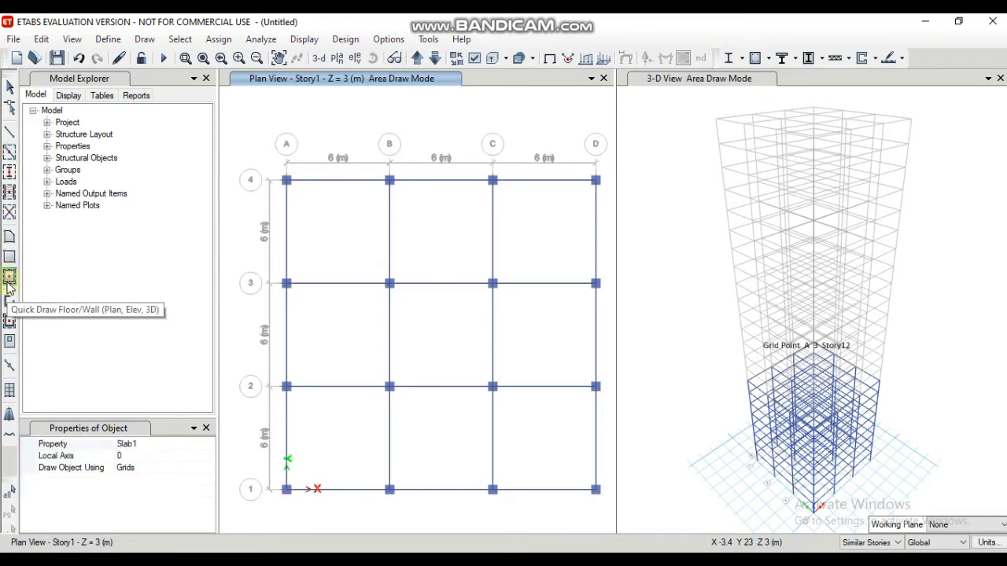
click(166, 446)
click(206, 445)
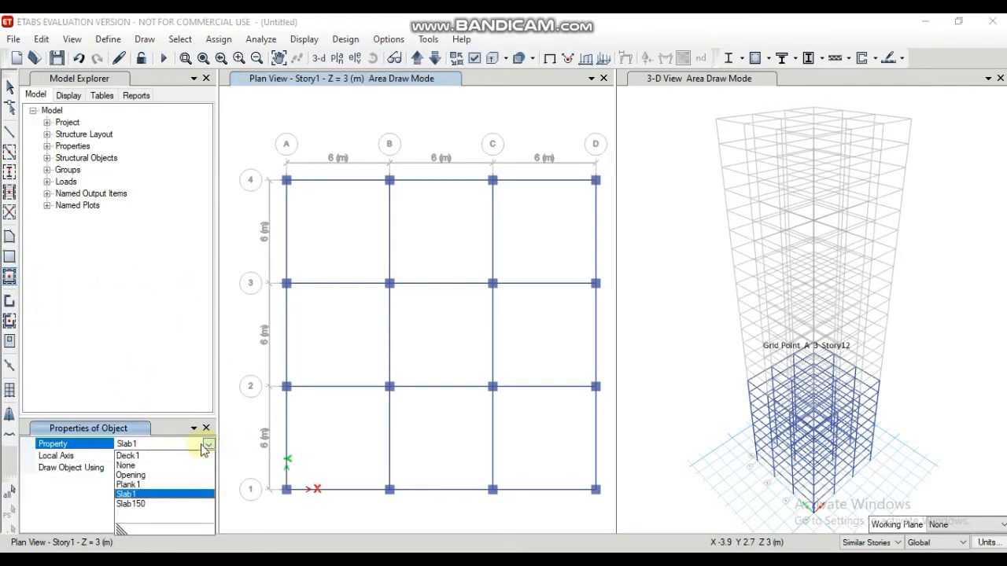
click(136, 504)
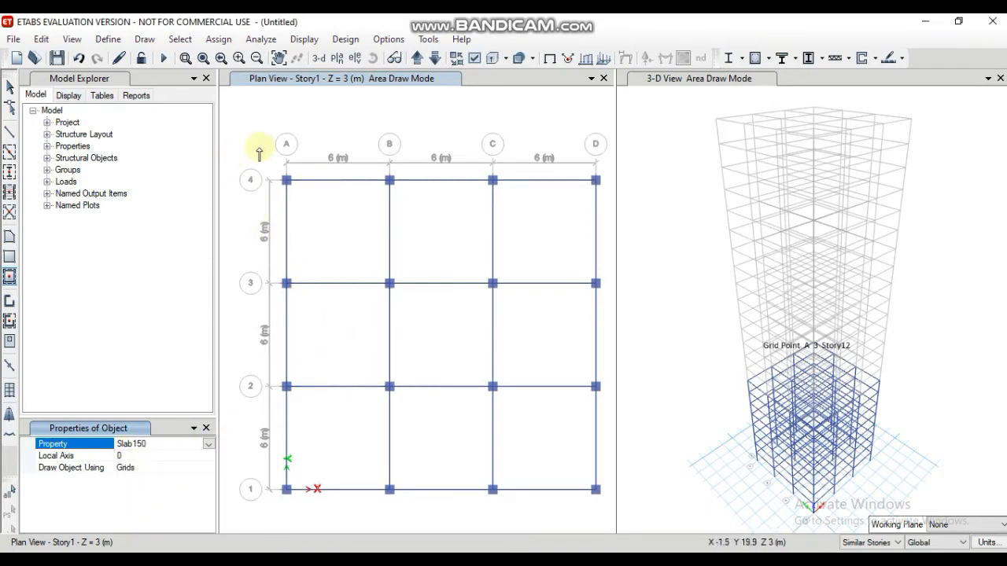
drag(249, 148, 603, 521)
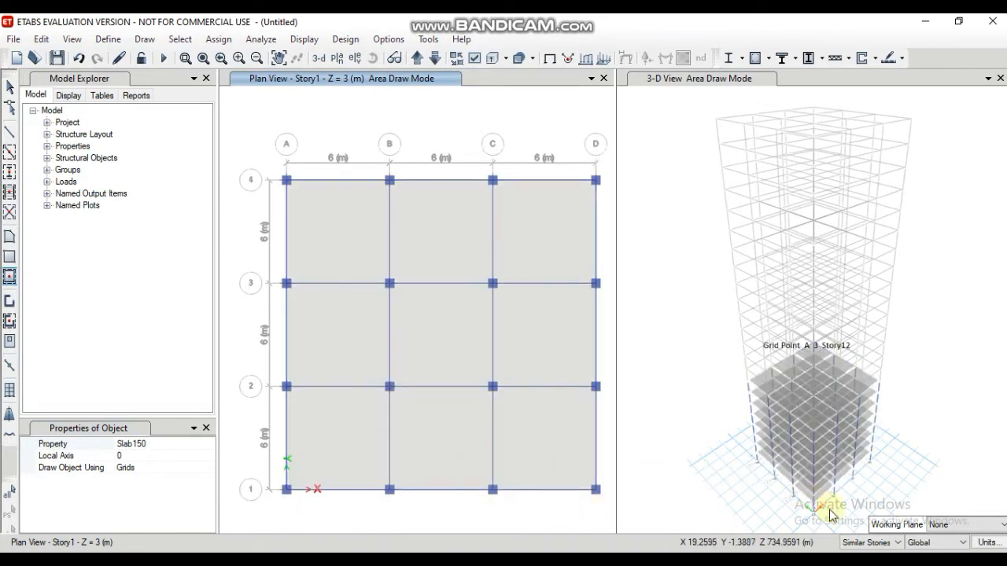
Step: Set the plan view to Story9 and quick-draw column sutoselect columns at all grid intersections except A4 and D1
key(Escape)
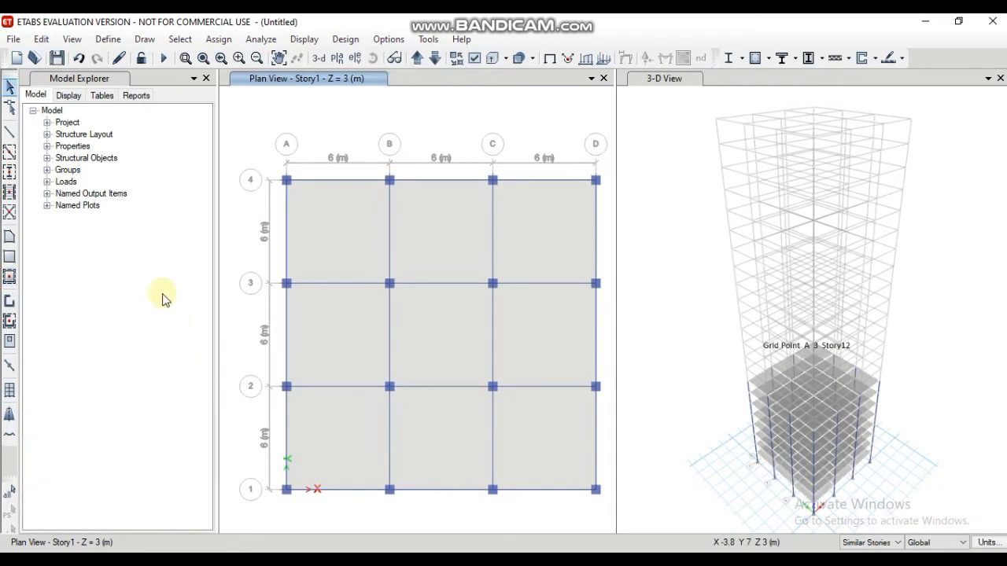
click(337, 60)
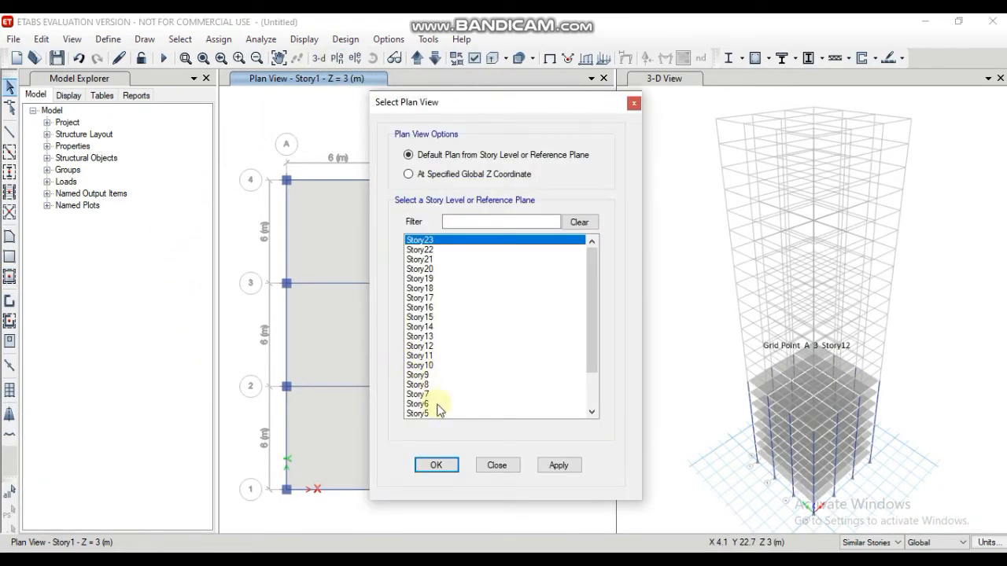
click(429, 374)
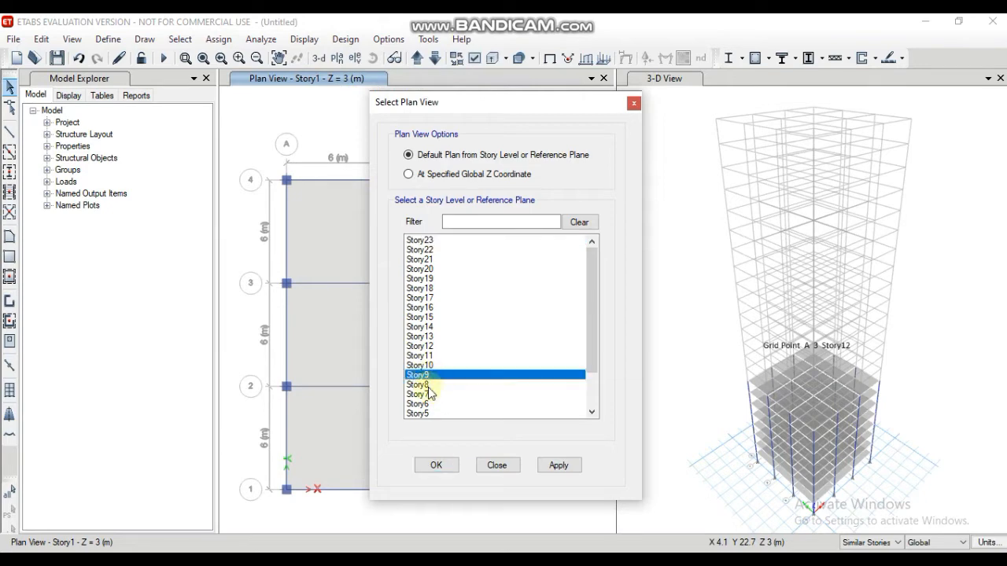
click(441, 467)
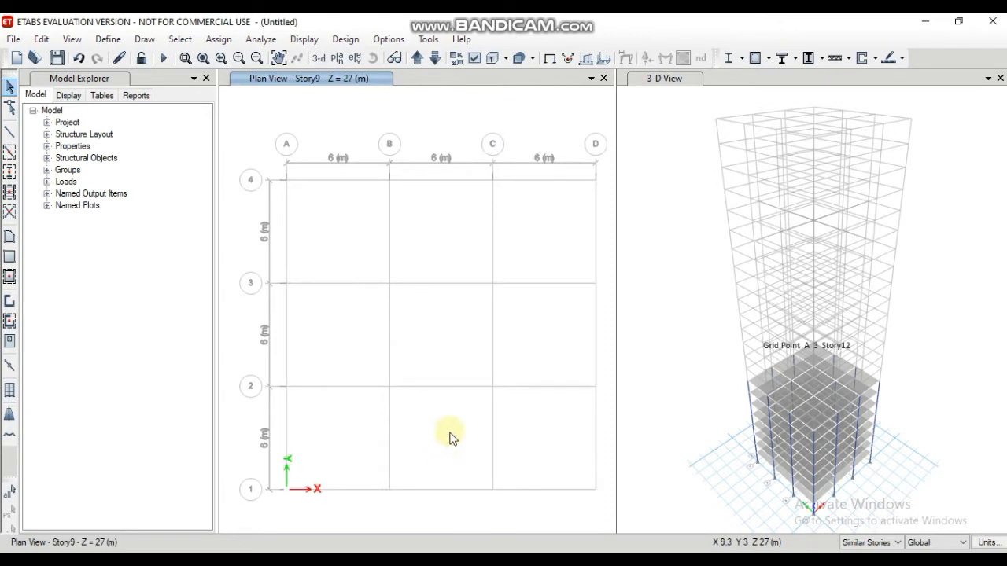
click(10, 172)
mouse_move(359, 156)
mouse_down()
mouse_move(580, 427)
mouse_move(609, 420)
mouse_up()
mouse_move(249, 255)
mouse_down()
mouse_move(367, 284)
mouse_move(450, 322)
mouse_move(523, 456)
mouse_move(513, 513)
mouse_up()
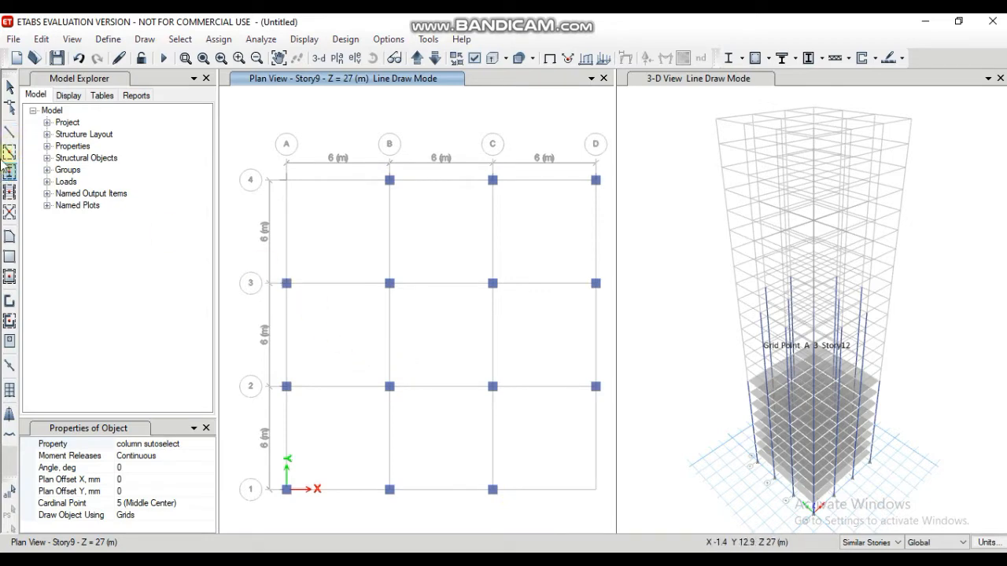
Step: Quick-draw beam autoselect beams along the Story9 grid lines, leaving out the outer corner edges at A4 and D1
click(9, 152)
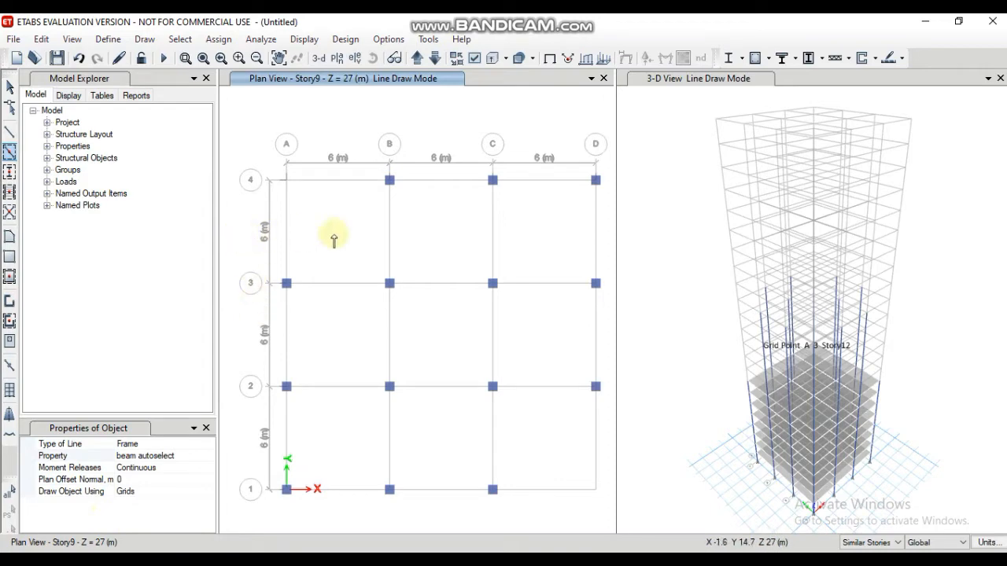
mouse_move(359, 151)
mouse_down()
mouse_move(562, 389)
mouse_move(602, 412)
mouse_up()
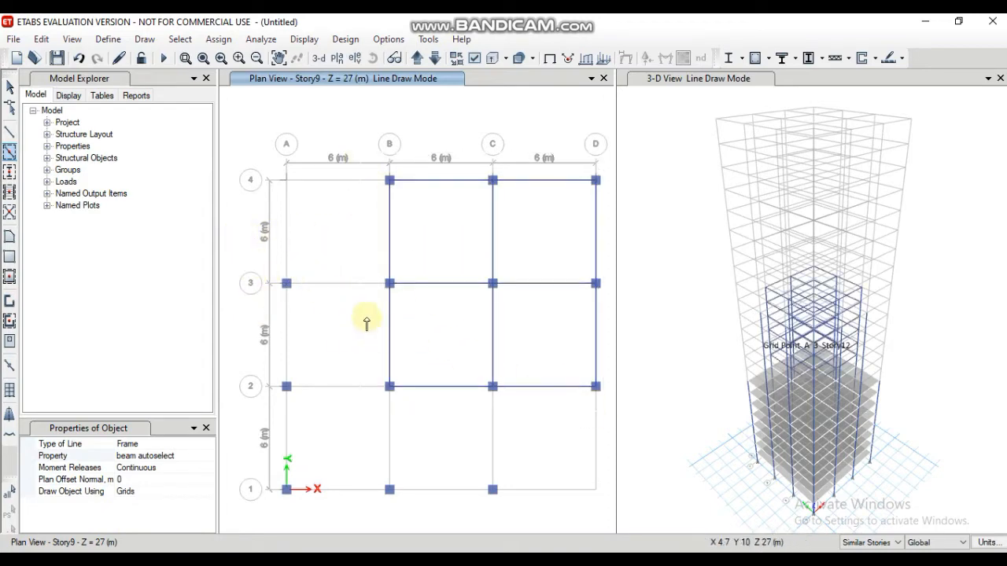
mouse_move(262, 266)
mouse_down()
mouse_move(399, 362)
mouse_move(539, 532)
mouse_move(516, 519)
mouse_up()
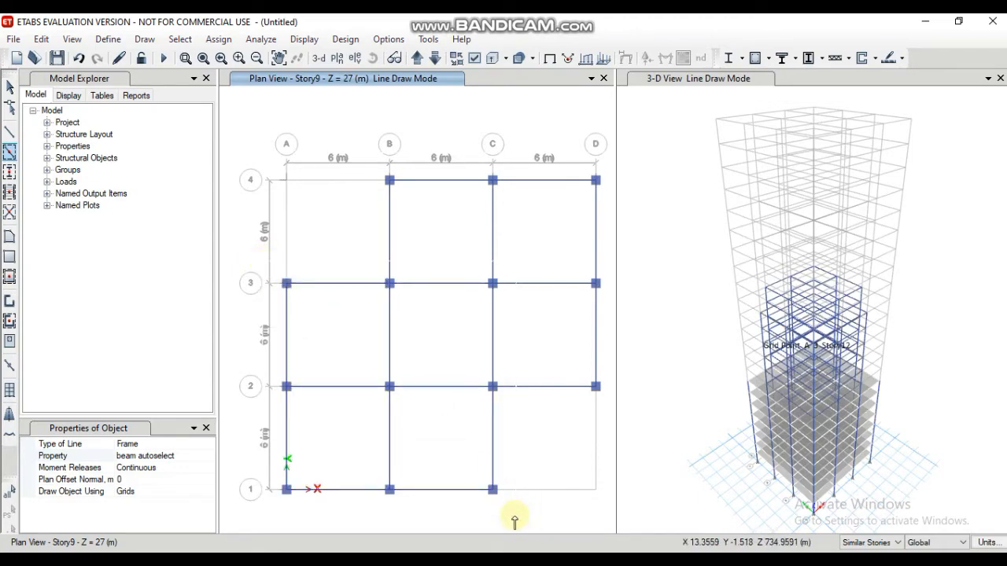
Step: Quick-draw Slab150 floor slabs in all Story9 bays except the corner bays at A4 and D1
click(9, 277)
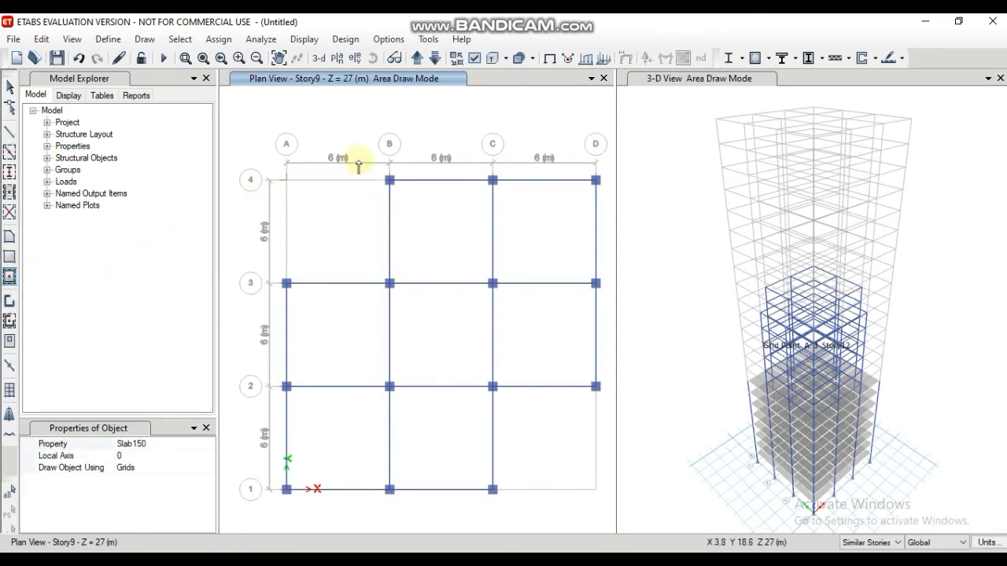
mouse_move(369, 157)
mouse_down()
mouse_move(461, 299)
mouse_move(574, 427)
mouse_move(622, 403)
mouse_up()
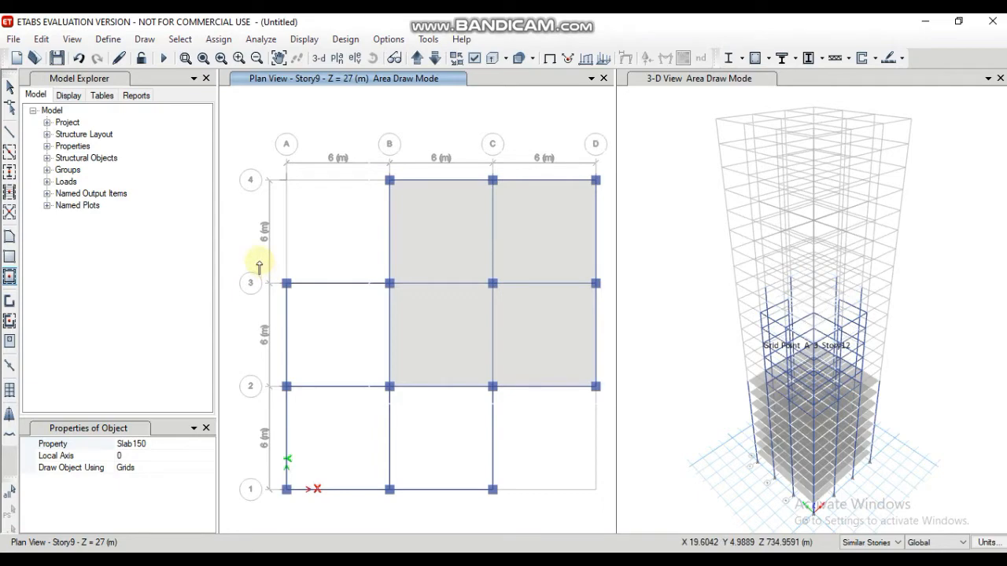
drag(259, 262, 450, 457)
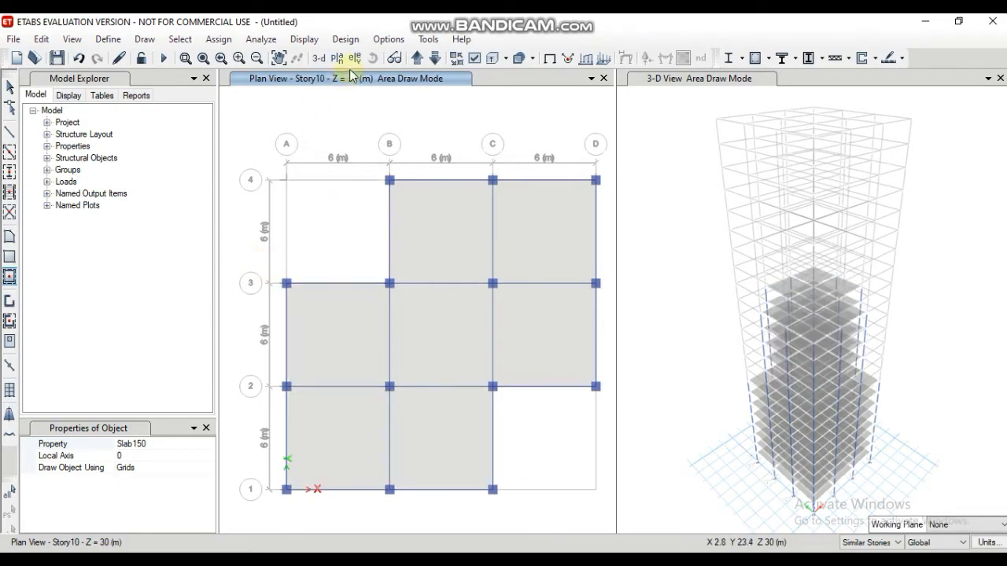
Step: Set the plan view to Story15 and quick-draw column sutoselect columns at all grid intersections except the four corners
click(337, 57)
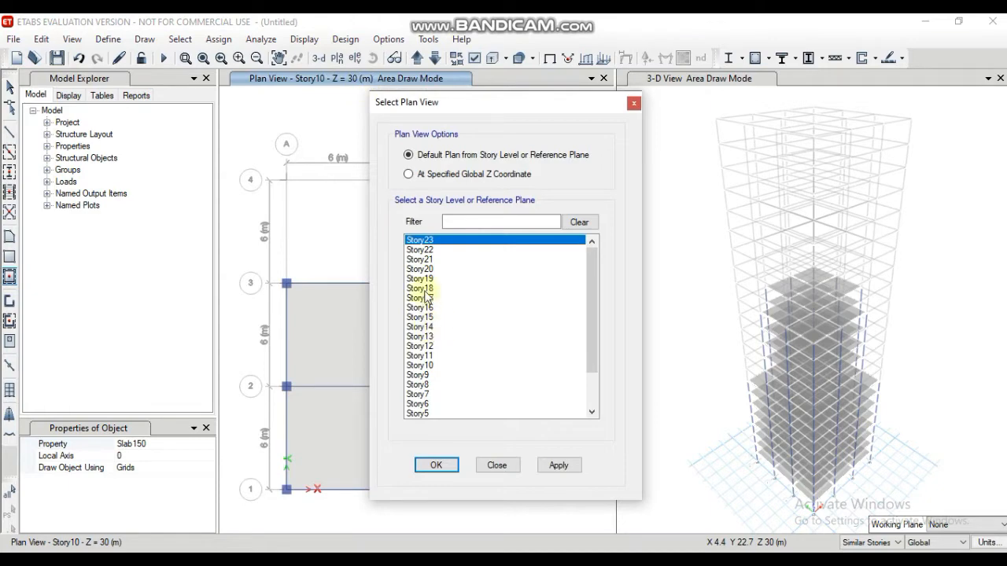
click(425, 318)
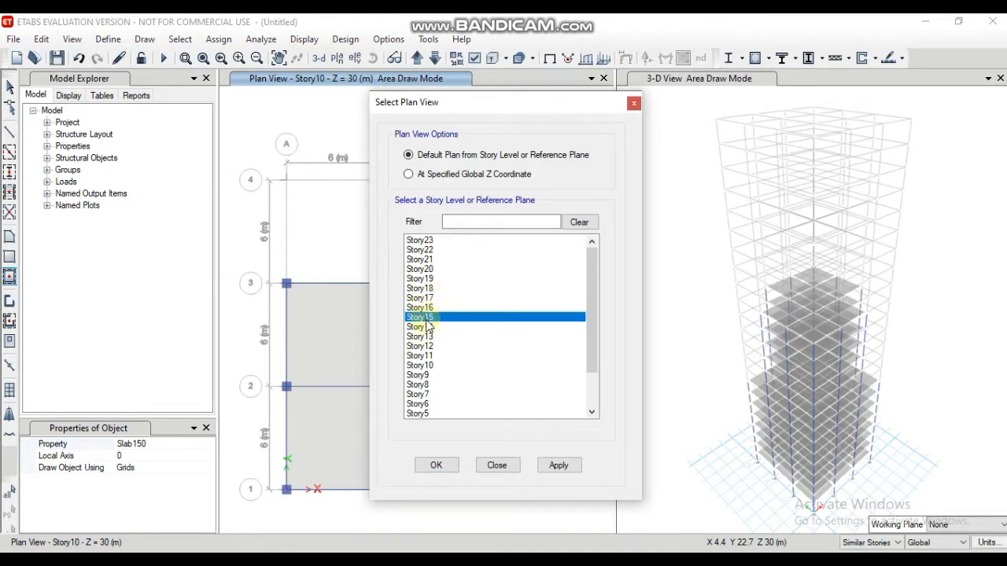
click(435, 465)
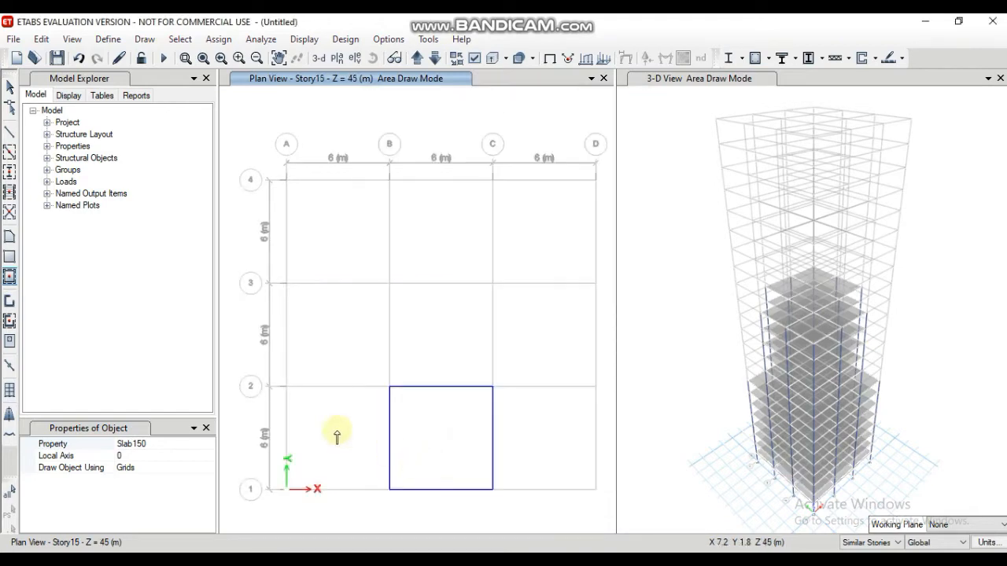
click(8, 171)
mouse_move(360, 160)
mouse_down()
mouse_move(496, 409)
mouse_move(523, 516)
mouse_up()
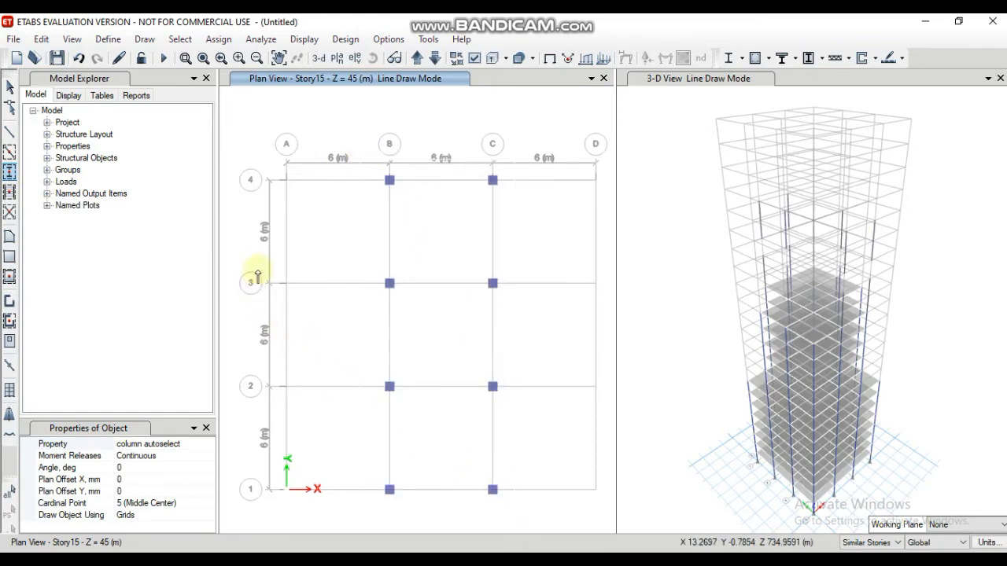
drag(257, 270, 613, 413)
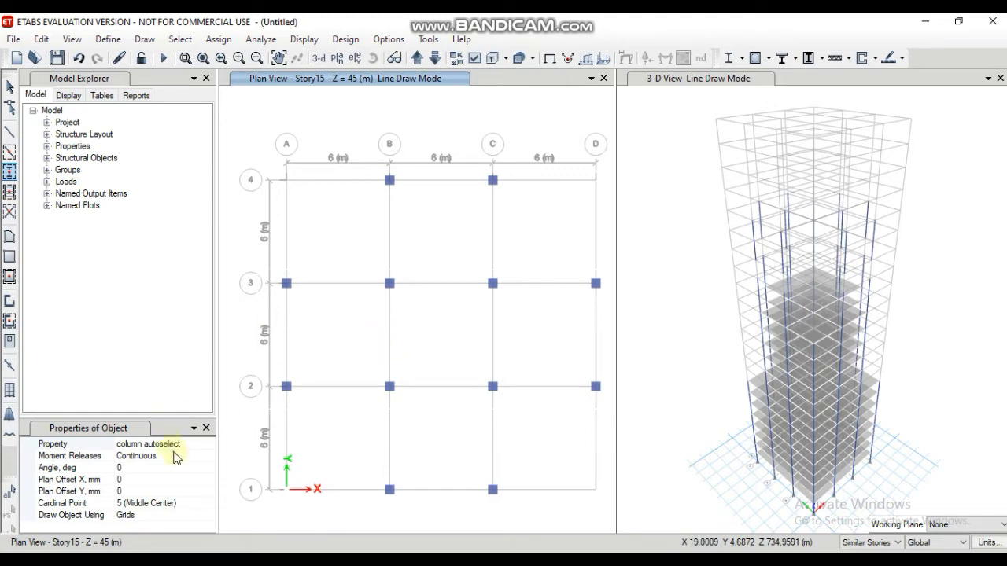
Step: Quick-draw beam autoselect beams on Story15 in a cross layout, covering the B–C strip and the 2–3 strip
click(9, 152)
mouse_move(359, 154)
mouse_down()
mouse_move(444, 346)
mouse_move(537, 512)
mouse_up()
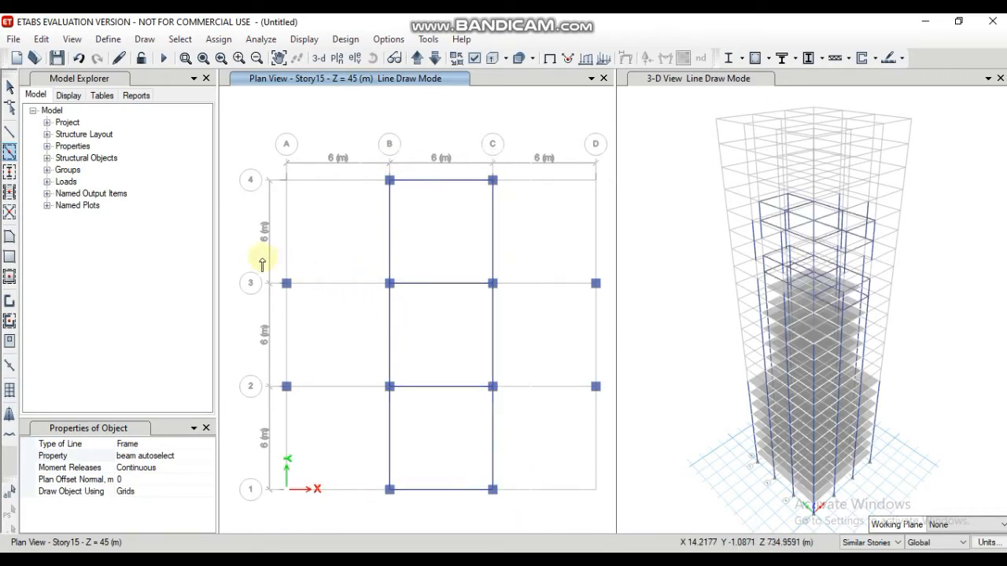
mouse_move(262, 257)
mouse_down()
mouse_move(382, 333)
mouse_move(561, 411)
mouse_move(611, 414)
mouse_up()
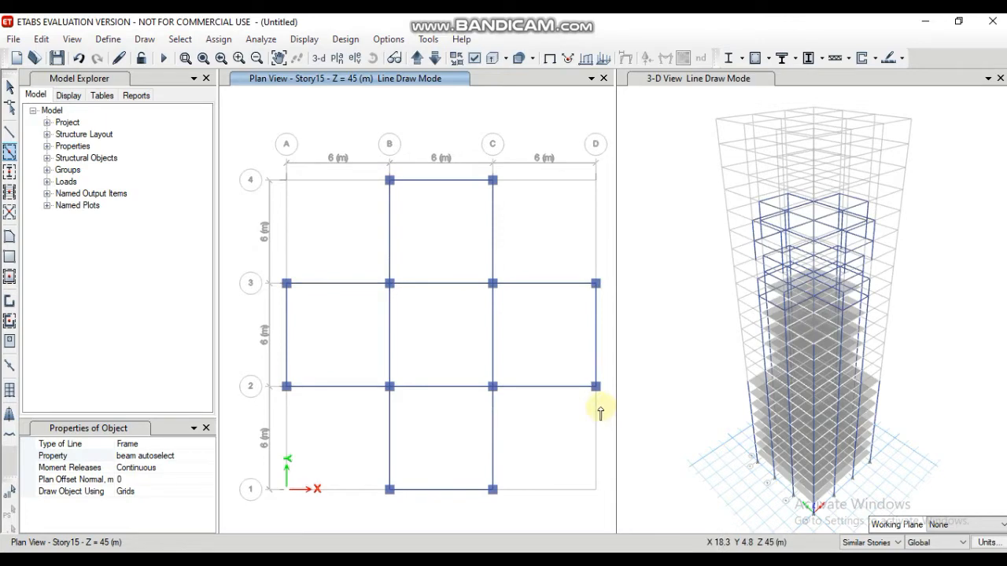
Step: Quick-draw Slab150 floor slabs in the five cross-shaped bays of Story15, leaving the corner bays empty
click(9, 276)
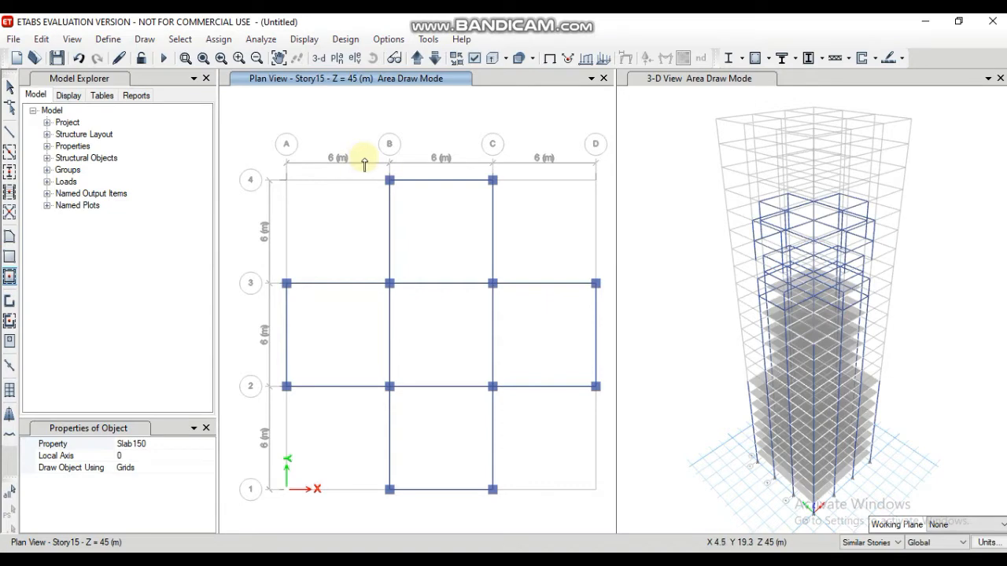
mouse_move(367, 166)
mouse_down()
mouse_move(490, 386)
mouse_move(520, 499)
mouse_up()
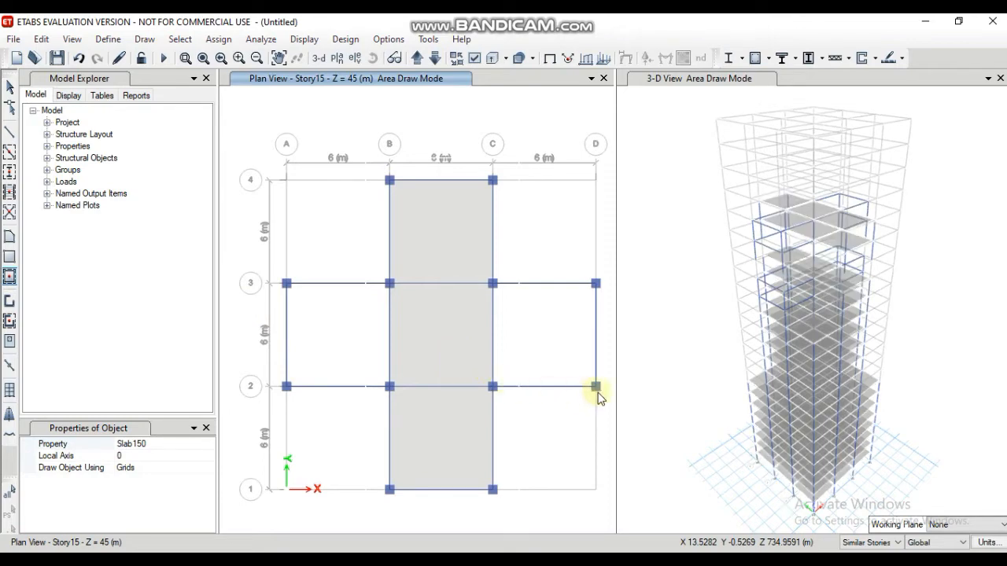
drag(597, 397, 599, 400)
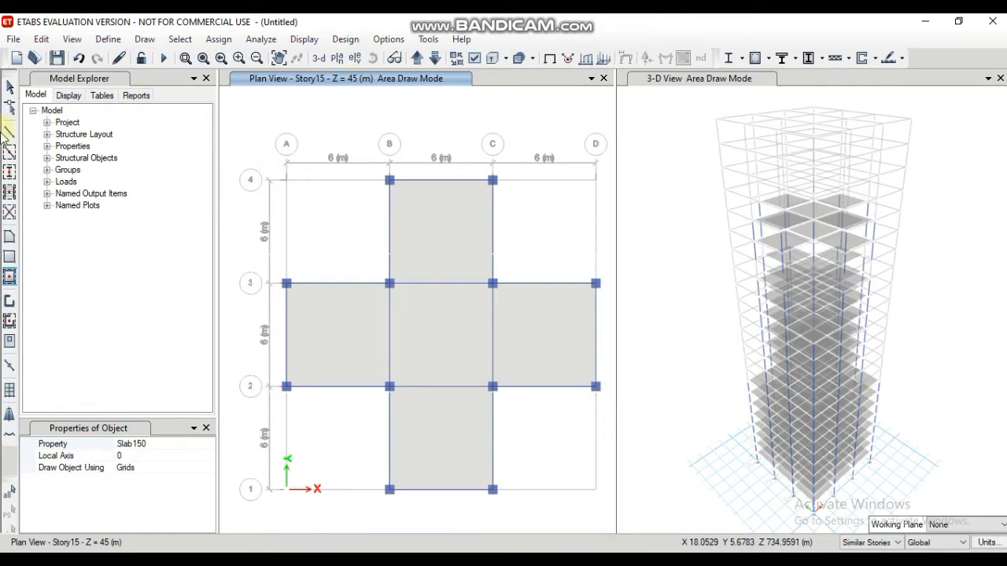
Step: Set the plan view to Story23 and quick-draw column sutoselect columns on grids B and C at lines 1 to 3
click(337, 58)
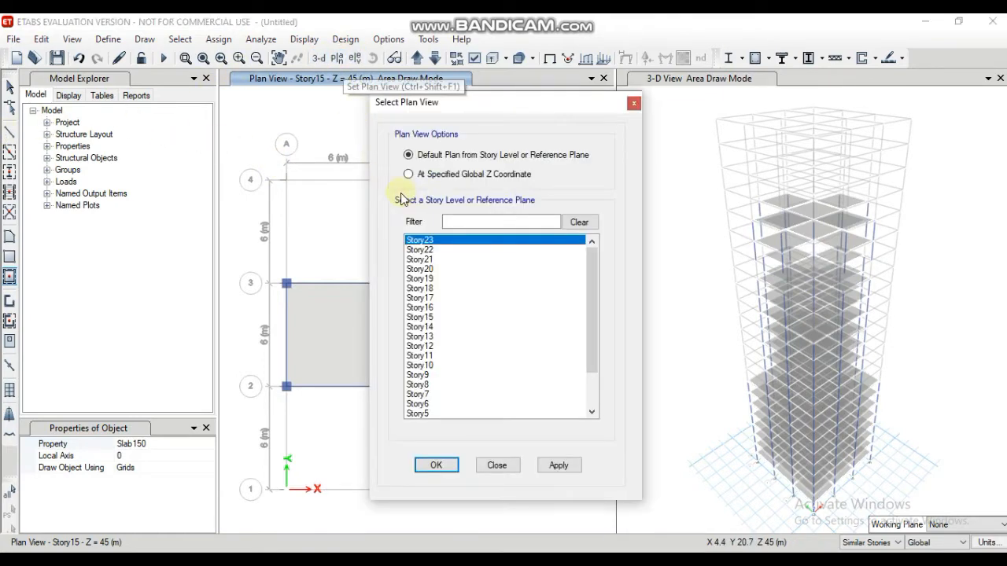
click(437, 465)
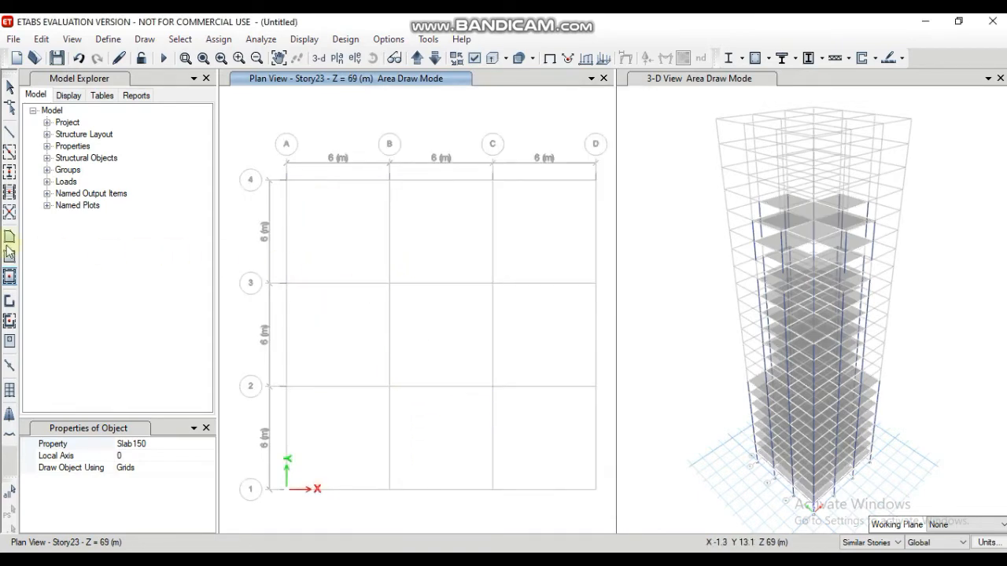
click(6, 173)
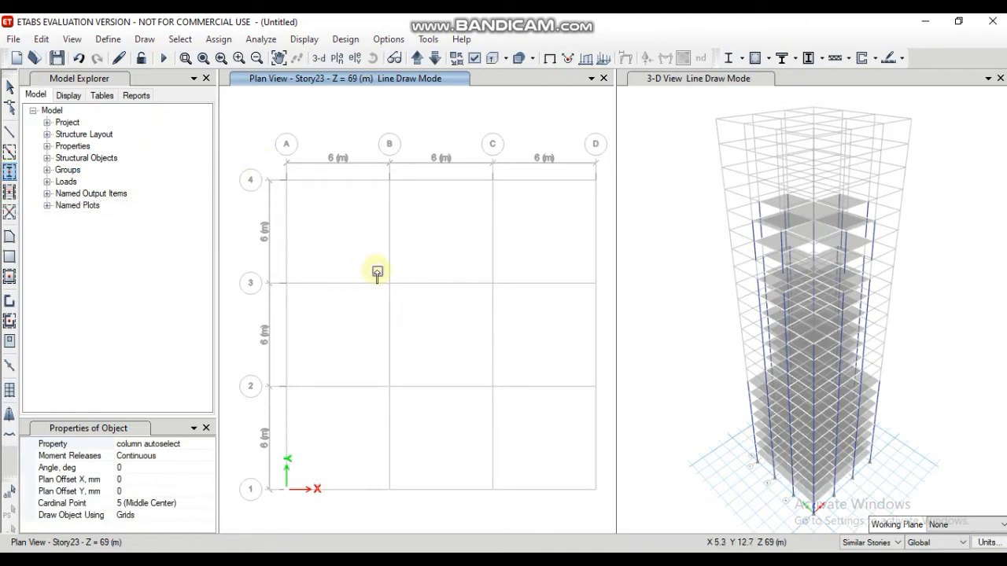
drag(373, 266, 504, 509)
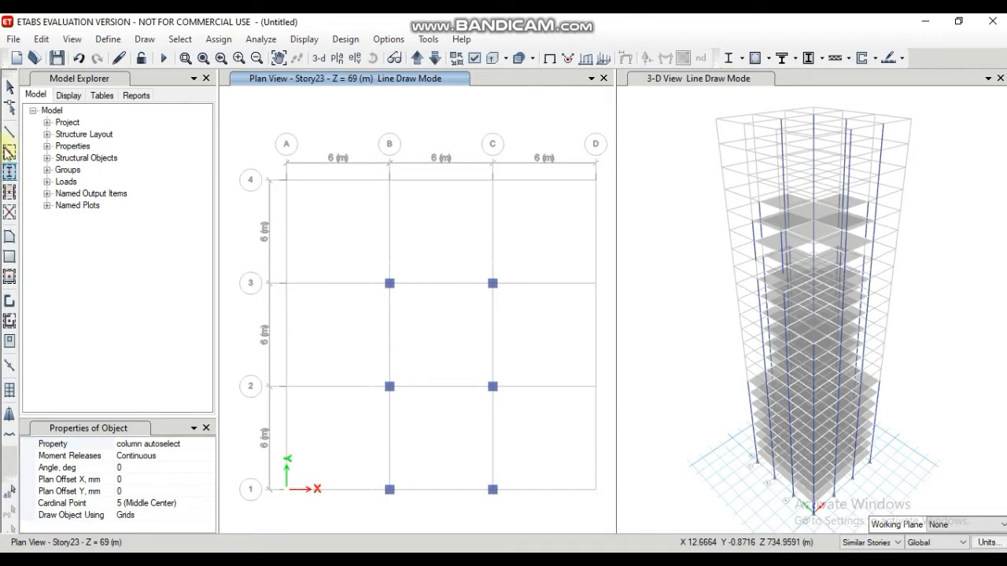
Step: Quick-draw beam autoselect beams and Slab150 floor slabs for the two Story23 bays between B–C and lines 1–3
click(10, 152)
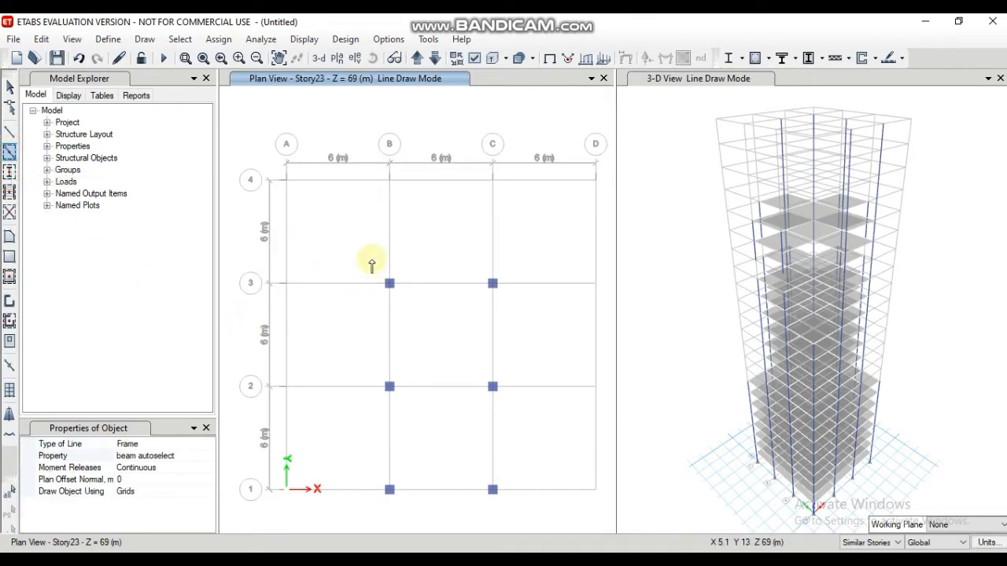
drag(370, 255, 525, 507)
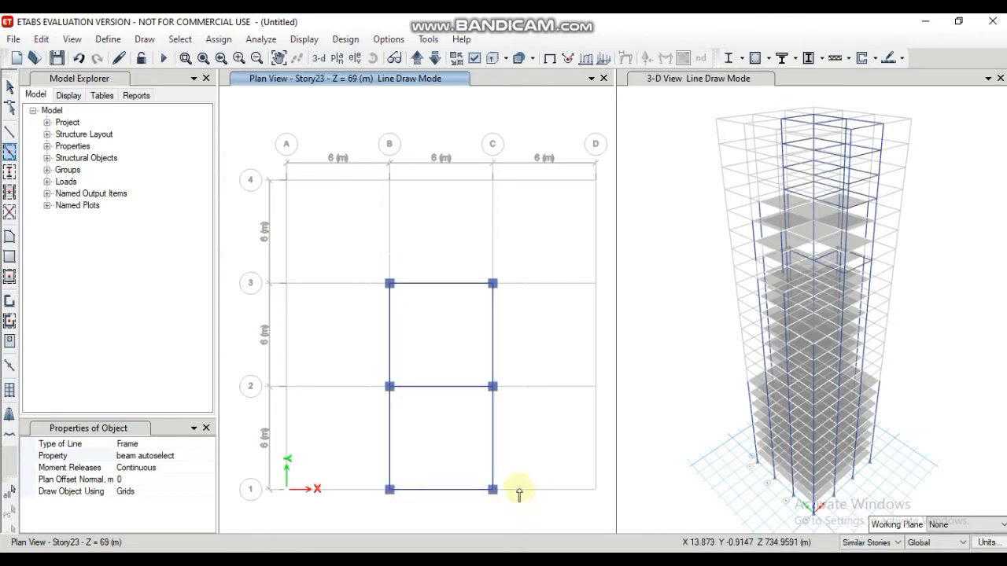
click(8, 280)
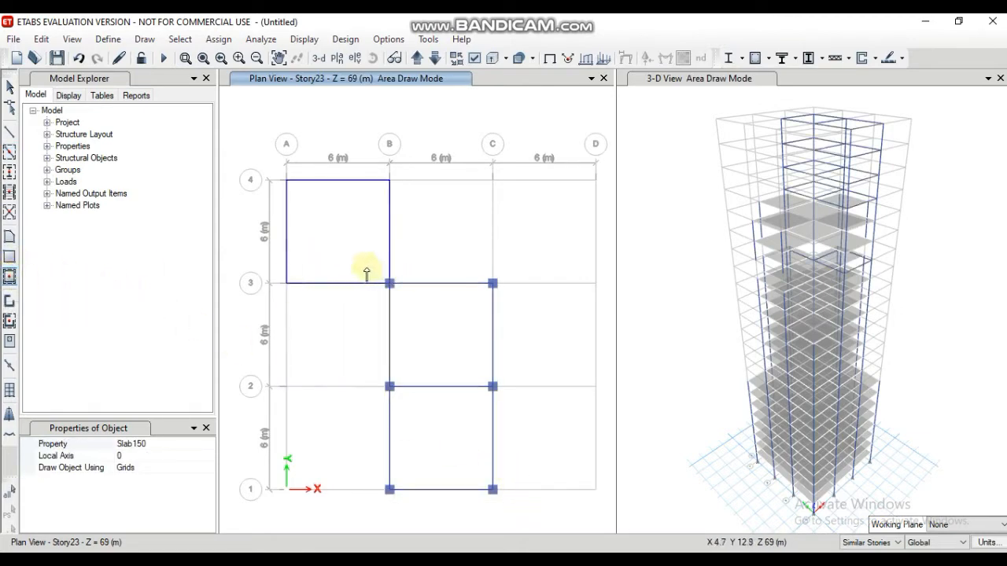
drag(366, 272, 523, 505)
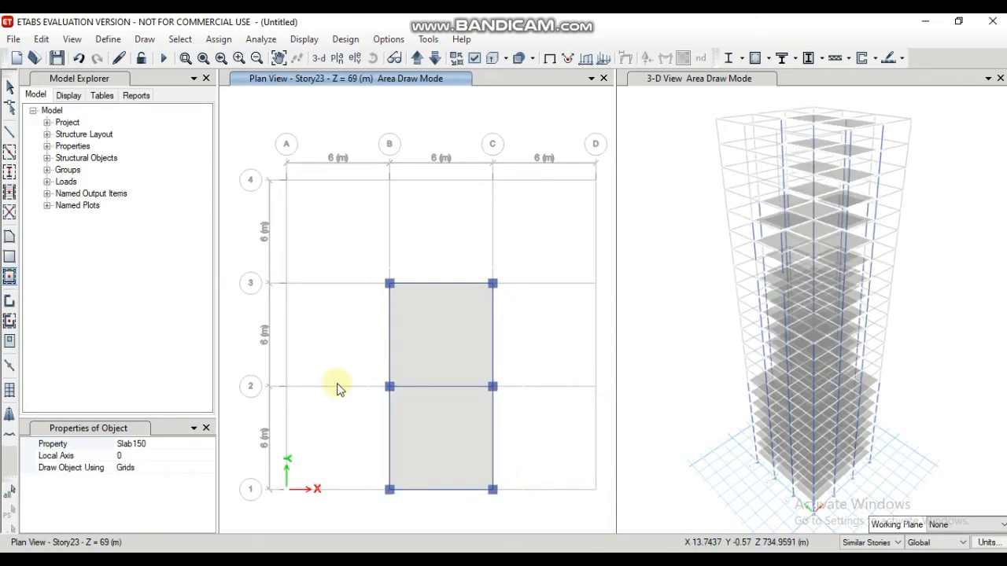
key(Escape)
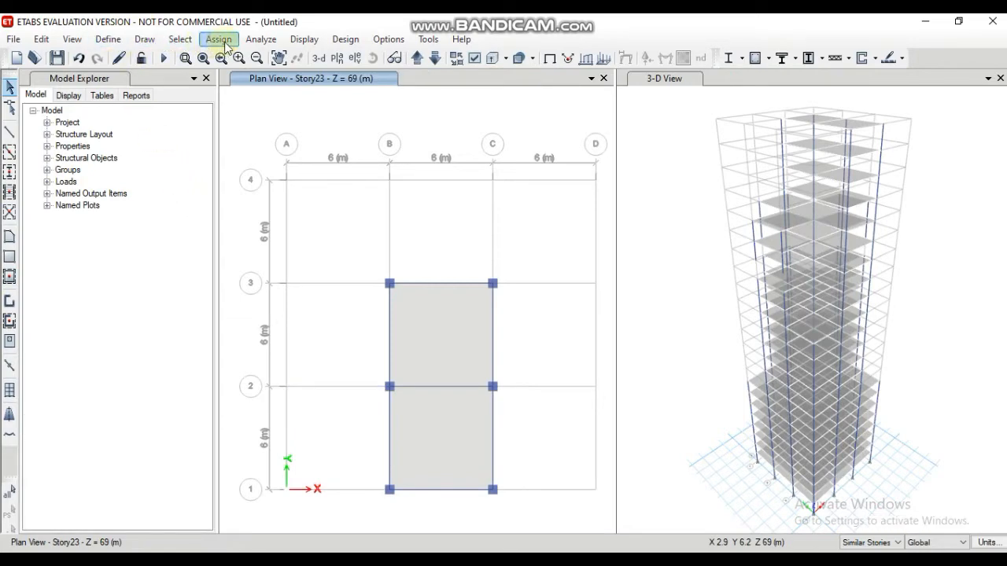
Step: Set the plan view to Story1 and make operations apply to All Stories
click(338, 59)
scroll(425, 270, down, 2)
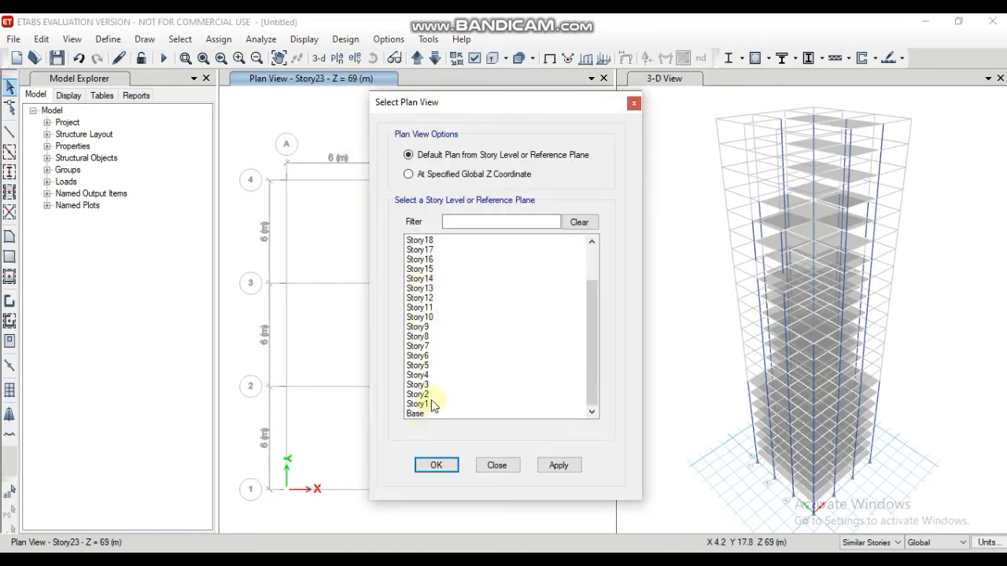
click(433, 404)
click(441, 465)
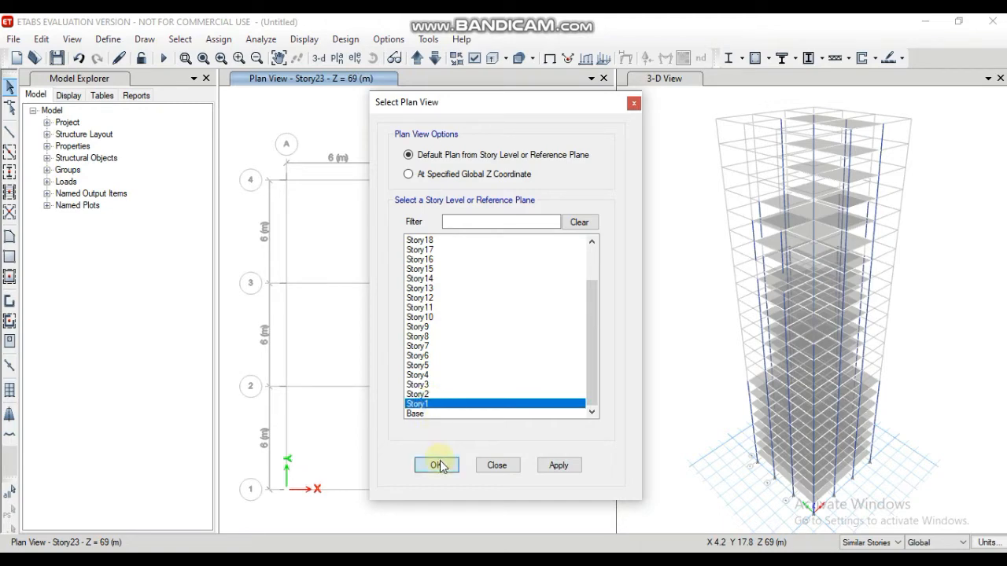
click(897, 542)
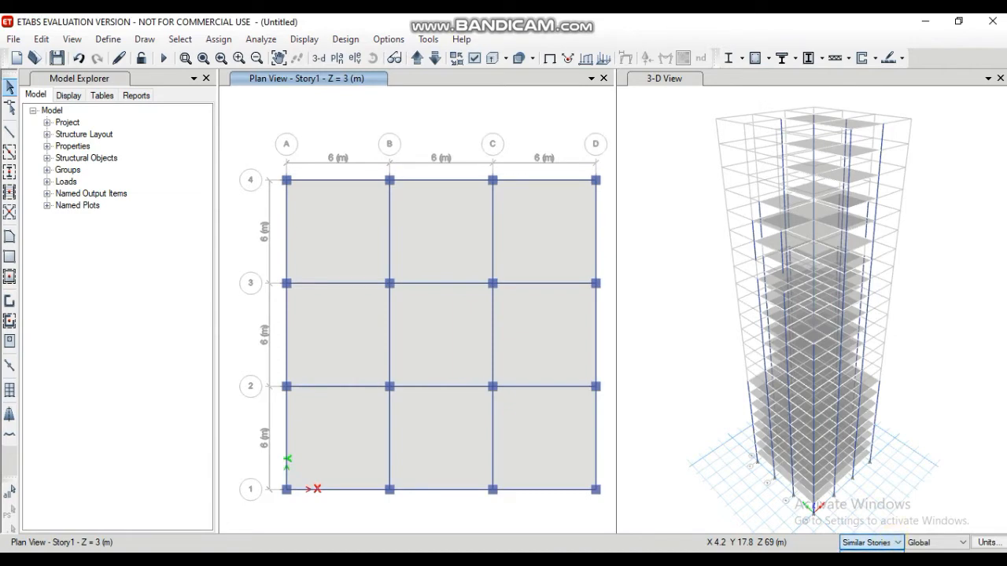
click(865, 563)
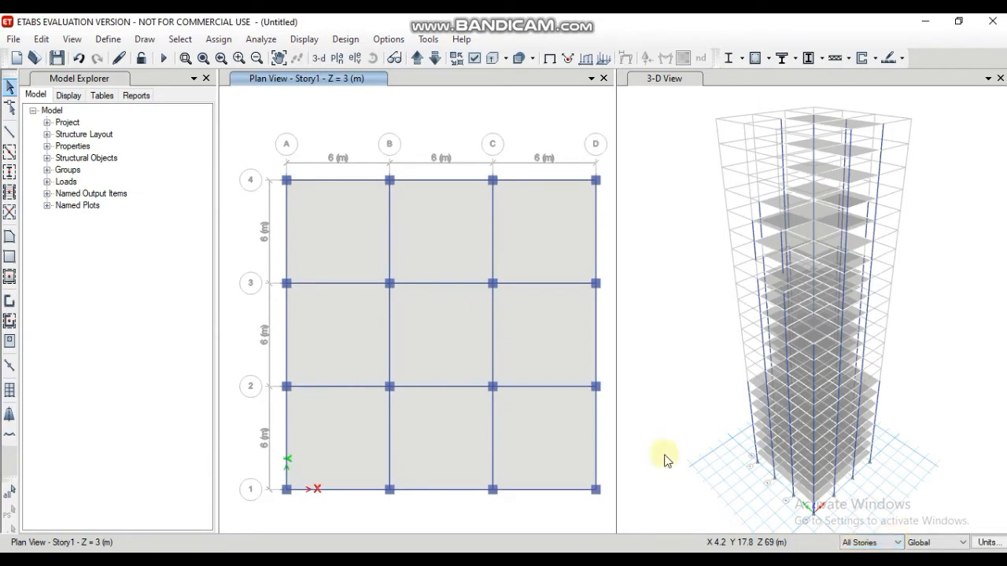
Step: Select the floor slabs in all nine bays of the Story1 plan, including those on all other stories
click(347, 218)
click(427, 235)
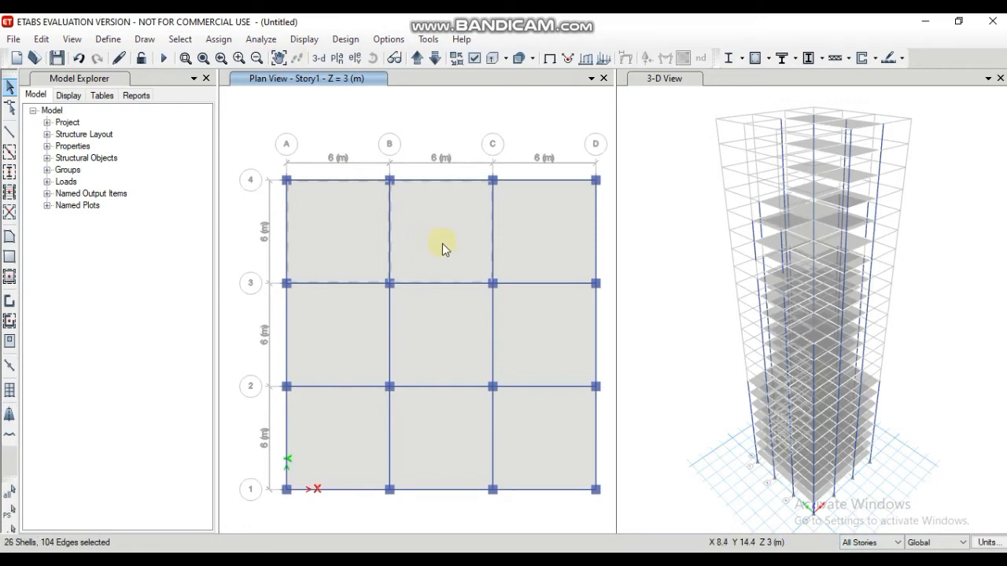
click(517, 261)
click(356, 338)
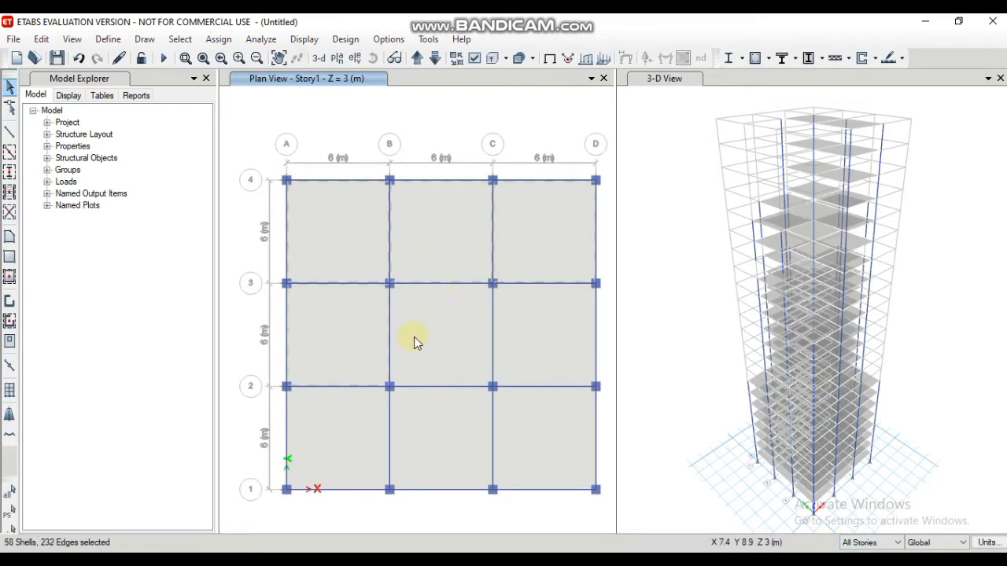
click(449, 338)
click(526, 339)
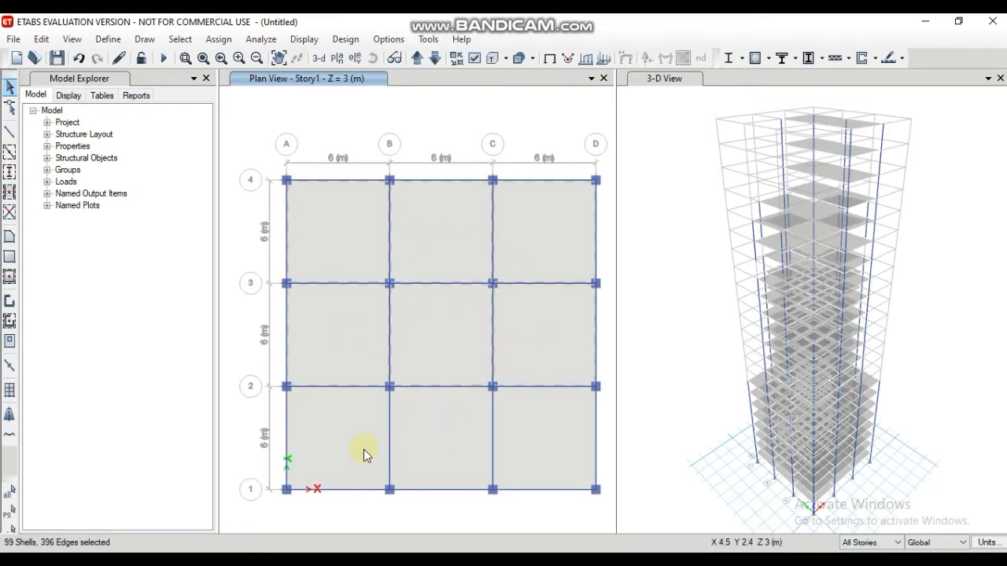
click(364, 450)
click(461, 436)
click(529, 428)
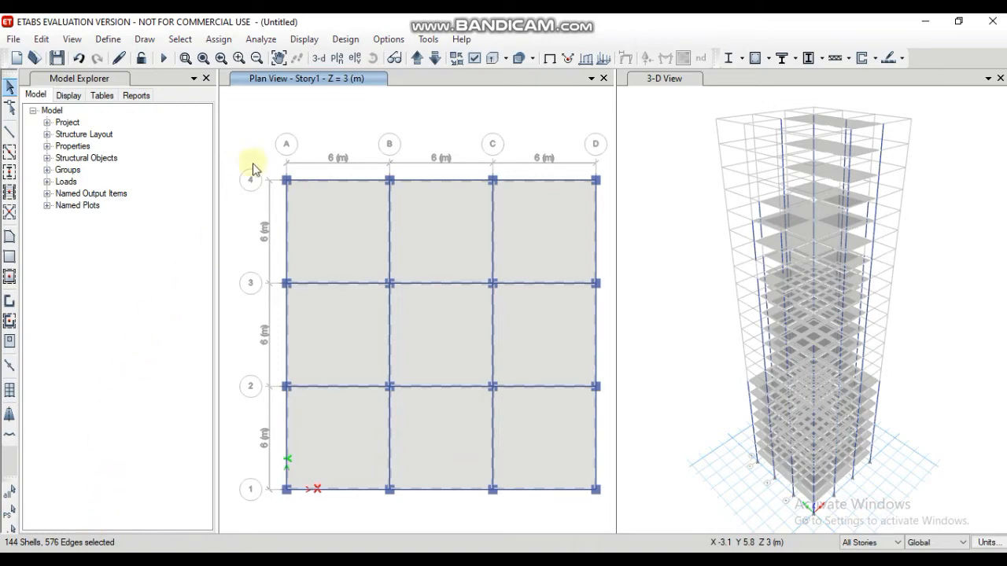
Step: Assign a uniform Dead shell load of 2 kN/m² in the Gravity direction to the selected slabs, replacing existing loads
click(226, 39)
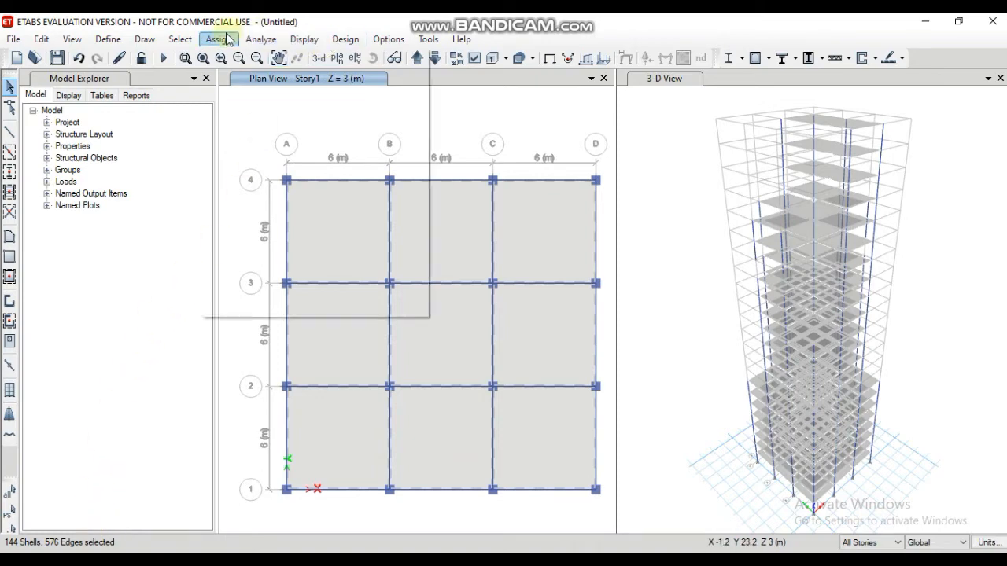
mouse_move(290, 204)
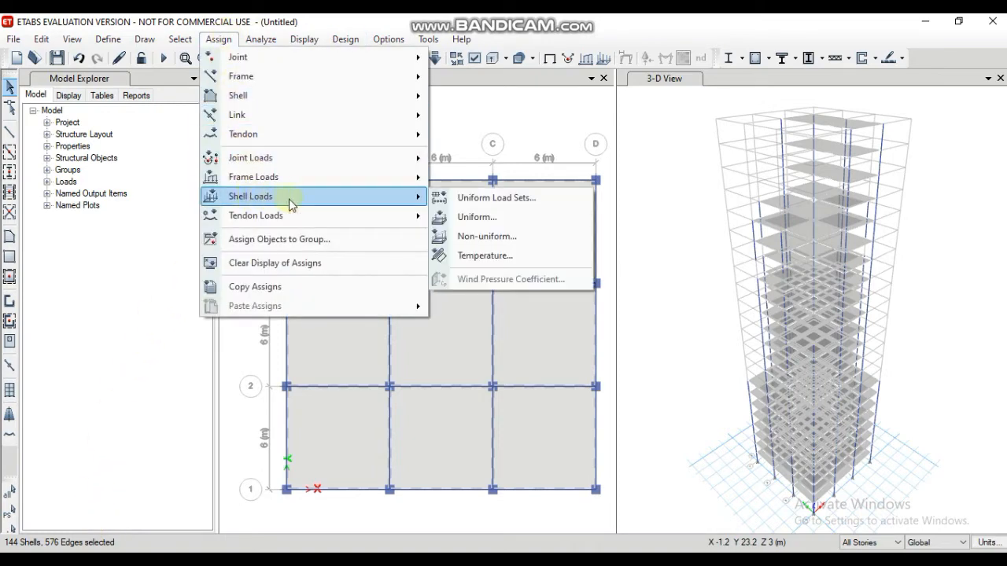
click(463, 219)
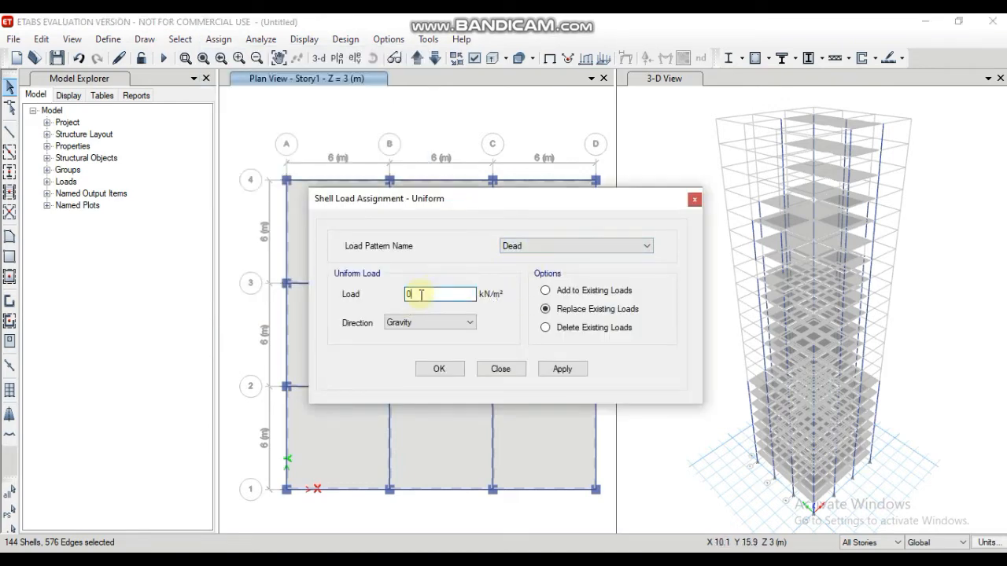
click(541, 375)
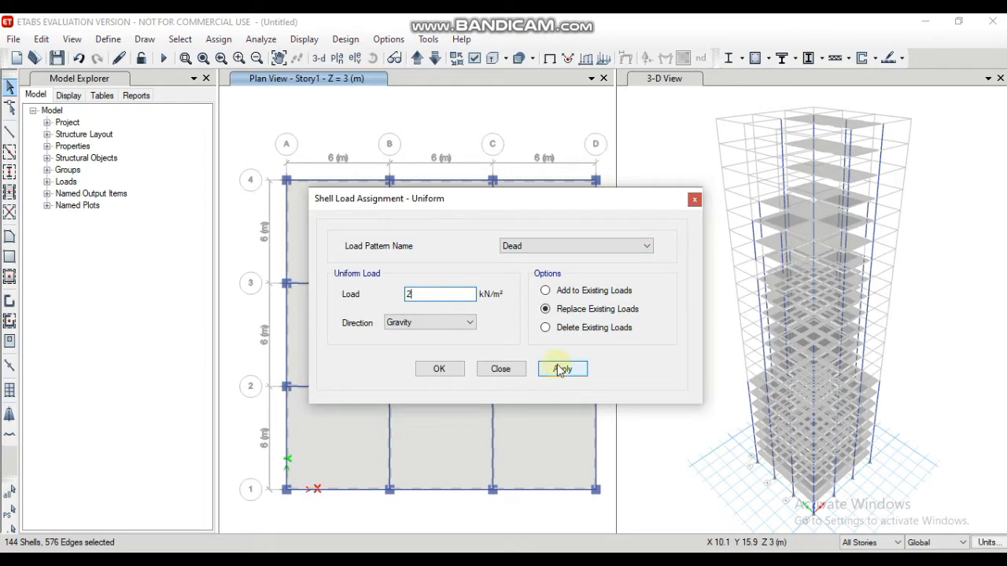
click(441, 370)
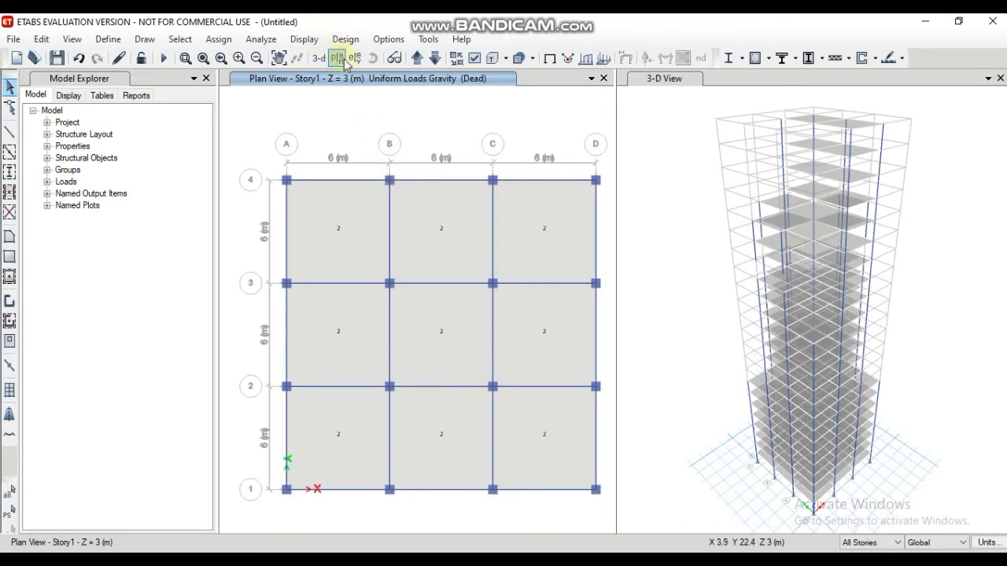
Step: Make operations apply to Similar Stories and select the slabs in all nine bays of Story1
click(882, 543)
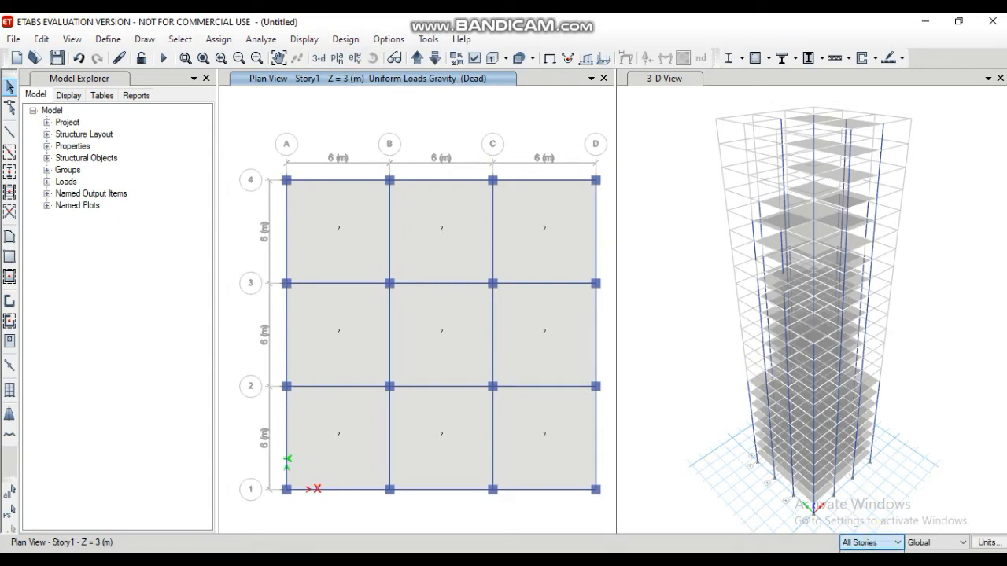
key(Down)
click(366, 243)
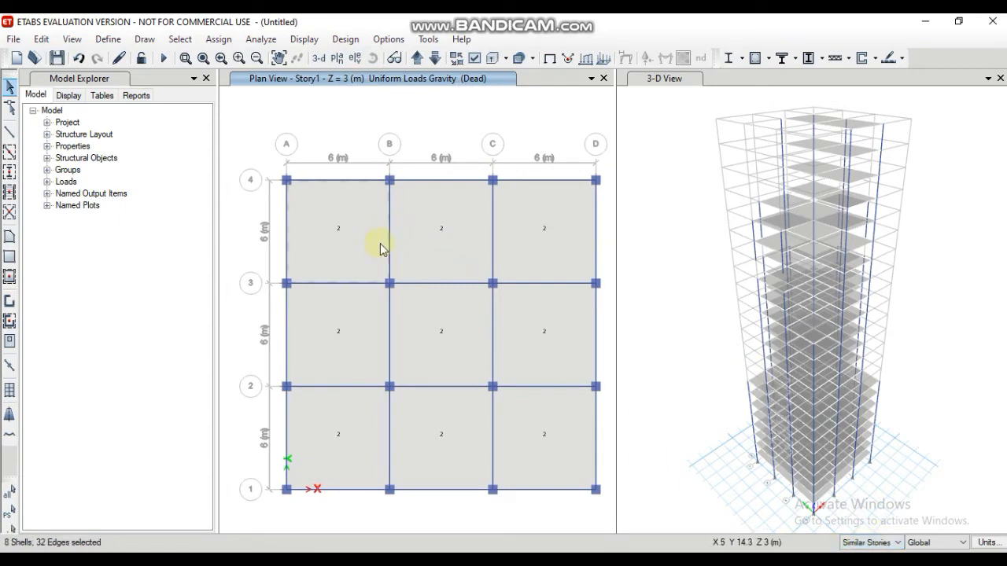
click(431, 250)
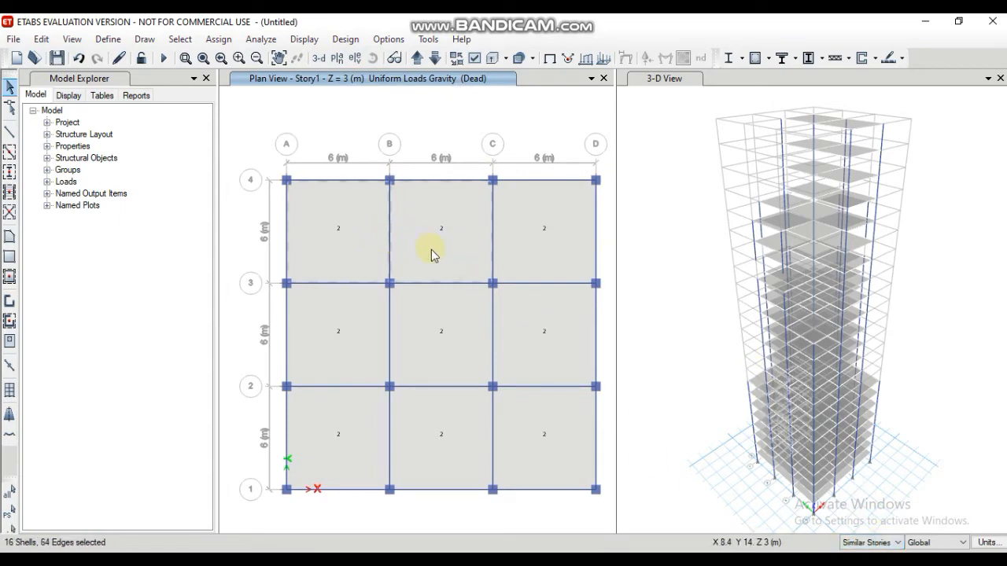
click(532, 243)
click(353, 325)
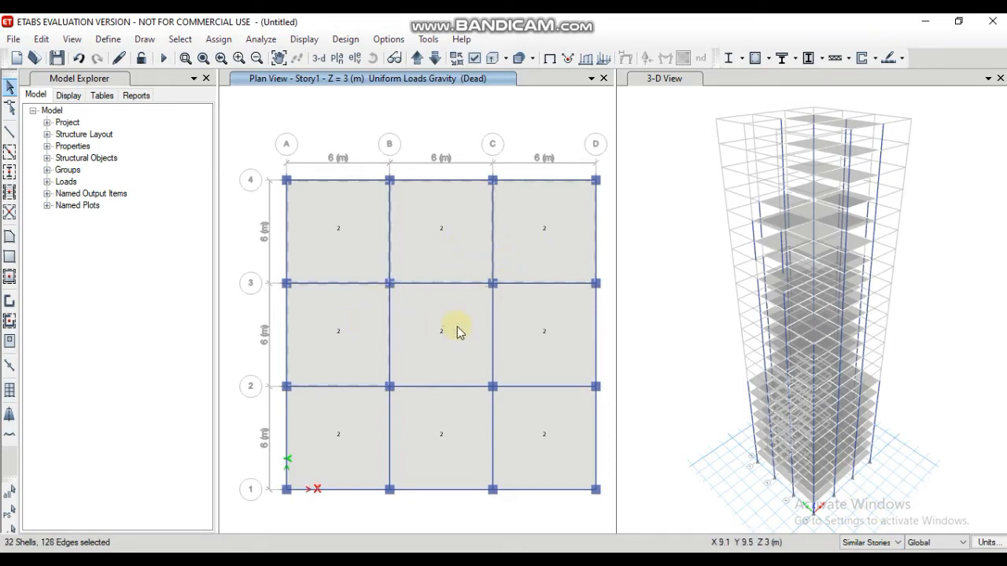
click(458, 331)
click(535, 342)
click(359, 437)
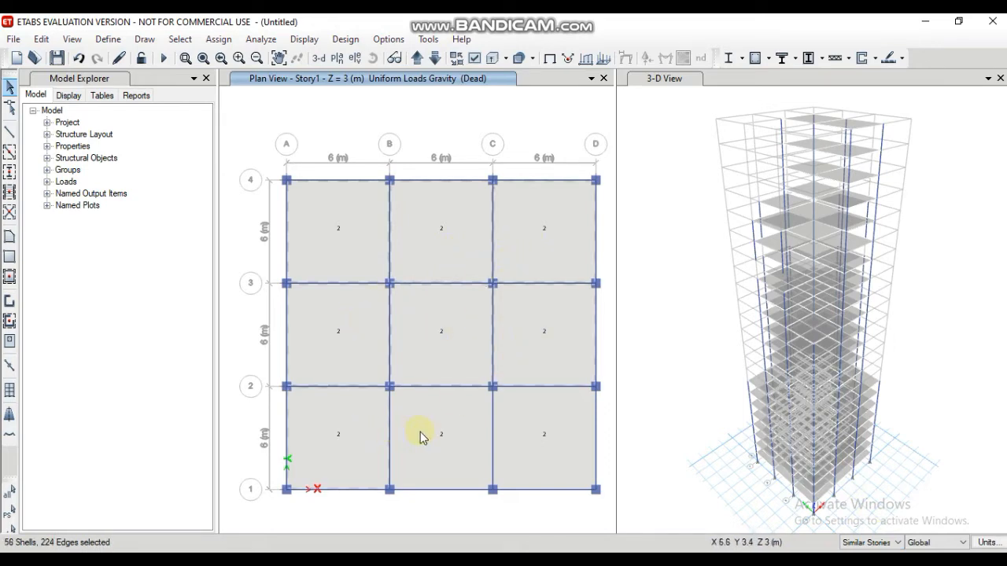
click(422, 437)
click(535, 439)
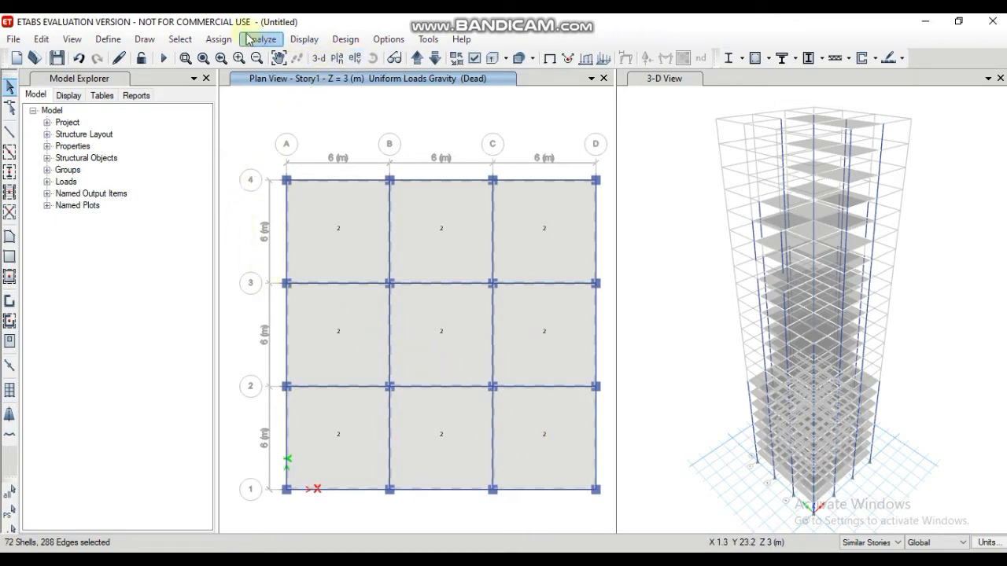
Step: Assign a uniform Live shell load of 5 kN/m² in the Gravity direction to the selected slabs, replacing existing loads
click(219, 38)
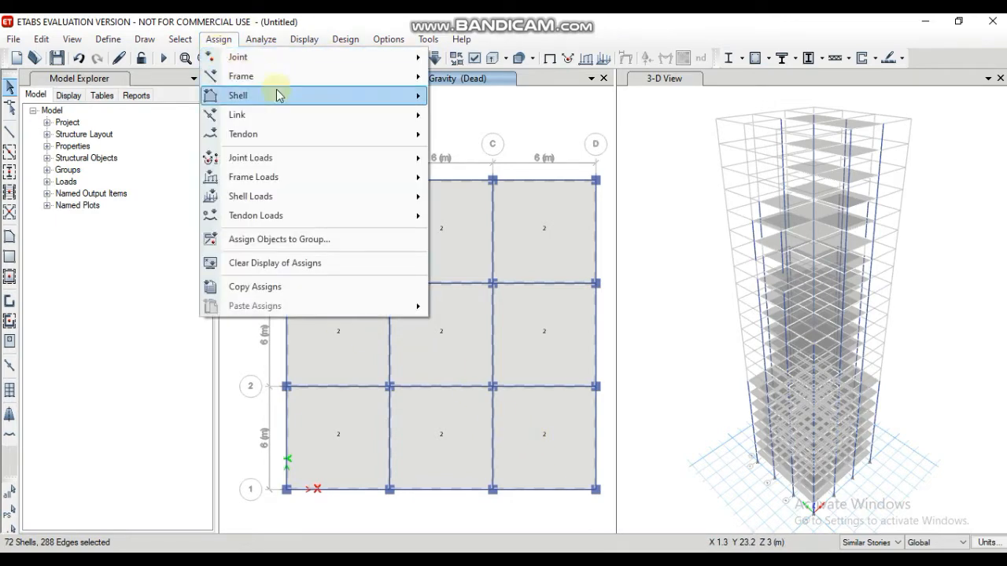
click(288, 198)
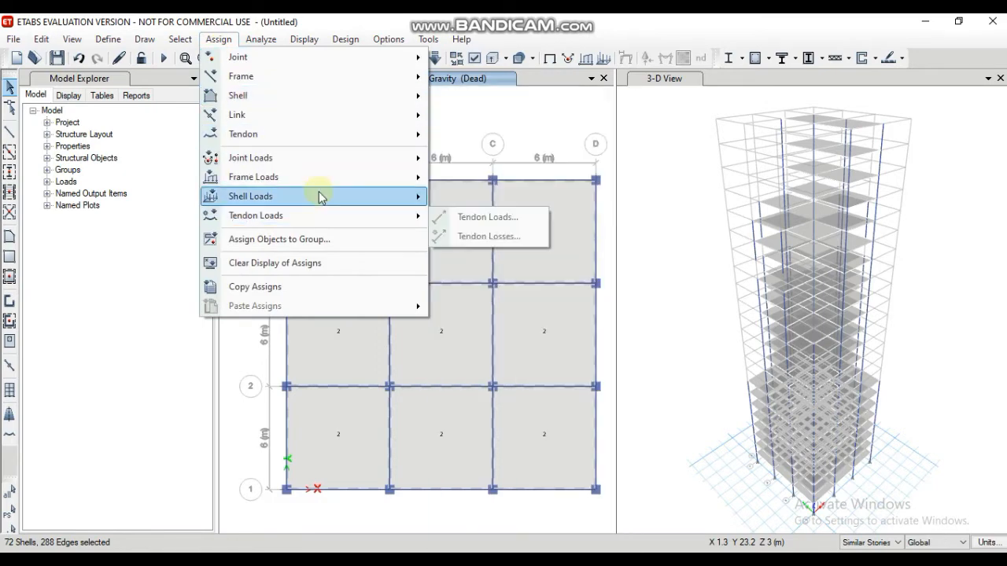
mouse_move(382, 202)
click(463, 223)
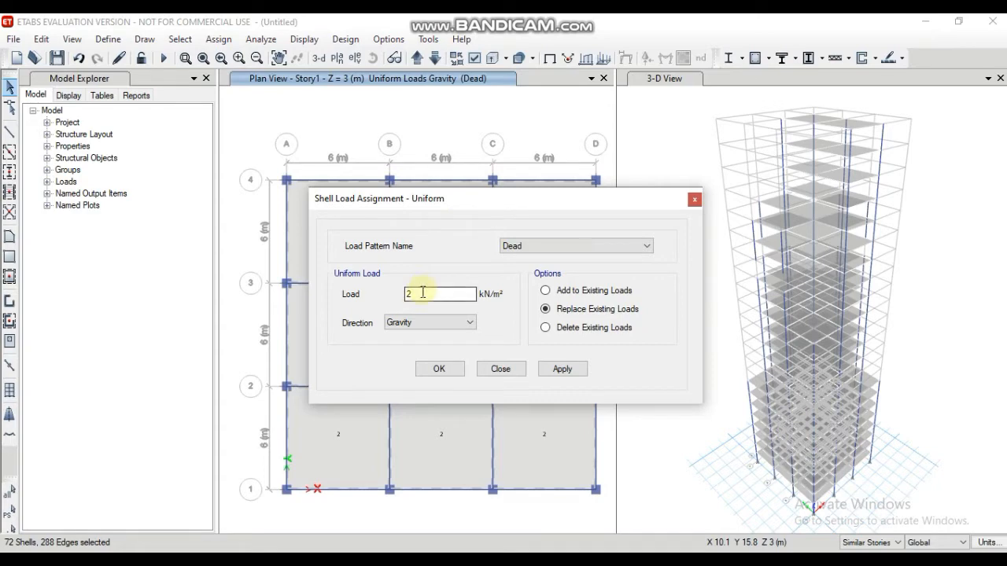
click(556, 245)
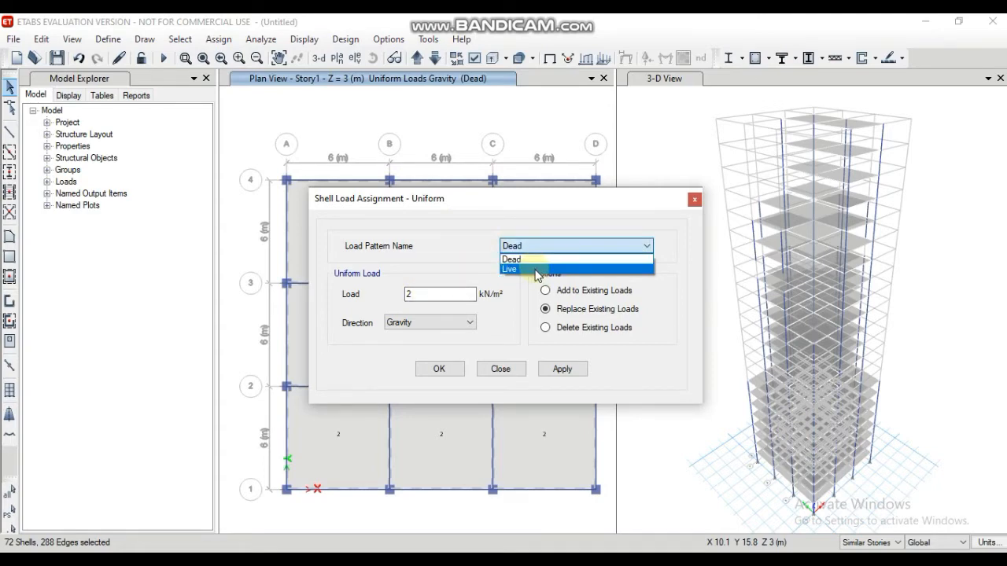
click(538, 269)
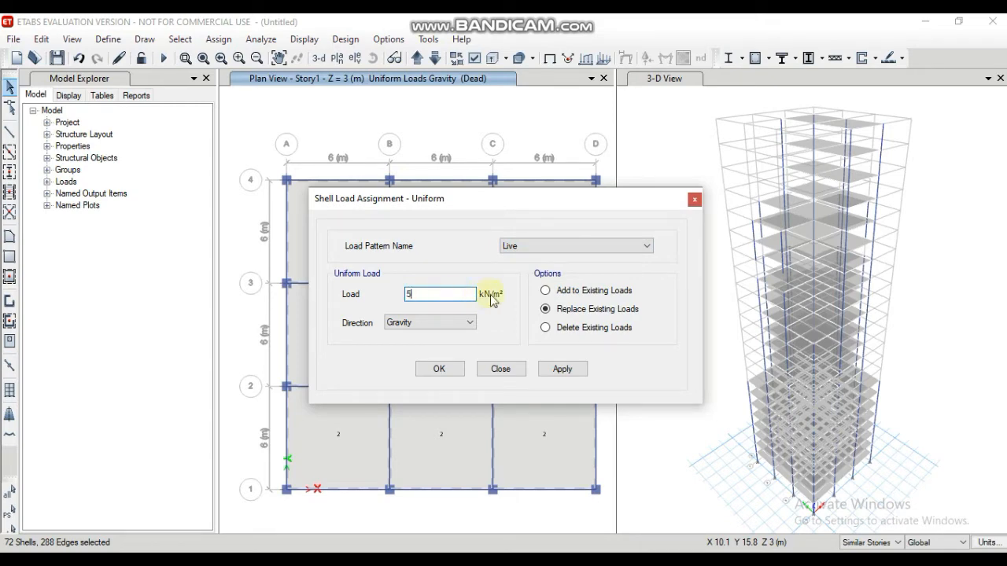
click(560, 368)
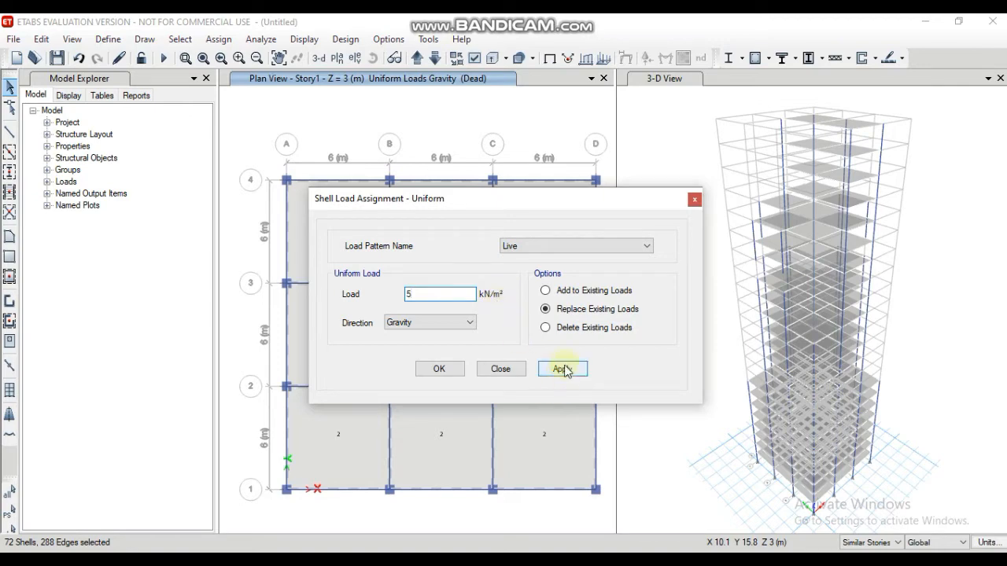
click(442, 369)
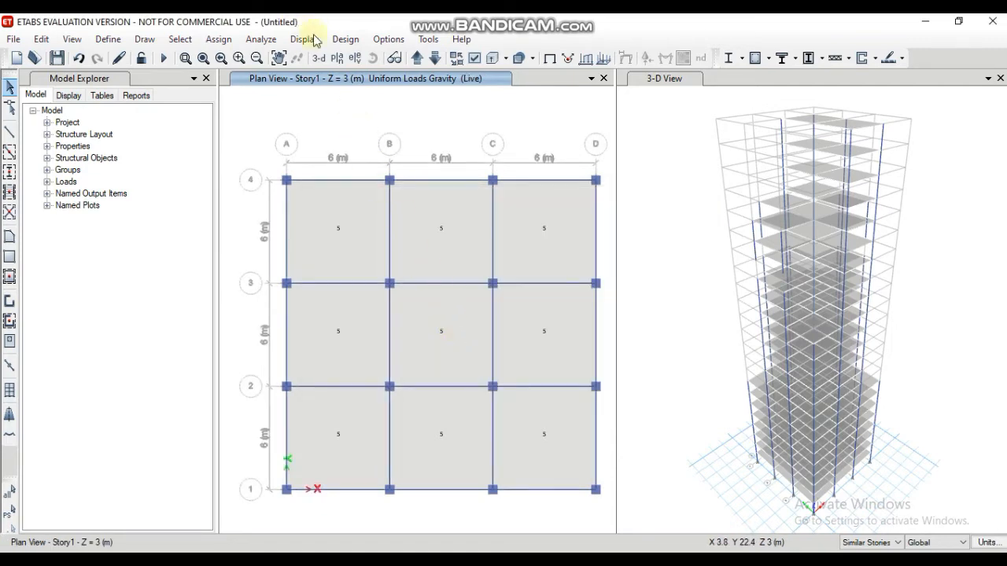
Step: Set the plan view to Story9
click(338, 57)
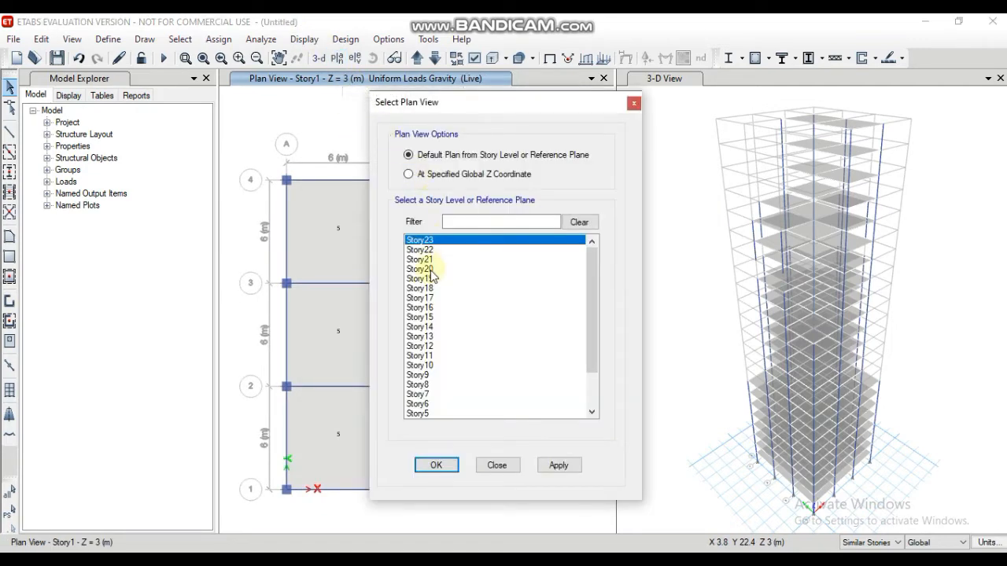
scroll(429, 279, down, 1)
click(412, 347)
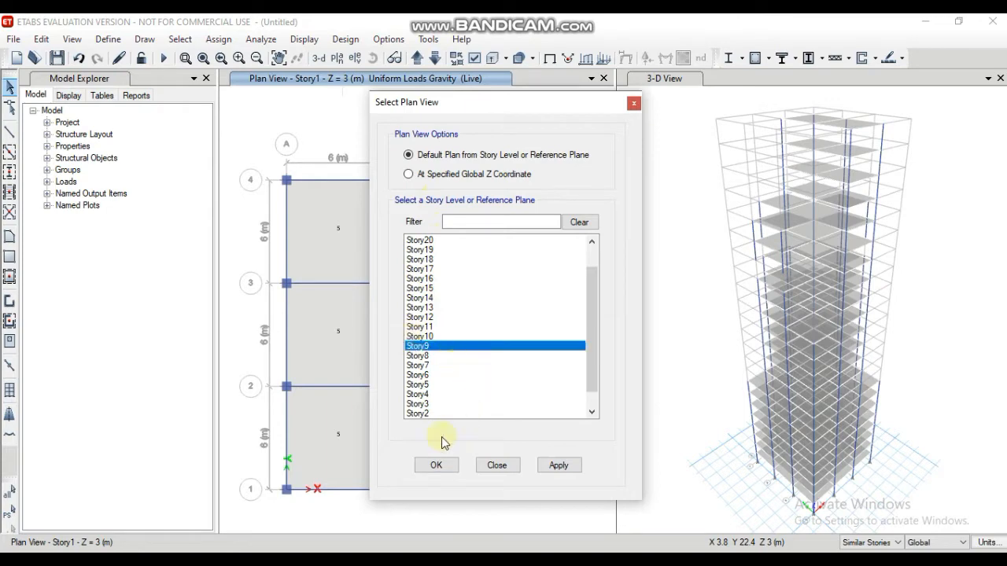
click(435, 465)
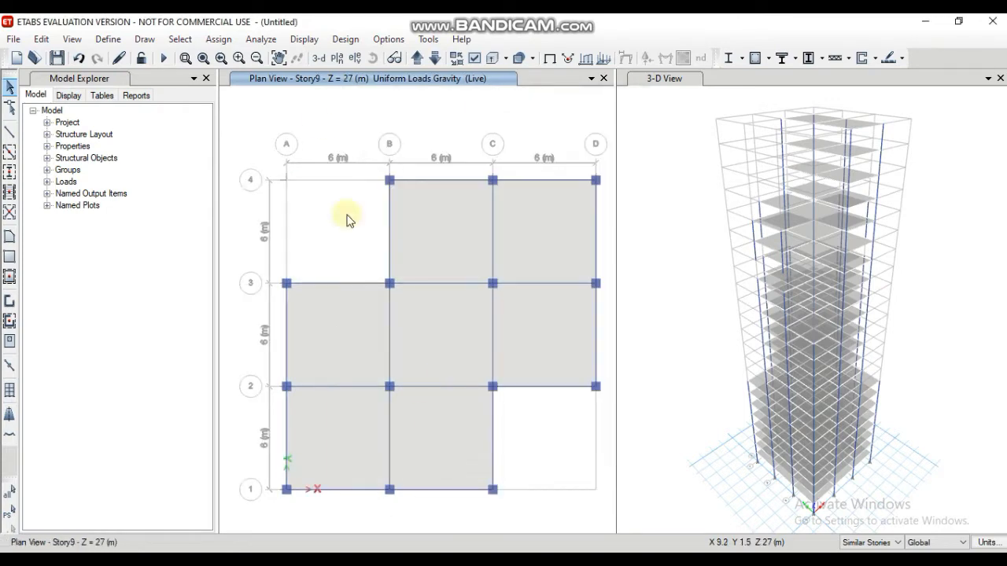
Step: Select all seven floor slabs on the Story9 plan, together with those on its similar stories
click(435, 212)
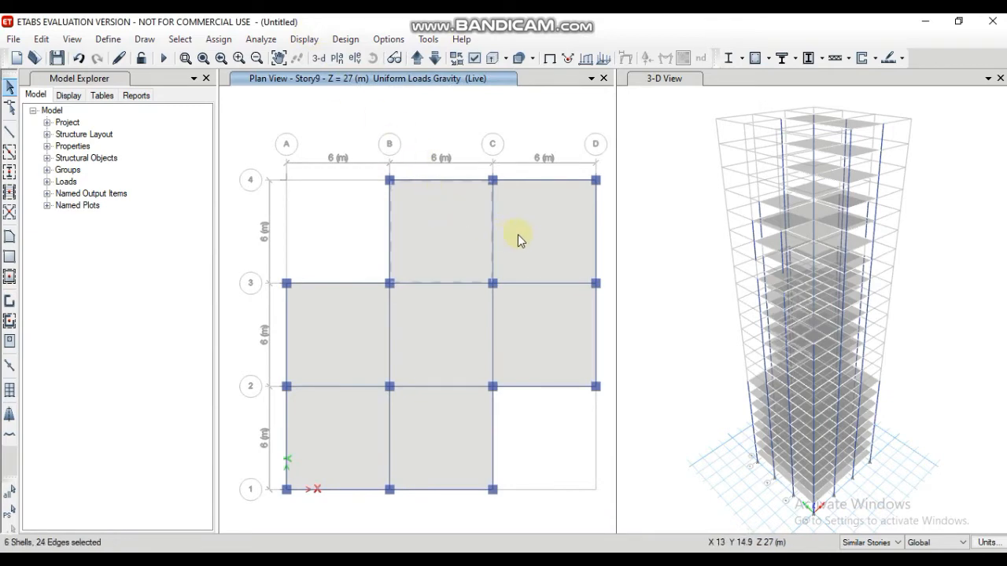
click(541, 267)
click(546, 325)
click(454, 324)
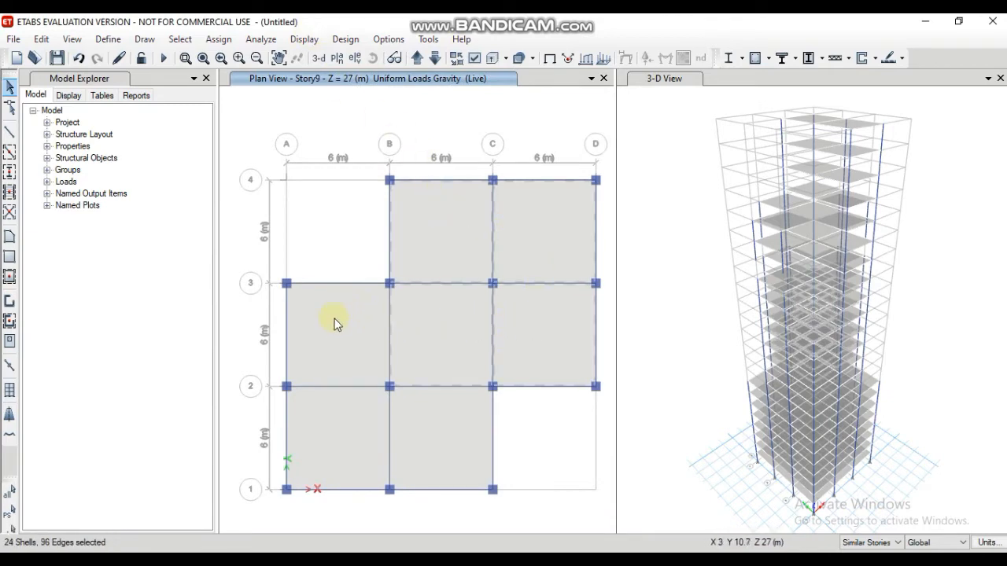
click(341, 323)
click(320, 414)
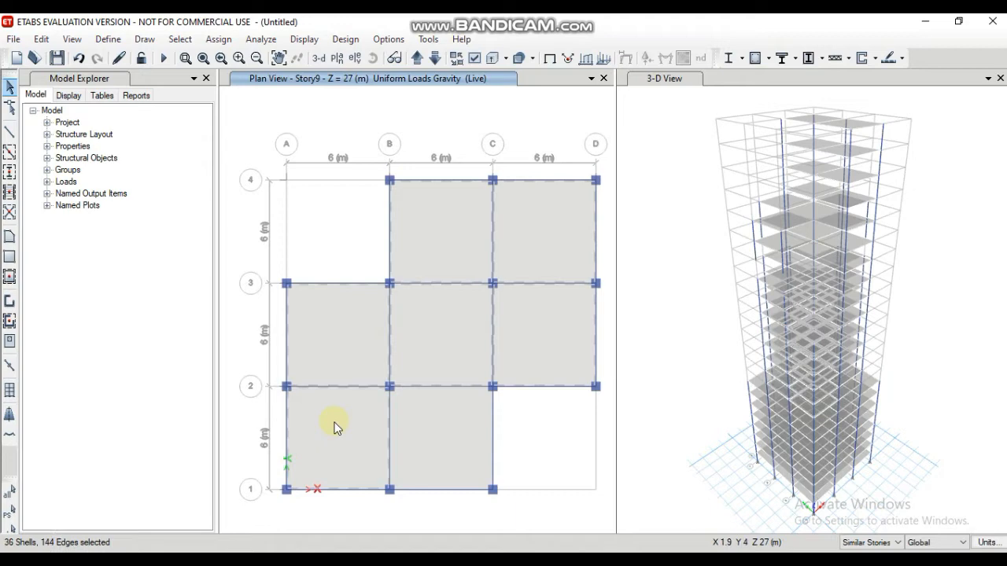
click(431, 432)
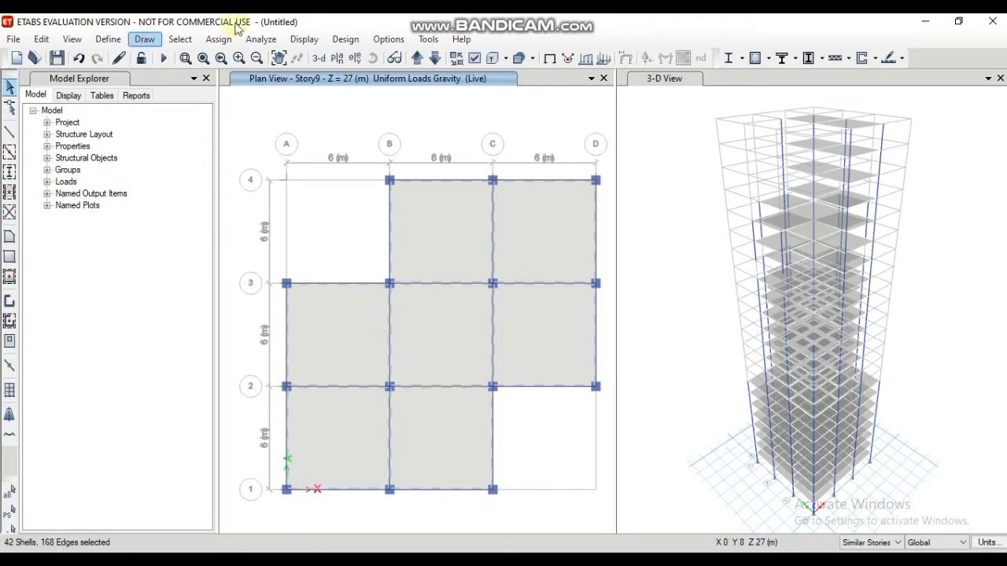
Step: Assign a uniform Live shell load of 4.5 kN/m² in the Gravity direction to the selected Story9 slabs, replacing existing loads
click(218, 40)
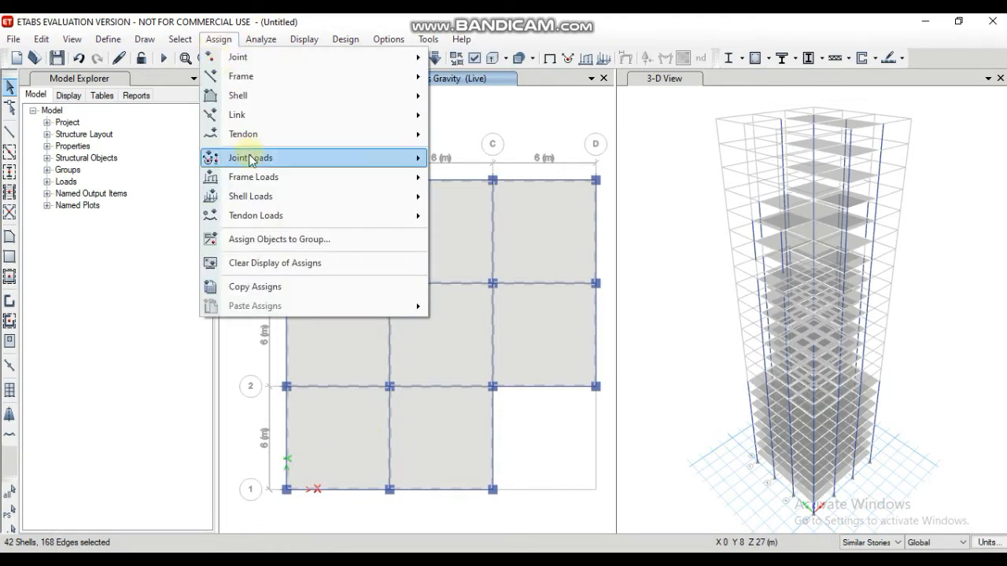
mouse_move(253, 197)
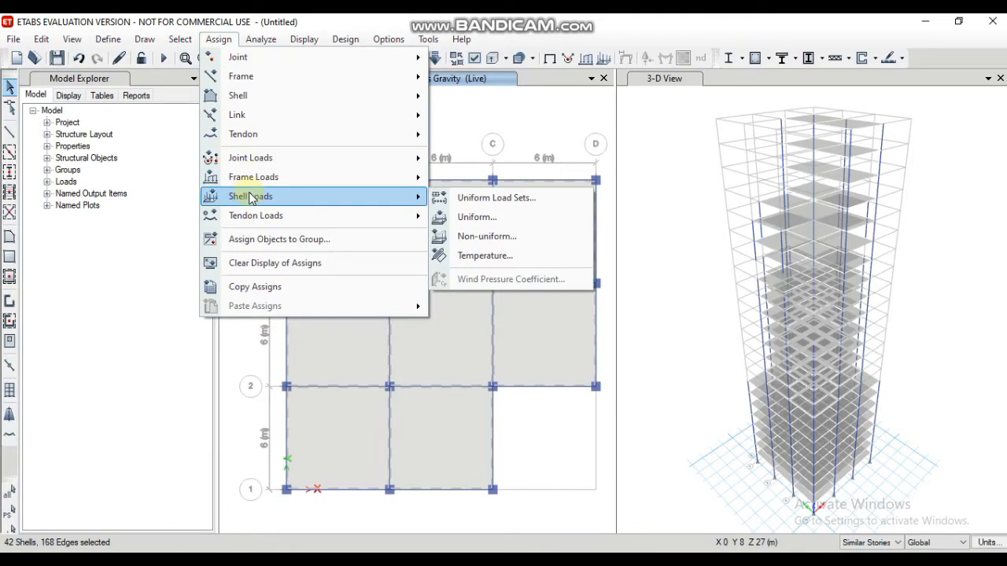
click(476, 219)
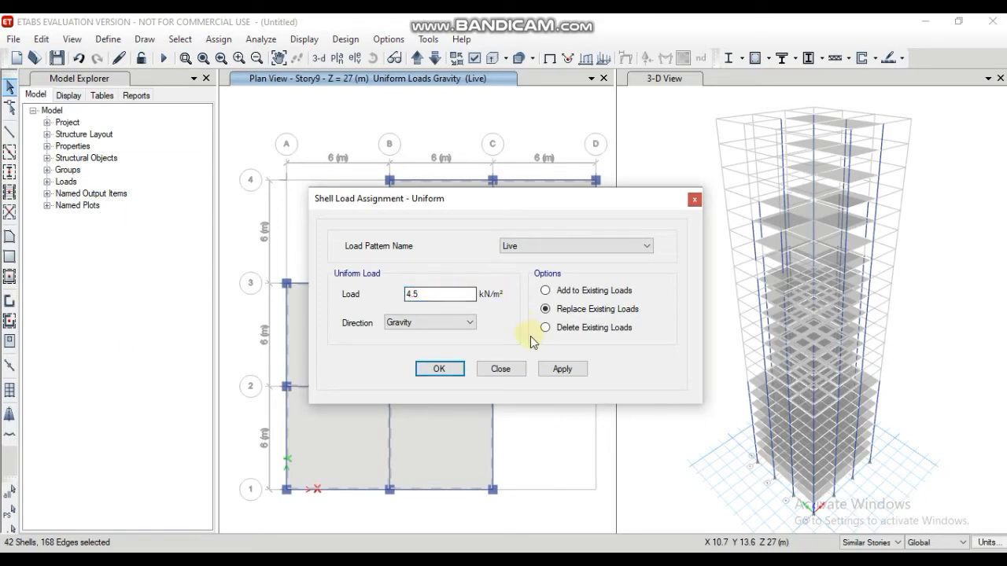
click(563, 370)
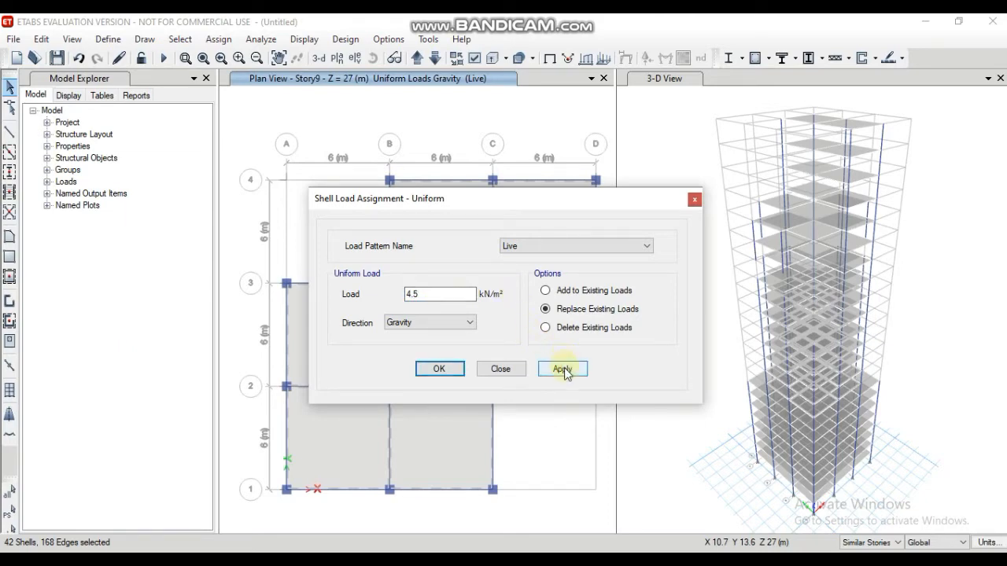
click(459, 363)
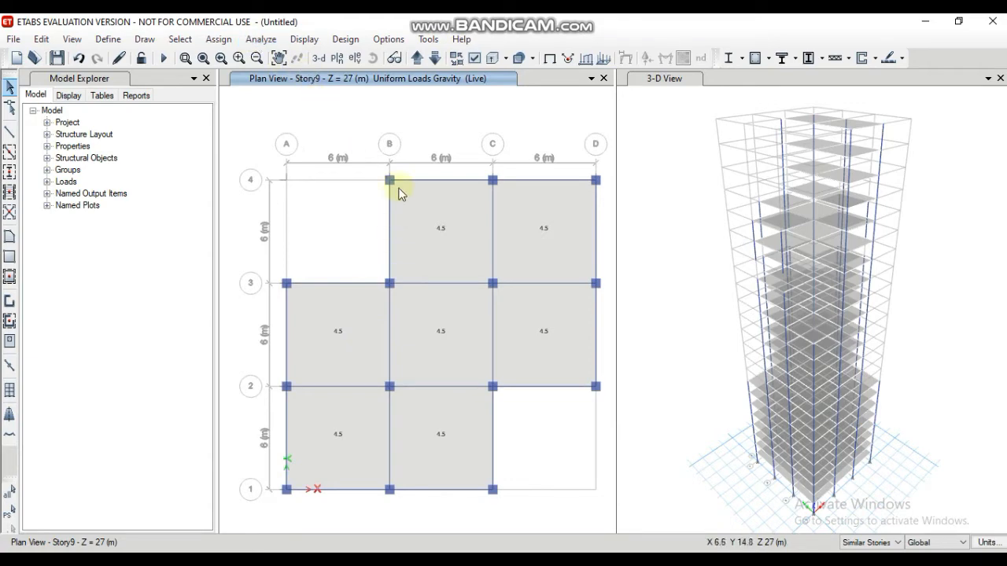
Step: Display the Story15 plan and select all five of its floor slabs, together with those on its similar stories
click(336, 59)
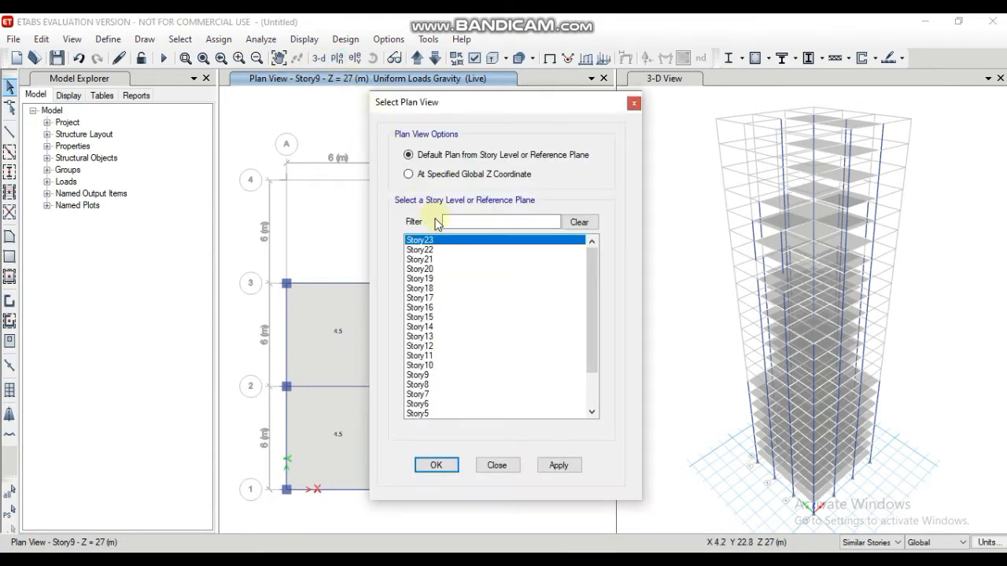
click(428, 317)
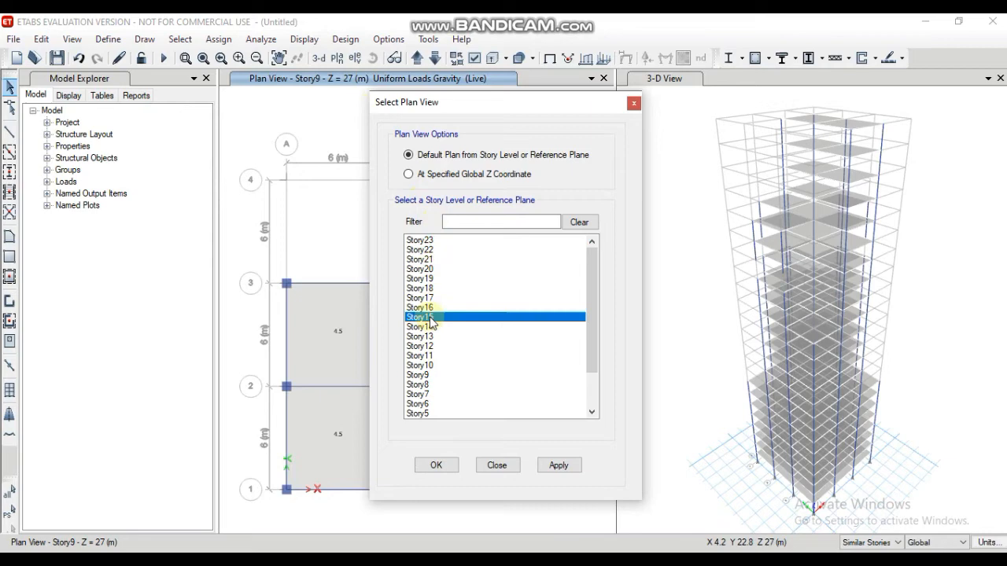
click(449, 471)
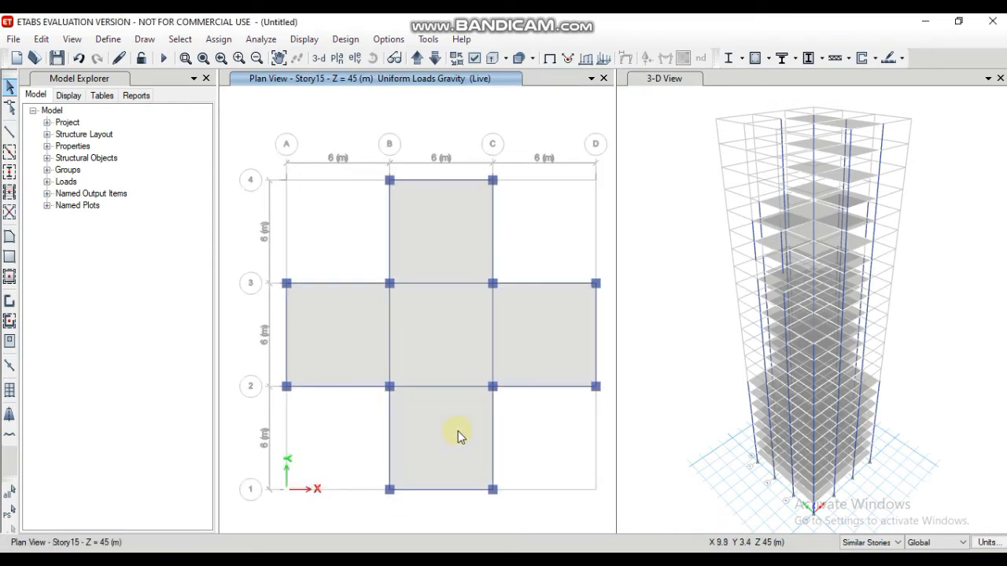
click(444, 255)
click(435, 327)
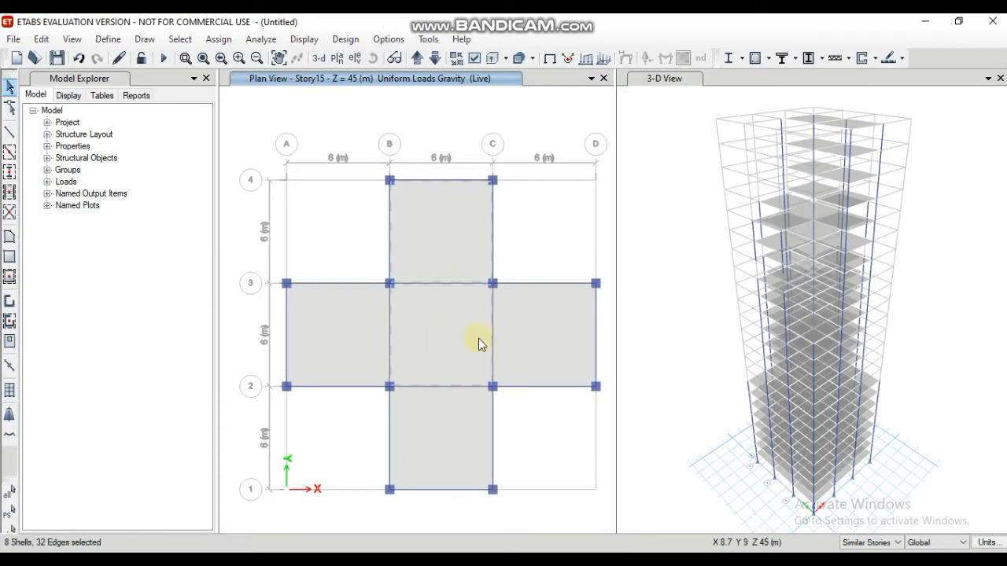
click(516, 333)
click(340, 332)
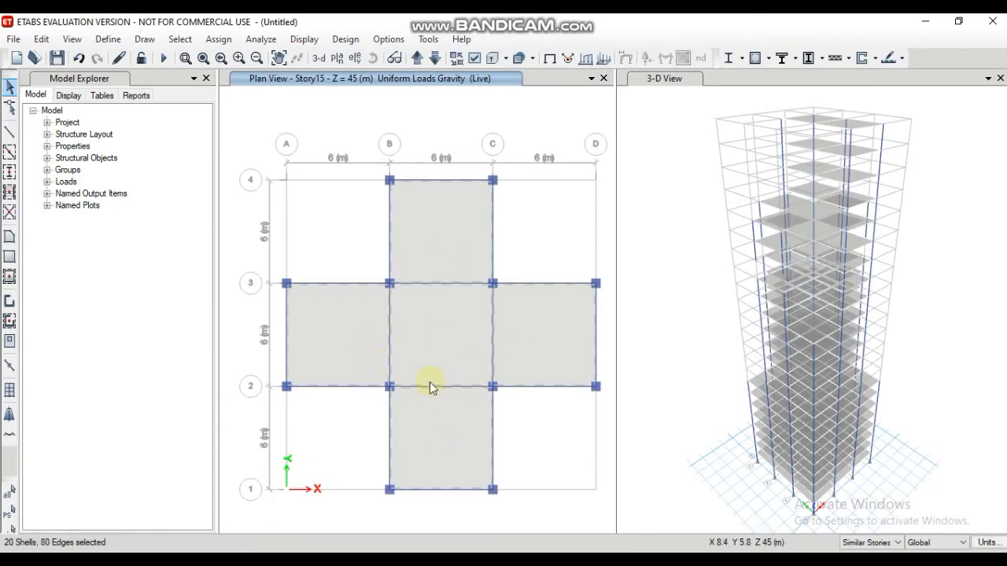
Step: Assign a uniform Live shell load of 4 kN/m² in the Gravity direction to the selected Story15 slabs, replacing existing loads
click(219, 39)
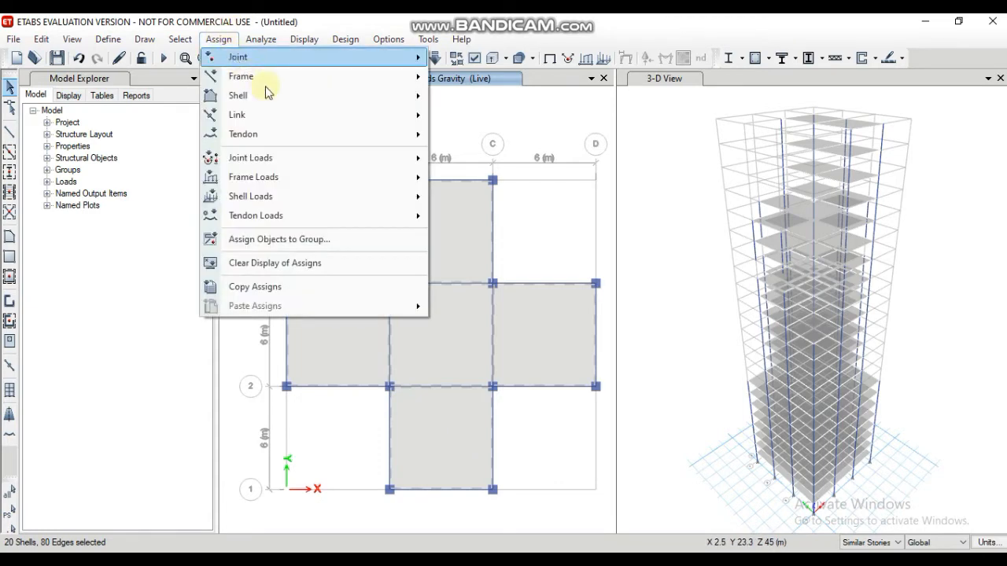
mouse_move(417, 196)
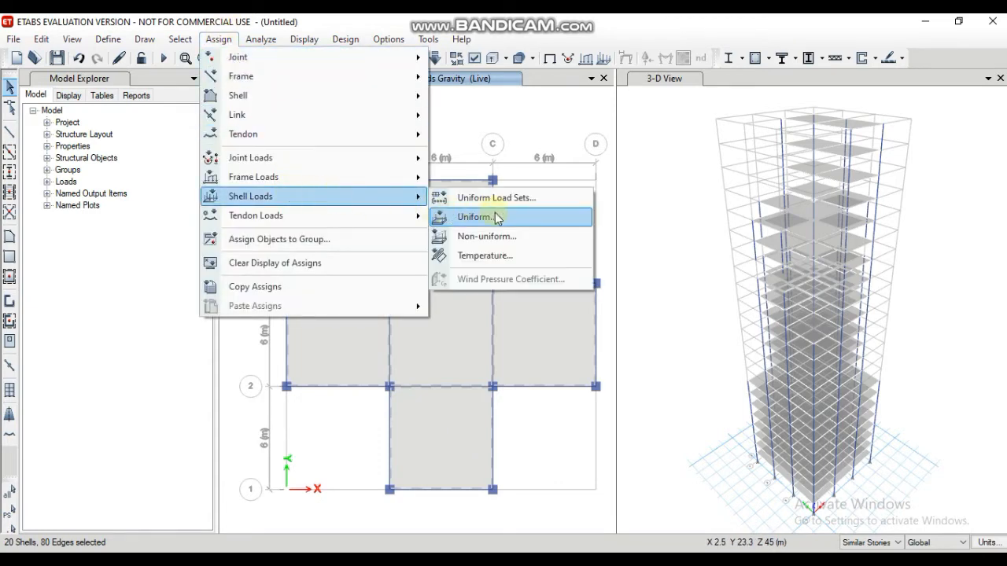
click(495, 218)
click(445, 298)
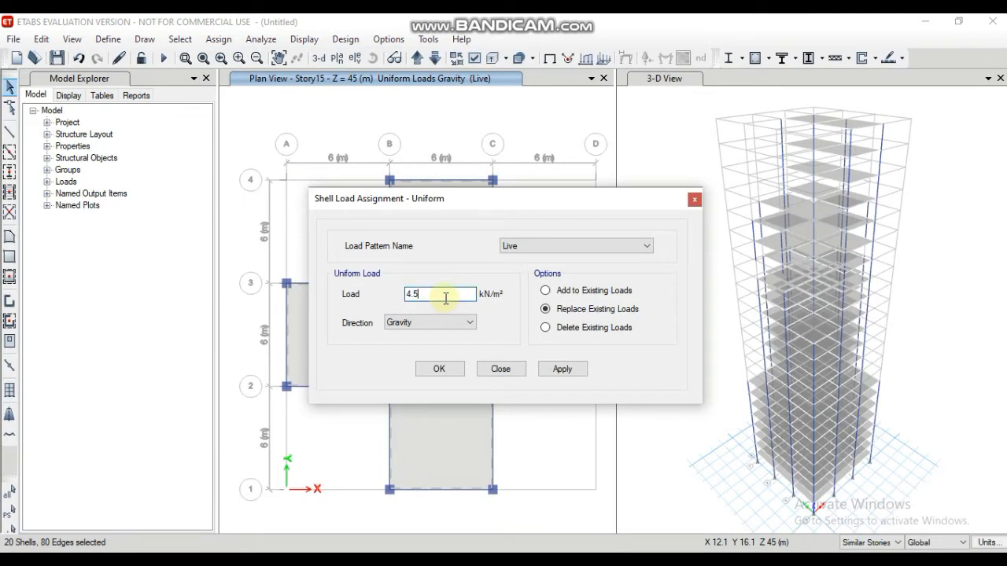
key(BackSpace)
key(BackSpace)
click(561, 369)
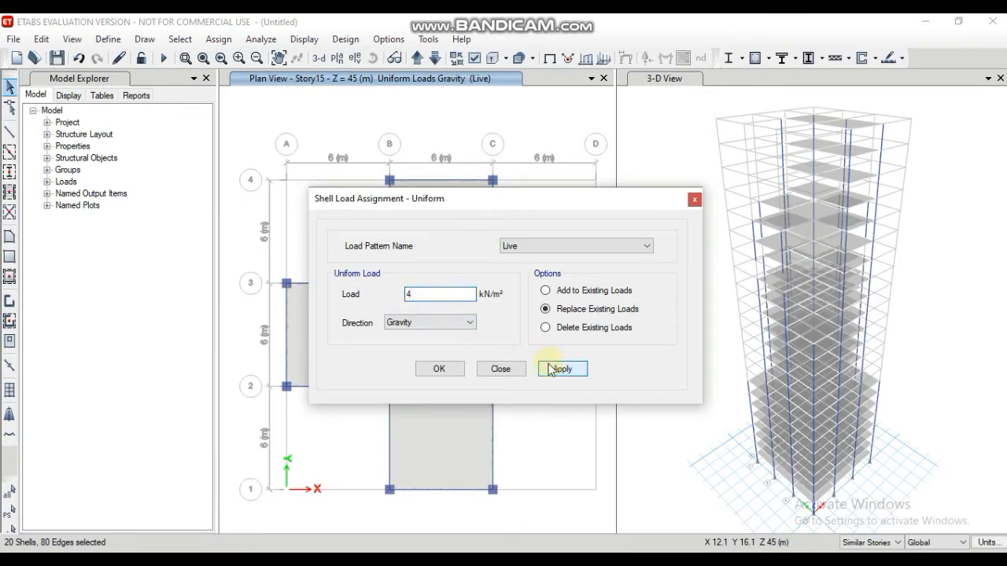
click(446, 369)
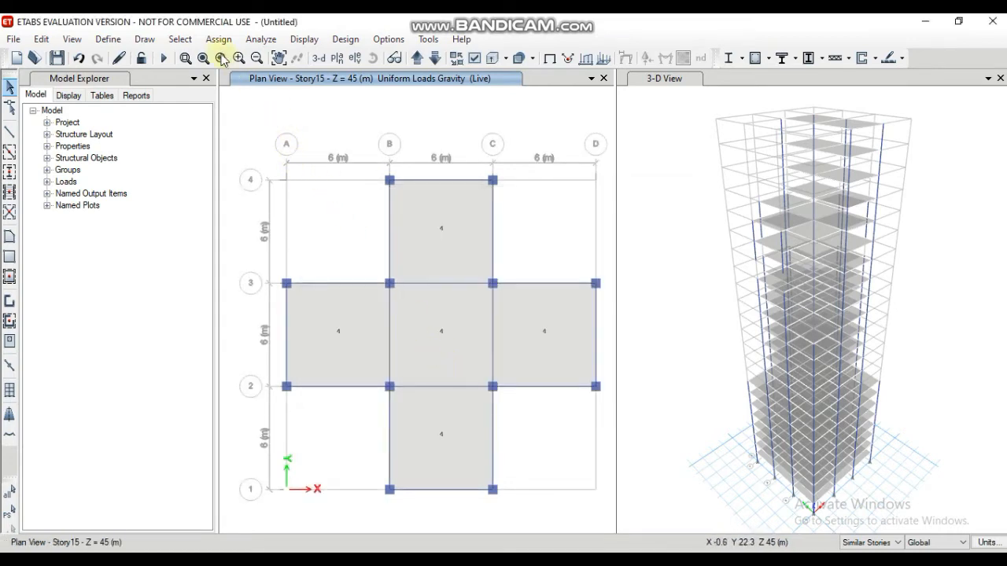
Step: Display the Story23 plan and select both of its floor slabs, together with those on its similar stories
click(336, 57)
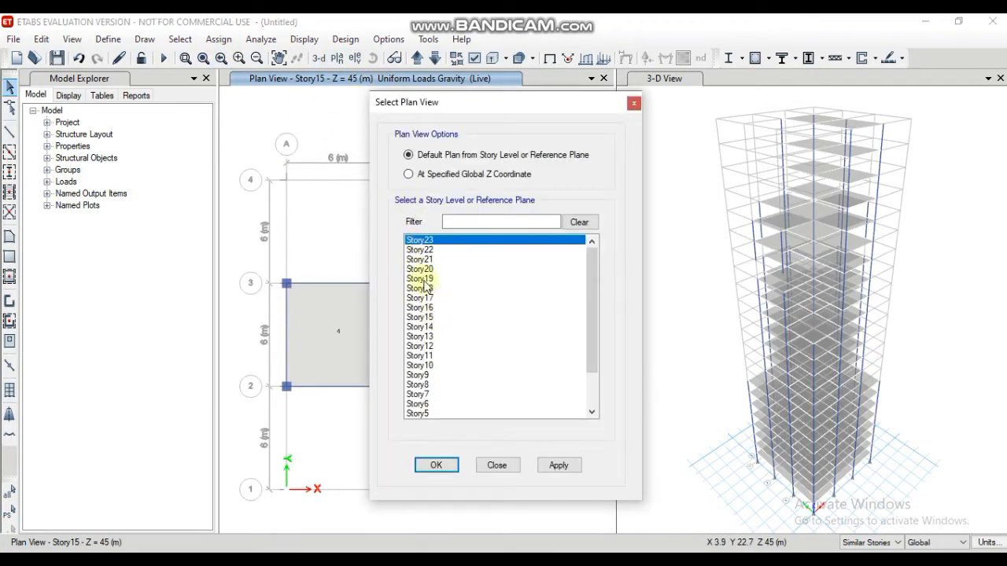
click(432, 465)
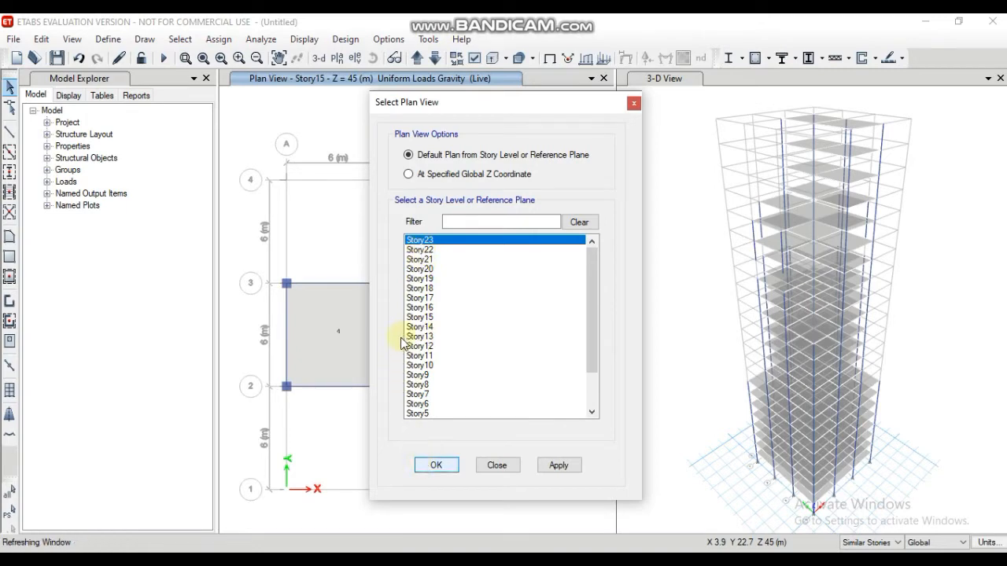
click(408, 338)
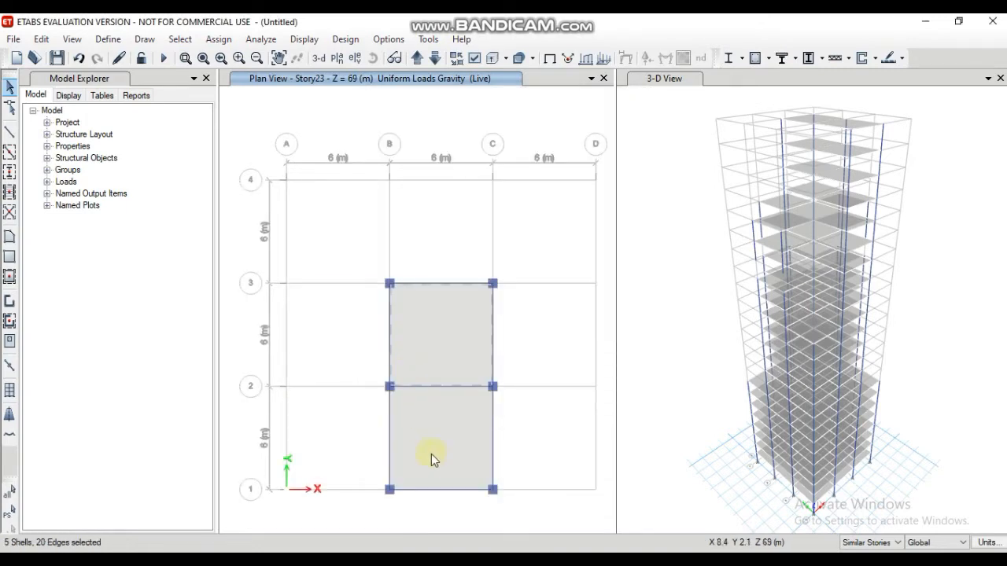
click(436, 456)
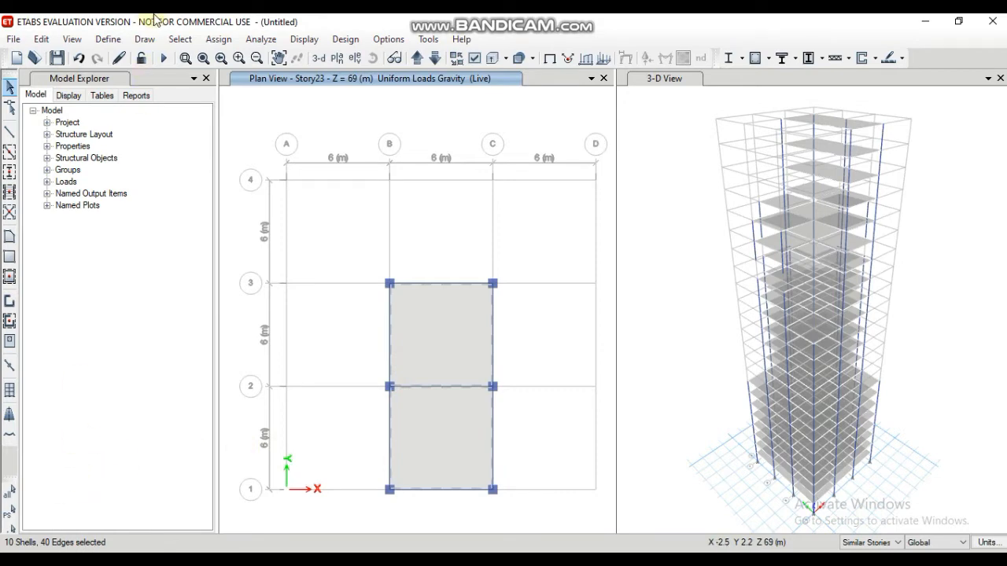
Step: Assign a uniform Live shell load of 3.5 kN/m² in the Gravity direction to the selected Story23 slabs, replacing existing loads
click(219, 39)
mouse_move(333, 200)
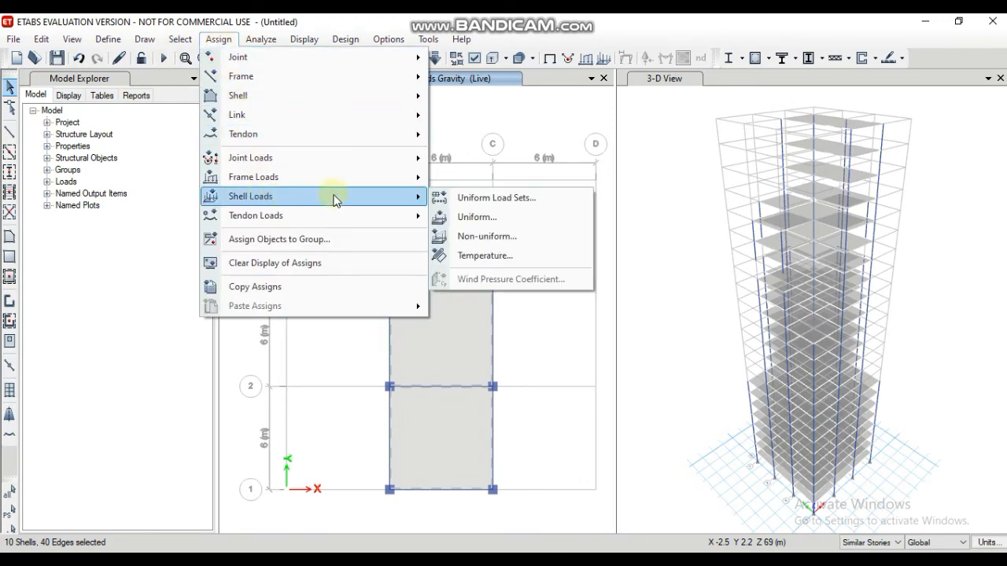
click(492, 225)
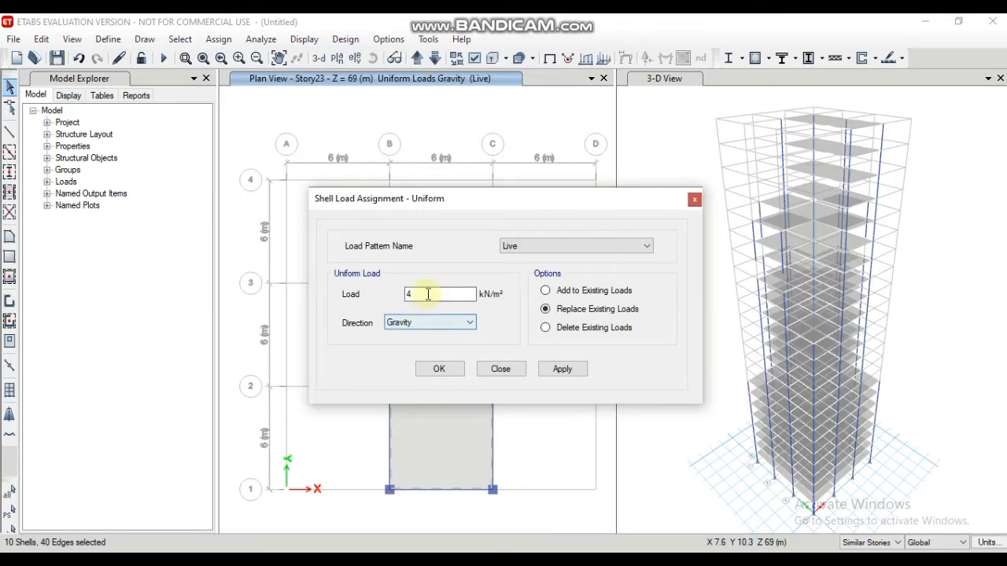
click(428, 294)
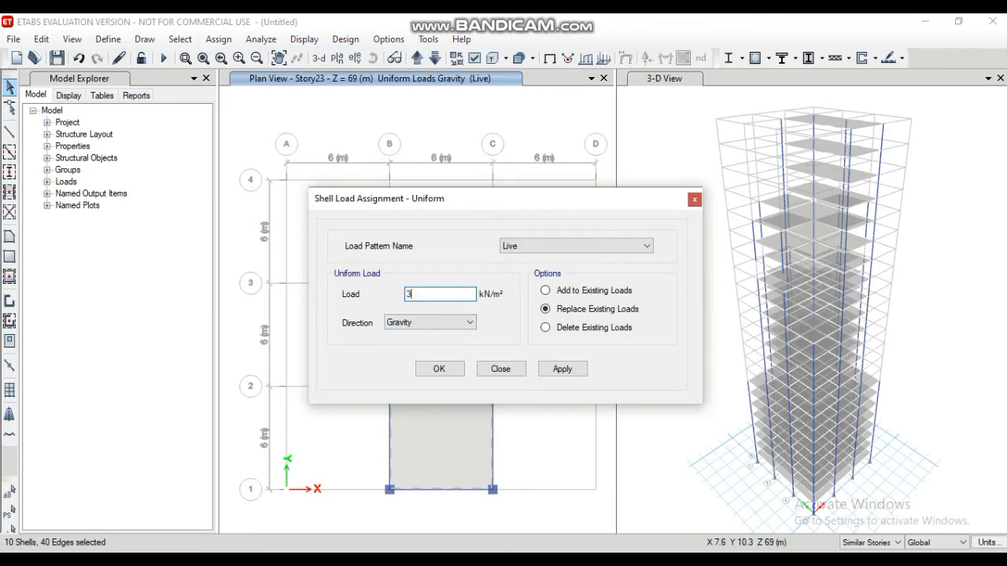
text(3.5)
click(559, 375)
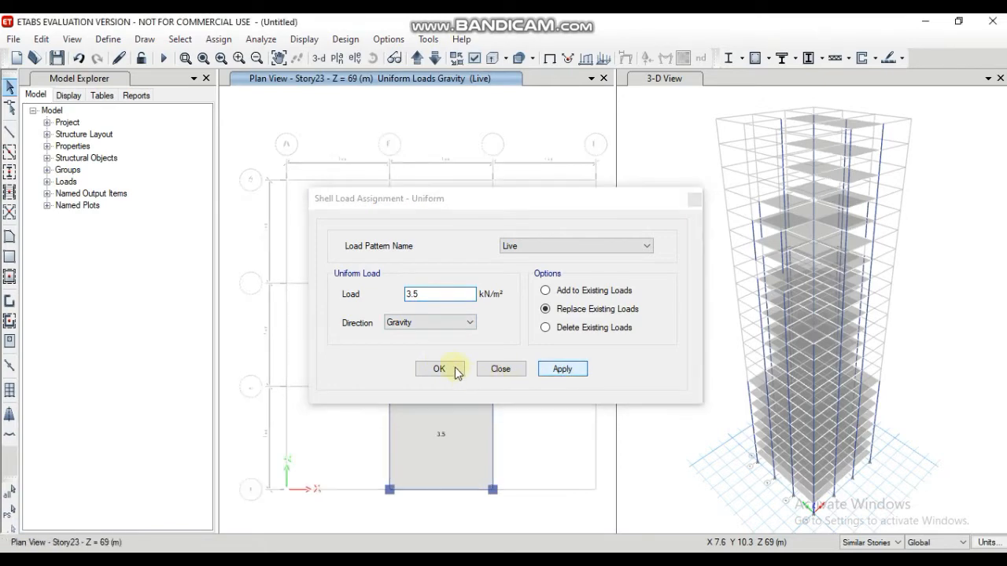
click(447, 370)
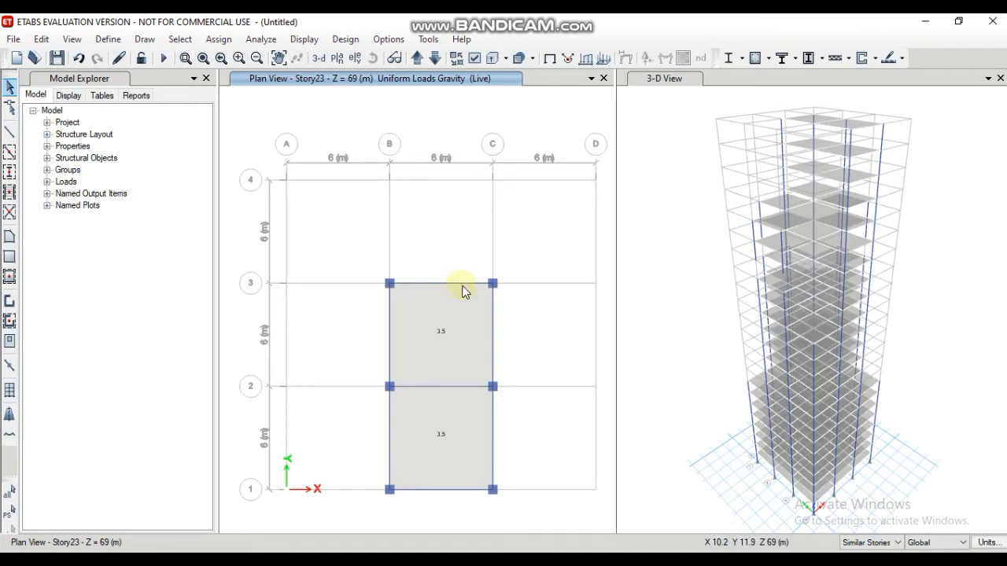
Step: Select the six perimeter beams on the Story23 plan, together with those on its similar stories
click(452, 282)
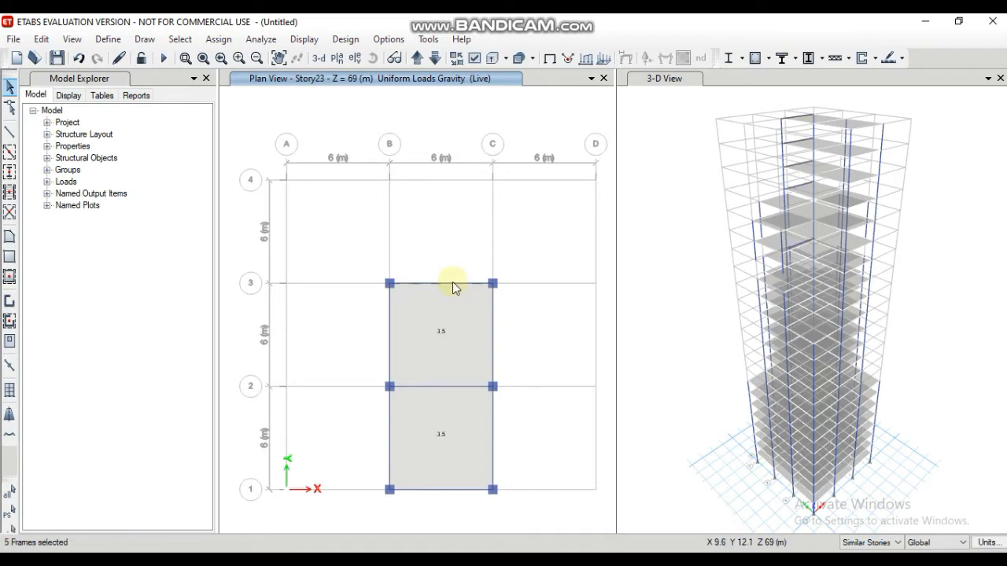
click(491, 320)
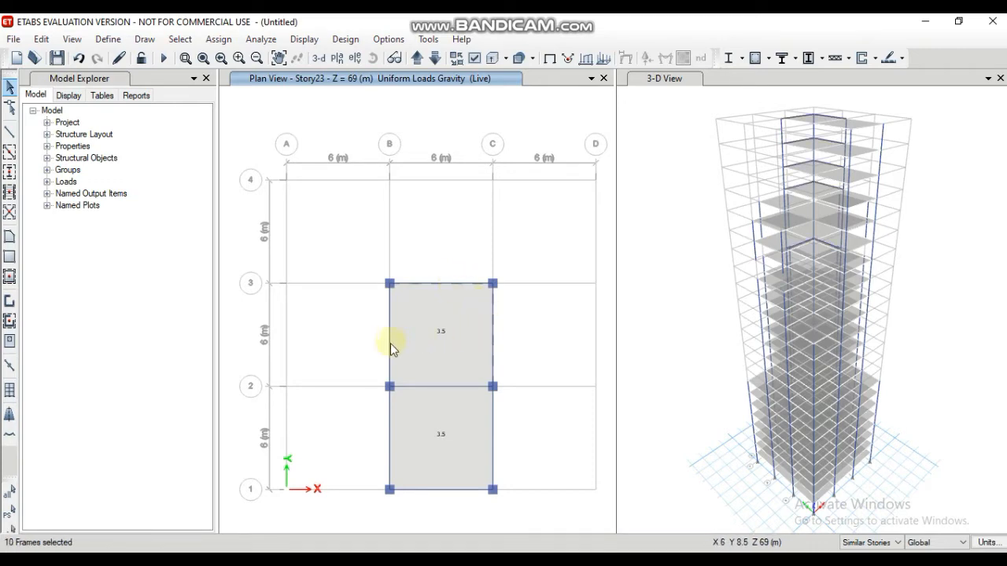
click(390, 343)
click(389, 431)
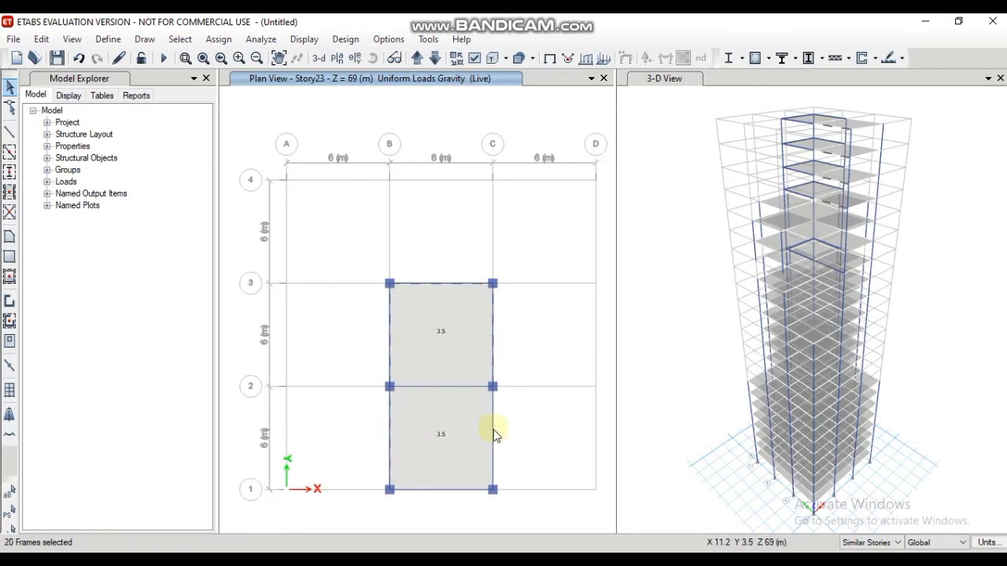
click(493, 437)
click(443, 488)
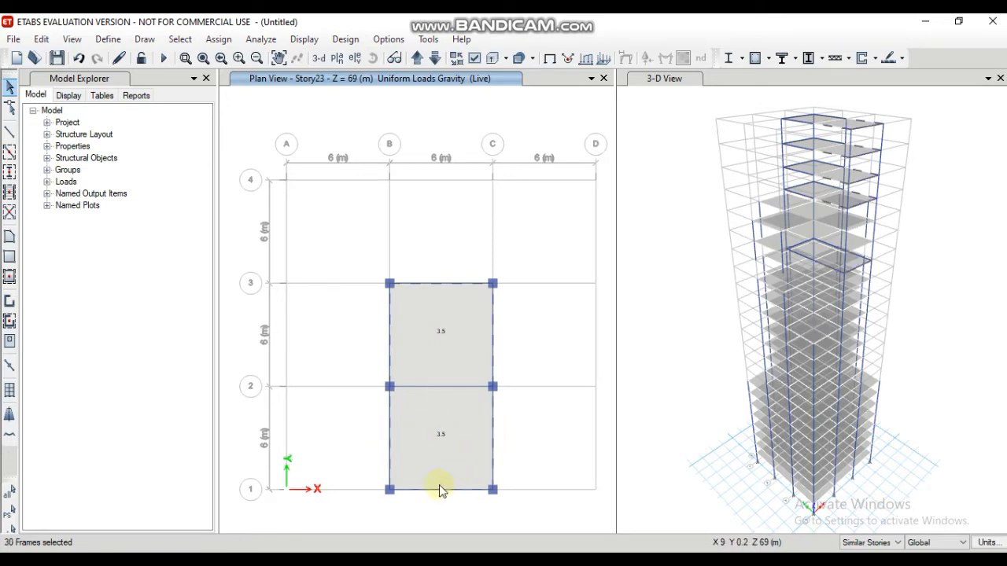
Step: Assign a uniform distributed Dead frame load of 0.2 kN/m in the Gravity direction to the selected perimeter beams, replacing existing loads
click(218, 39)
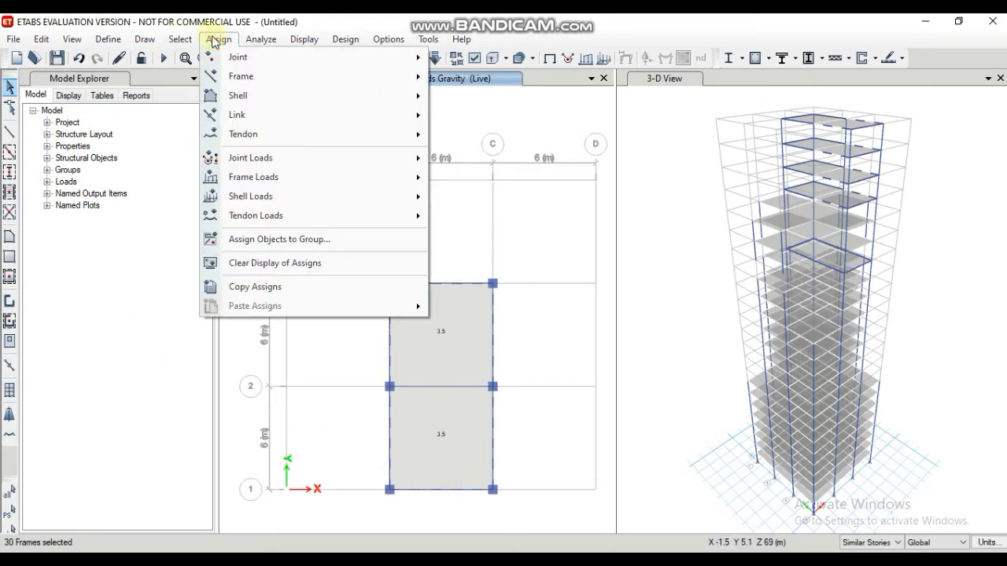
mouse_move(409, 188)
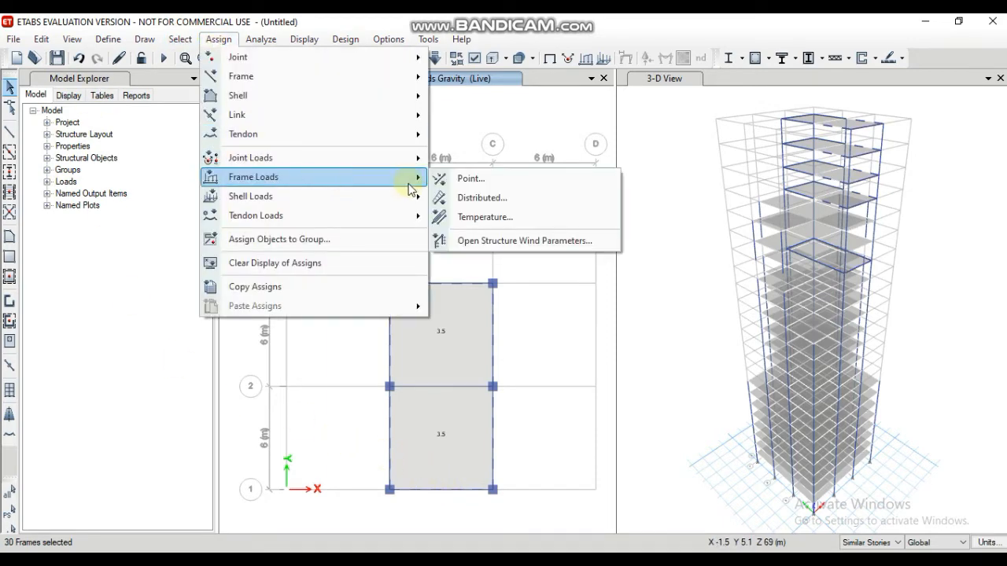
click(482, 198)
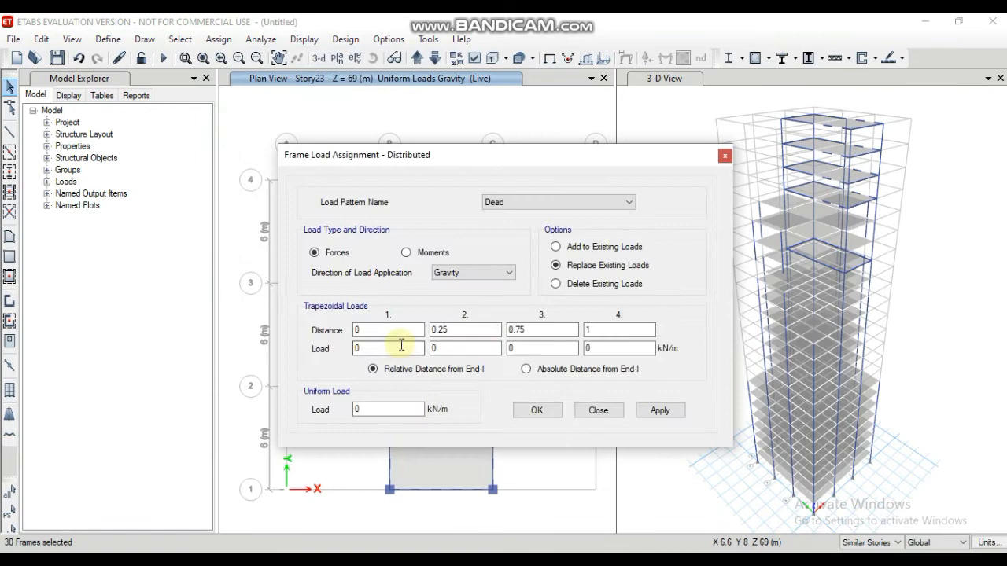
click(372, 410)
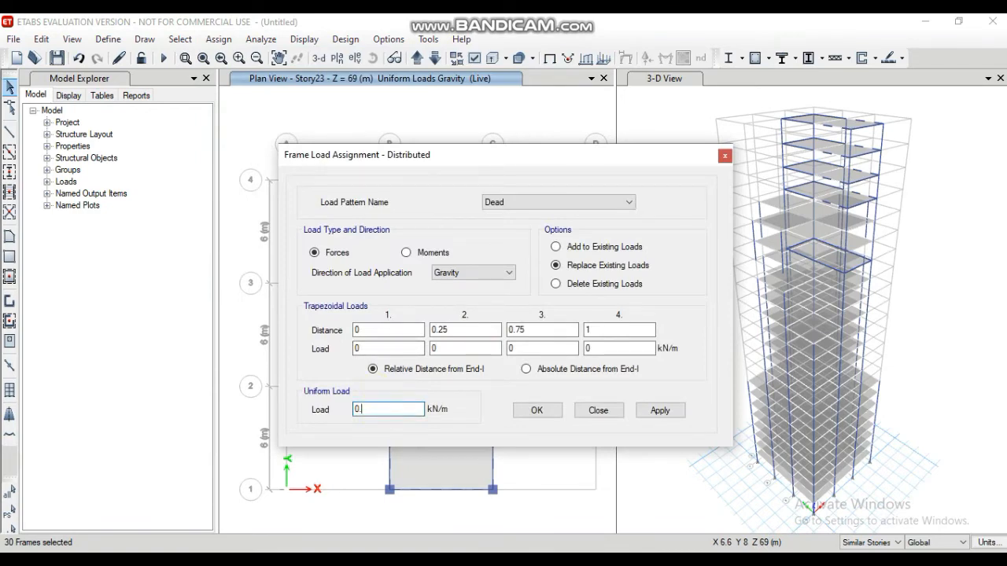
text(.2)
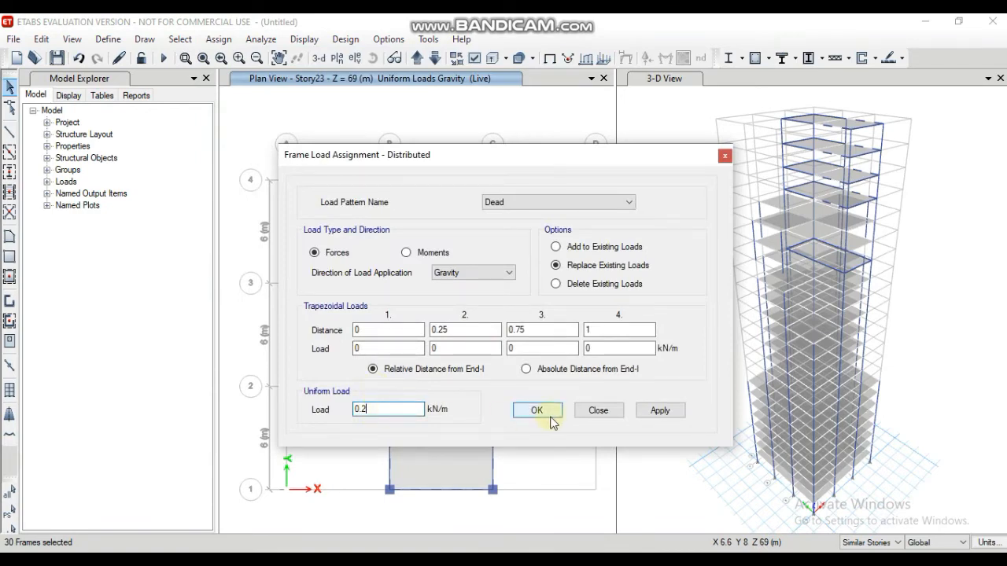
click(659, 410)
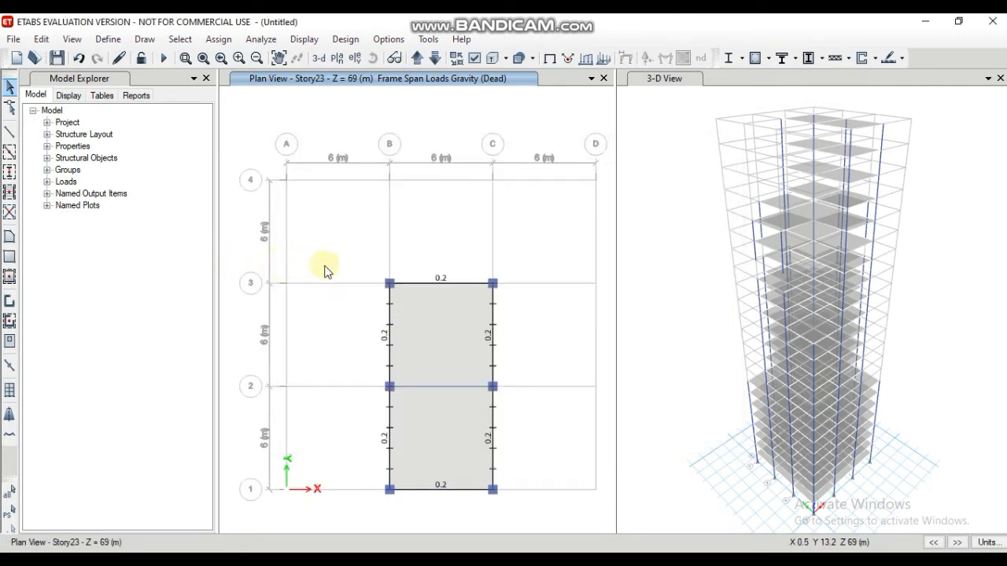
Step: Display the Story1 plan and select its twelve perimeter beams, together with those on its similar stories
click(337, 59)
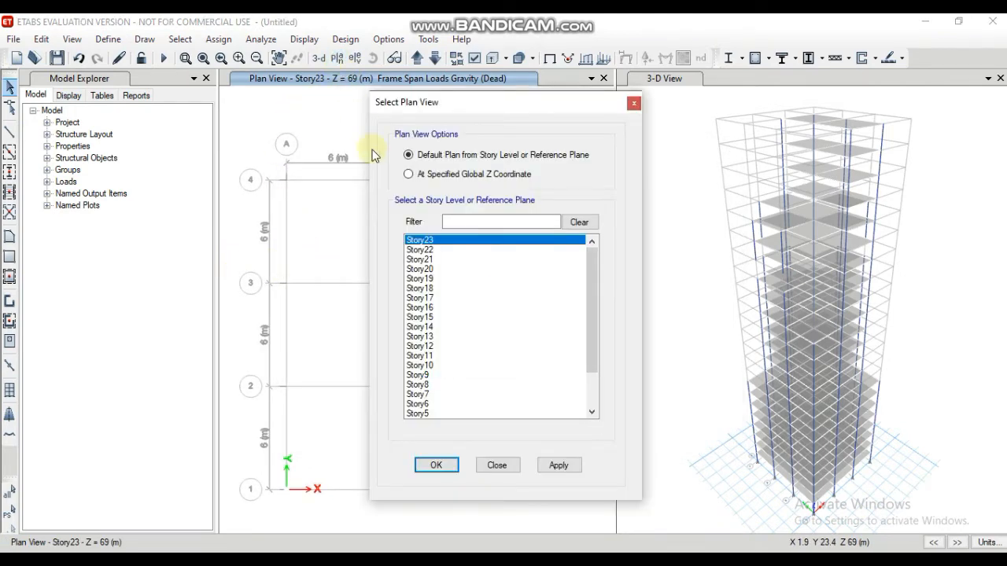
scroll(438, 331, down, 2)
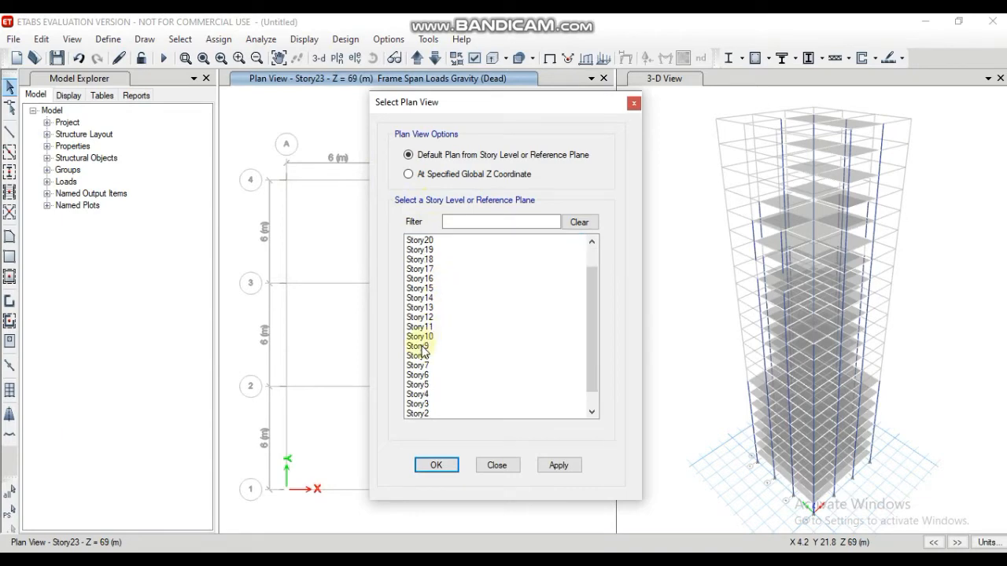
click(417, 404)
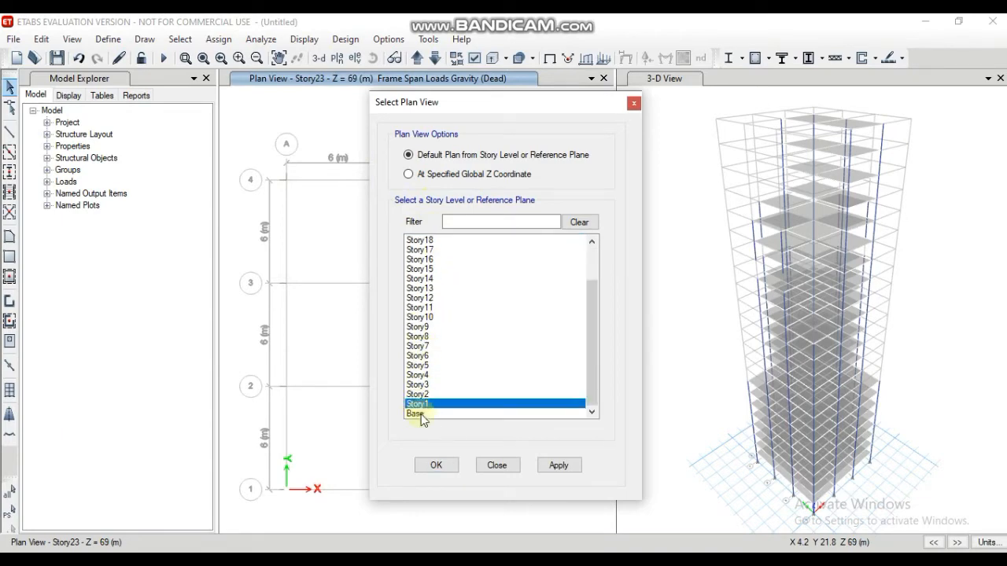
click(437, 466)
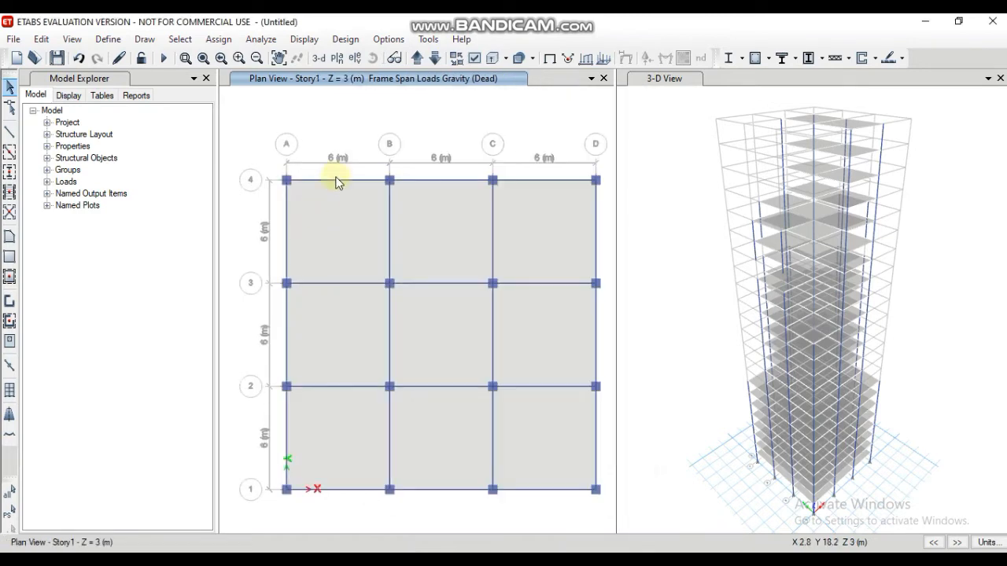
click(428, 180)
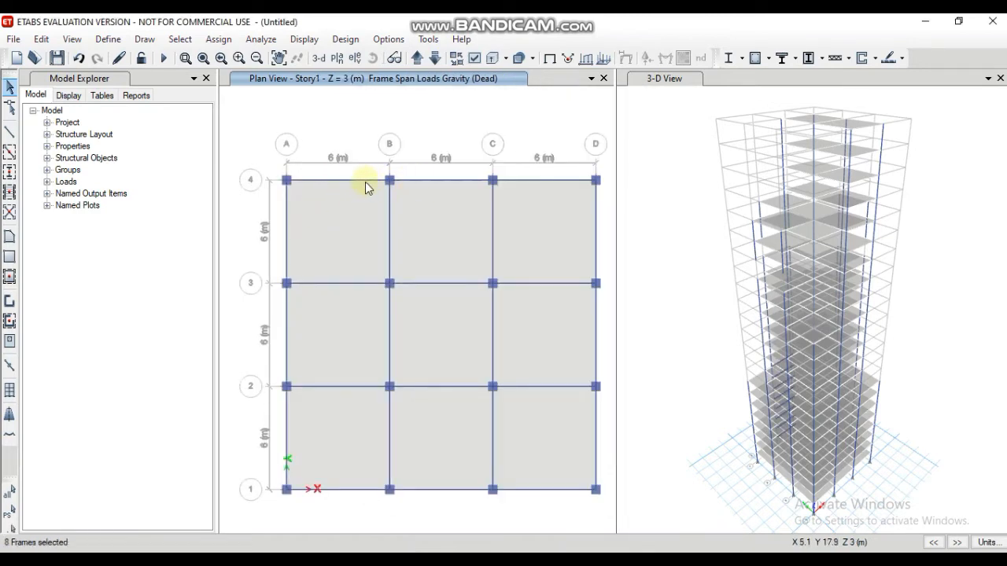
click(360, 181)
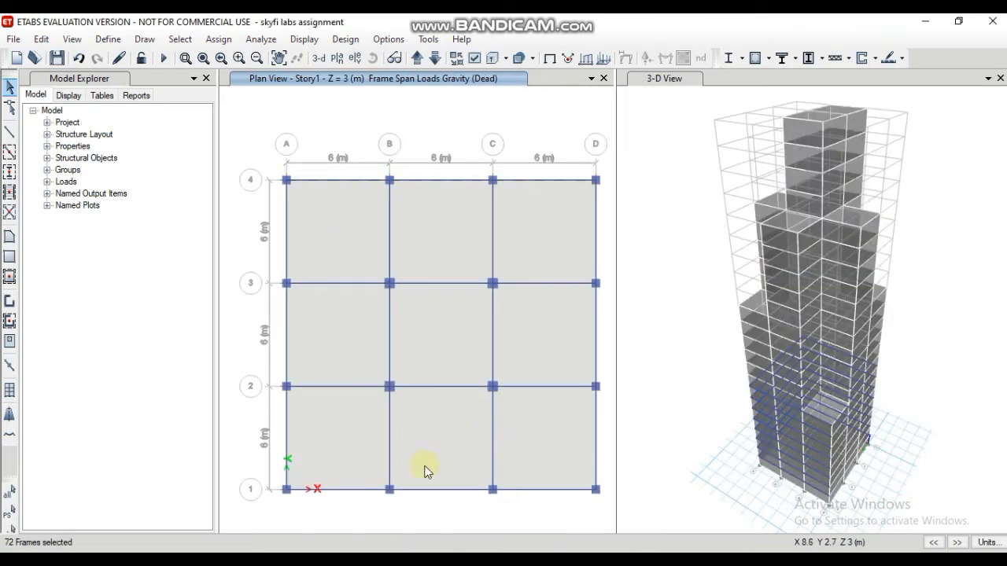
click(359, 490)
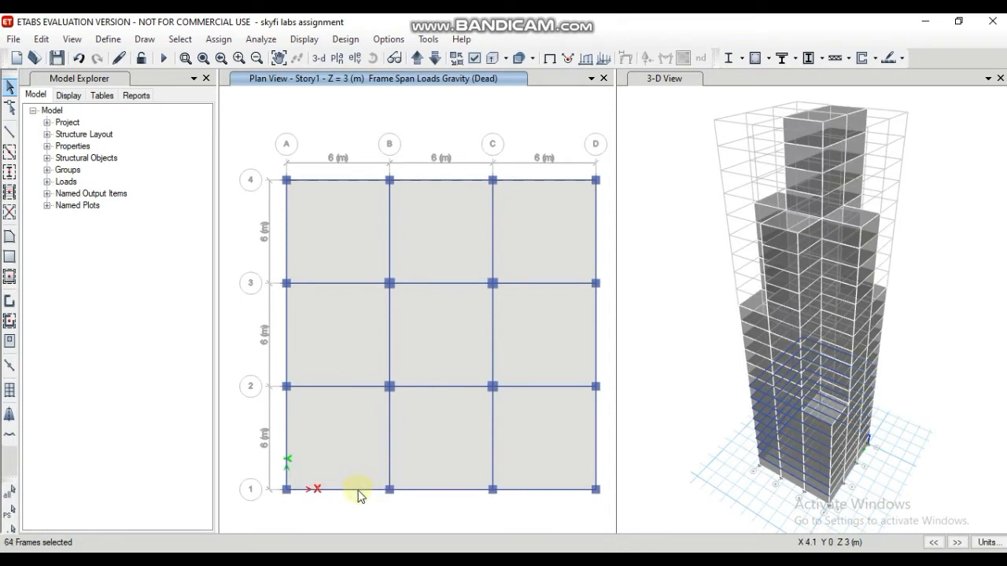
click(286, 433)
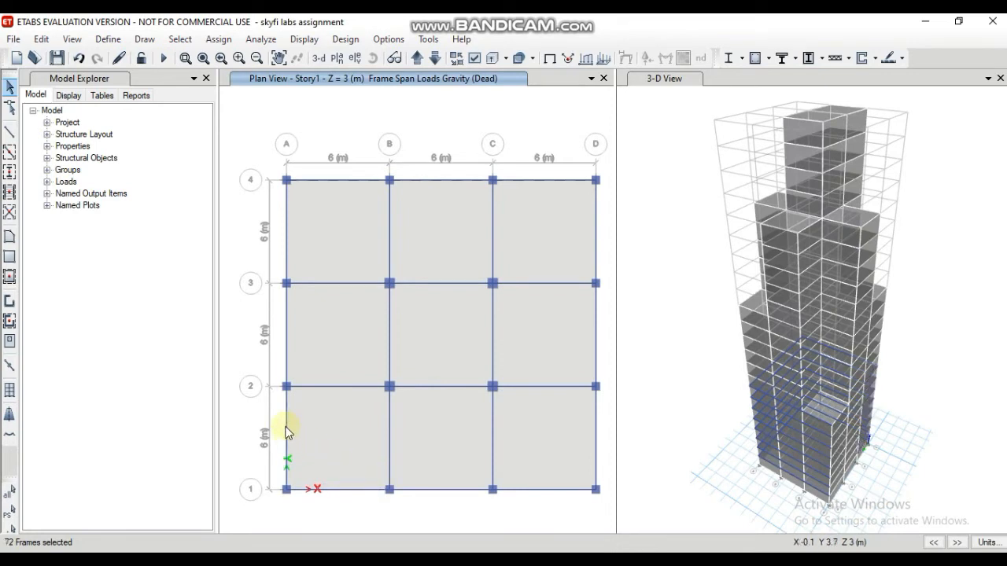
click(287, 356)
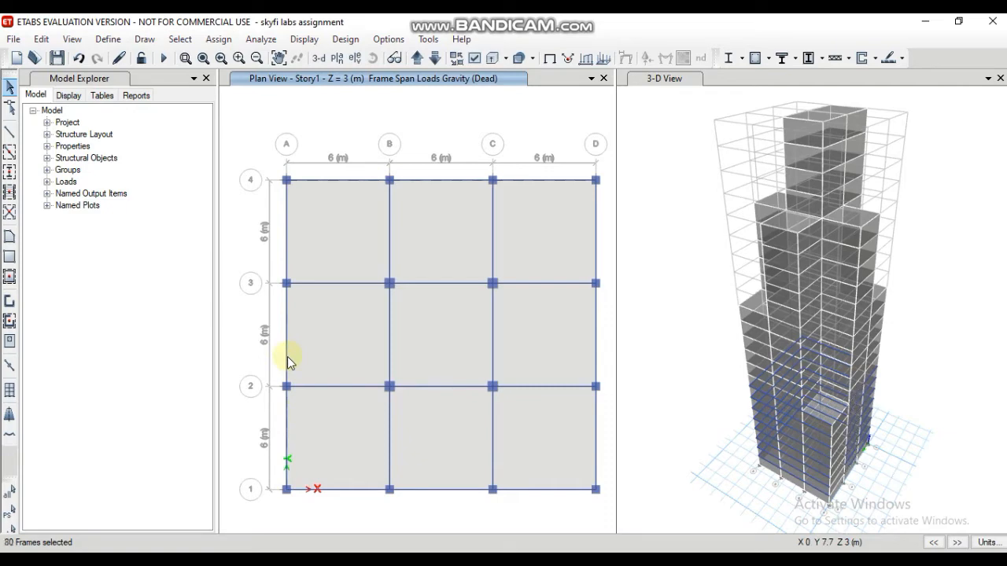
click(287, 254)
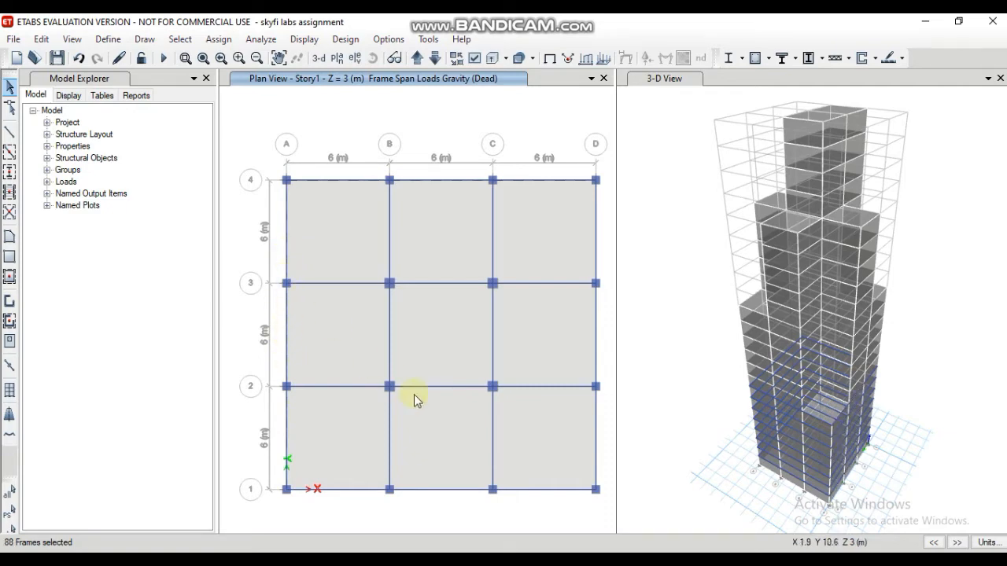
click(596, 452)
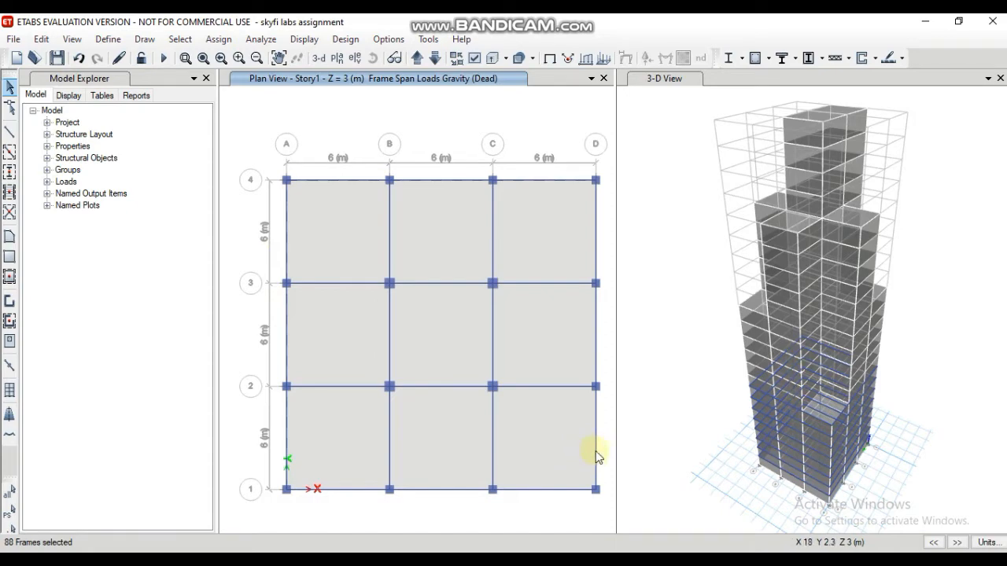
click(350, 491)
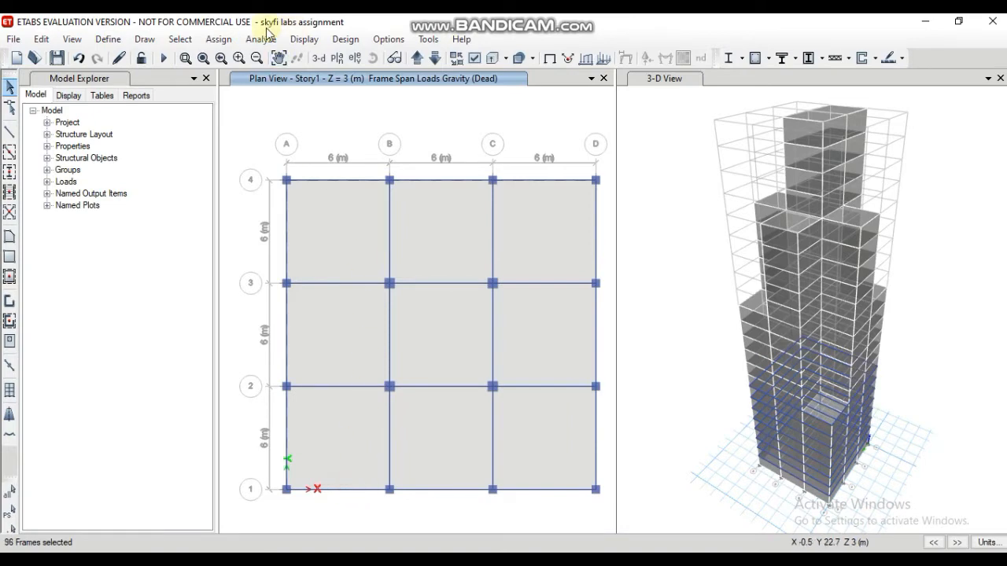
Step: Assign a 0.2 kN/m uniform Dead frame load in the Gravity direction to the selected Story1 perimeter beams, replacing existing loads
click(231, 43)
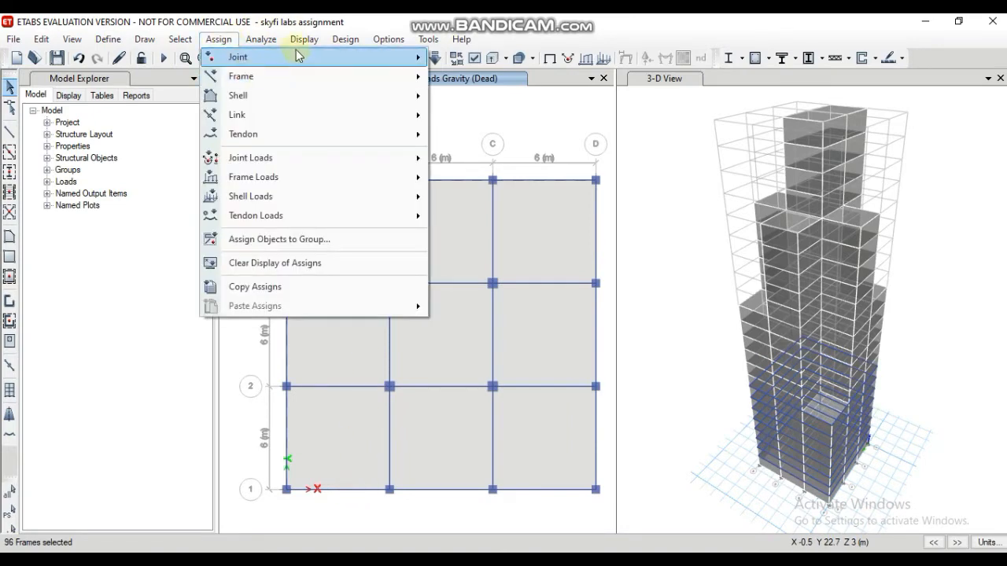
click(251, 77)
mouse_move(348, 180)
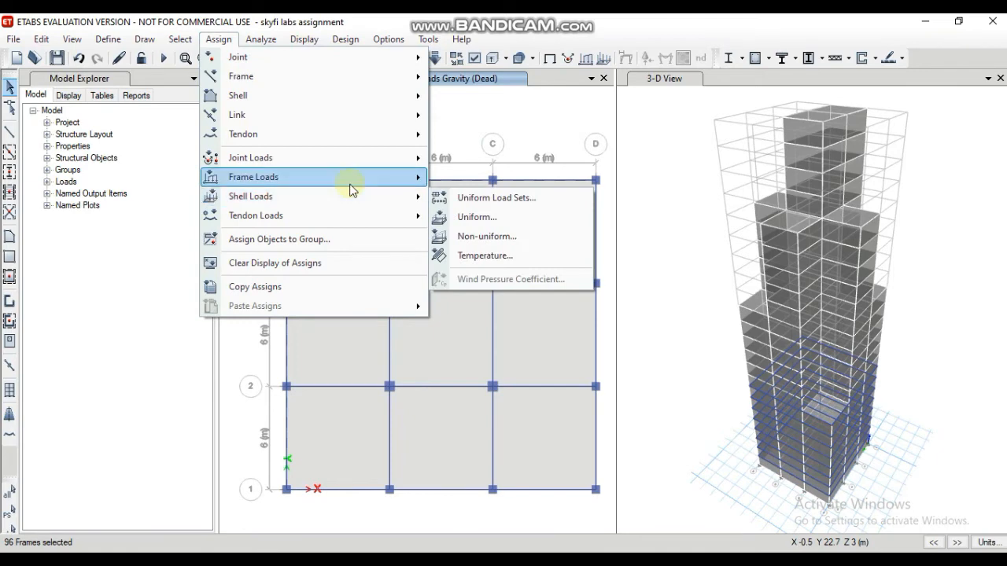
click(474, 198)
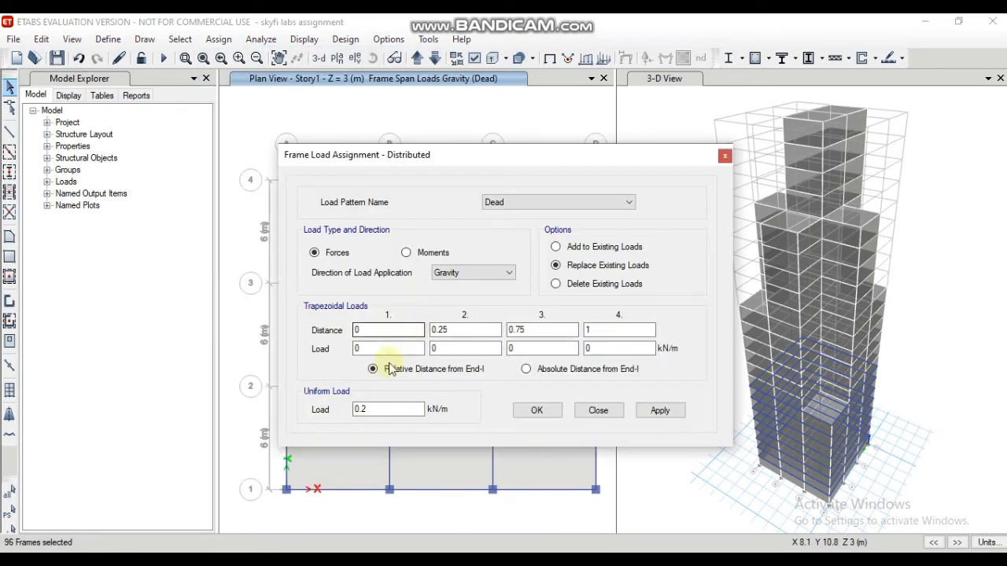
click(659, 412)
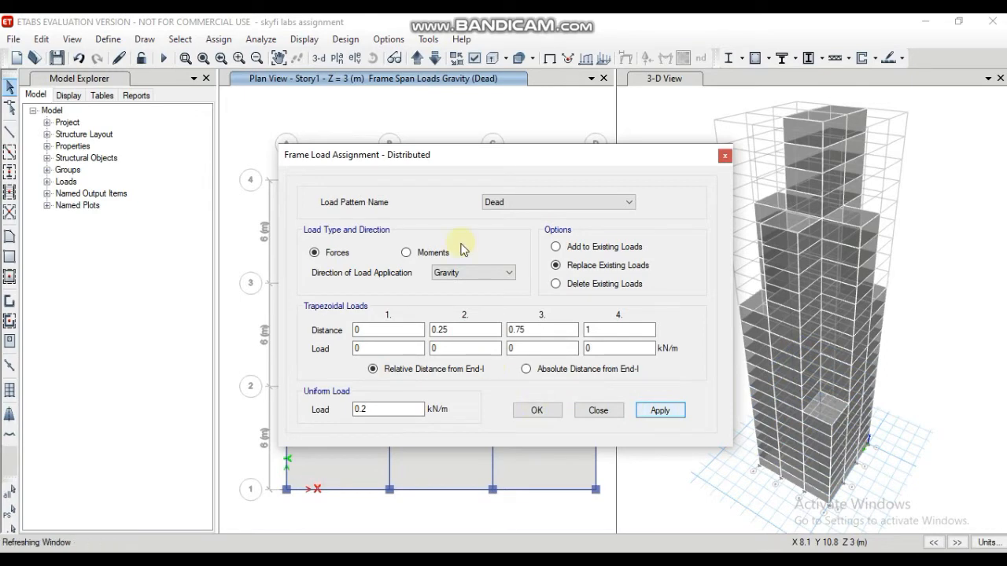
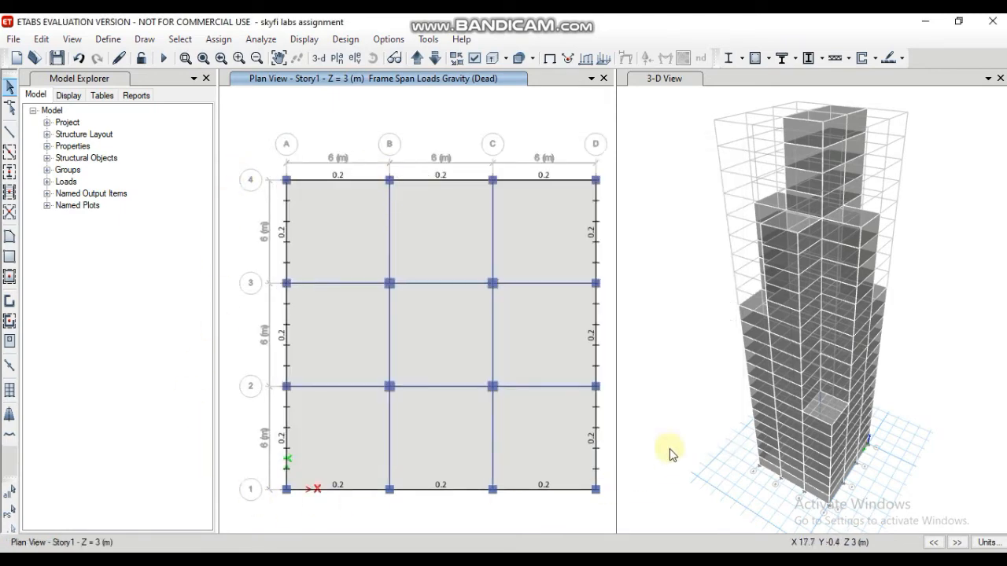
Step: Display the Story9 plan and select its twelve perimeter beams, together with those on its similar stories
click(336, 59)
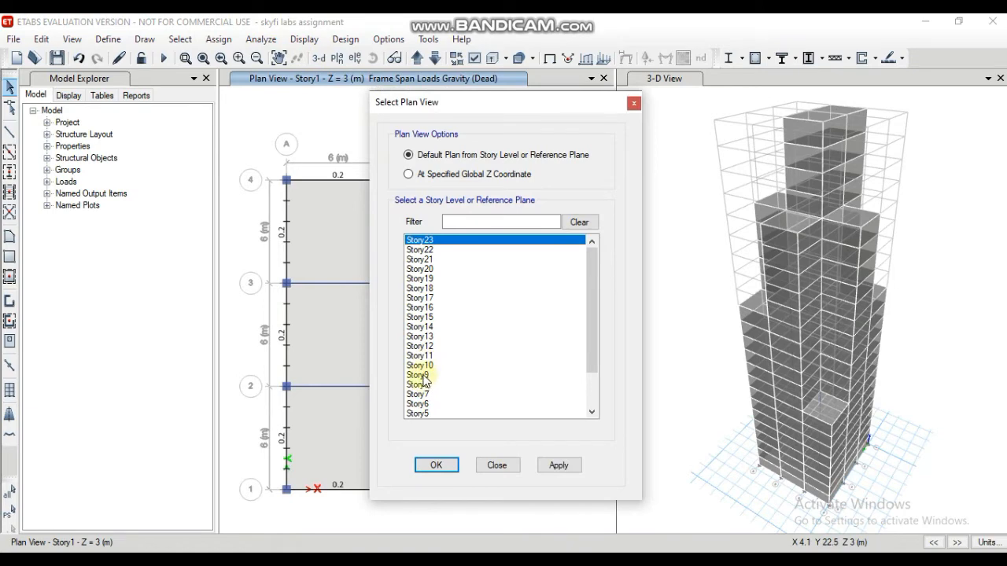
click(423, 376)
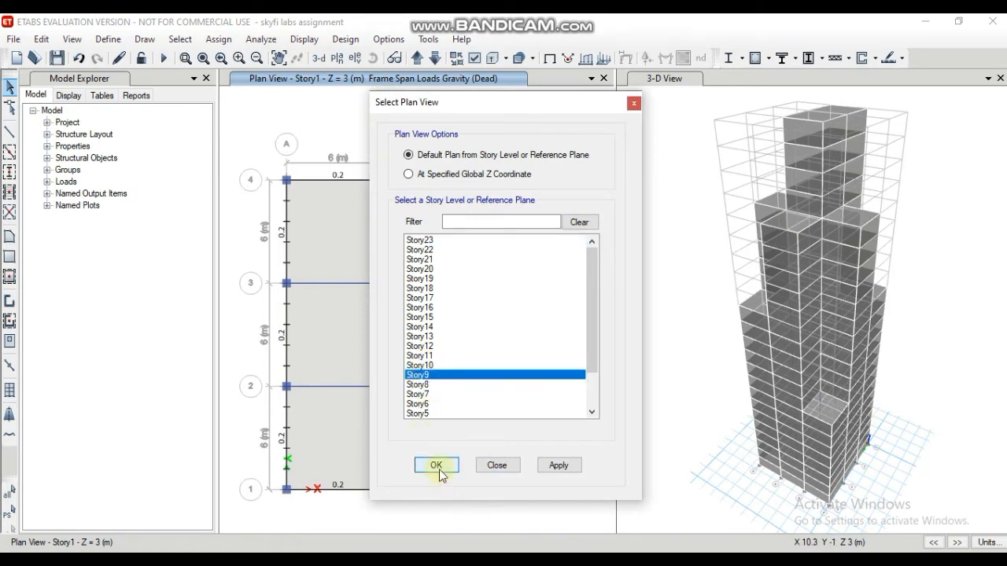
click(438, 470)
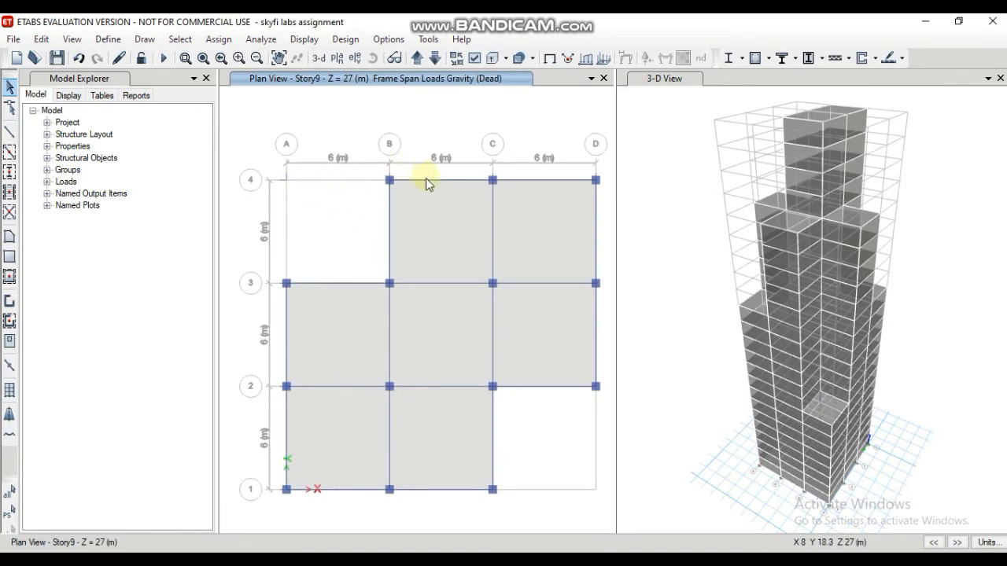
click(426, 179)
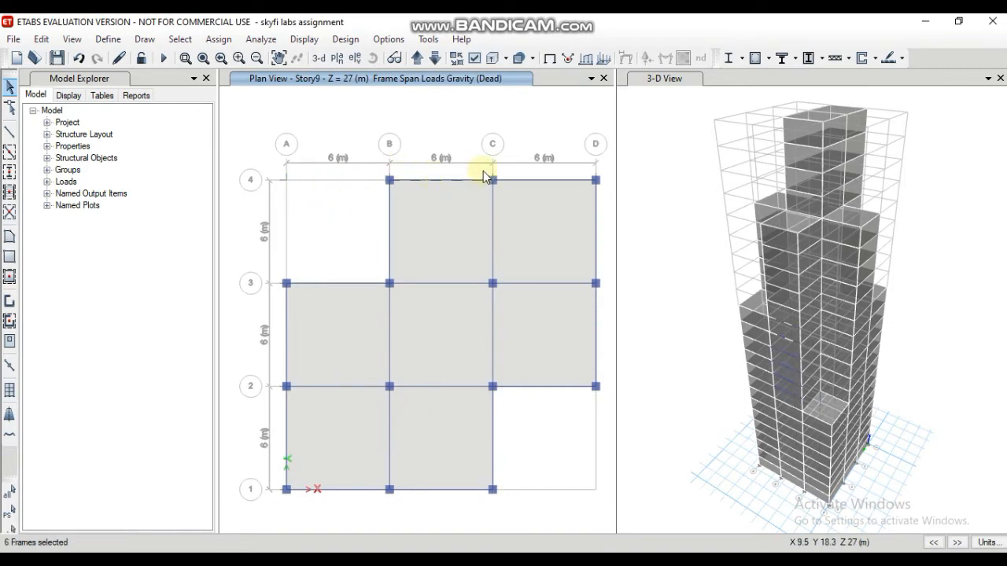
click(530, 179)
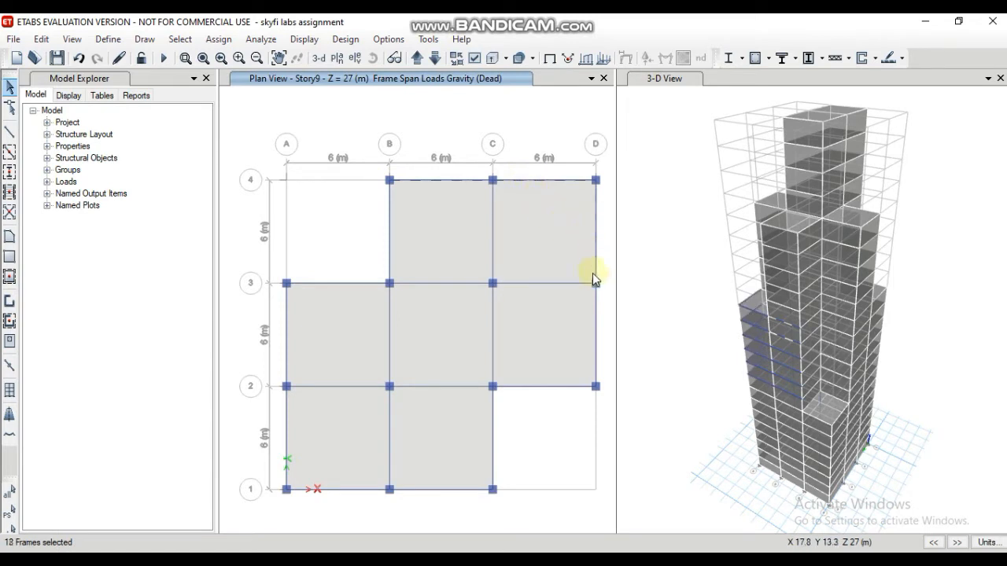
click(596, 339)
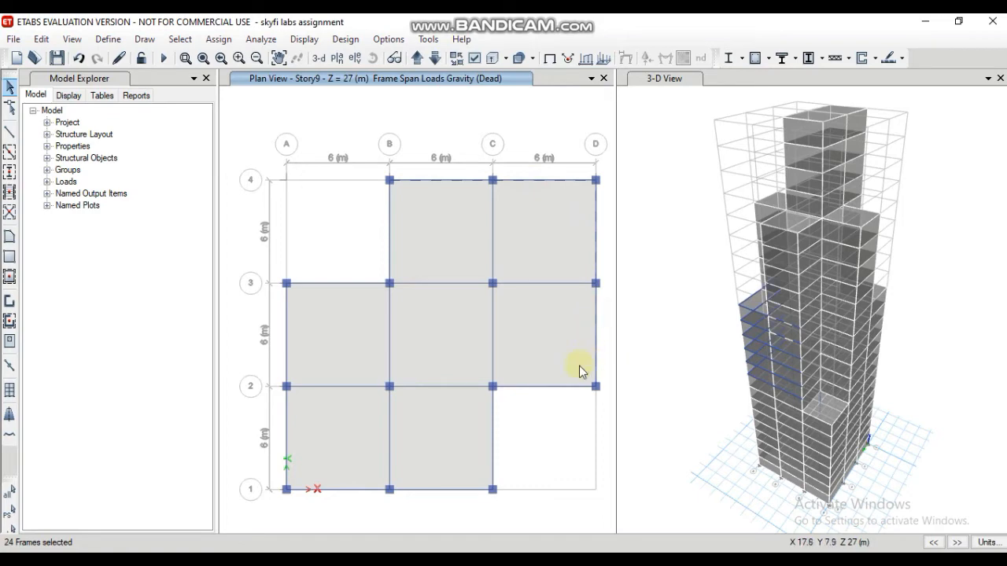
click(534, 387)
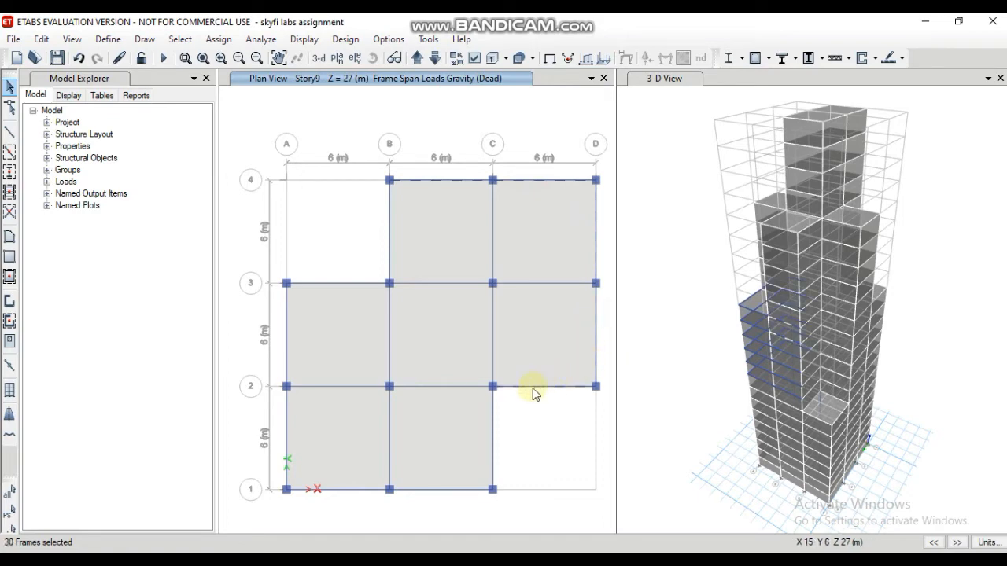
click(491, 437)
click(440, 489)
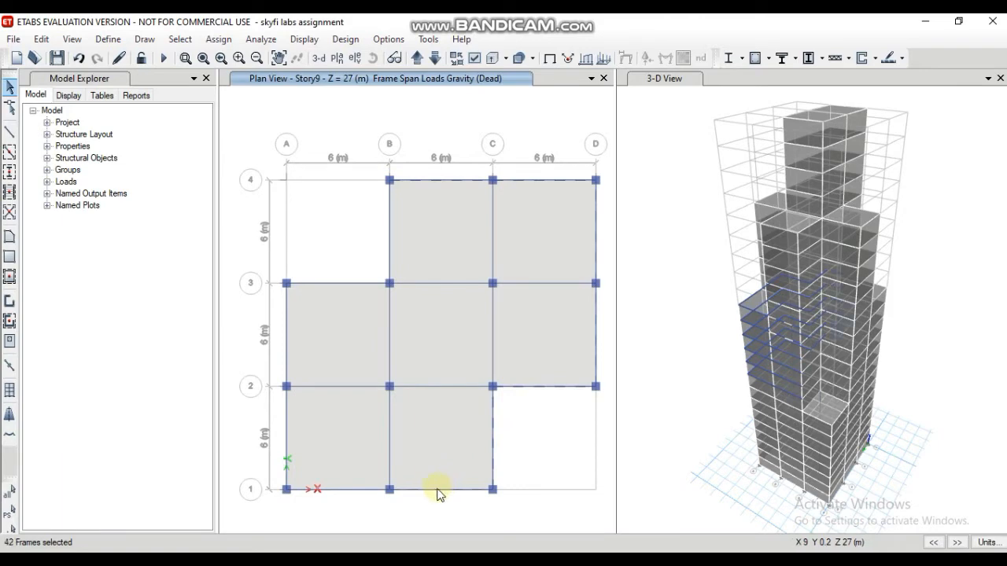
click(342, 489)
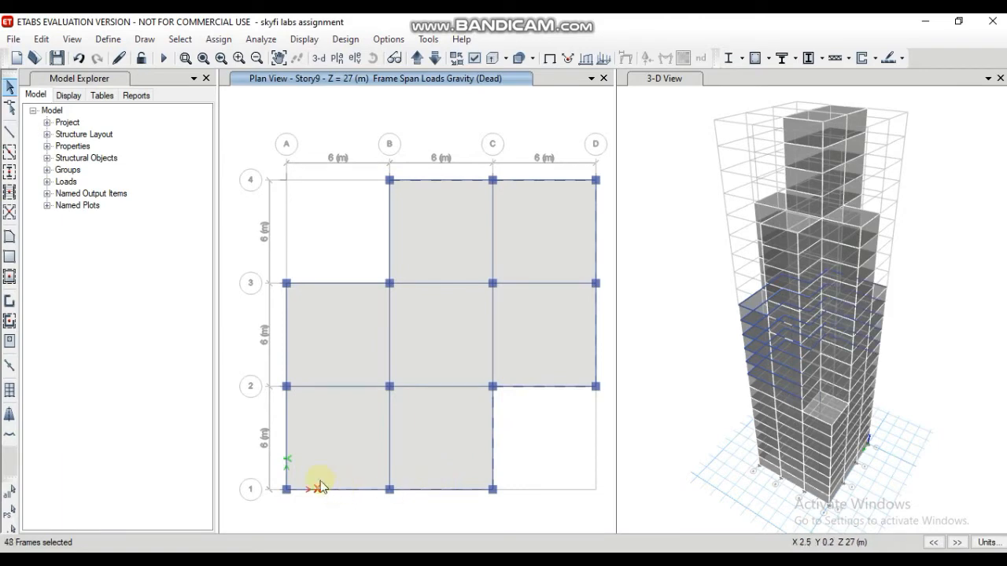
click(287, 437)
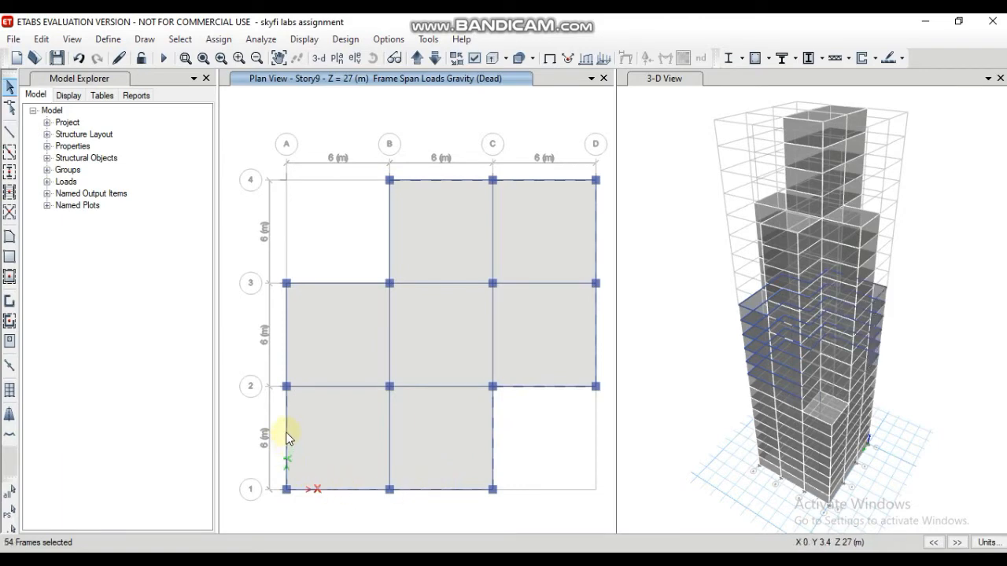
click(287, 353)
click(334, 288)
click(390, 252)
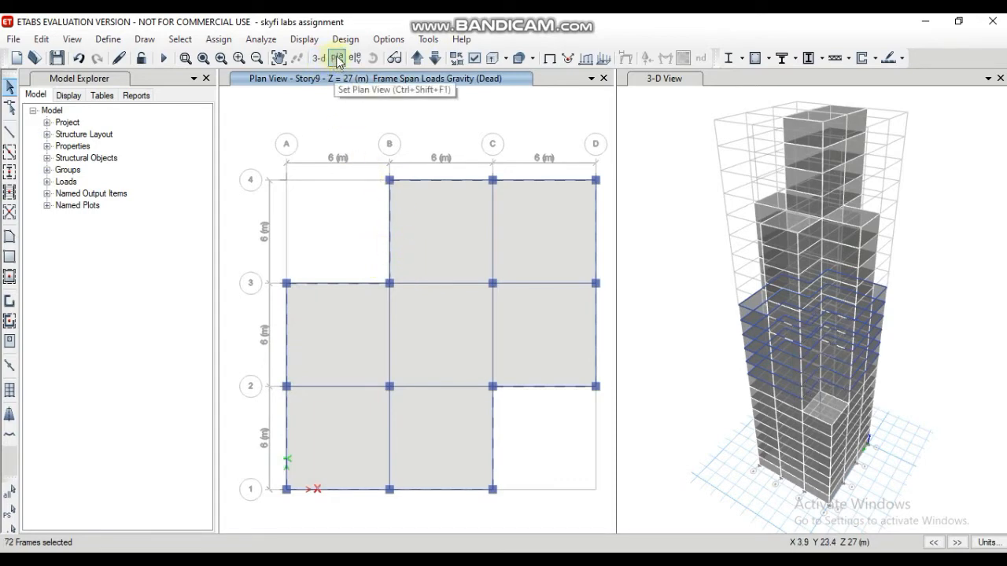
Step: Assign a 0.2 kN/m uniform Dead frame load in the Gravity direction to the selected Story9 perimeter beams, replacing existing loads
click(219, 40)
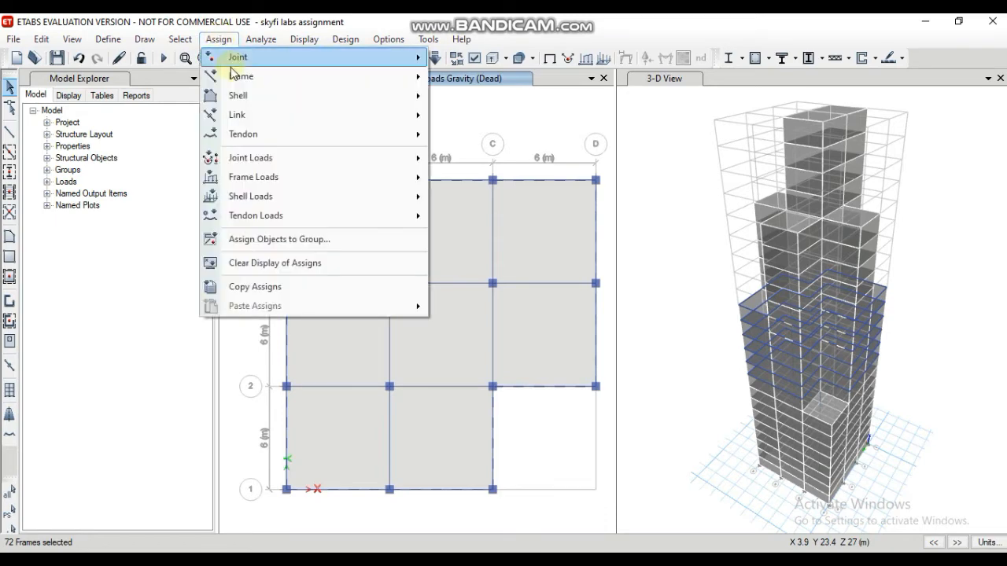
mouse_move(278, 218)
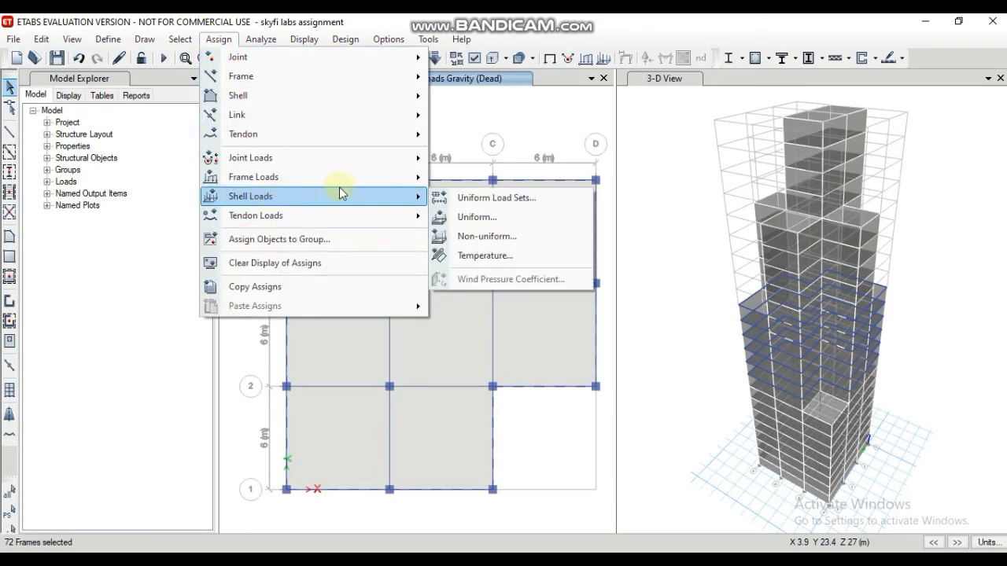
mouse_move(415, 178)
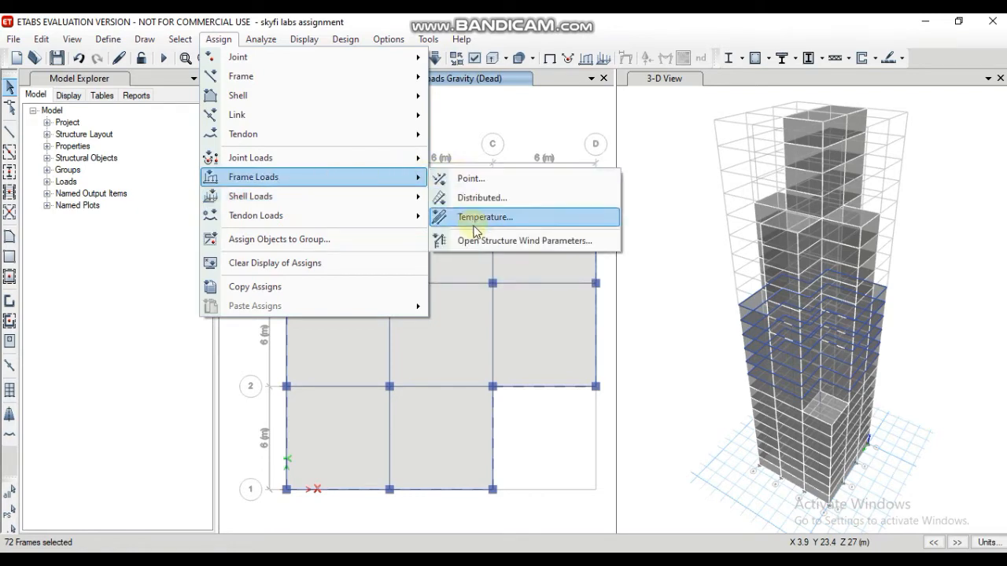
click(479, 197)
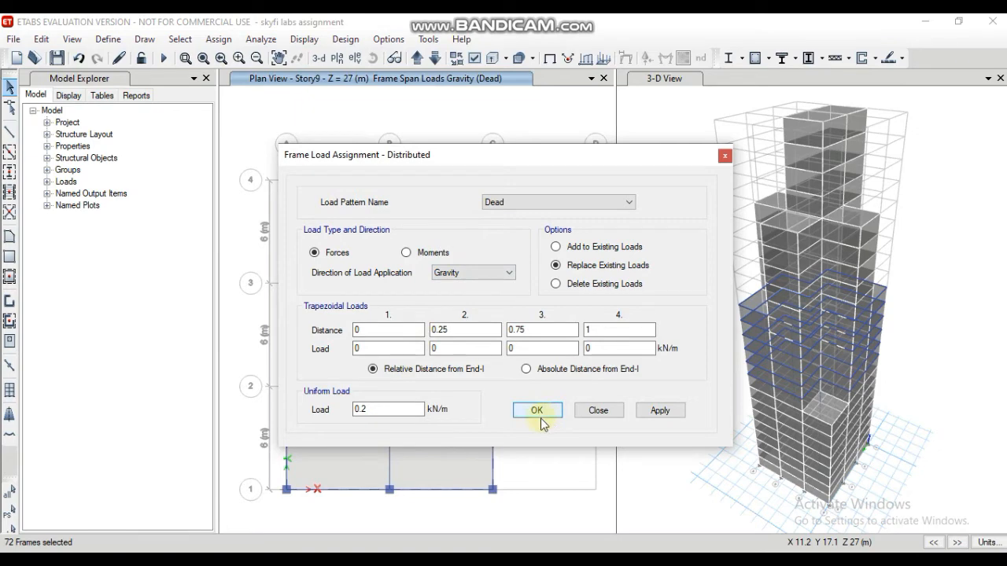
click(659, 411)
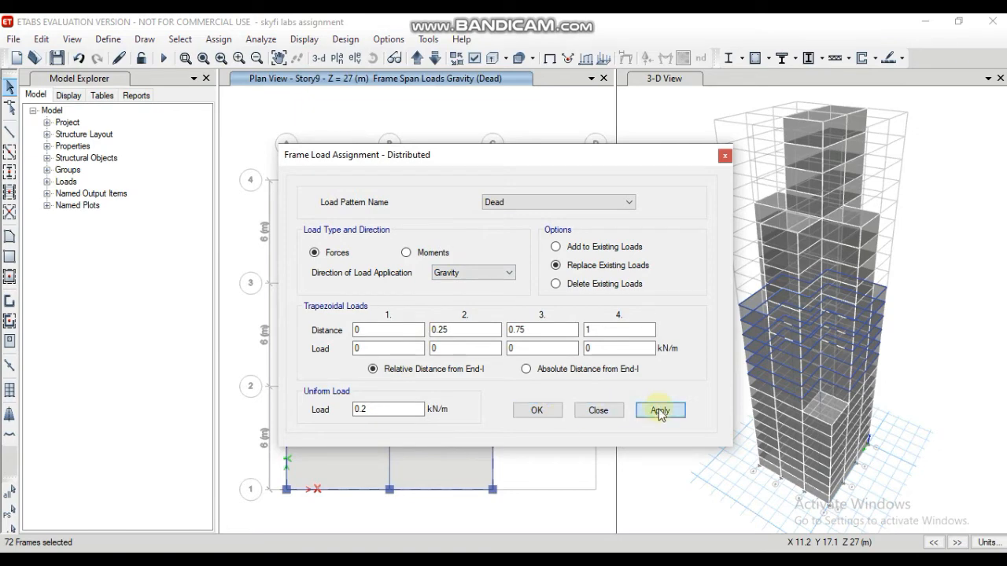
click(537, 411)
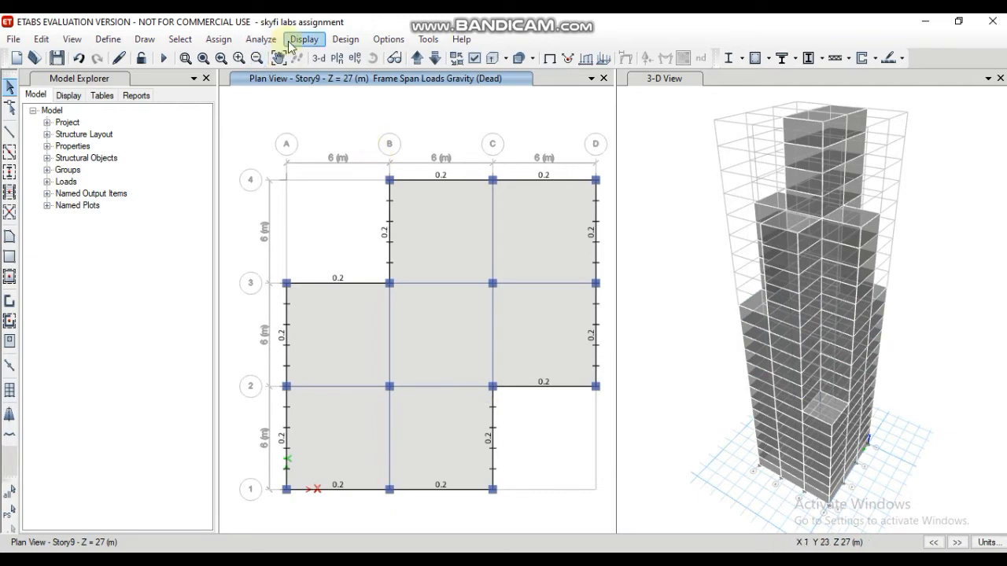
Step: Display the Story16 plan and select the twelve perimeter beams of its cross-shaped floor, together with those on its similar stories
click(336, 58)
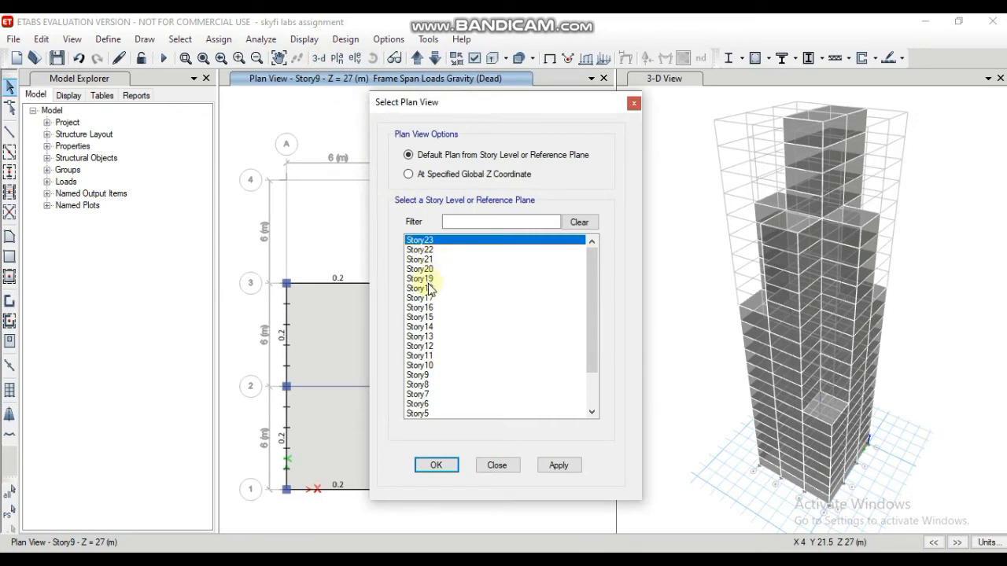
scroll(428, 284, down, 1)
scroll(429, 284, up, 1)
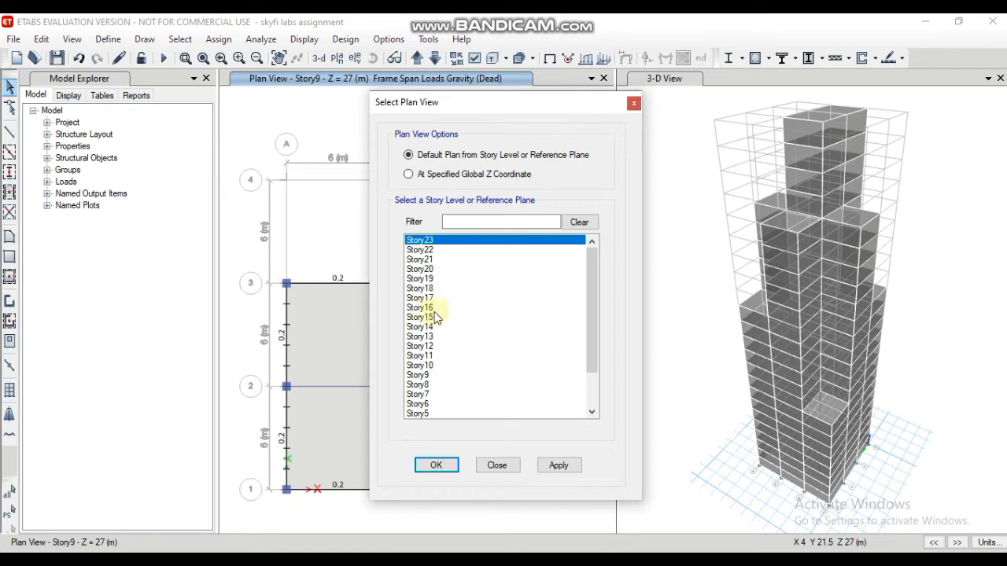
click(432, 308)
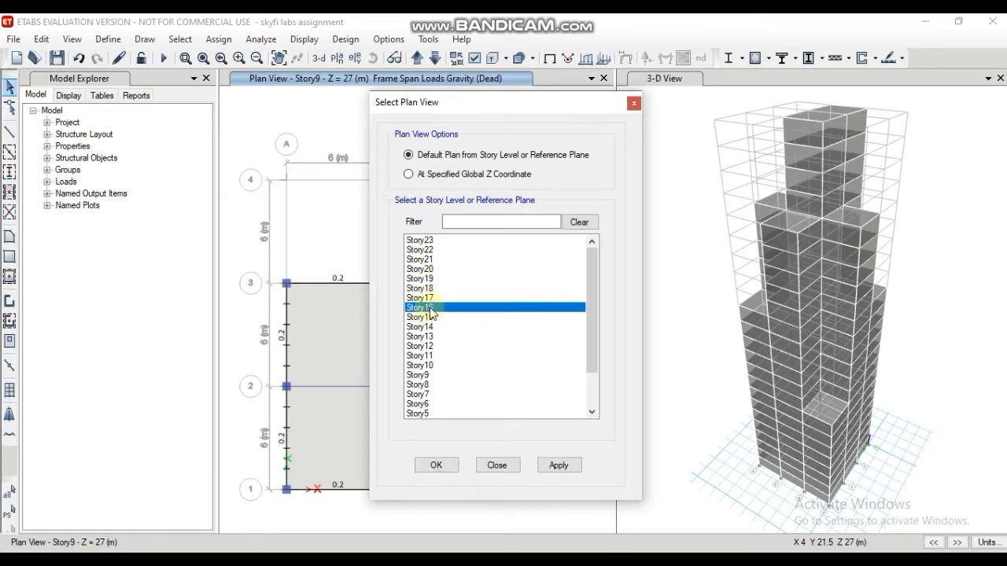
click(443, 465)
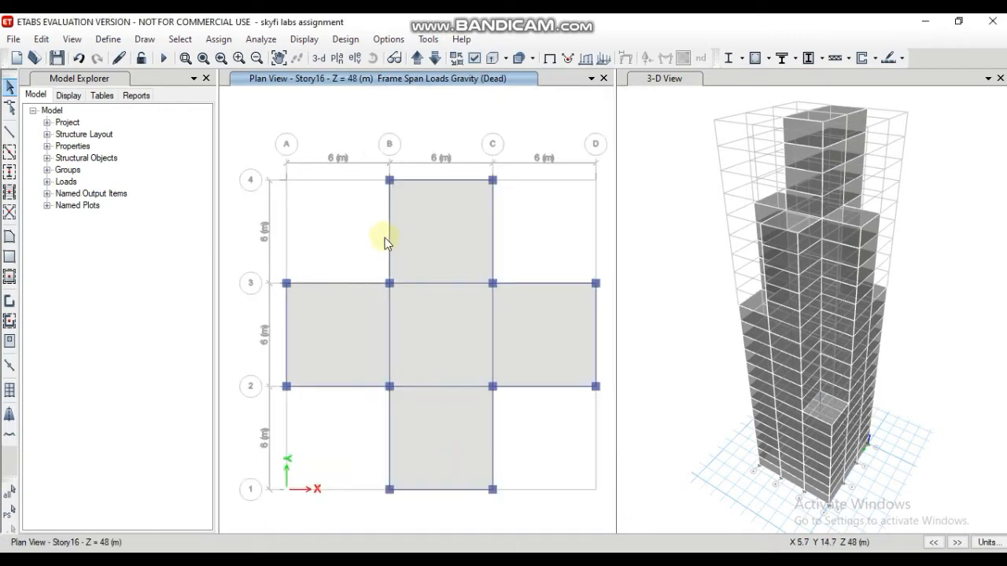
click(389, 236)
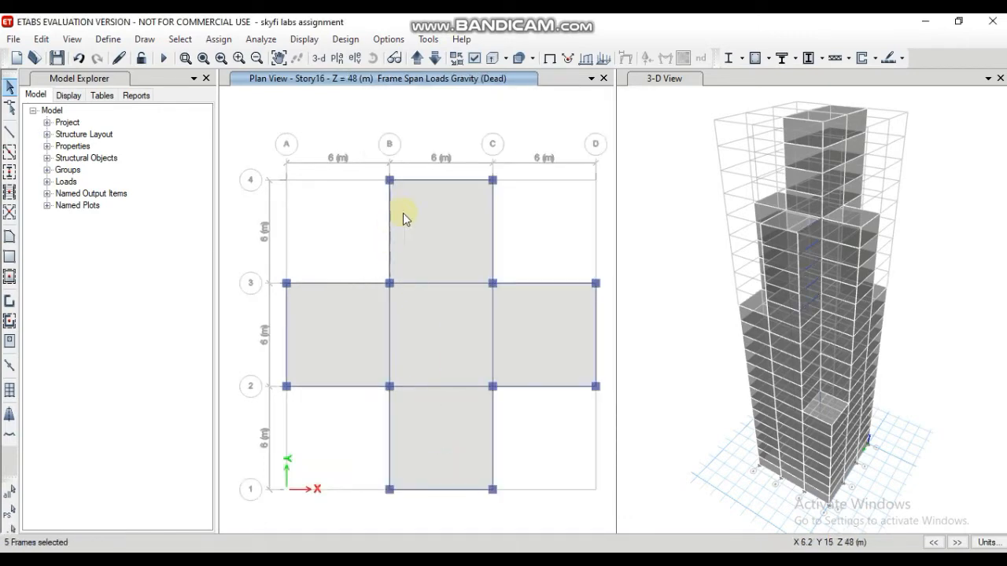
click(443, 181)
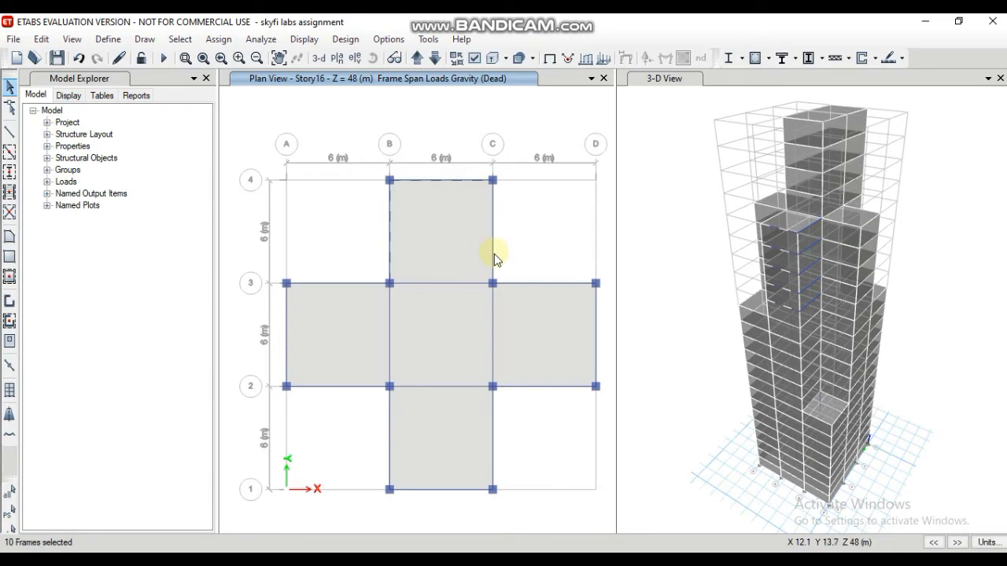
click(493, 256)
click(549, 284)
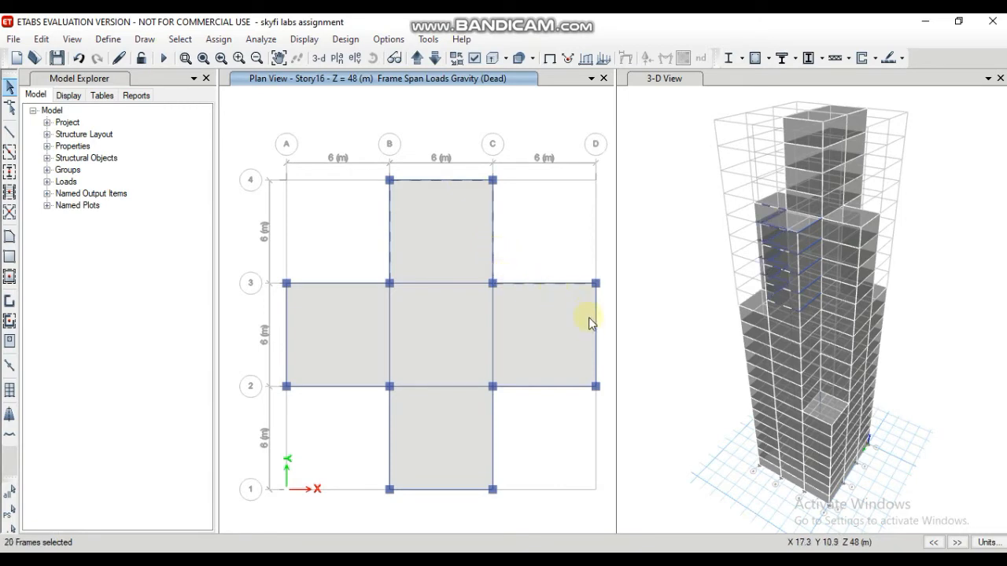
click(596, 347)
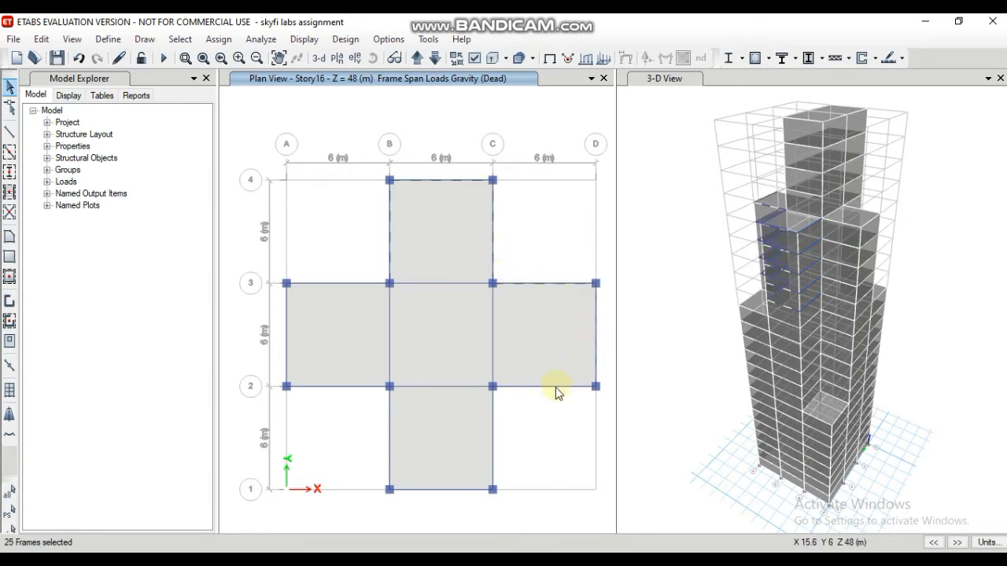
click(551, 387)
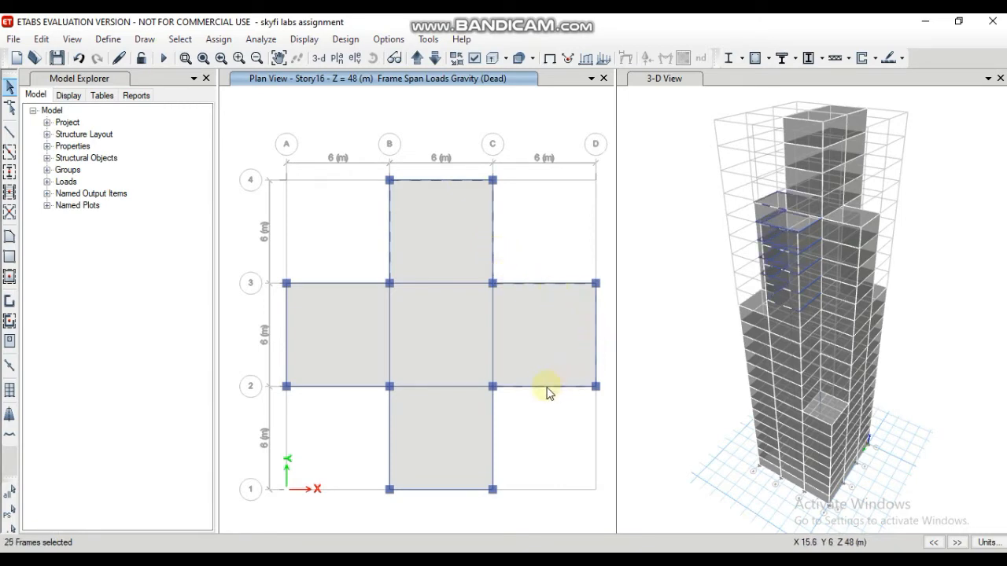
click(493, 431)
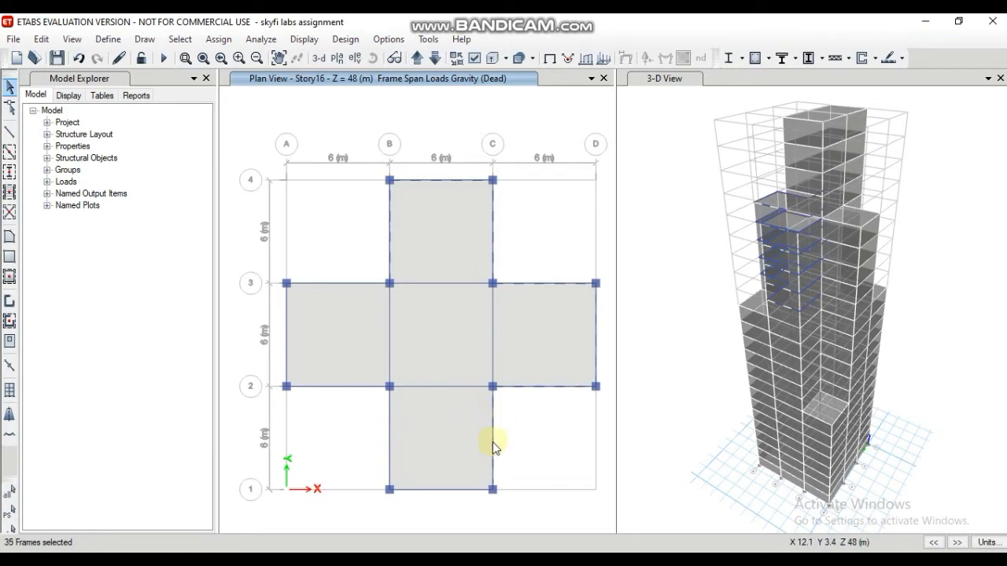
click(463, 490)
click(390, 457)
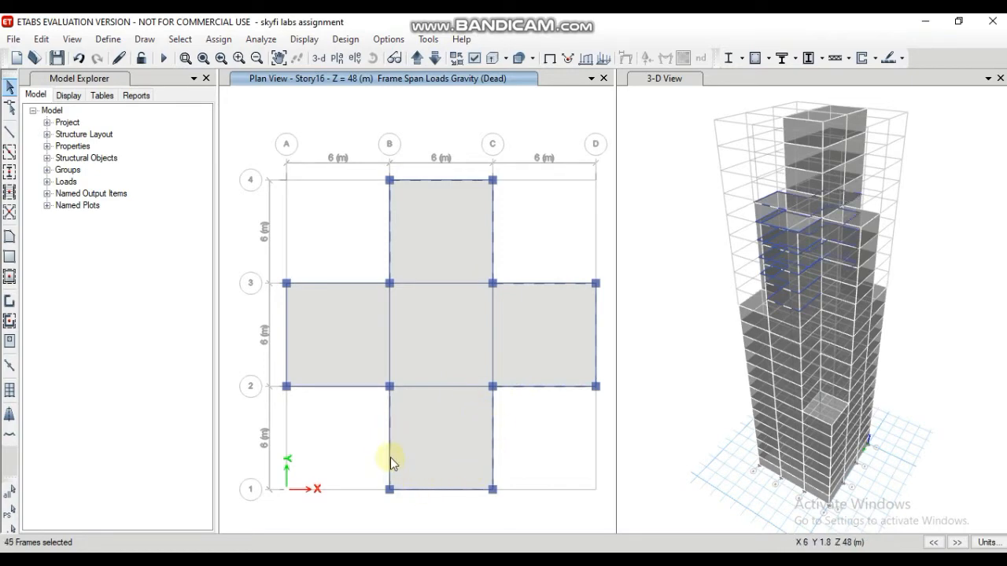
click(352, 387)
click(285, 358)
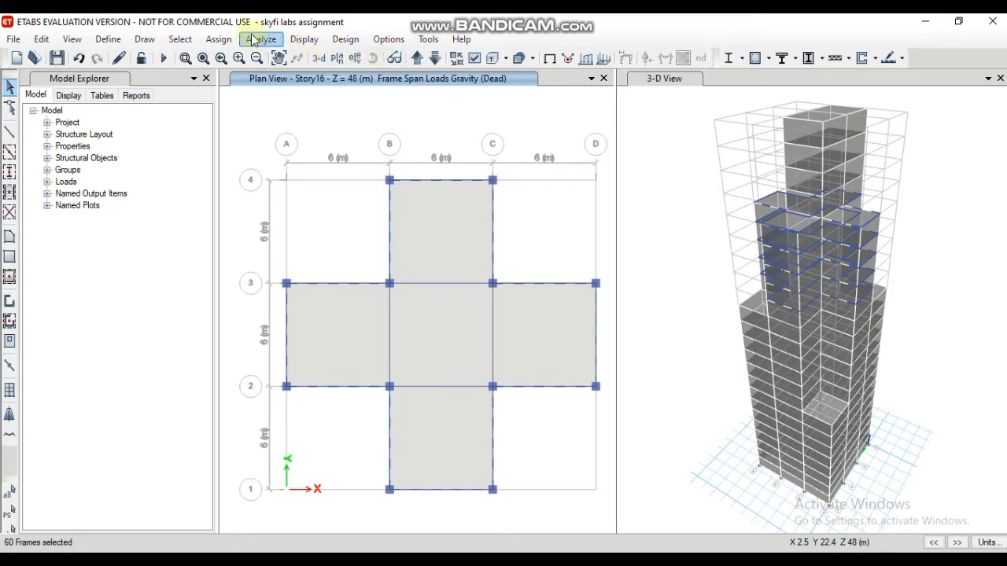
Step: Assign a 0.2 kN/m uniform Dead frame load in the Gravity direction to the selected Story16 perimeter beams, replacing existing loads
click(220, 41)
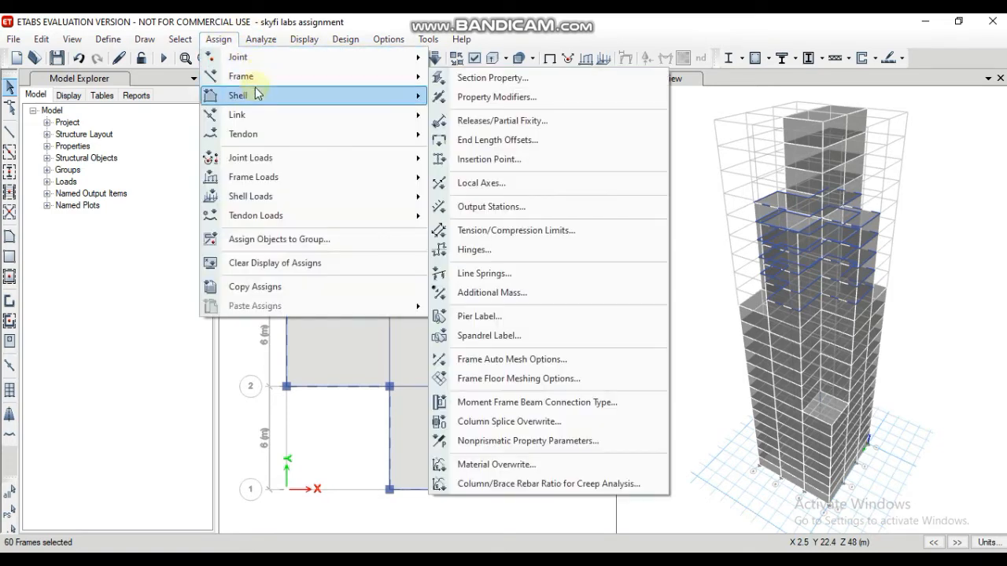
mouse_move(270, 202)
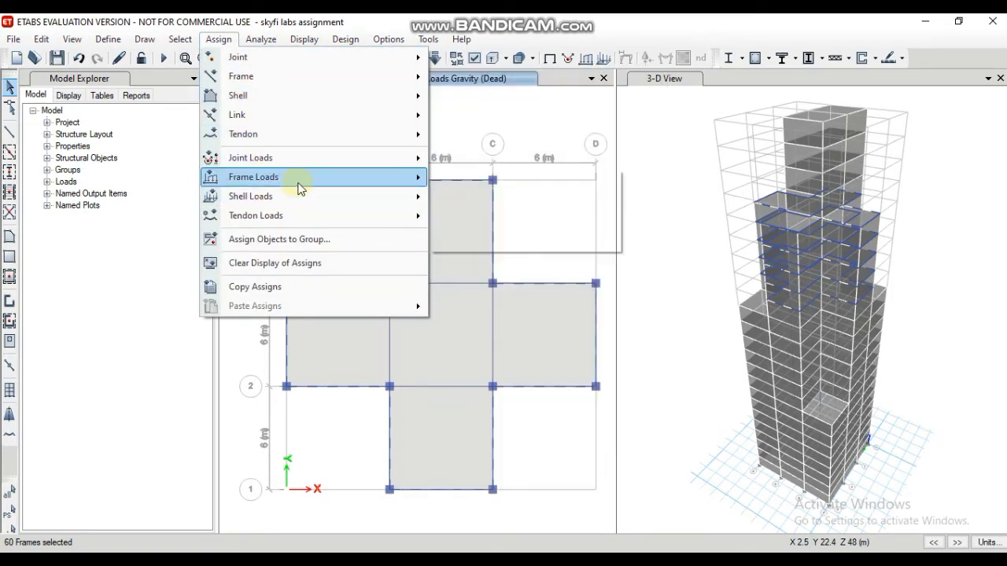
mouse_move(419, 178)
click(472, 198)
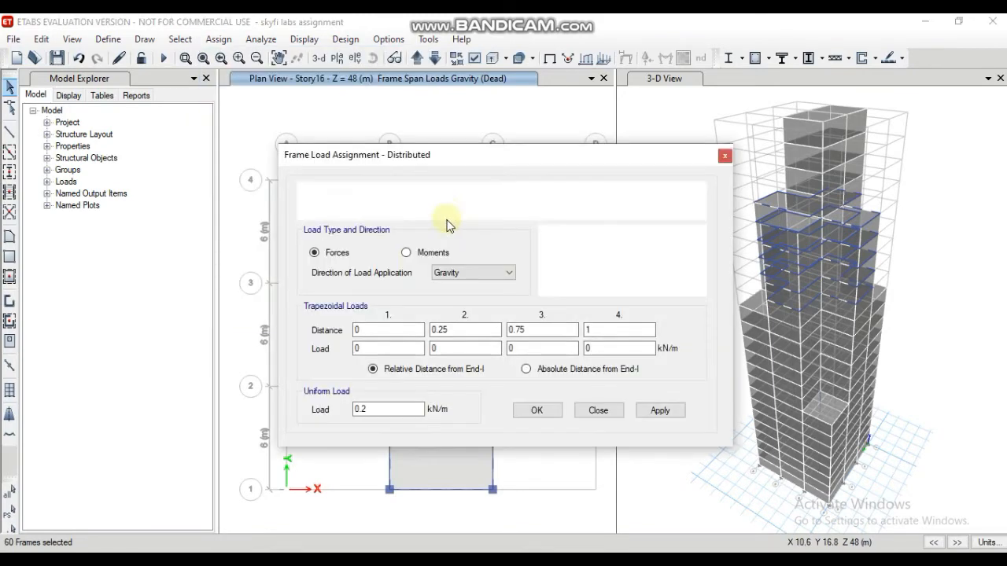
click(647, 412)
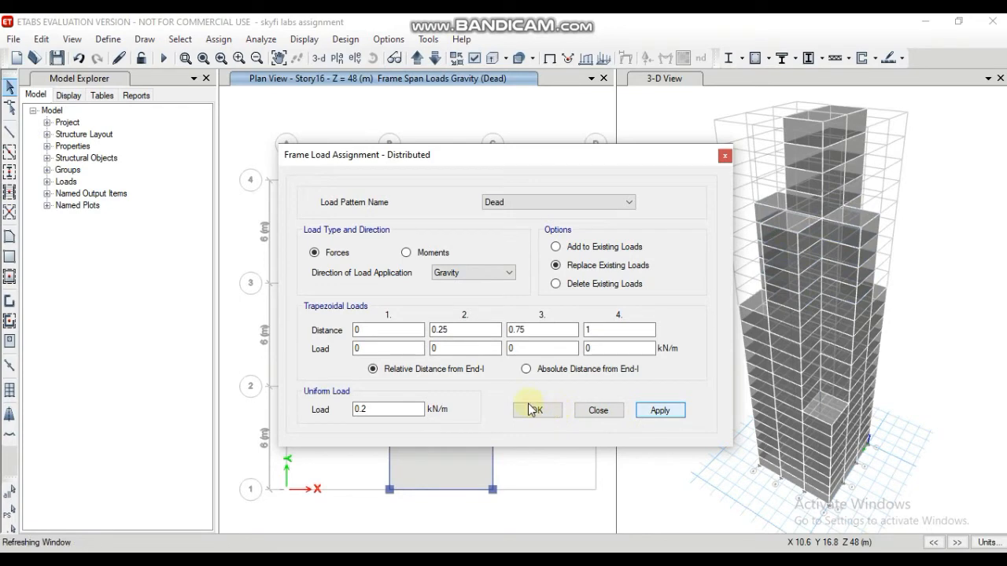
click(537, 413)
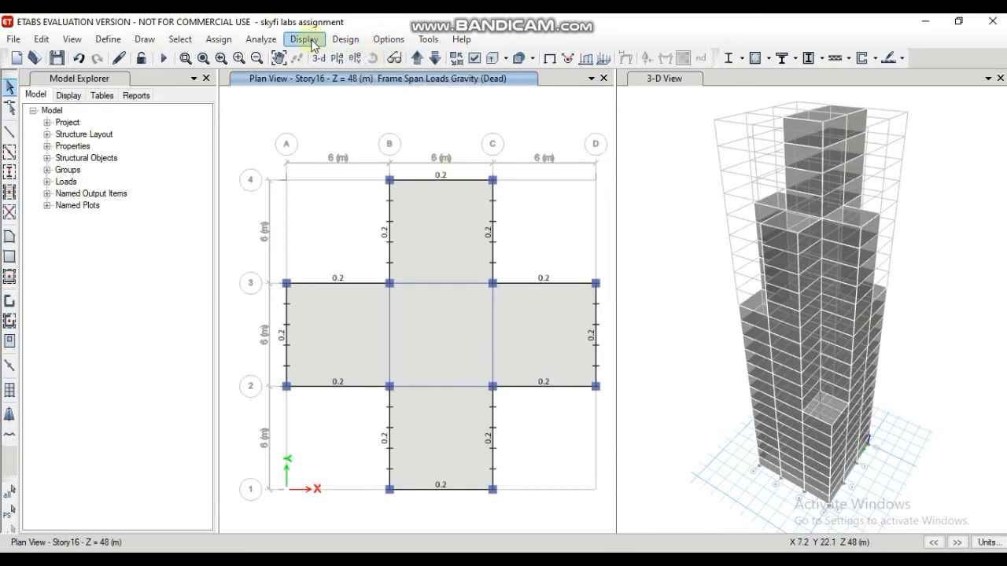
Step: Display the Story23 plan and select the six perimeter beams of its rectangular floor, together with those on its similar stories
click(336, 58)
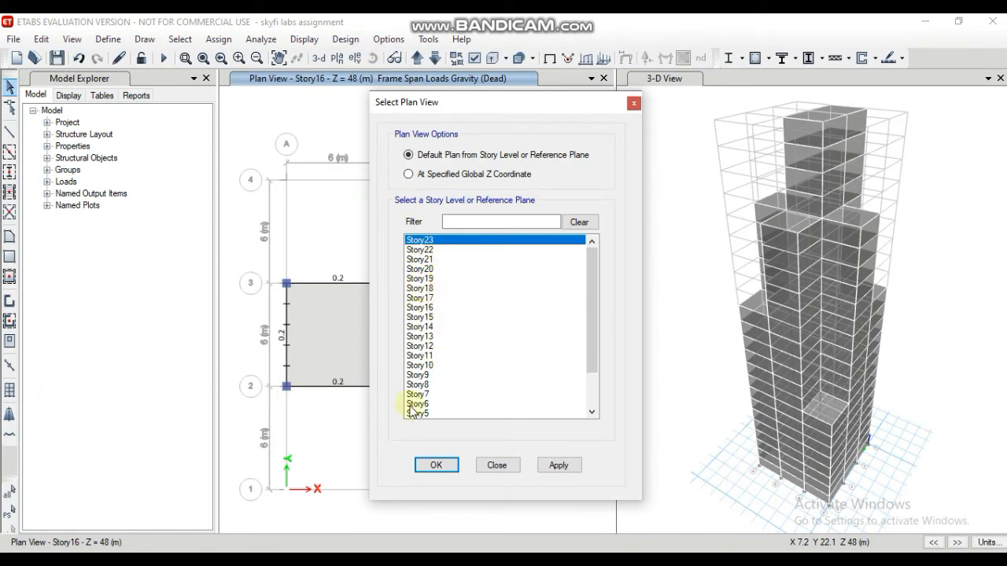
click(437, 466)
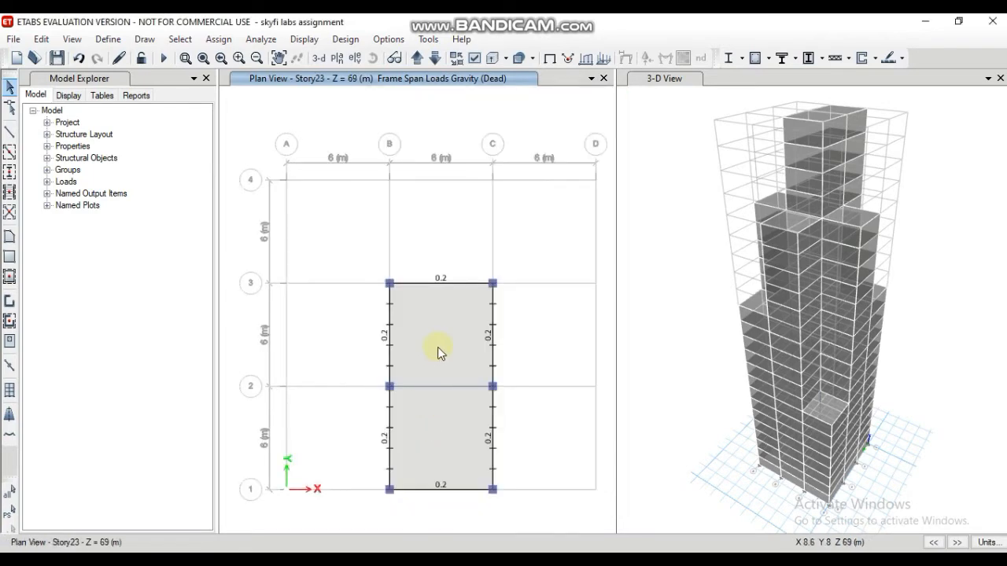
click(458, 284)
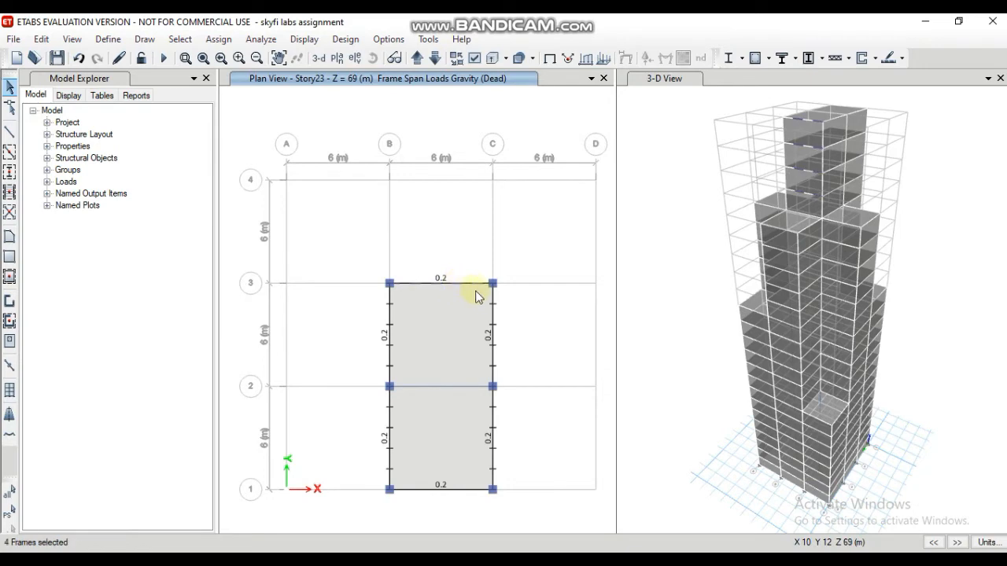
click(490, 354)
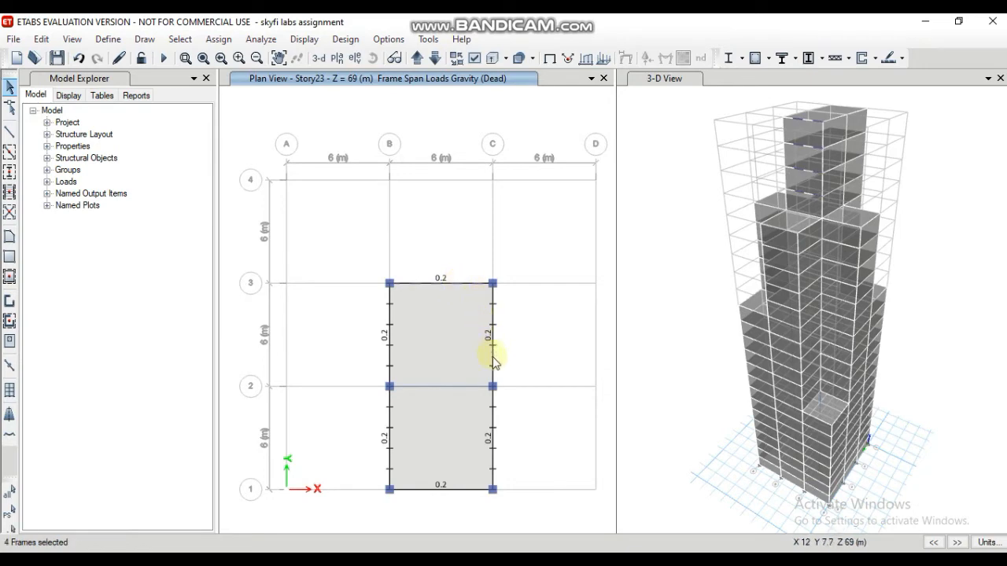
click(493, 455)
click(466, 489)
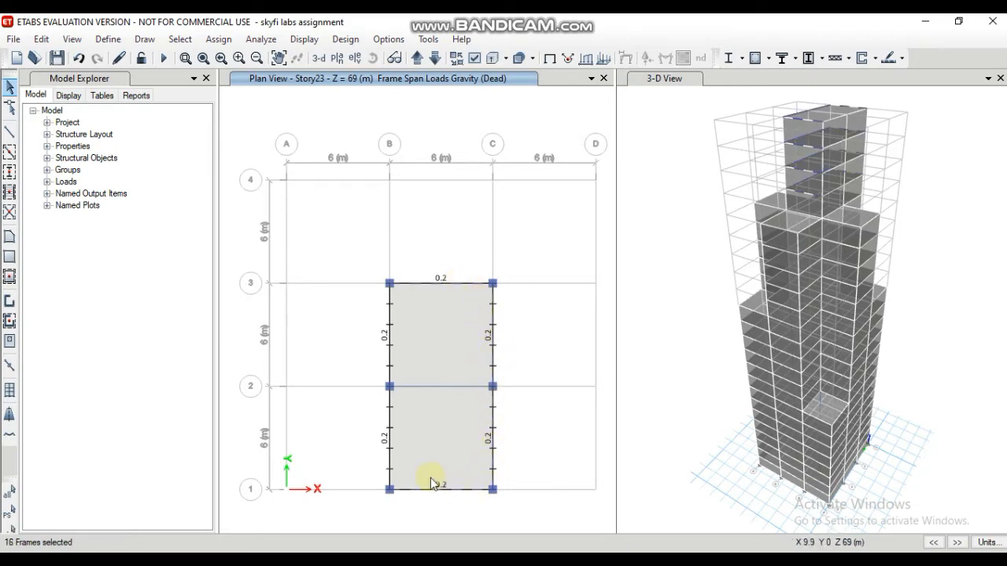
click(388, 436)
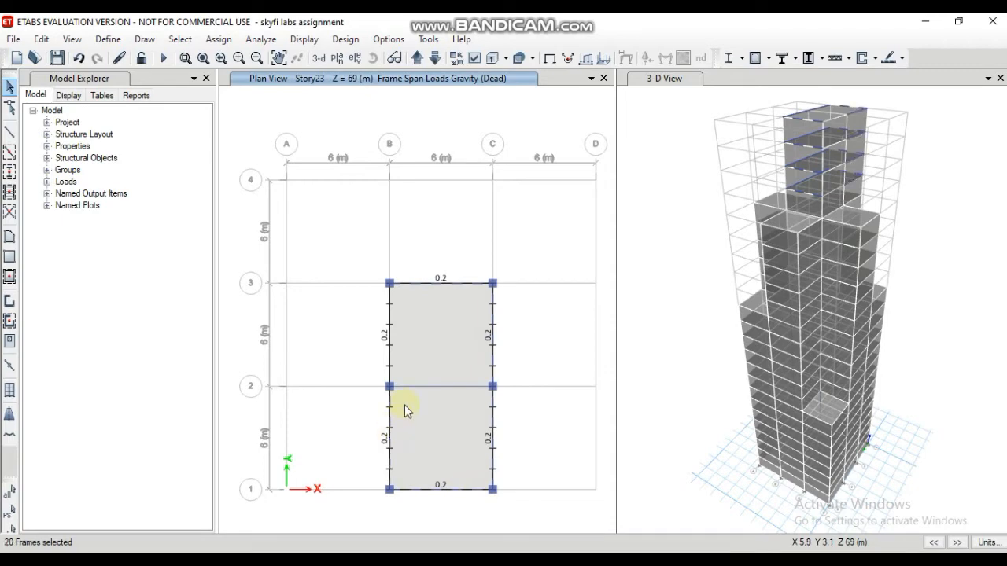
click(388, 343)
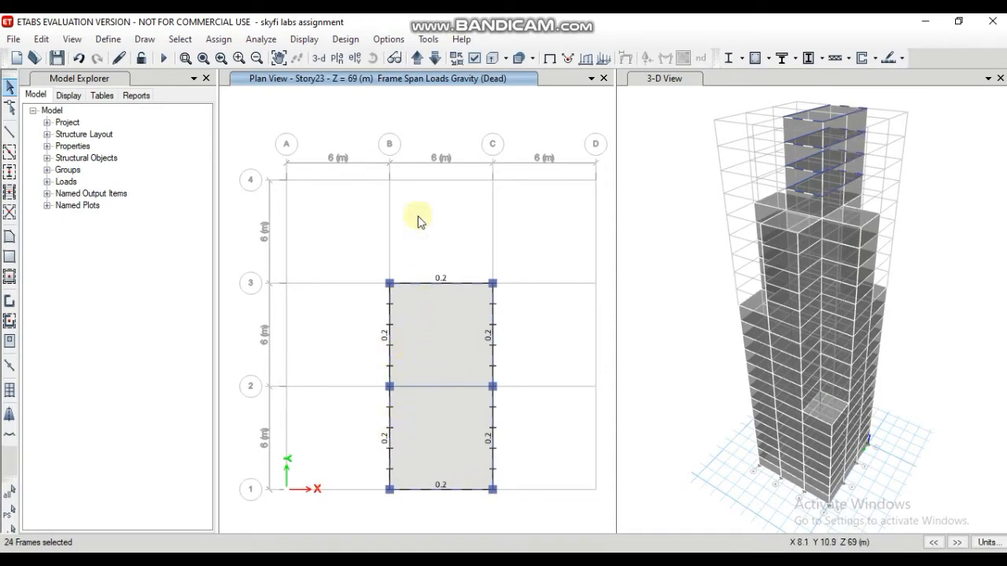
Step: Delete the existing distributed Dead frame loads from the selected Story23 perimeter beams and those on the similar stories
click(221, 41)
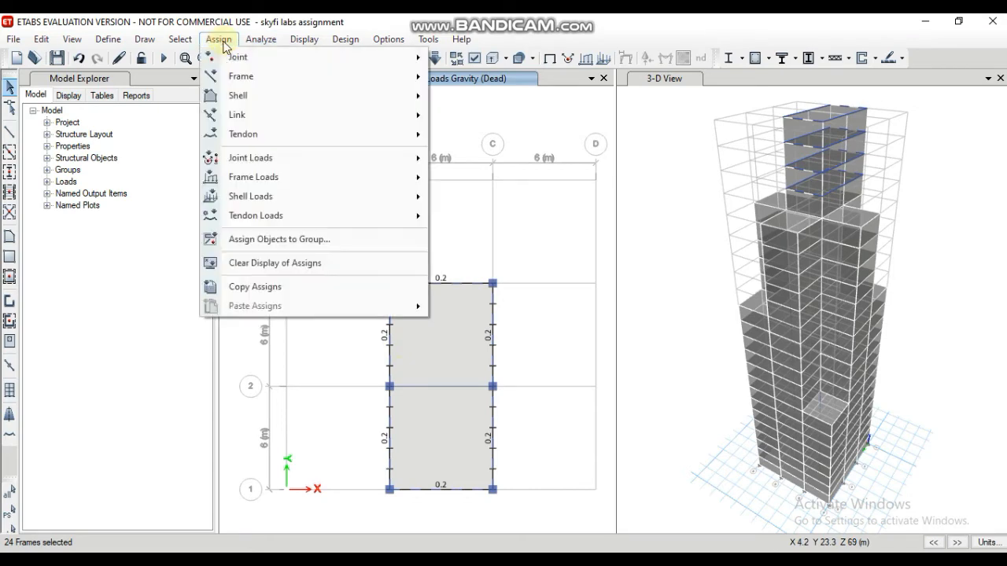
mouse_move(264, 203)
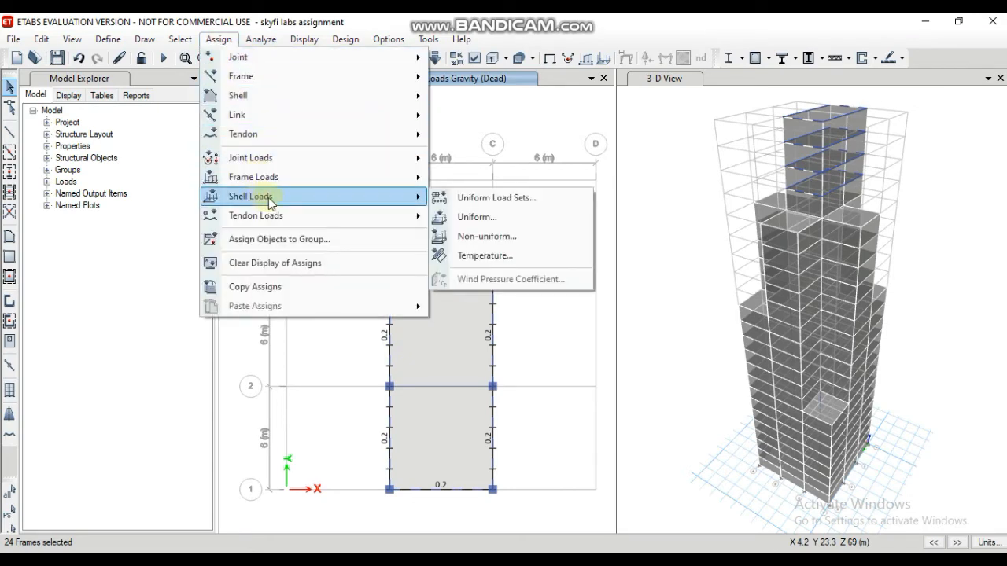
mouse_move(354, 177)
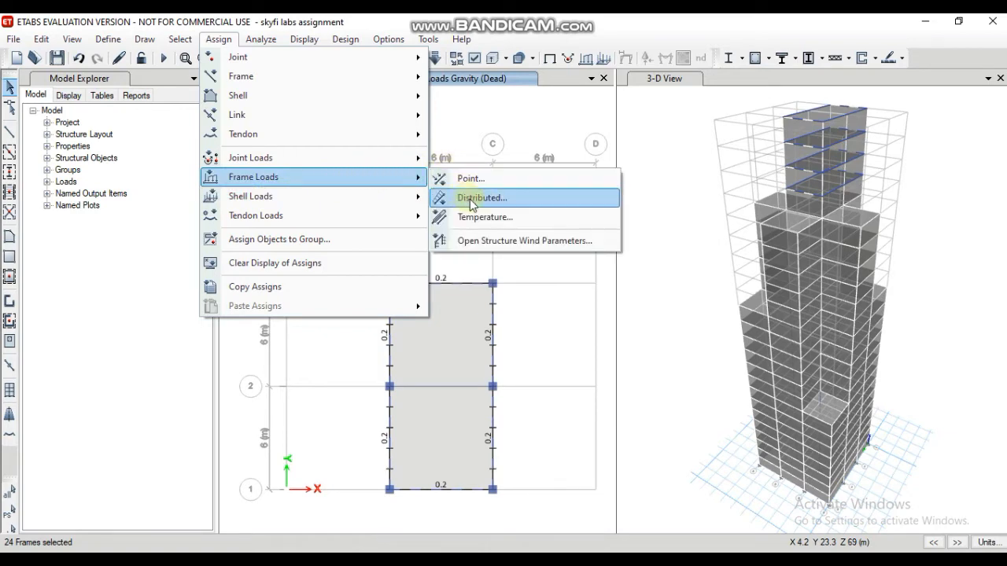
click(471, 198)
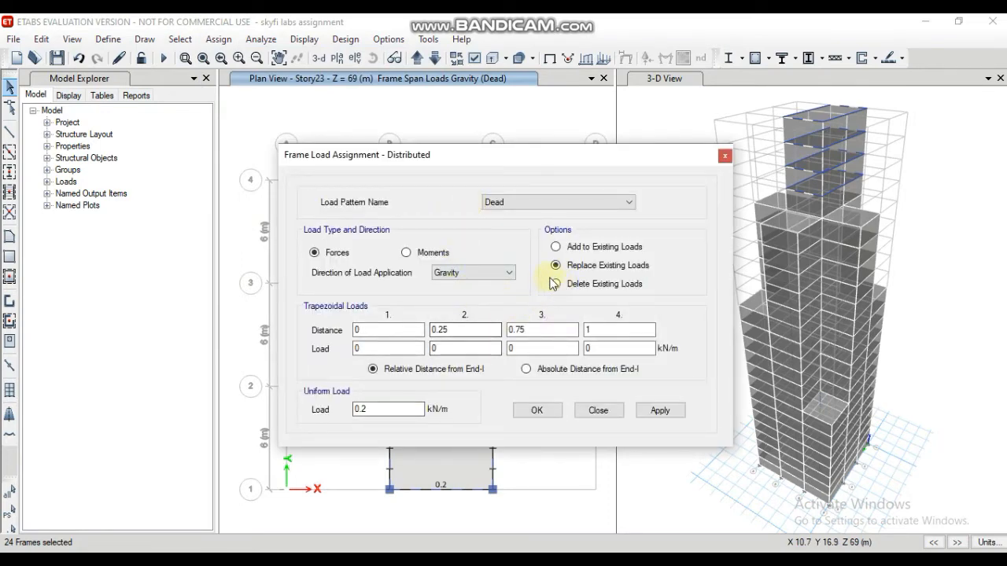
click(556, 285)
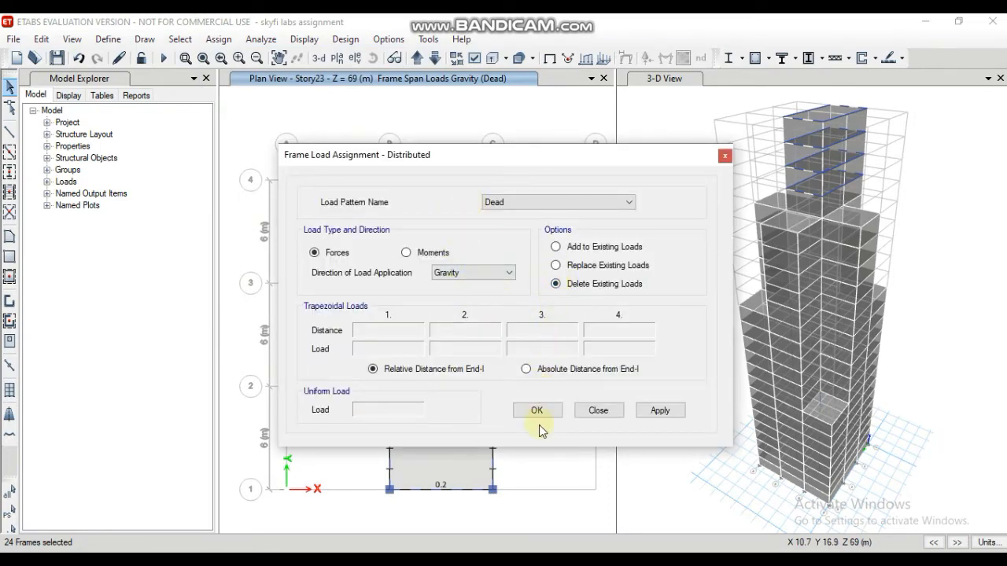
click(650, 416)
click(547, 416)
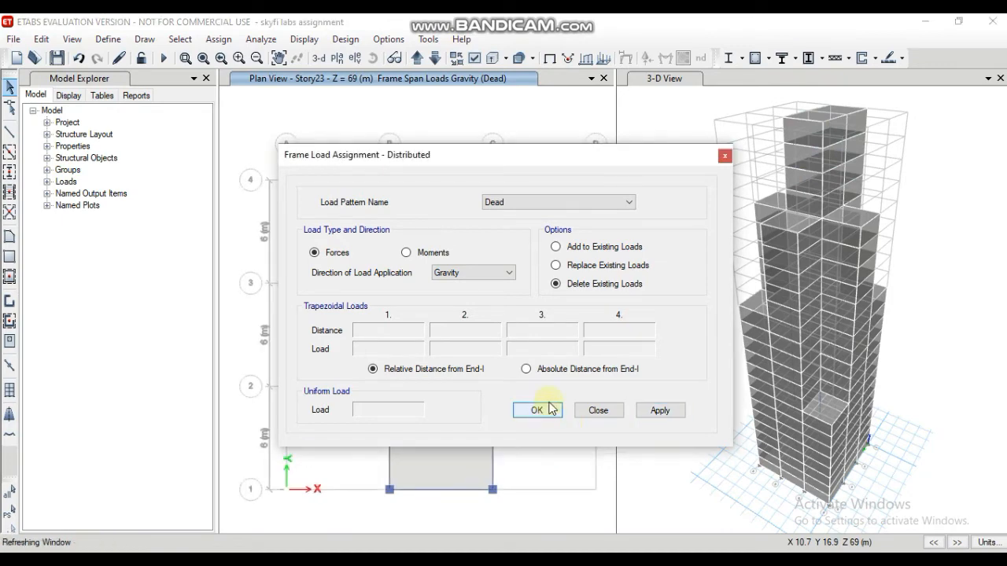
click(550, 409)
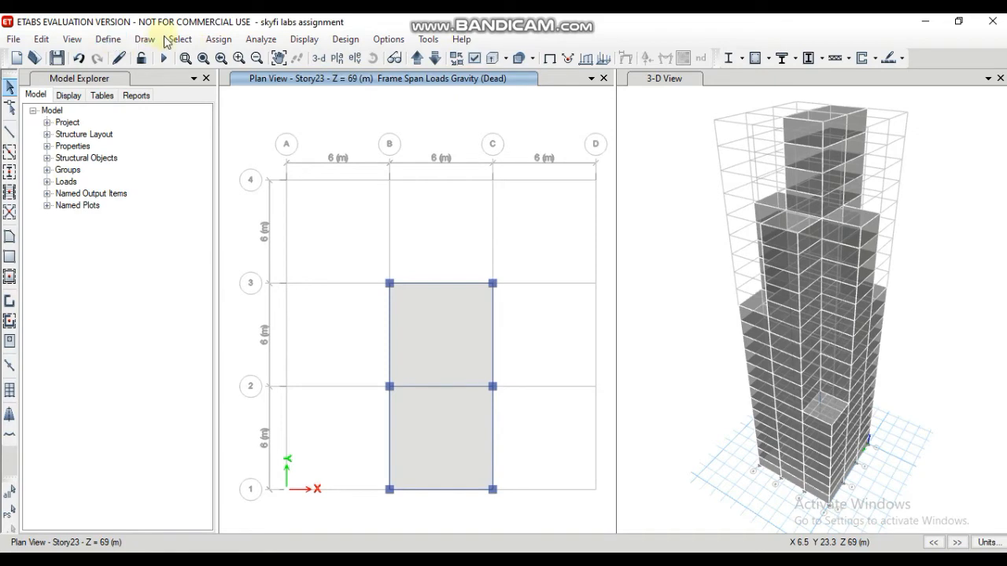
Step: Add a load pattern named wind with type Wind and Indian IS875:1987 as its auto lateral load
click(108, 39)
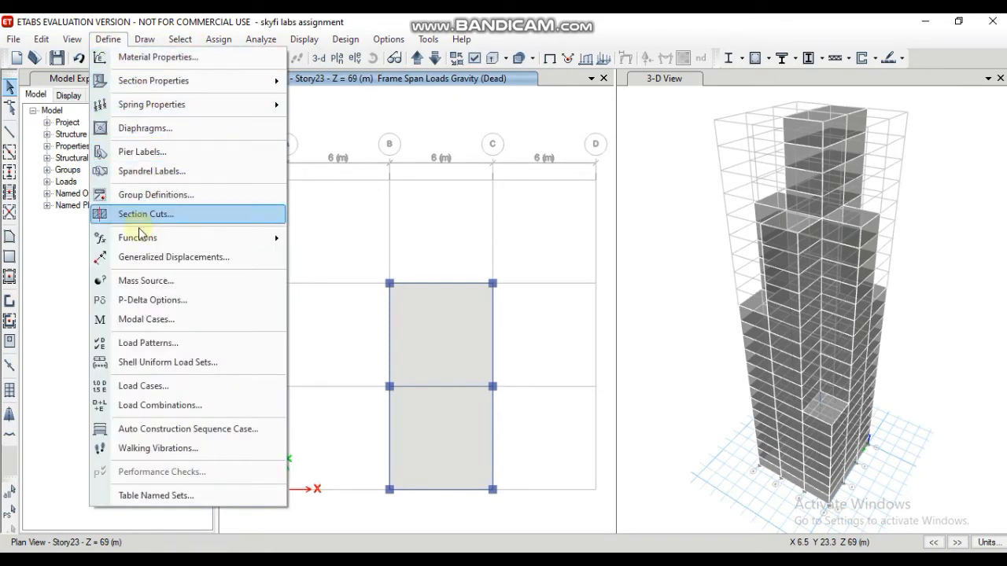
click(149, 343)
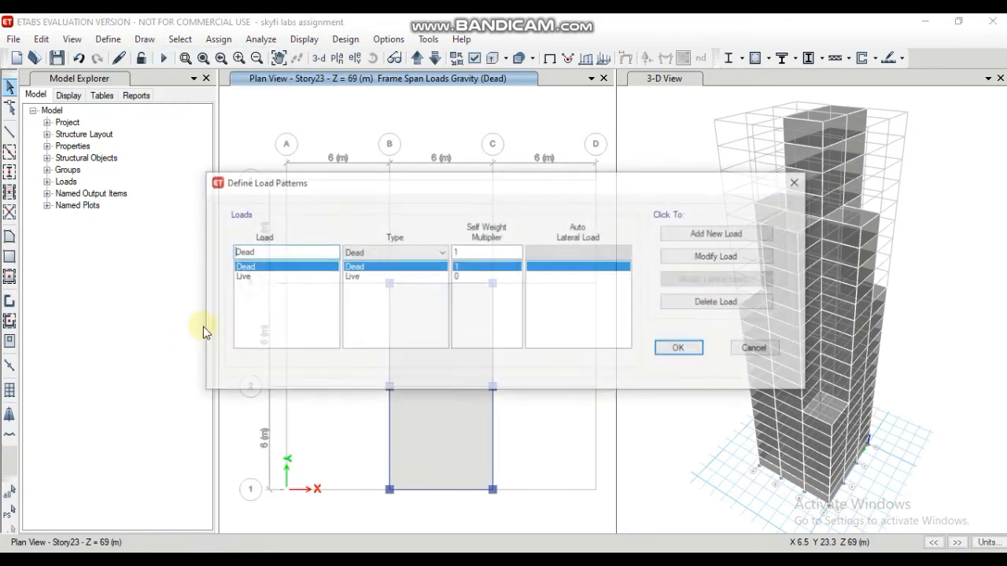
click(288, 253)
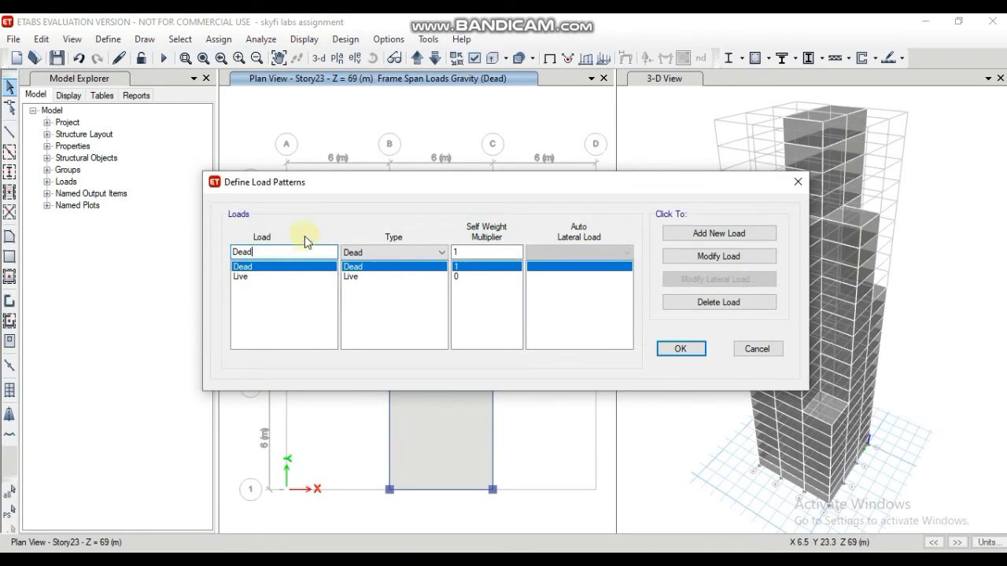
key(BackSpace)
key(BackSpace)
key(BackSpace)
key(BackSpace)
text(wind)
click(411, 251)
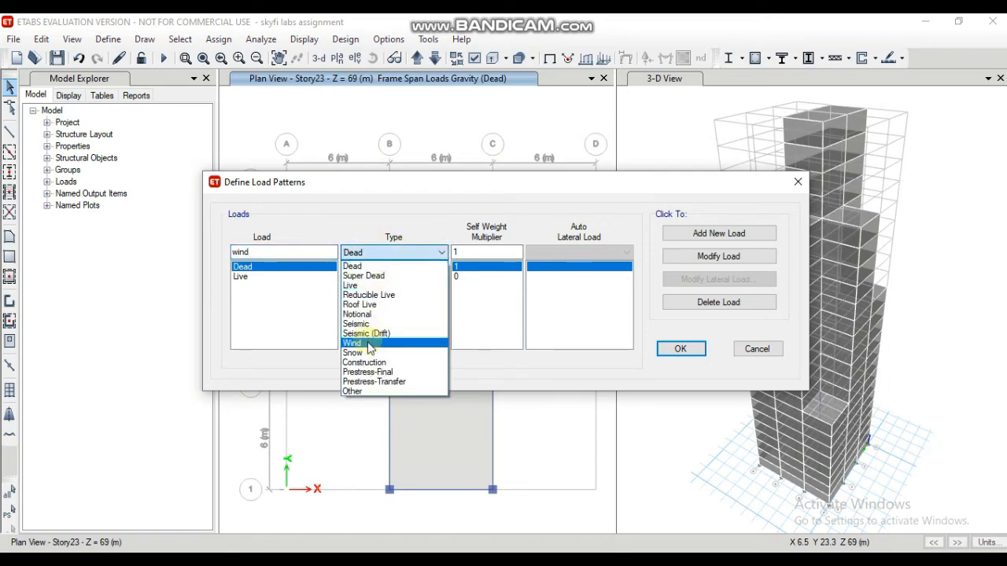
click(370, 343)
click(629, 253)
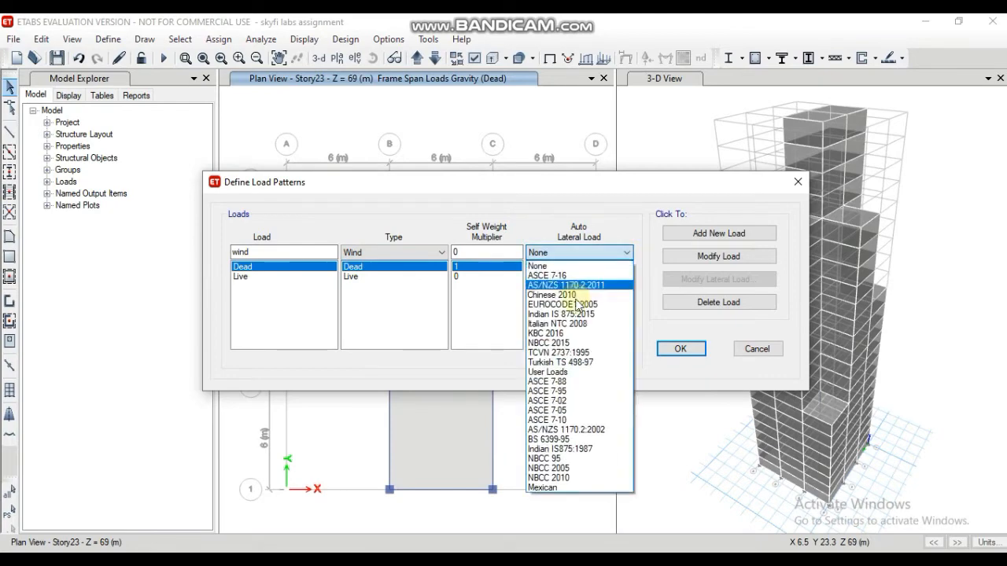
click(564, 449)
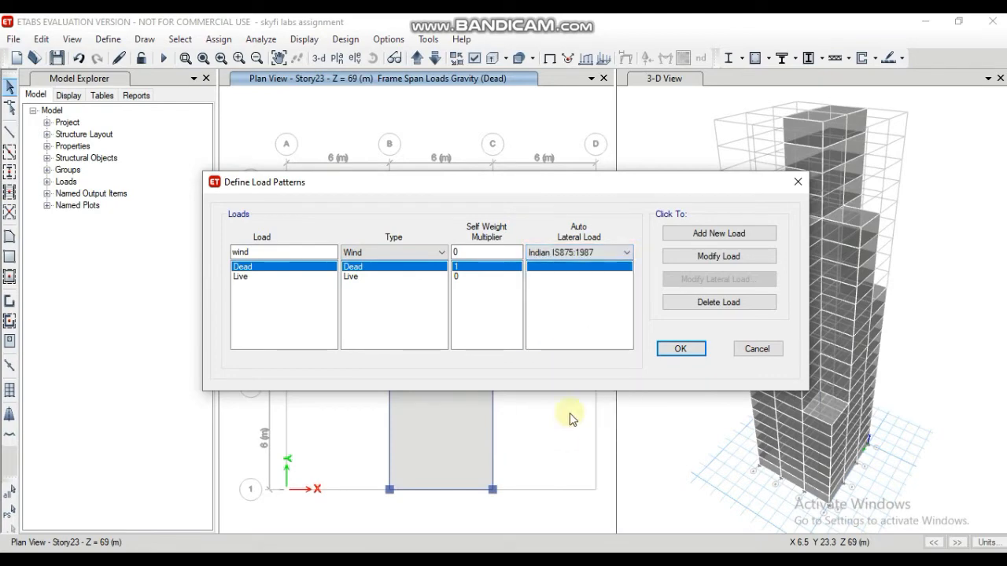
click(712, 236)
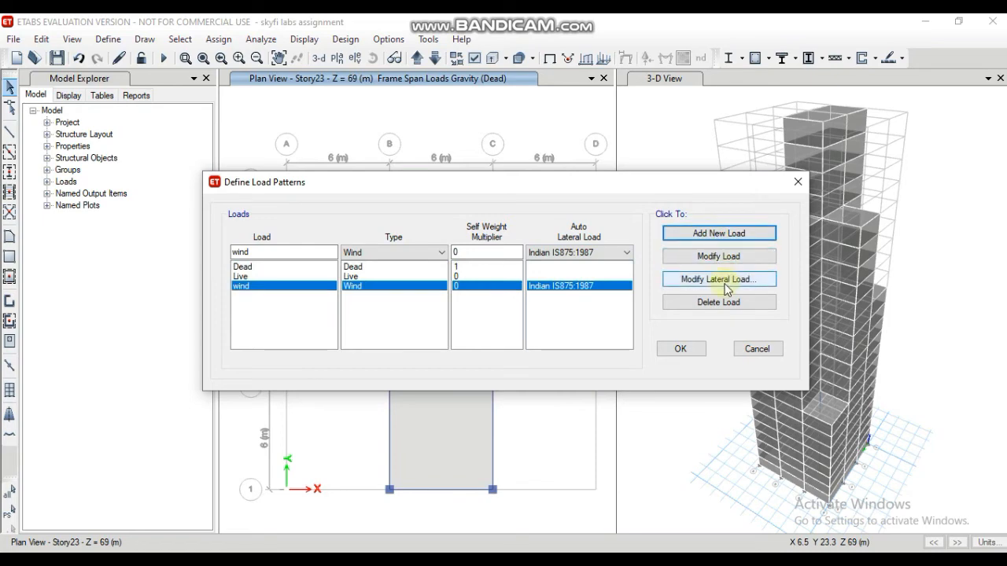
Step: Set the wind pattern's lateral load to wind speed 33 m/s, terrain category 3 and structure class C, and accept the load patterns
click(718, 280)
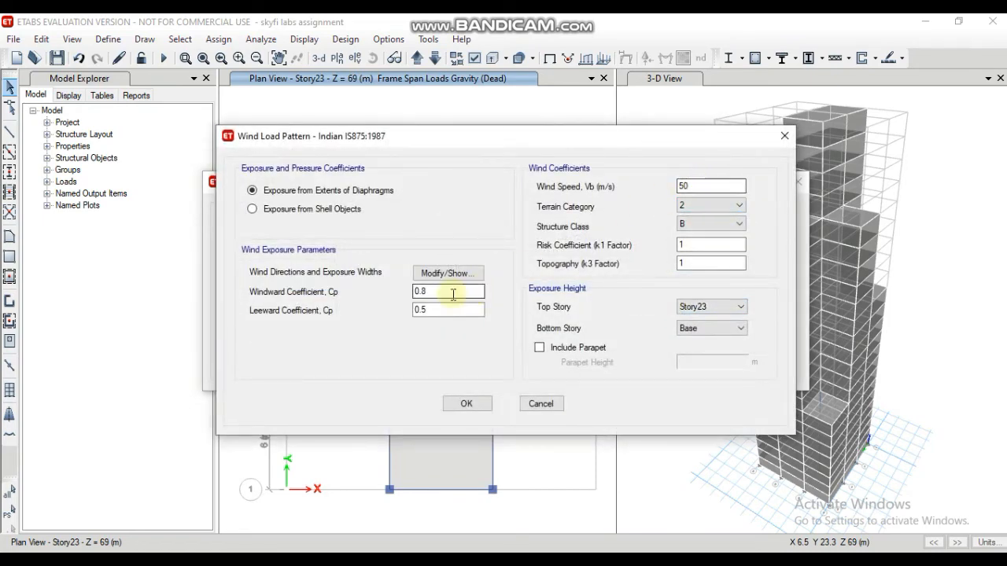
click(709, 187)
key(BackSpace)
key(BackSpace)
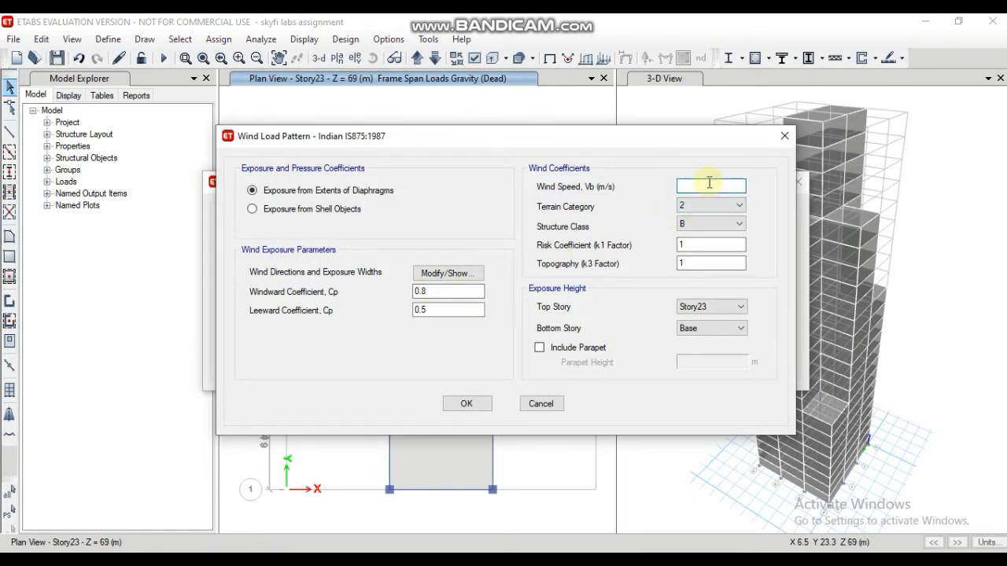
text(33)
click(718, 206)
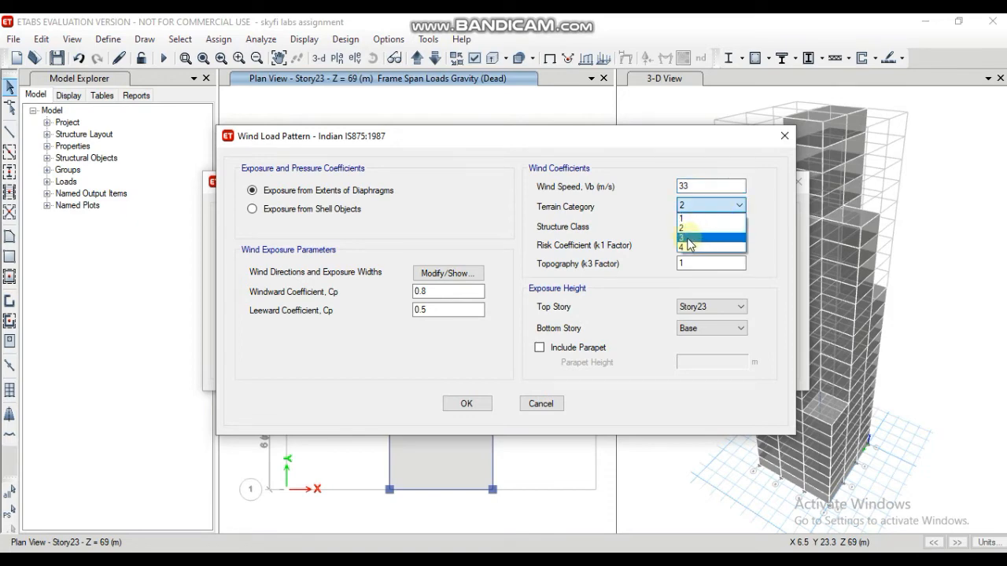
click(689, 238)
click(708, 226)
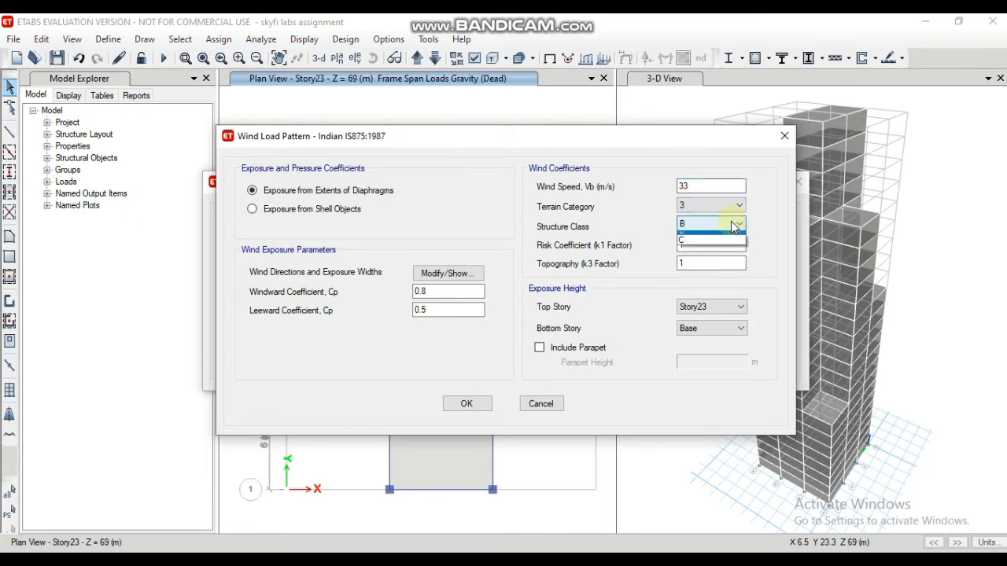
click(686, 247)
click(711, 224)
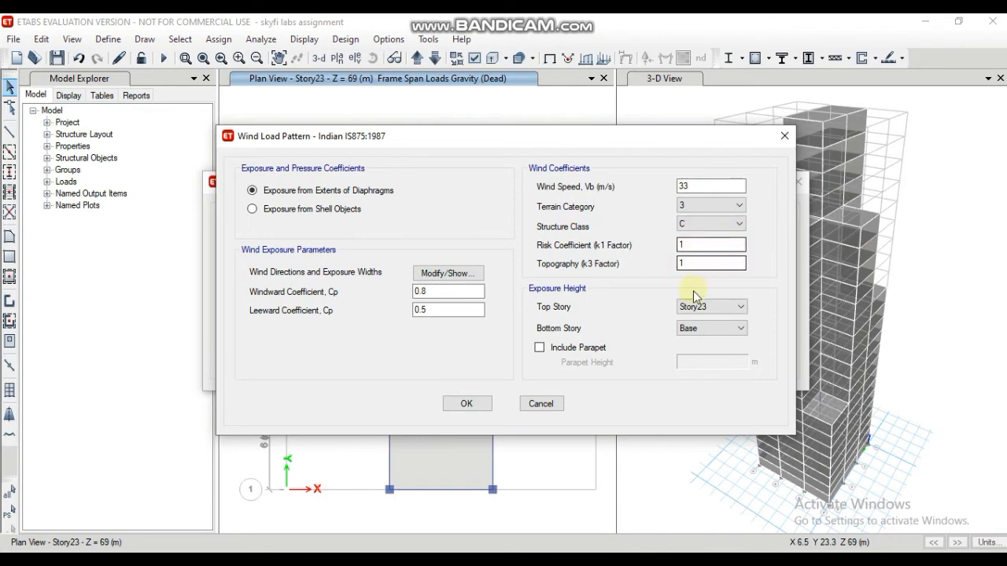
click(696, 263)
click(490, 403)
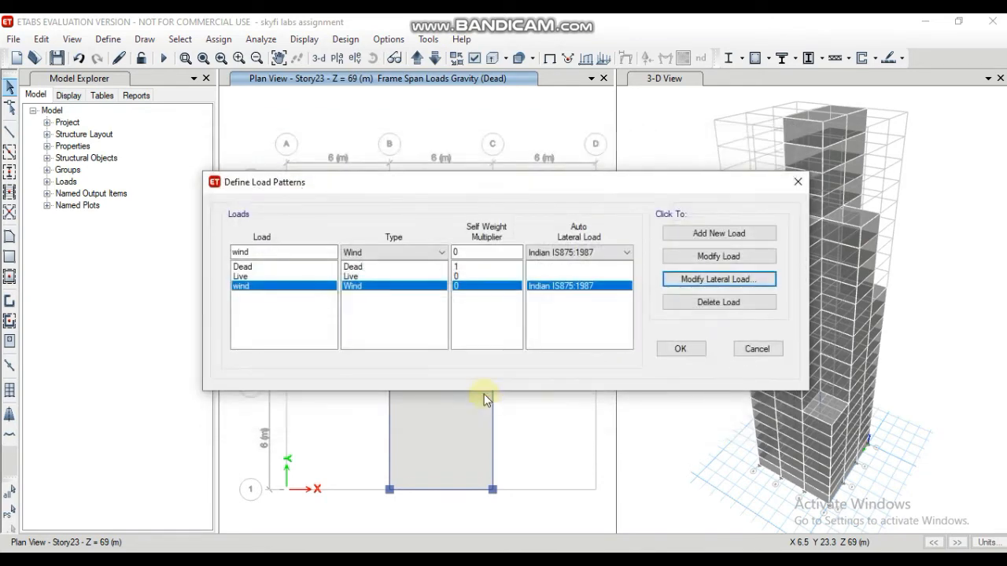
click(699, 352)
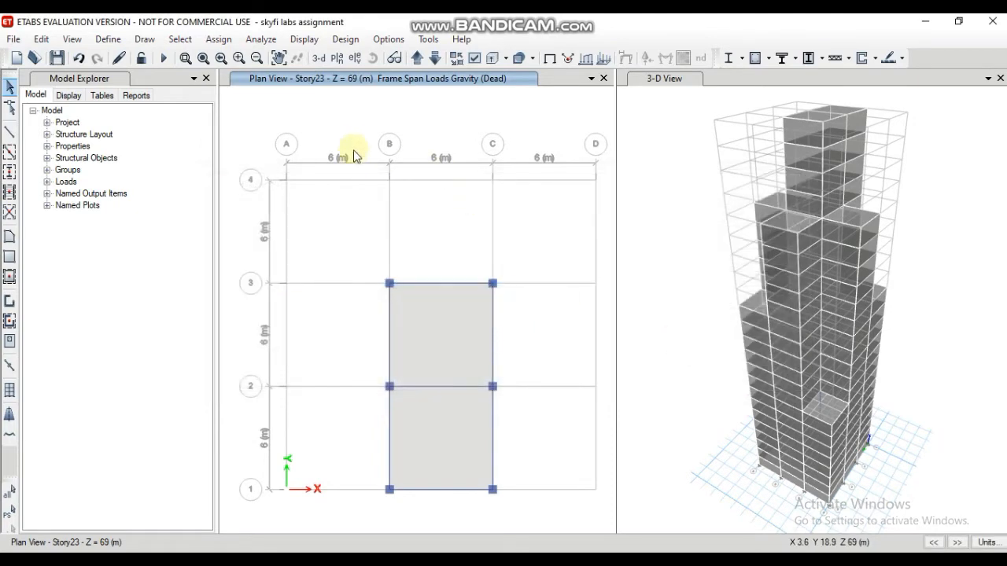
Step: Display the Story1 plan and switch the same view to the elevation along grid line A
click(337, 58)
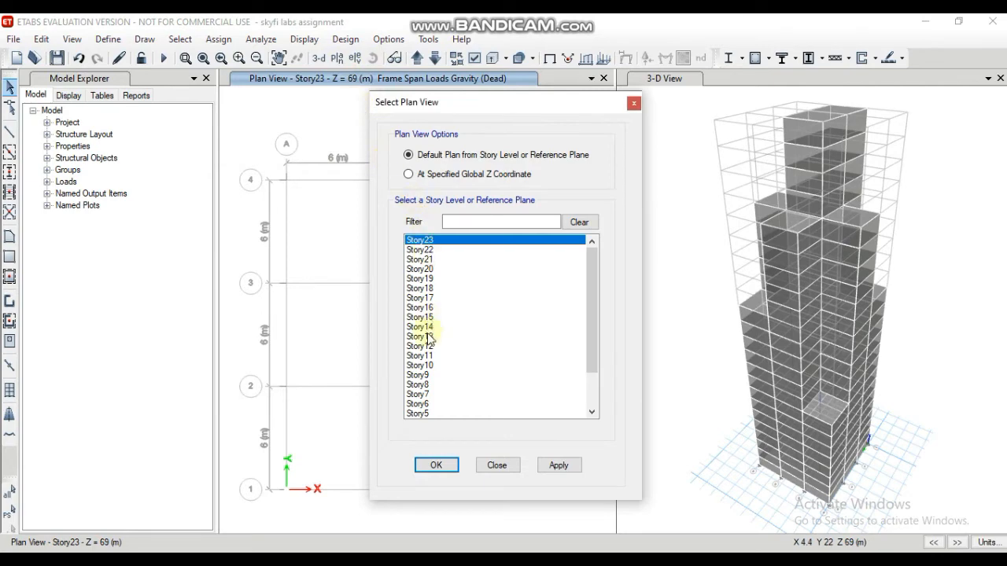
scroll(435, 378, down, 2)
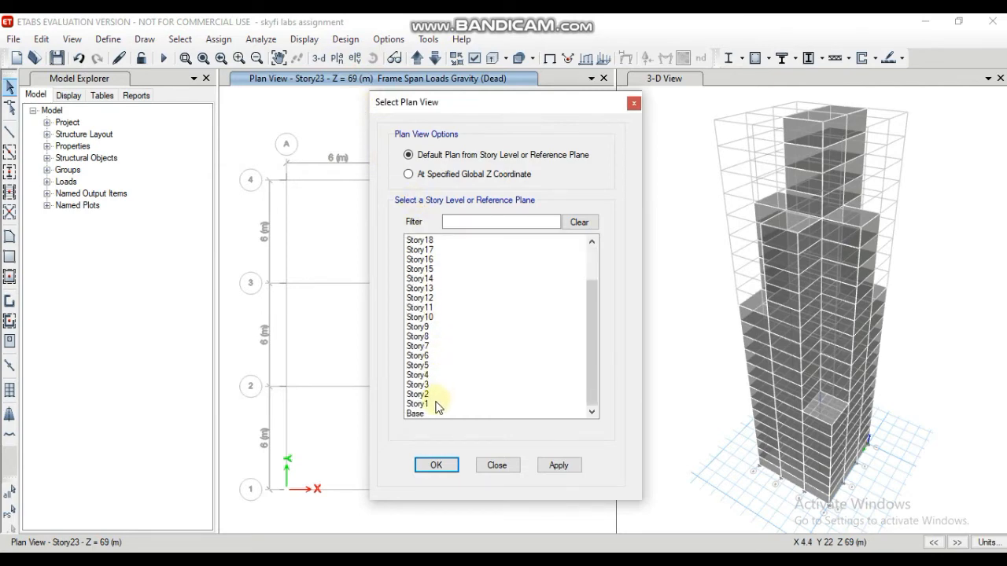
click(429, 406)
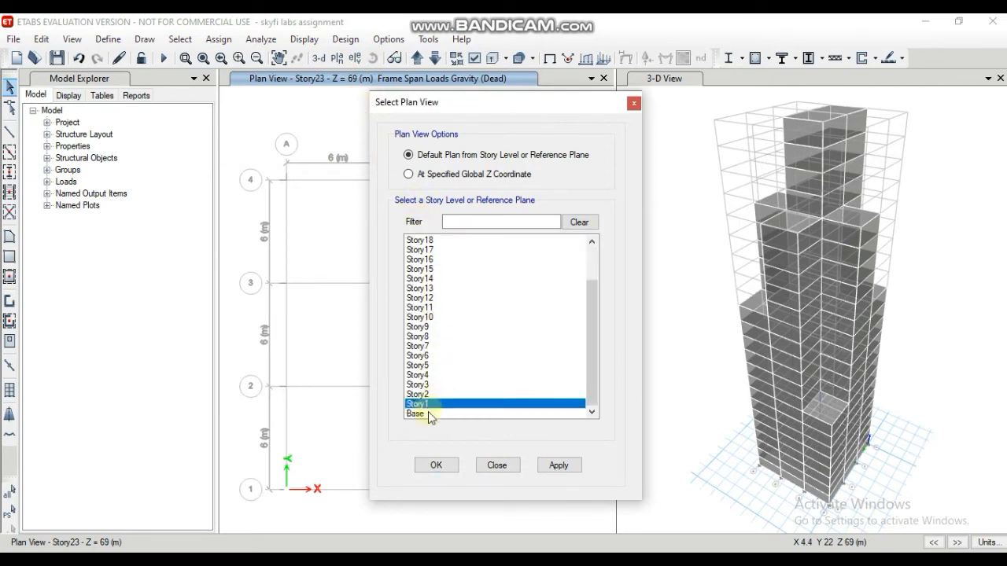
click(436, 465)
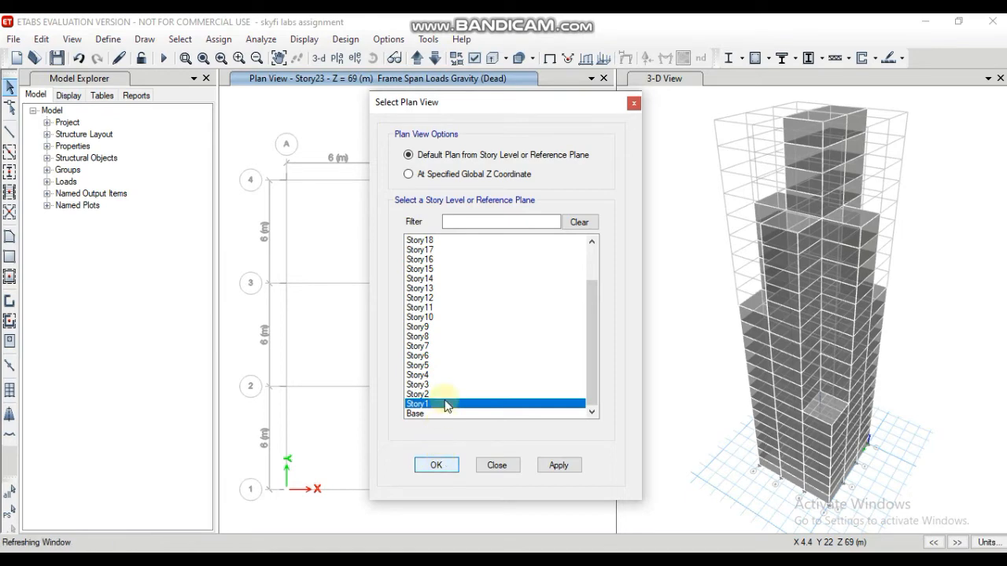
click(352, 59)
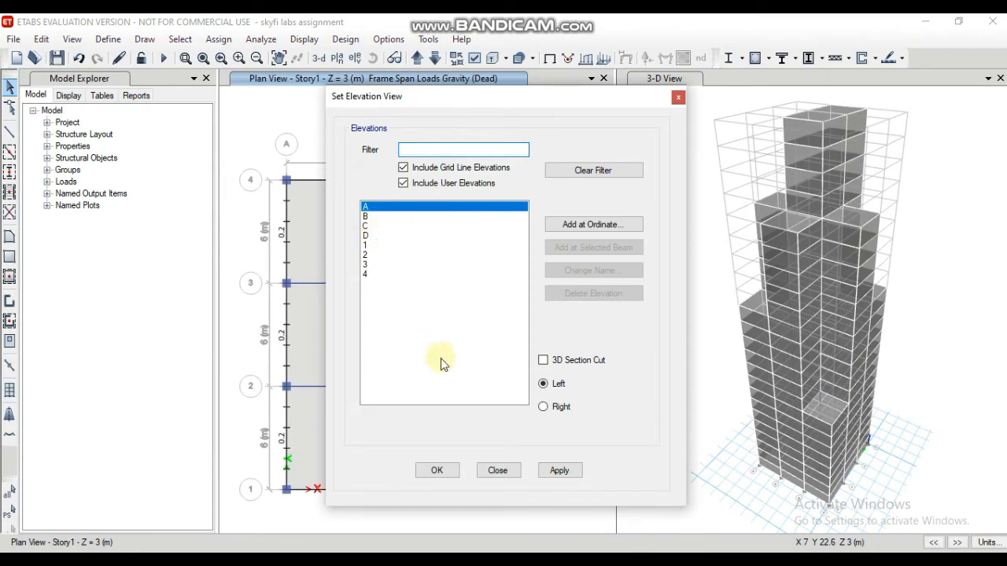
click(435, 470)
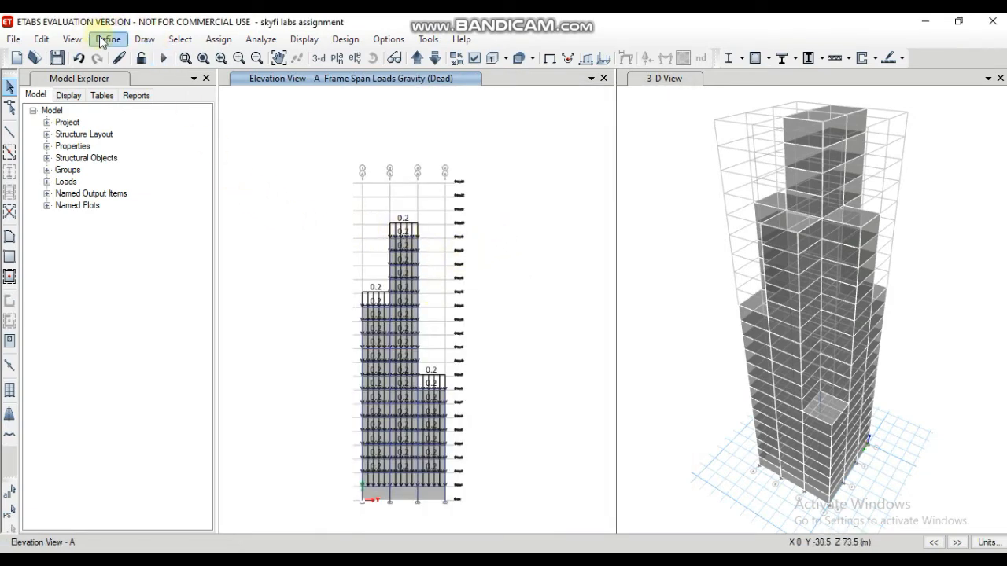
Step: Automatically draw cladding around the building, using the floors as the basis
click(142, 39)
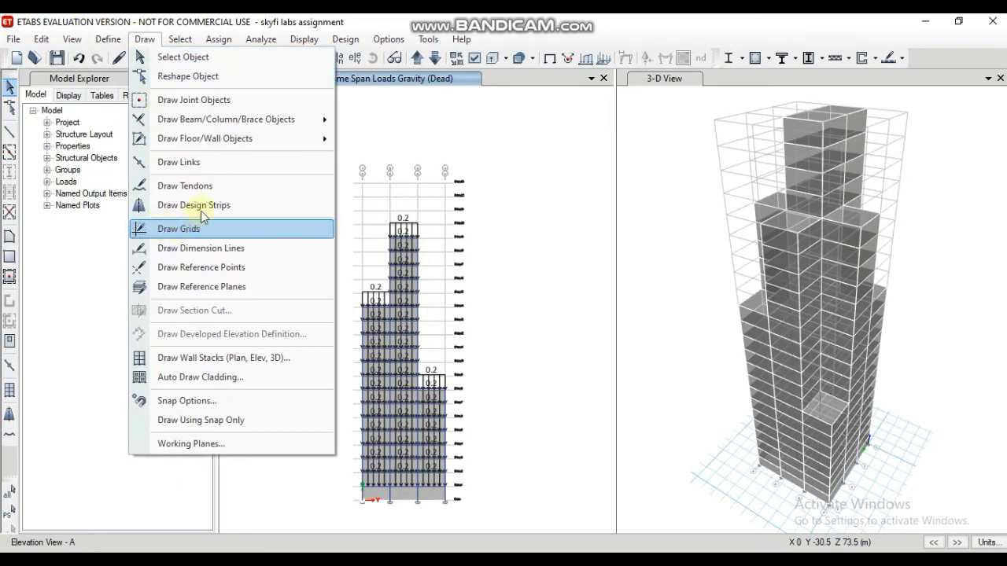
click(198, 378)
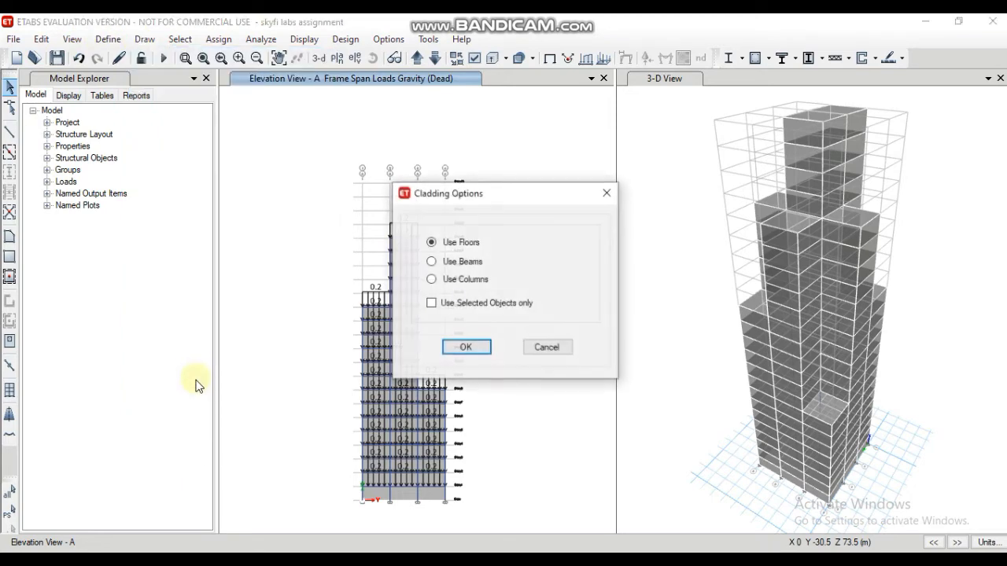
click(467, 348)
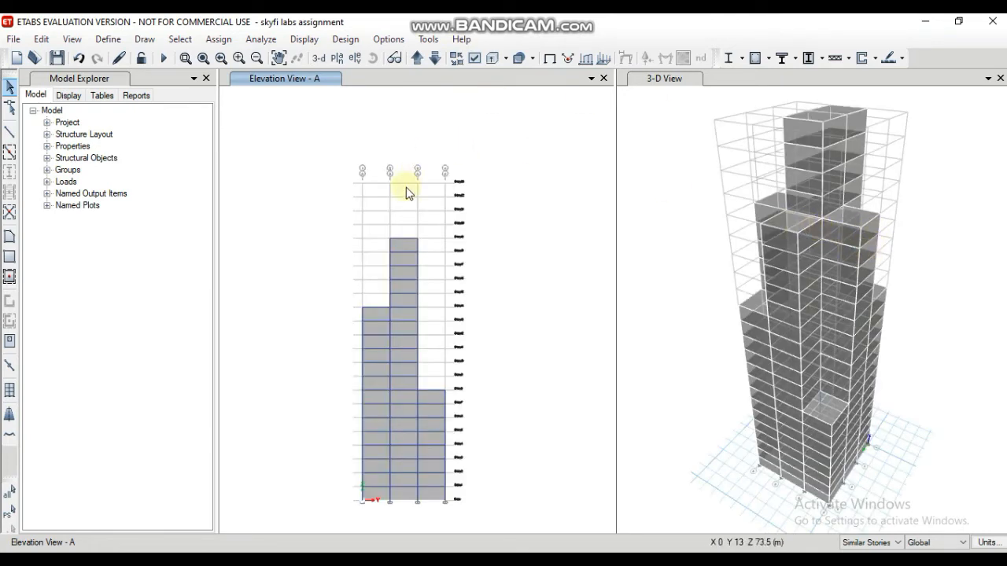
Step: Set the story scope to All Stories and select the cladding panels in all three bays of elevation A
click(376, 311)
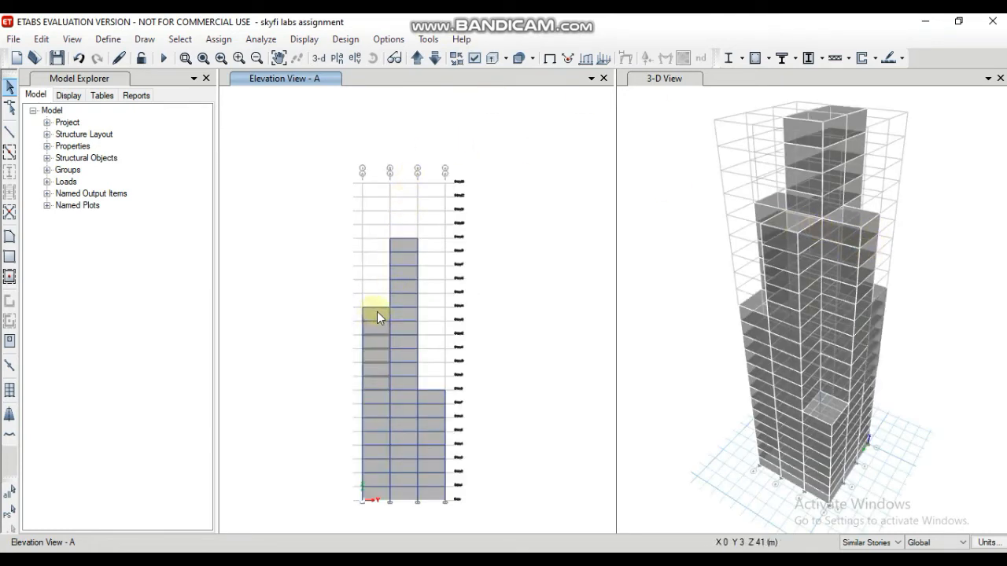
click(373, 311)
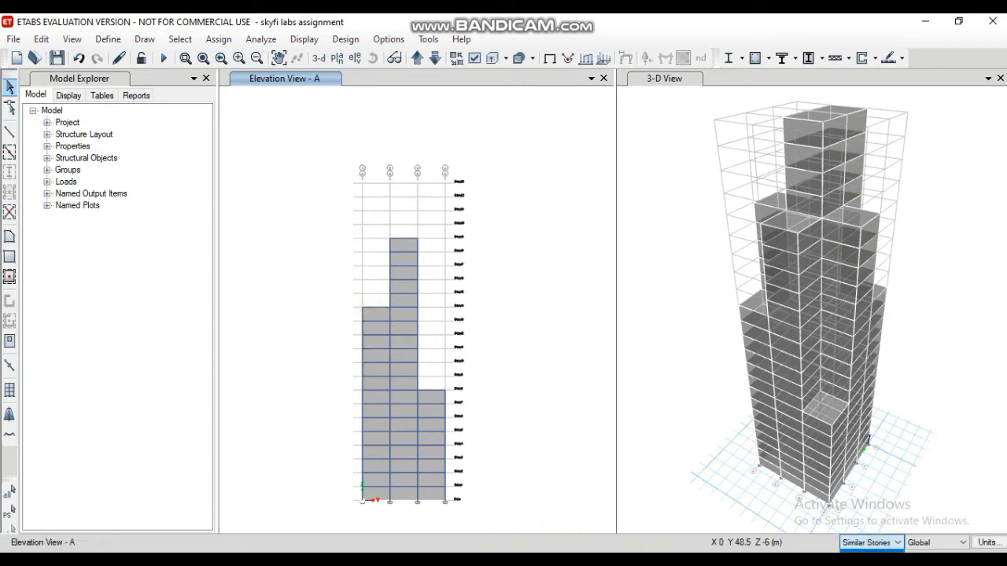
click(868, 561)
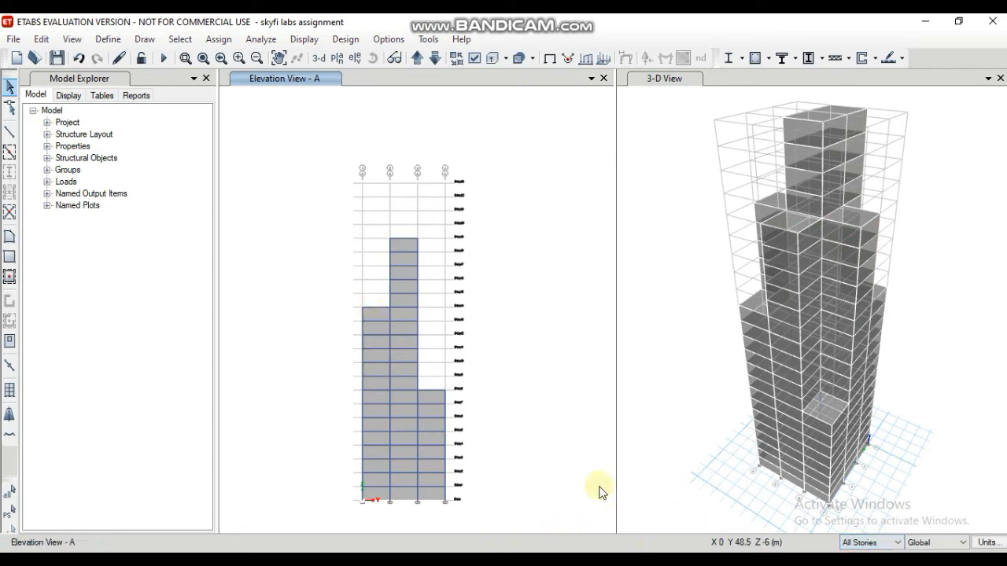
click(374, 365)
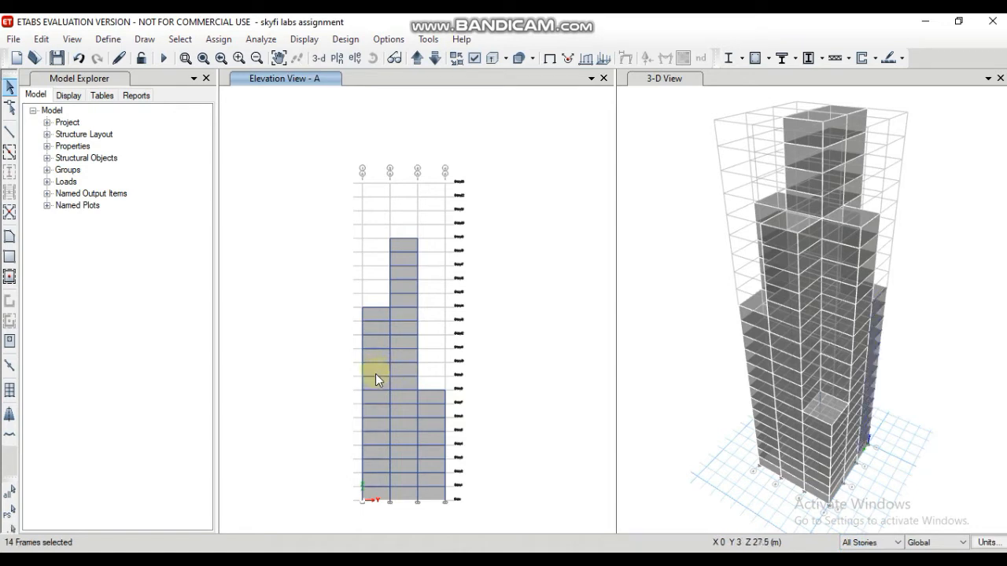
click(375, 373)
click(380, 399)
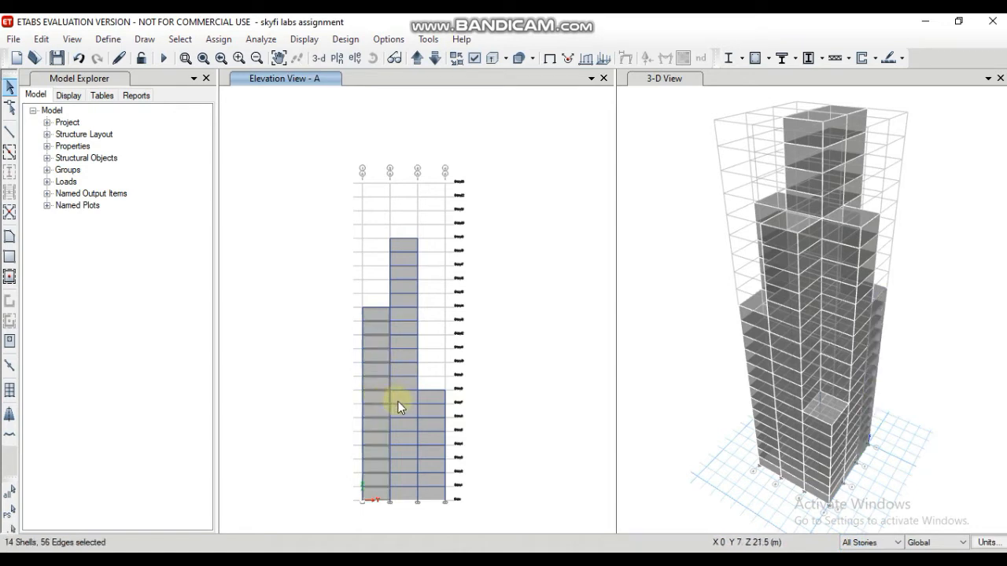
click(413, 404)
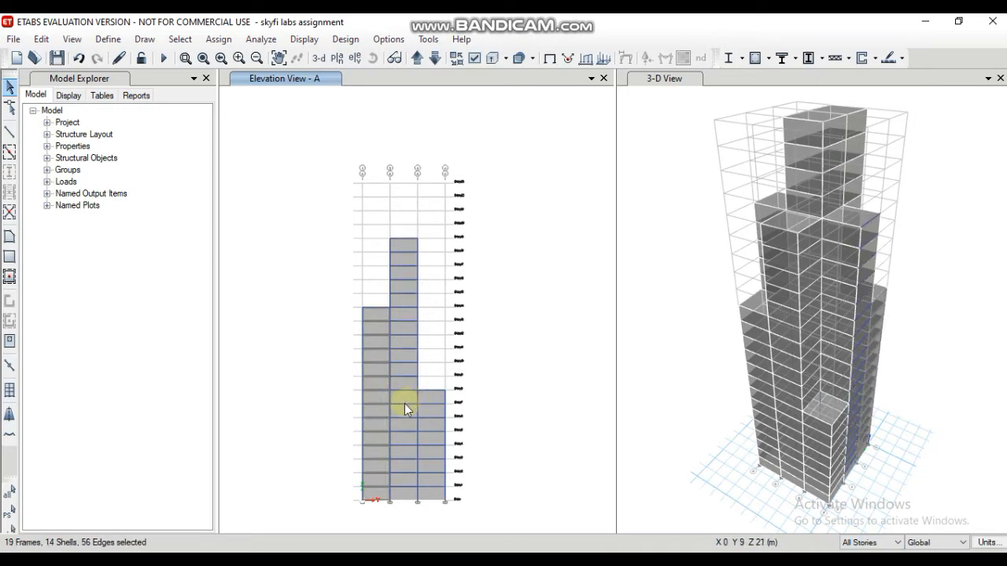
click(401, 397)
click(400, 394)
click(401, 393)
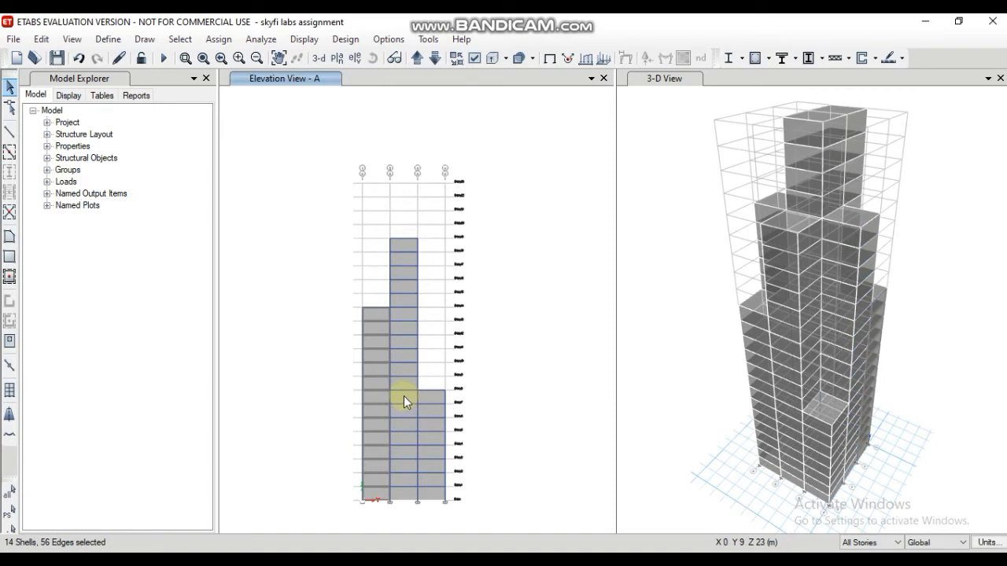
click(404, 395)
click(428, 397)
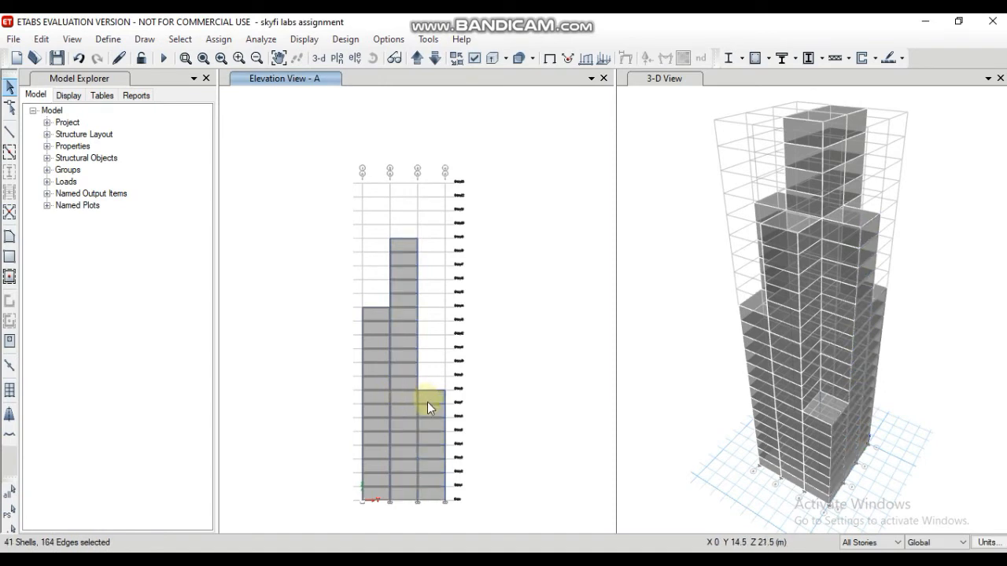
Step: Assign a windward wind pressure coefficient Cp of 0.8 for the wind pattern to the selected elevation A cladding, replacing existing loads
click(218, 39)
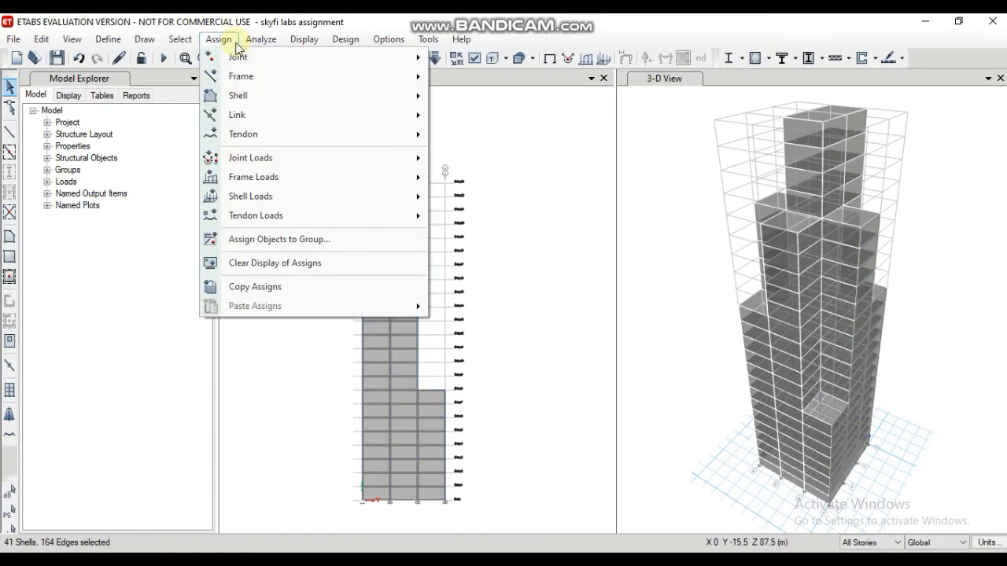
mouse_move(262, 198)
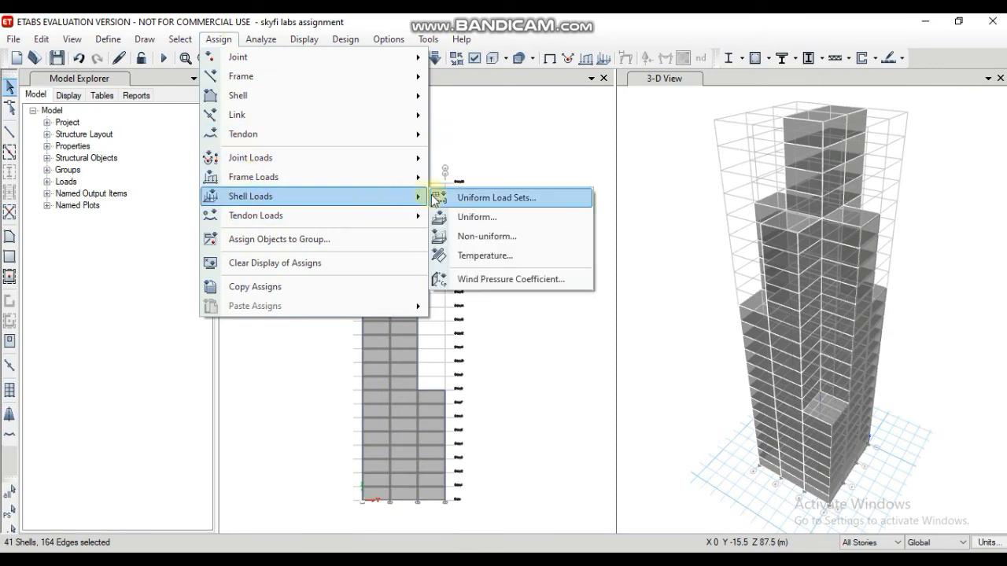
click(472, 279)
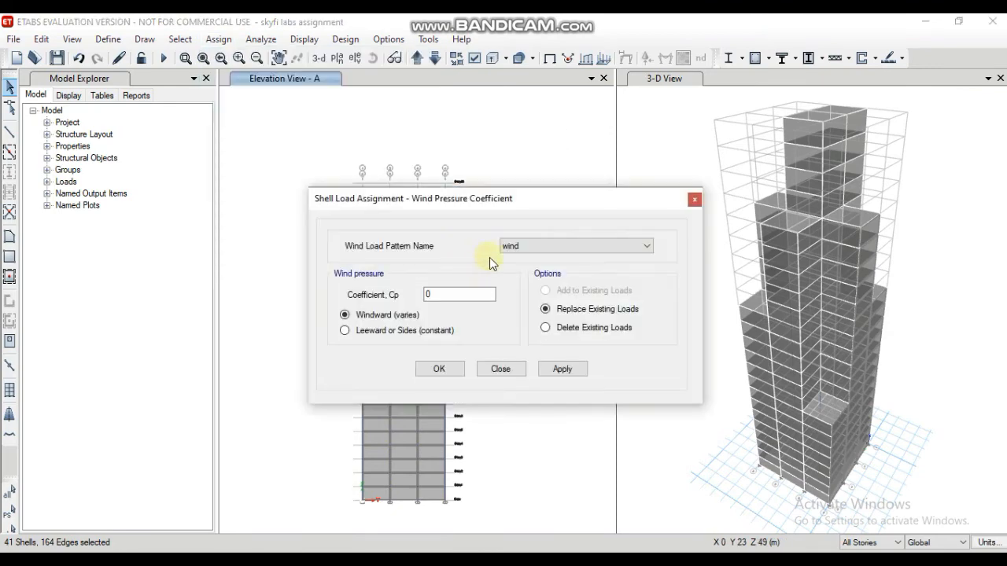
click(463, 292)
text(.8)
click(553, 372)
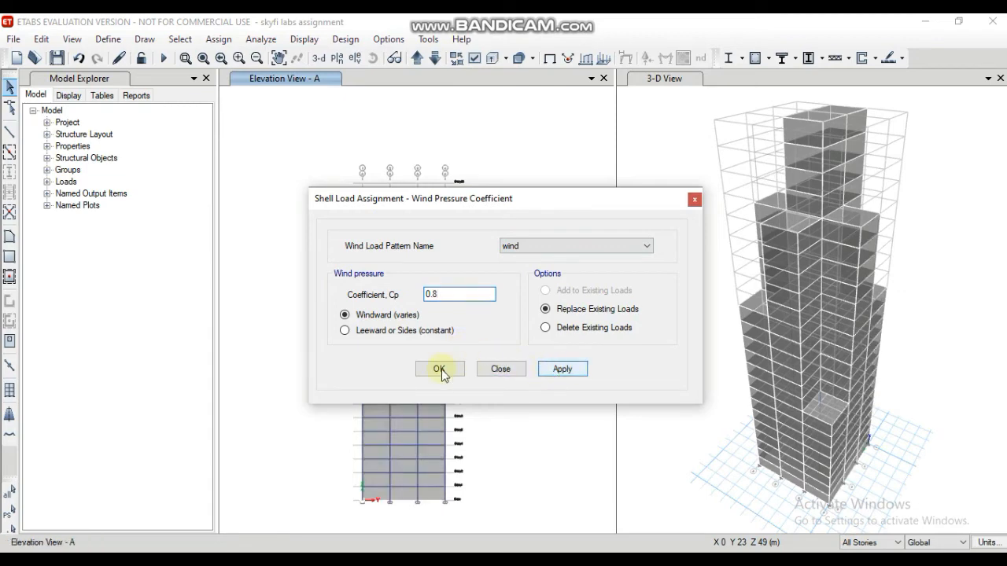
click(440, 370)
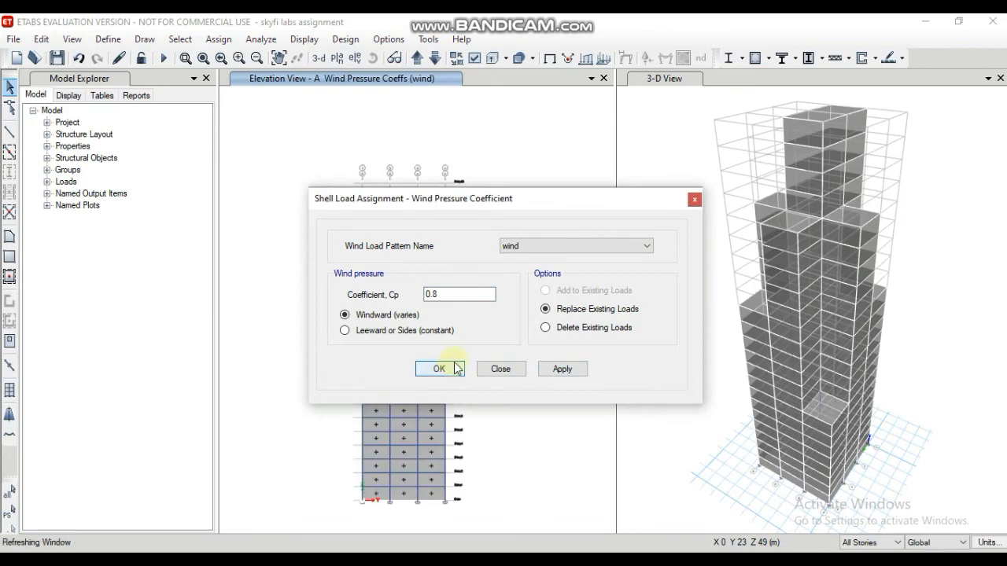
click(451, 375)
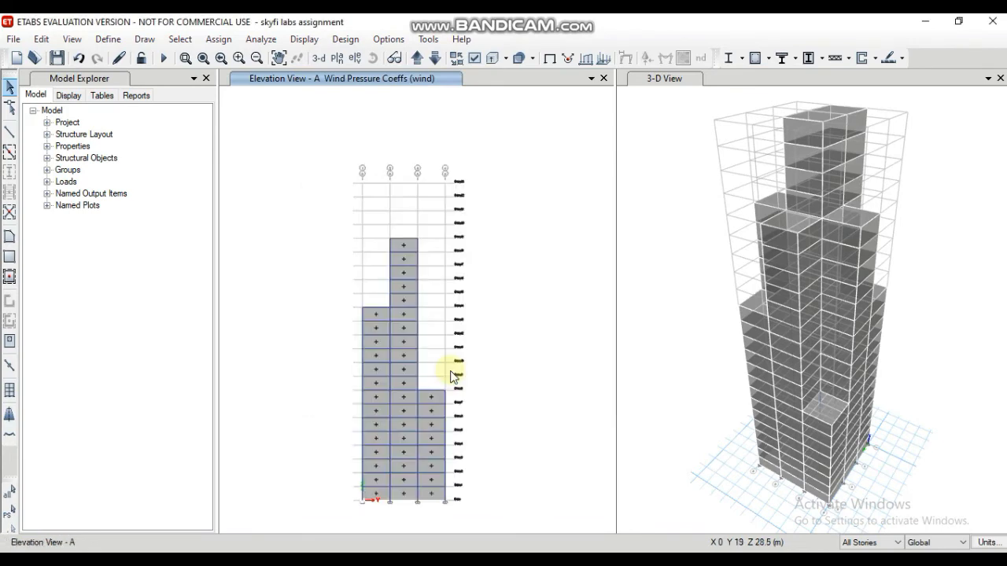
Step: Display the elevation along grid line B and select the cladding panels in its three bays
click(355, 58)
click(367, 216)
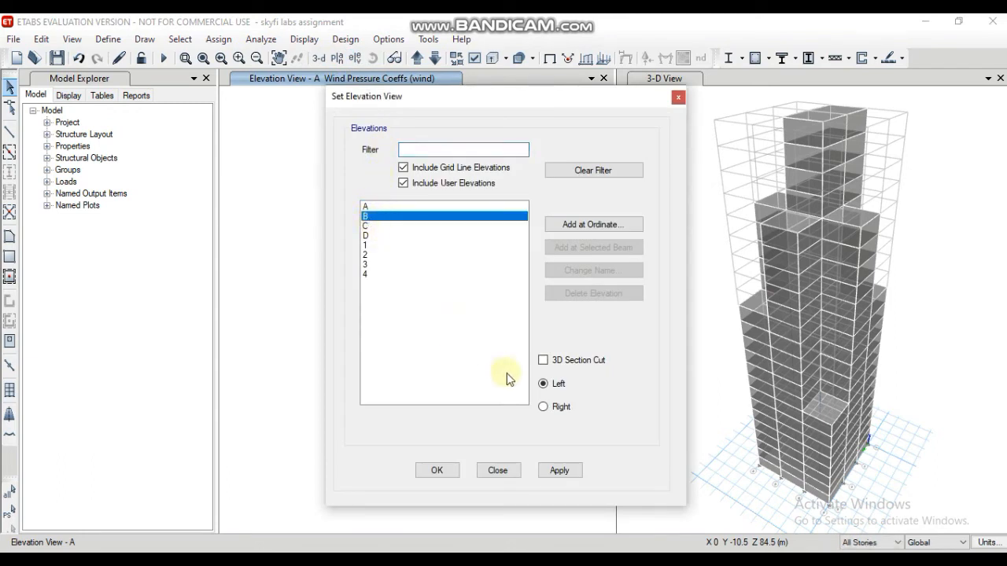
click(457, 472)
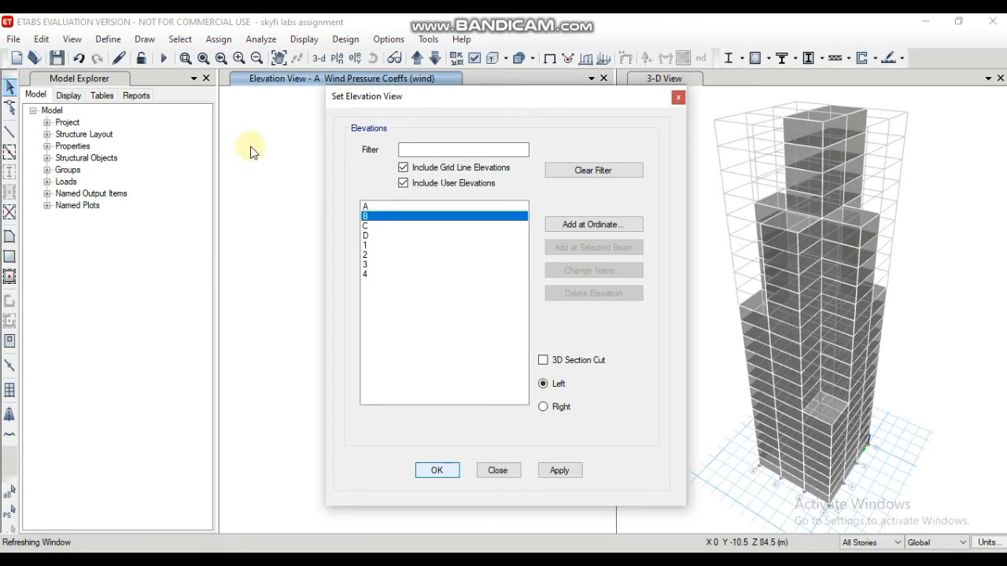
key(Return)
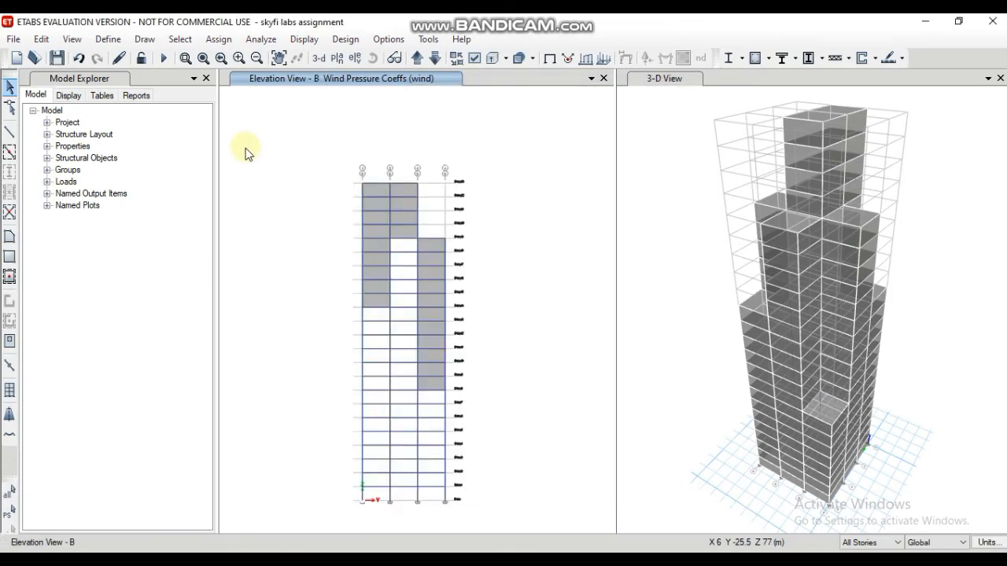
click(378, 206)
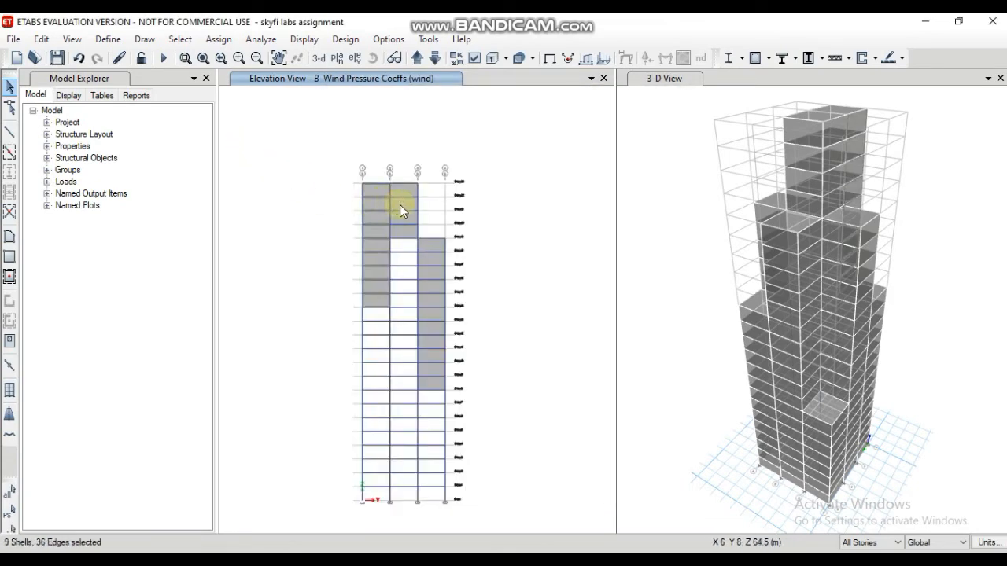
click(400, 206)
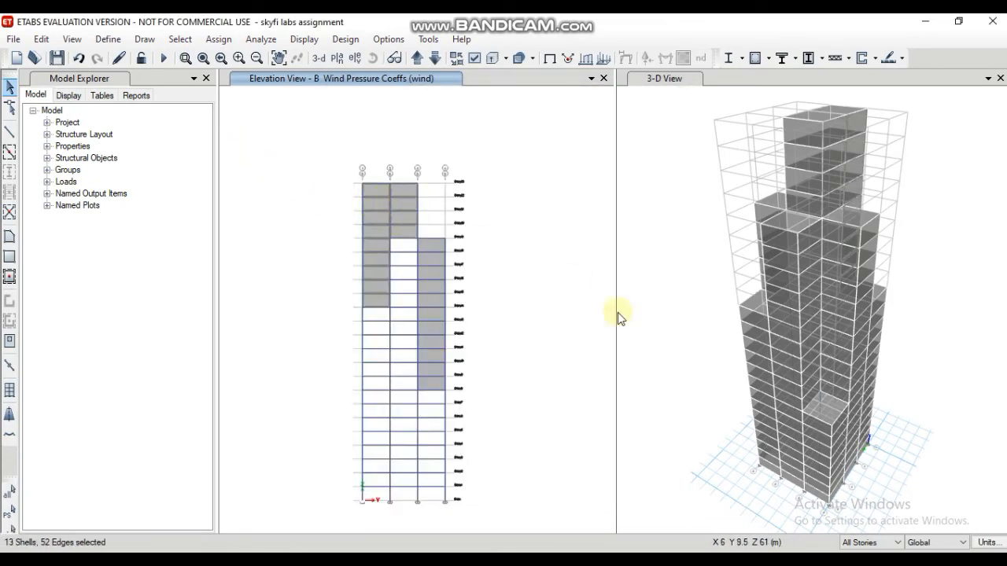
click(433, 247)
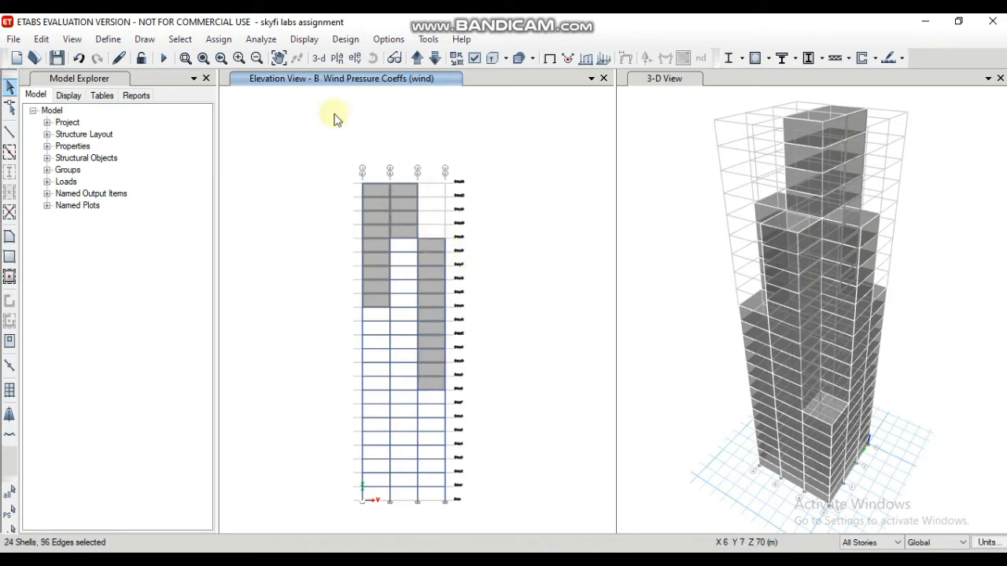
click(225, 42)
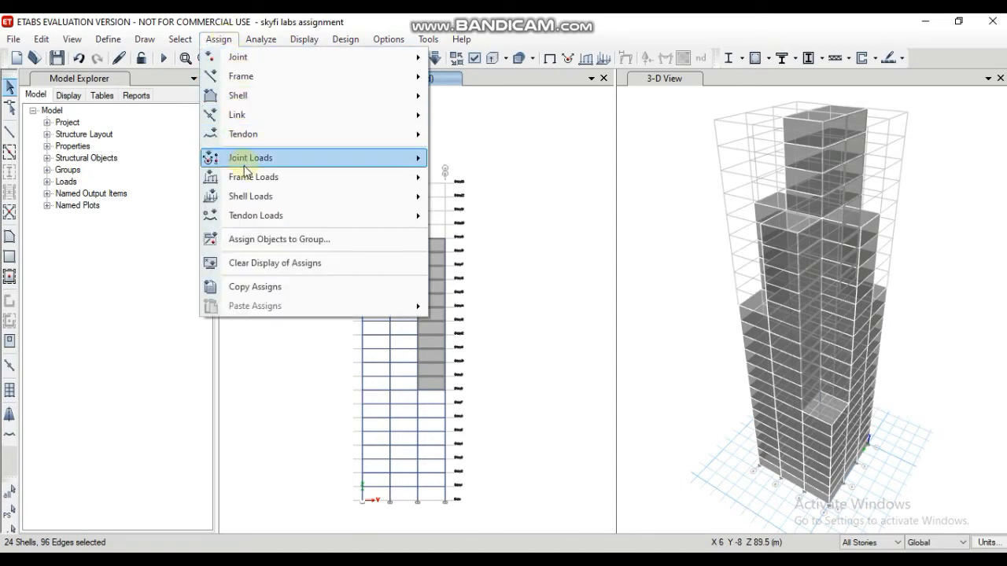
mouse_move(250, 169)
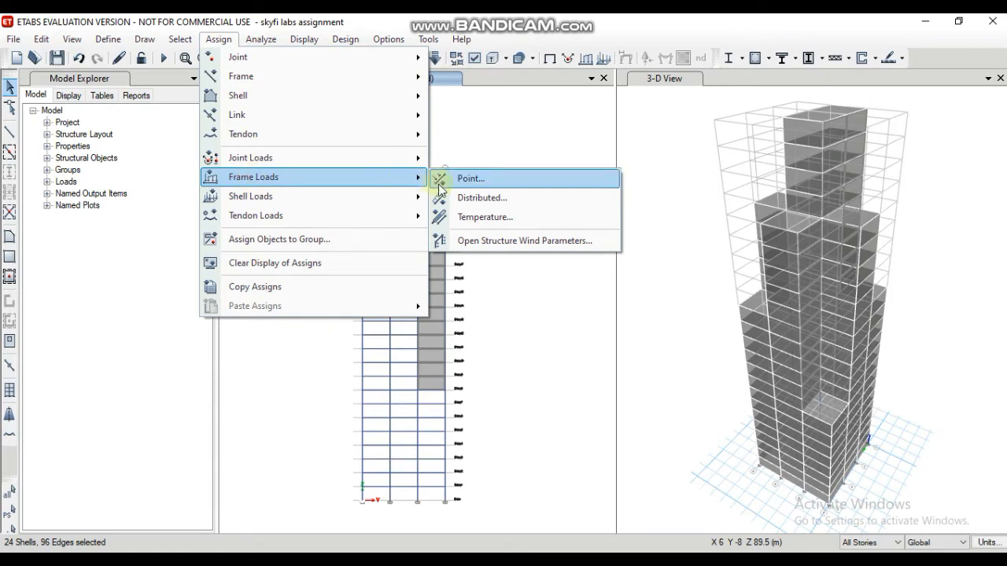
click(480, 199)
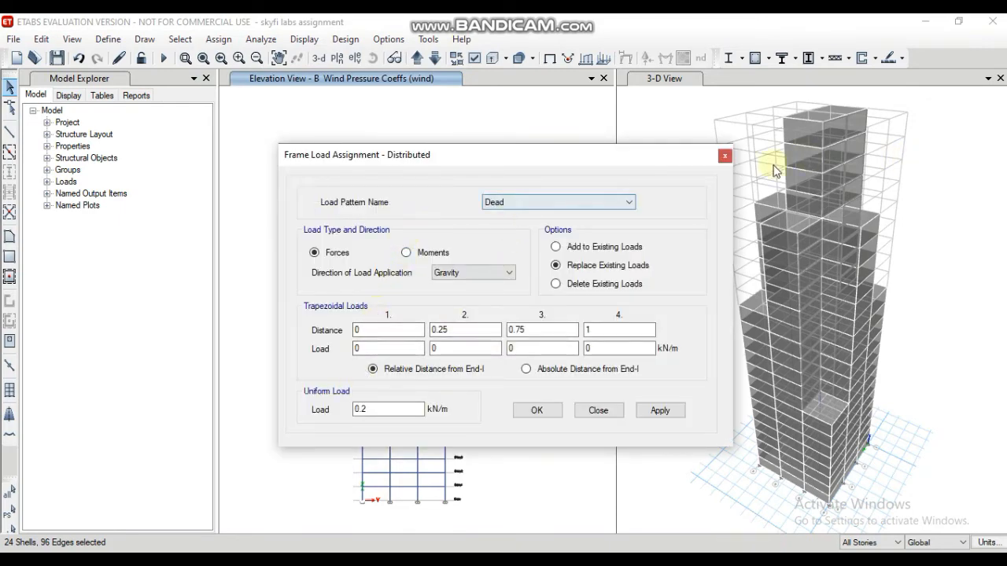
click(724, 156)
Step: Assign the windward wind pressure coefficient Cp of 0.8 for the wind pattern to the selected elevation B cladding
click(220, 39)
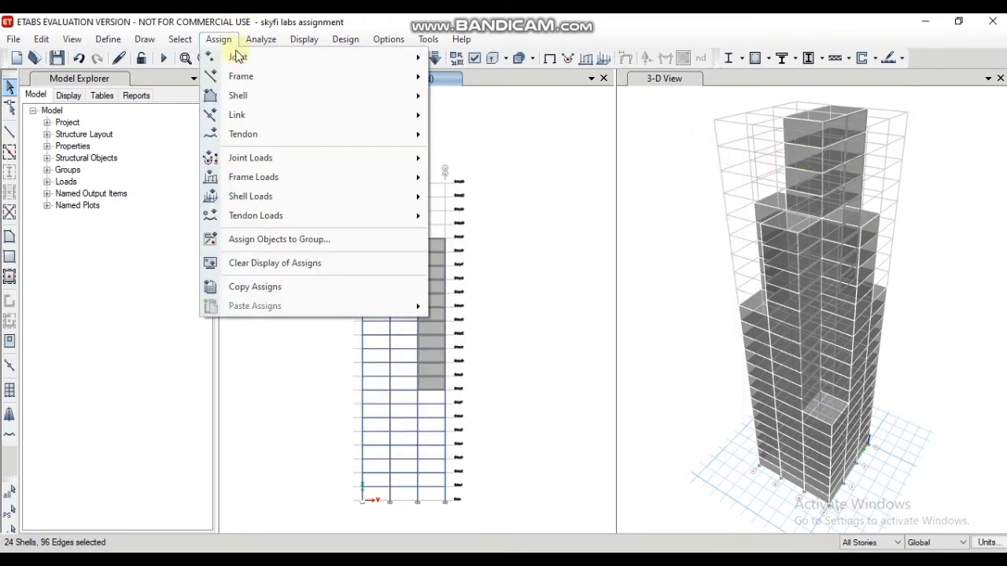
mouse_move(254, 200)
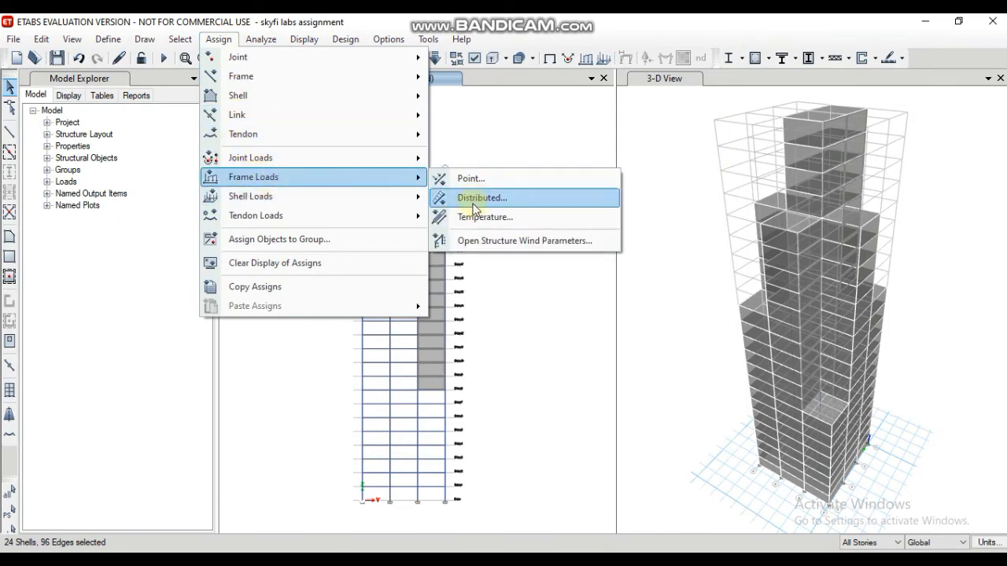
mouse_move(404, 197)
click(461, 280)
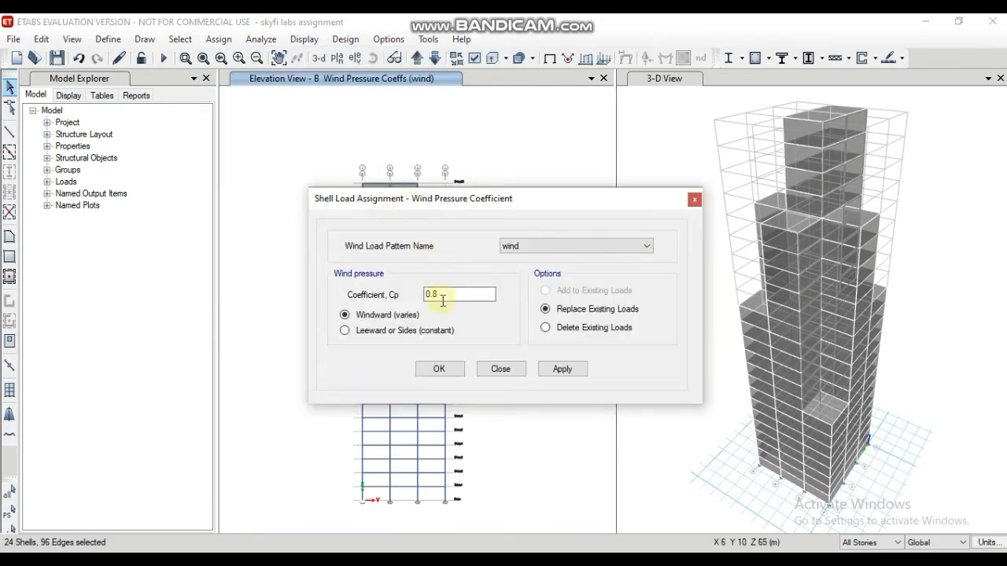
click(553, 375)
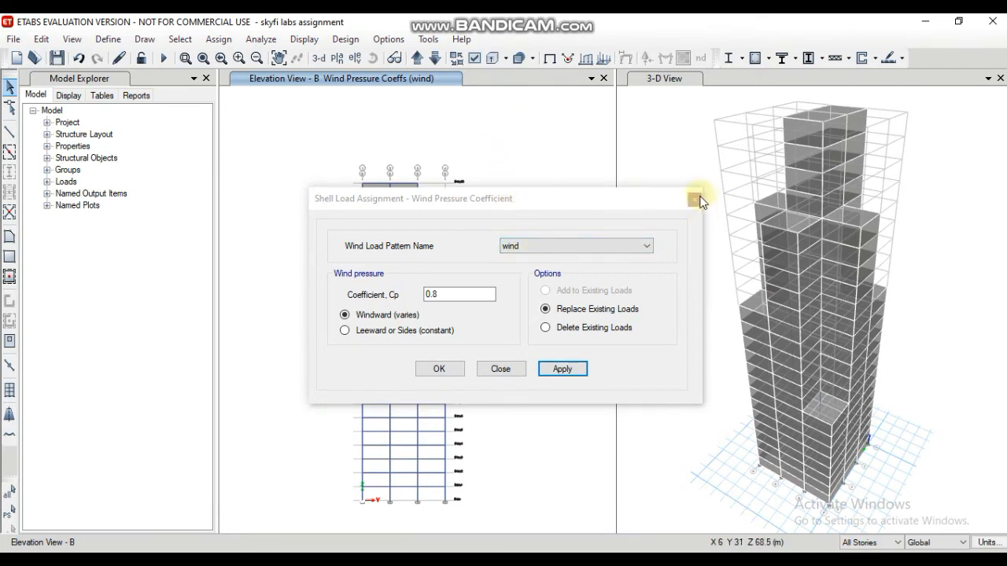
click(449, 370)
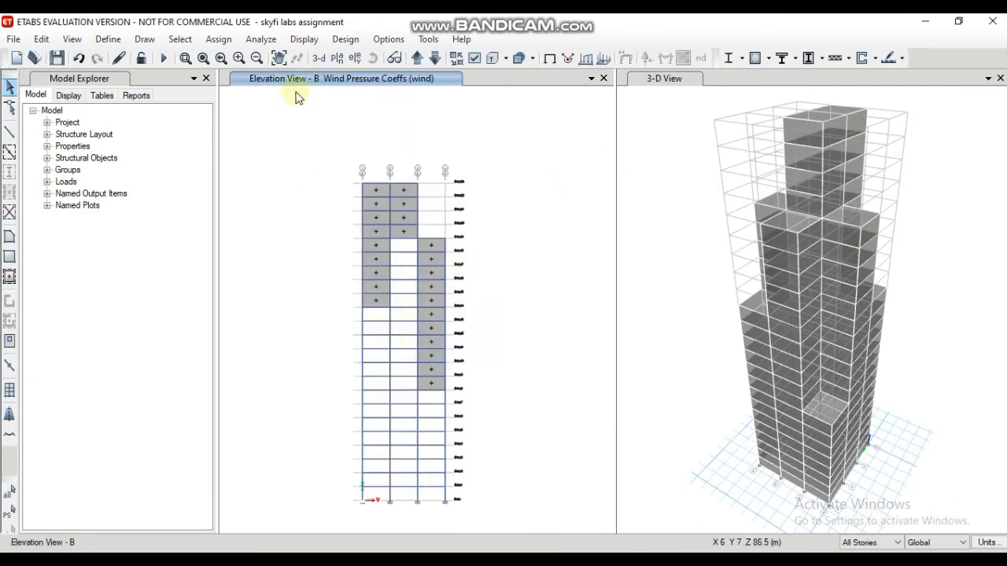
Step: Switch the elevation view to grid line D
click(355, 58)
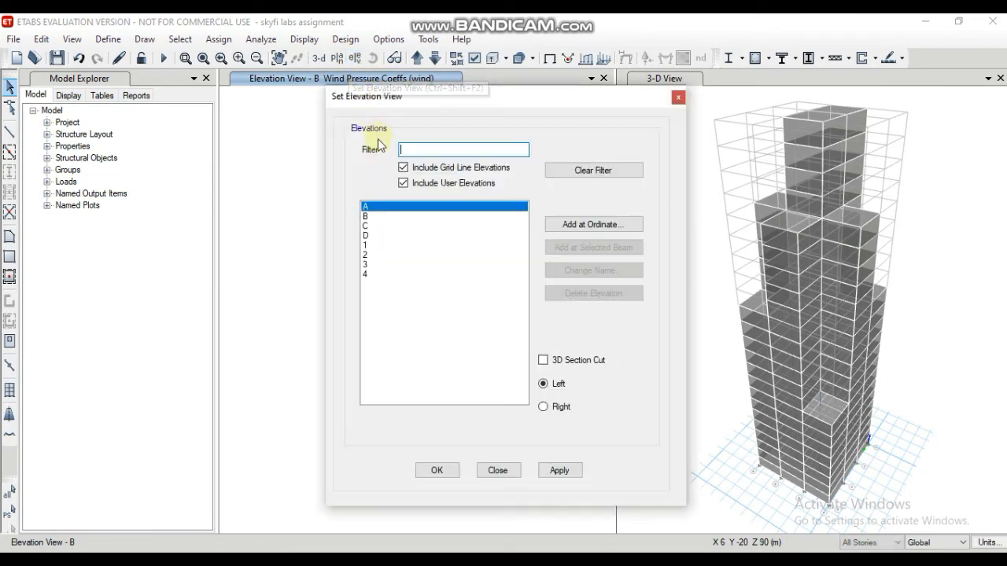
click(365, 236)
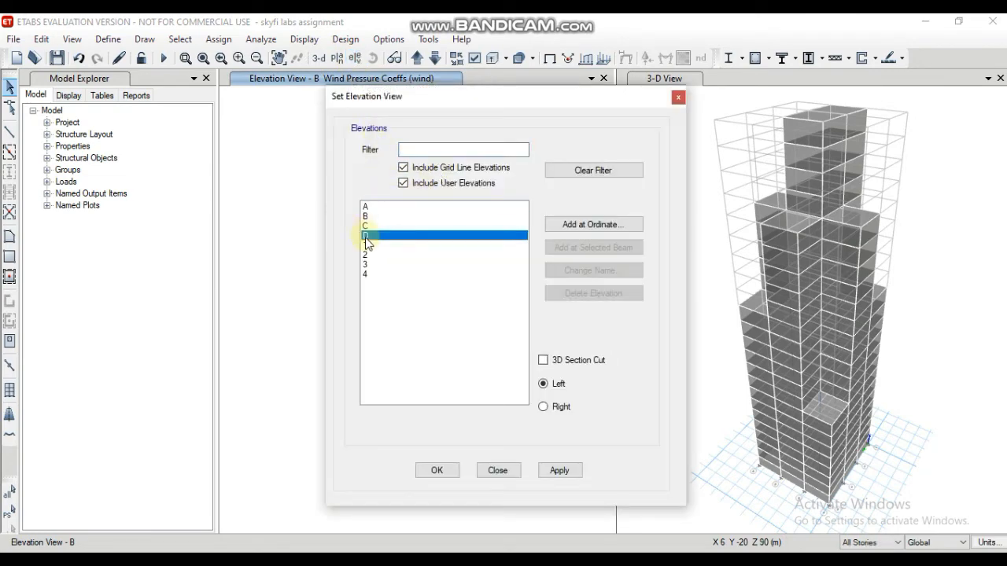
click(559, 471)
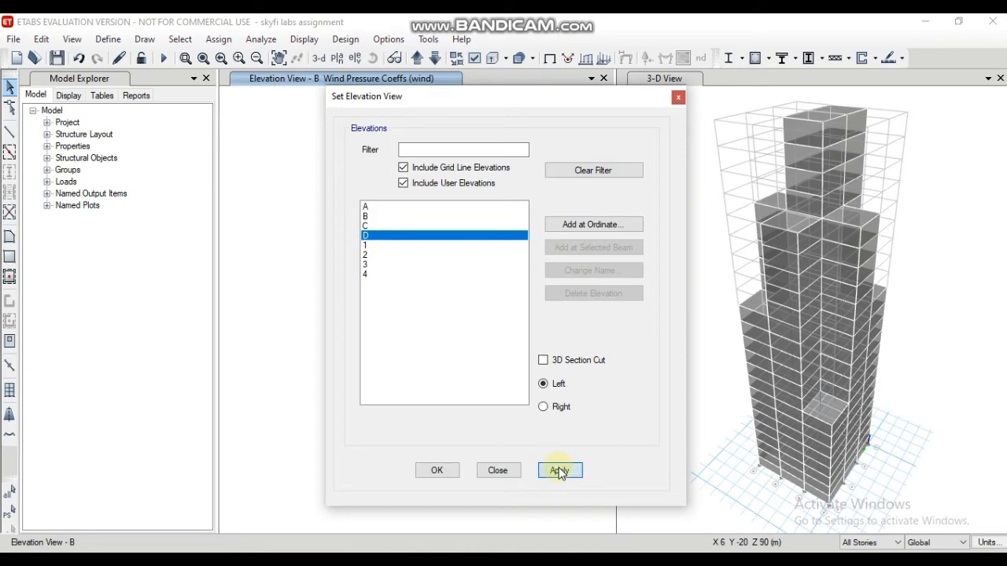
click(440, 465)
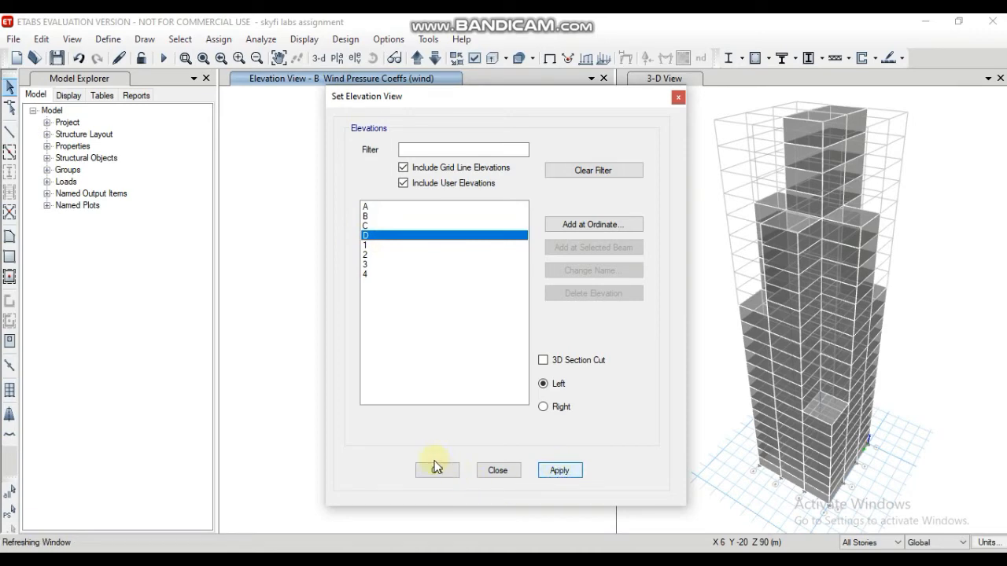
Step: Display the elevation along grid line D and select the cladding panels in all three bays
click(437, 467)
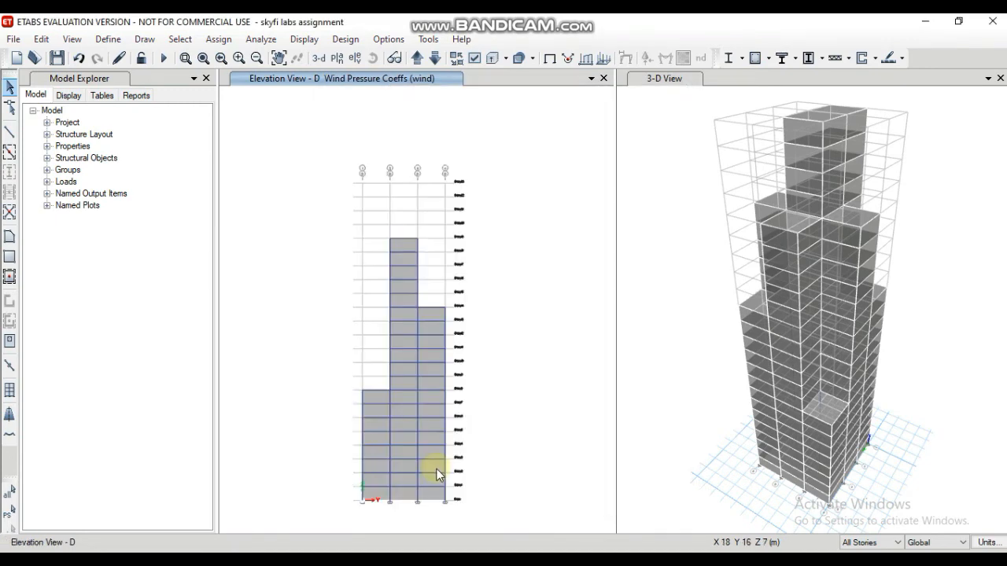
click(371, 414)
click(377, 405)
click(376, 403)
click(374, 407)
click(375, 412)
click(377, 409)
click(404, 414)
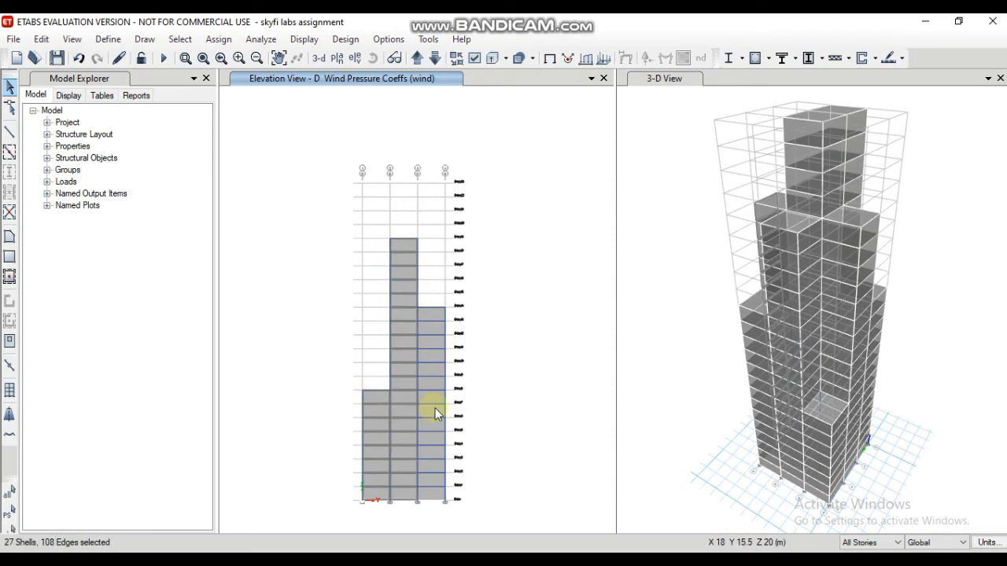
click(435, 408)
click(433, 403)
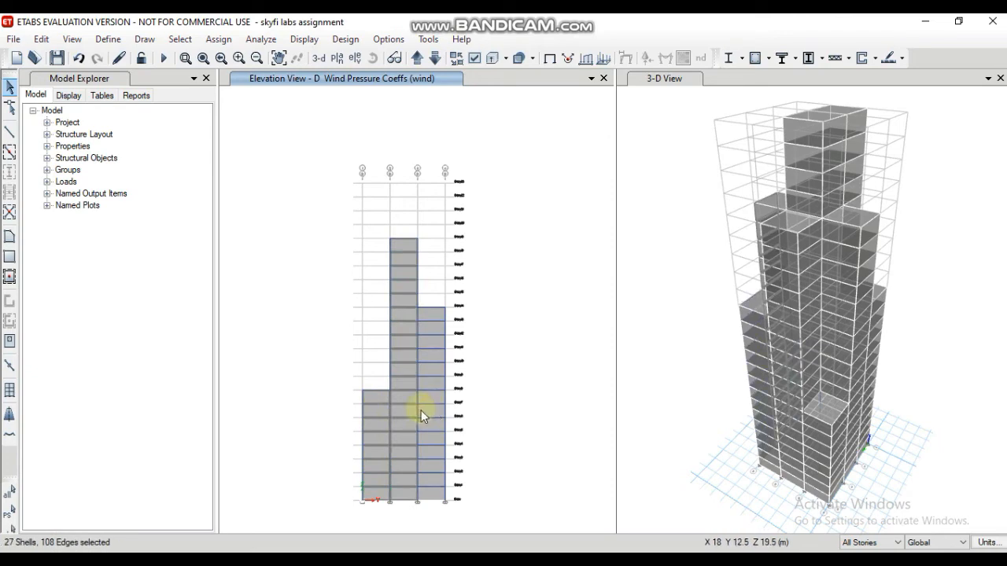
click(428, 410)
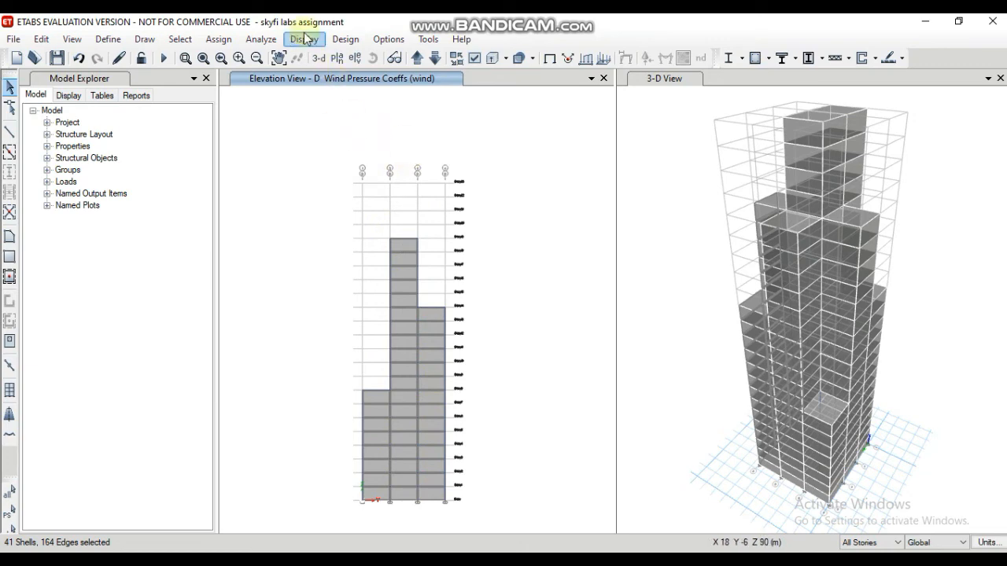
Step: Assign a leeward or sides wind pressure coefficient Cp of -0.25 for the wind pattern to the selected elevation D cladding, replacing existing loads
click(219, 39)
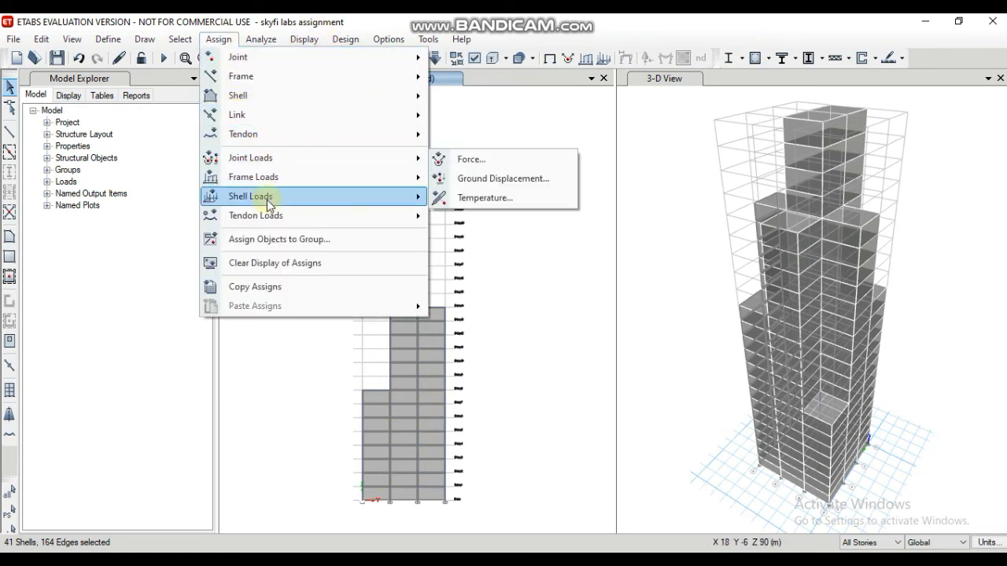
mouse_move(267, 199)
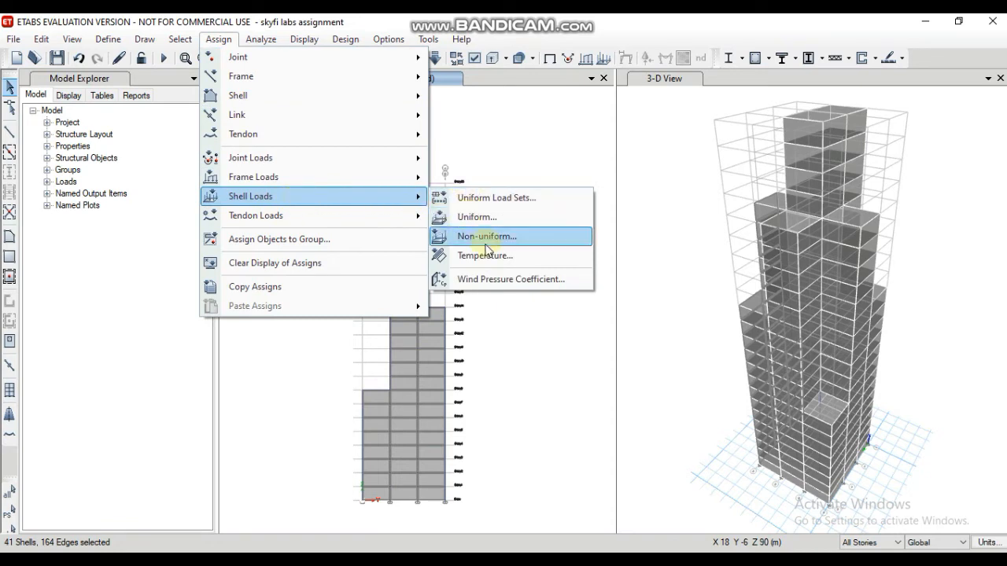
click(498, 280)
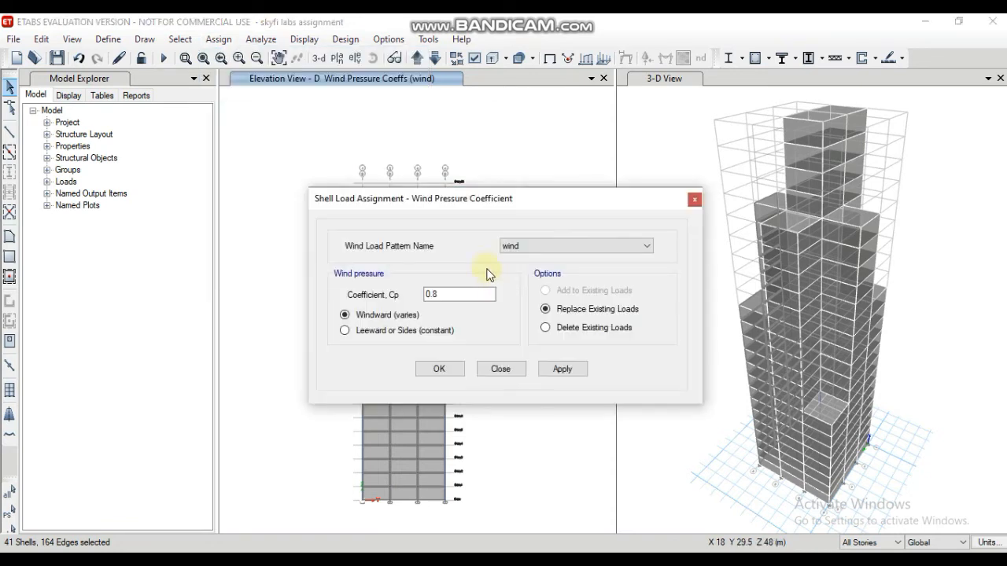
click(437, 293)
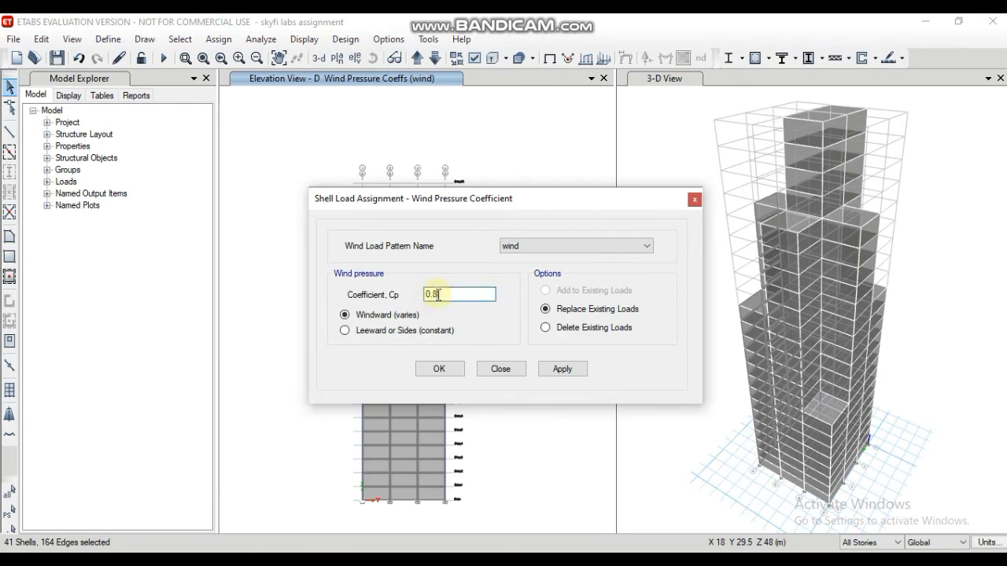
drag(438, 295, 408, 297)
text(-0)
click(344, 330)
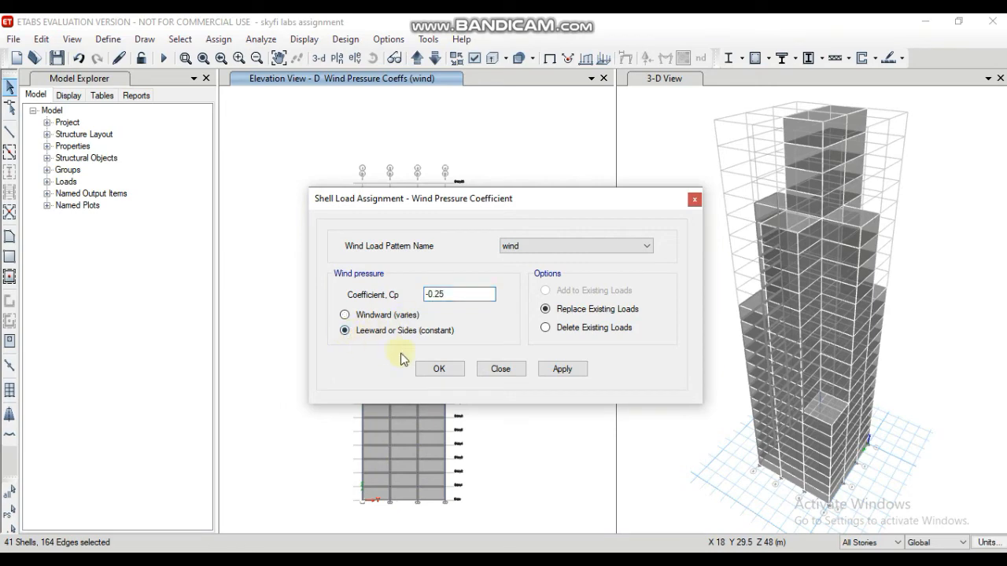
click(550, 371)
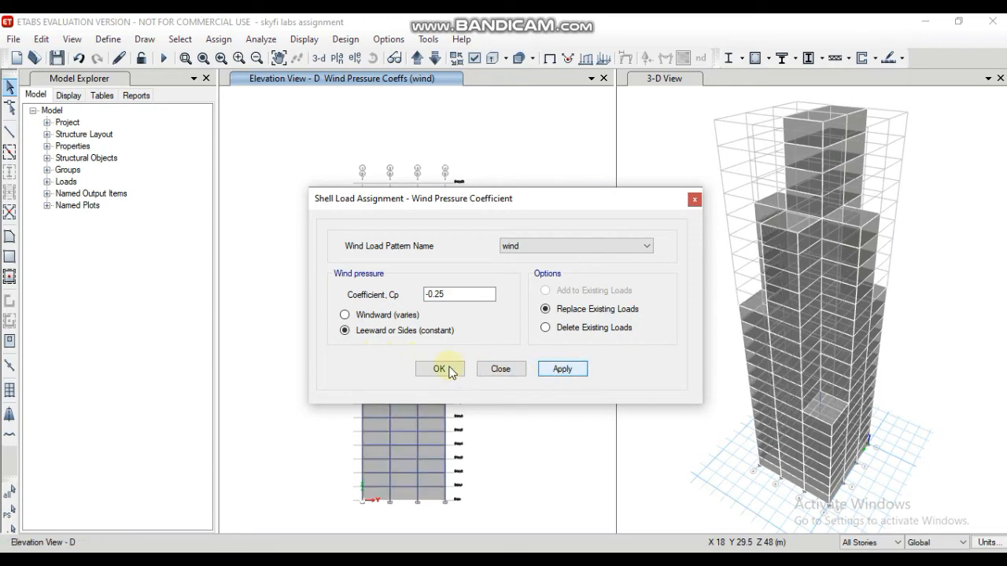
click(450, 368)
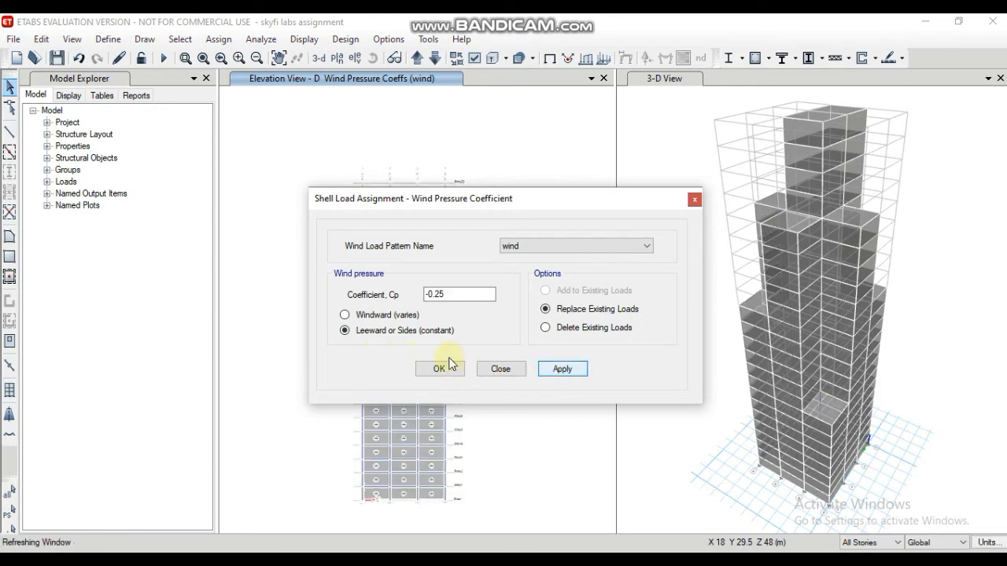
click(692, 198)
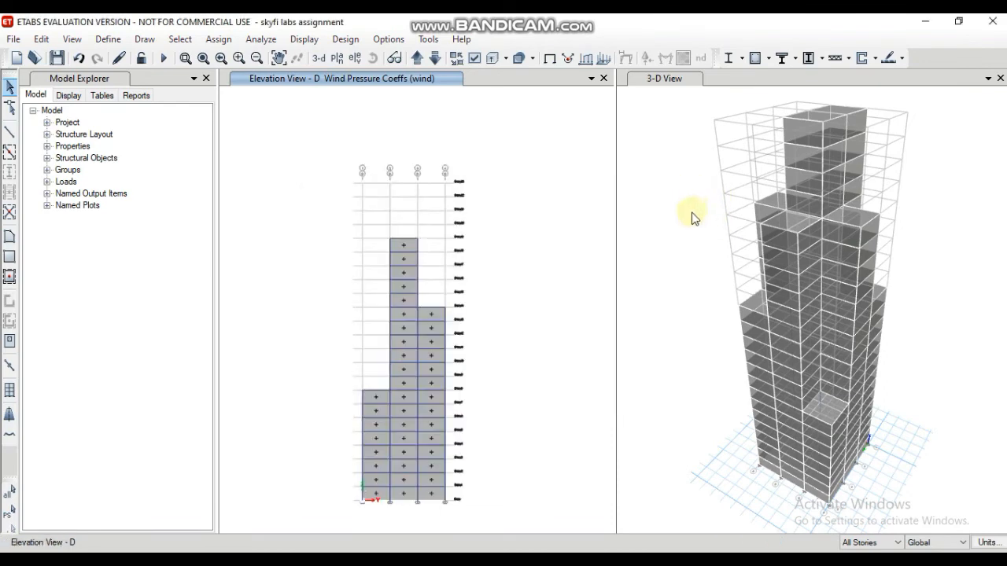
Step: Display the elevation along grid line C and select the cladding panels in its three bays
click(352, 59)
click(367, 227)
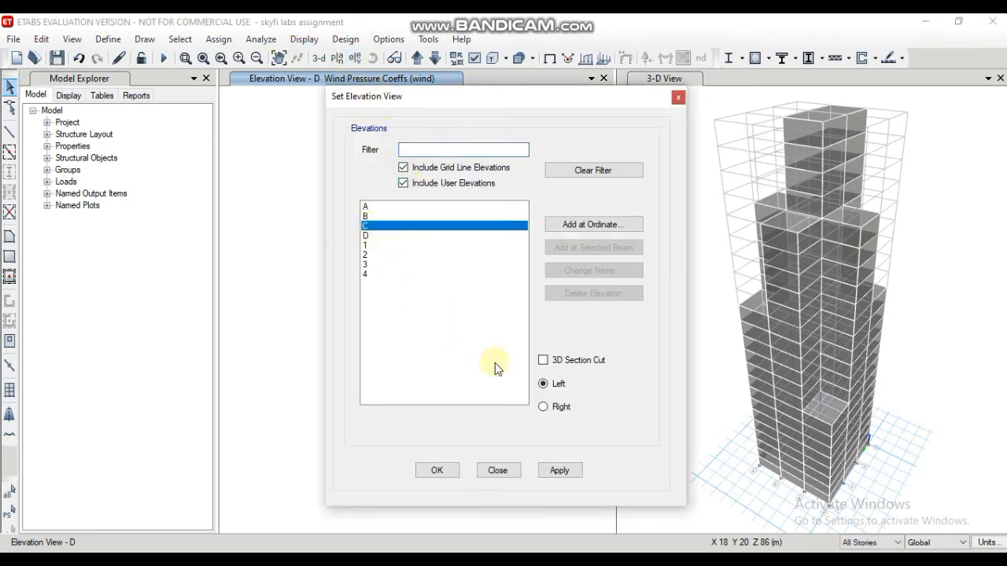
click(555, 472)
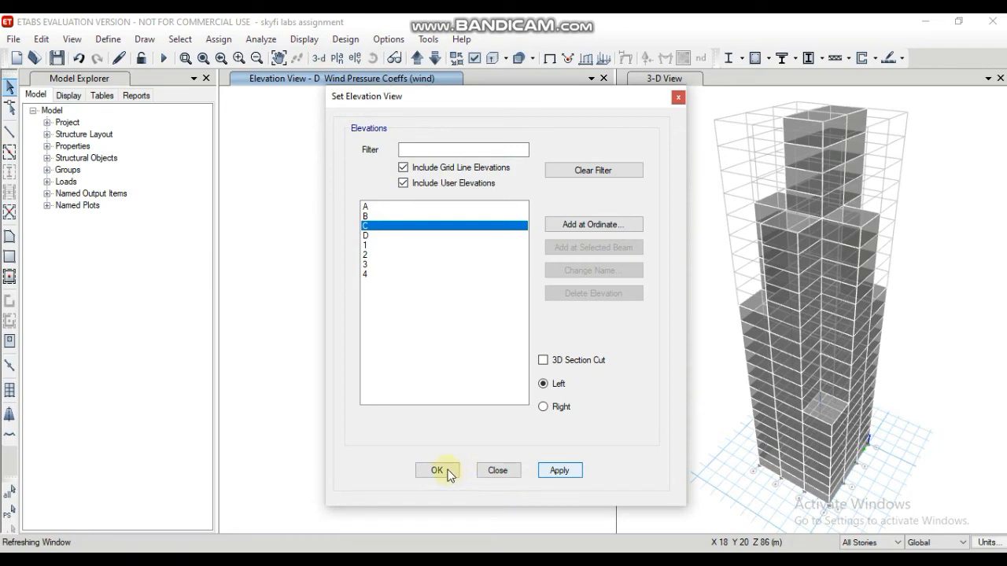
click(446, 473)
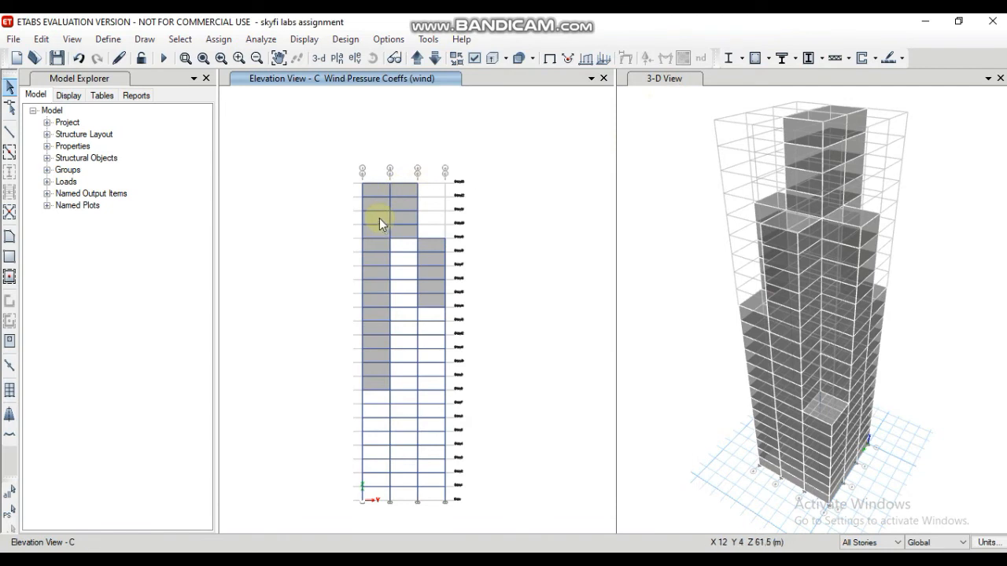
click(379, 217)
click(406, 215)
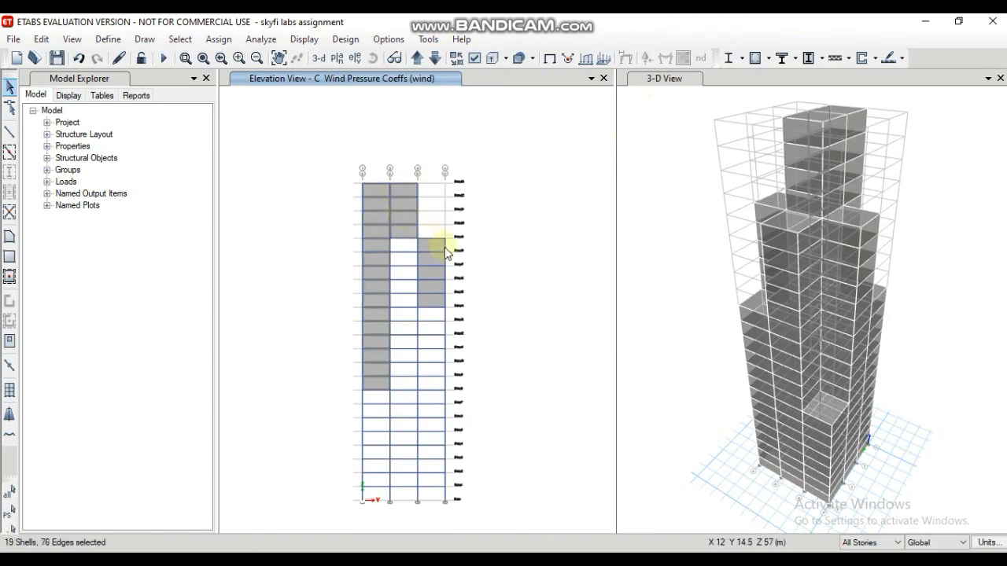
click(430, 244)
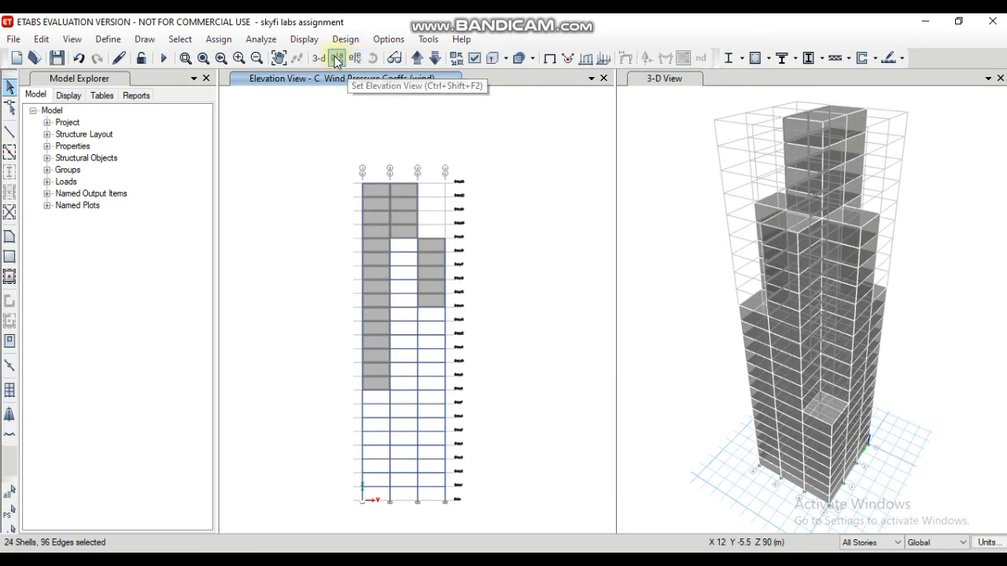
Step: Assign the leeward wind pressure coefficient Cp of -0.25 for the wind pattern to the selected elevation C cladding
click(221, 39)
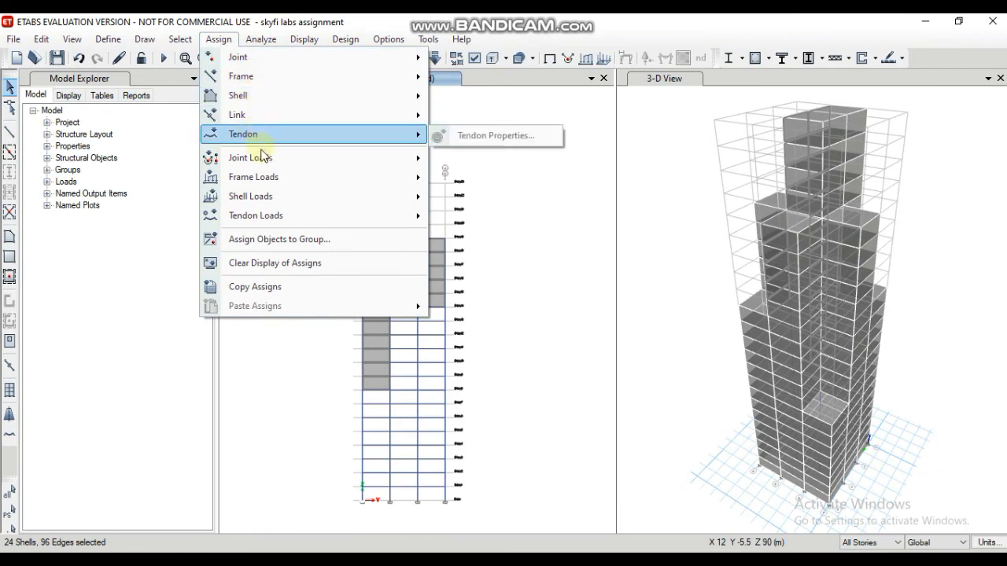
mouse_move(275, 201)
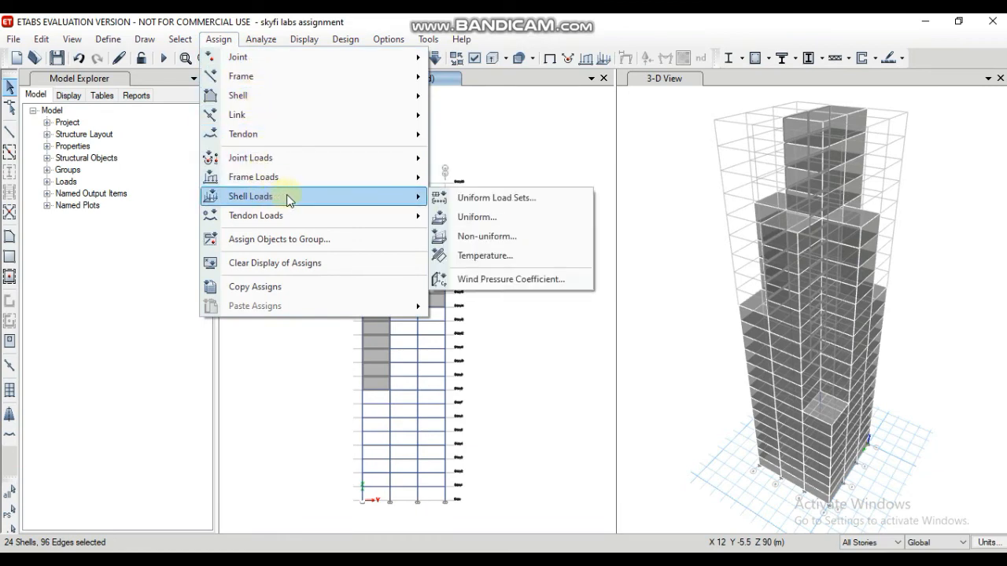
click(480, 281)
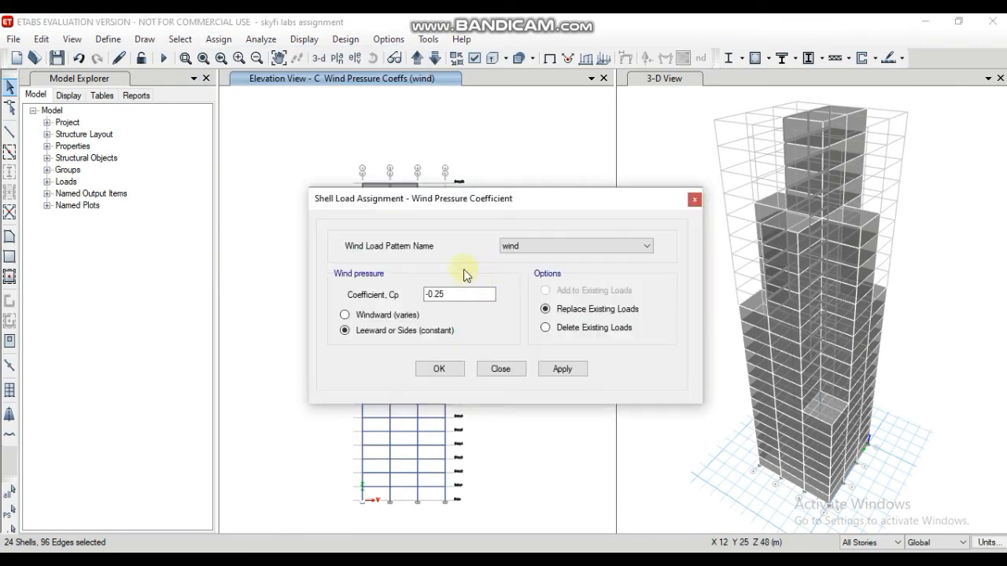
click(562, 368)
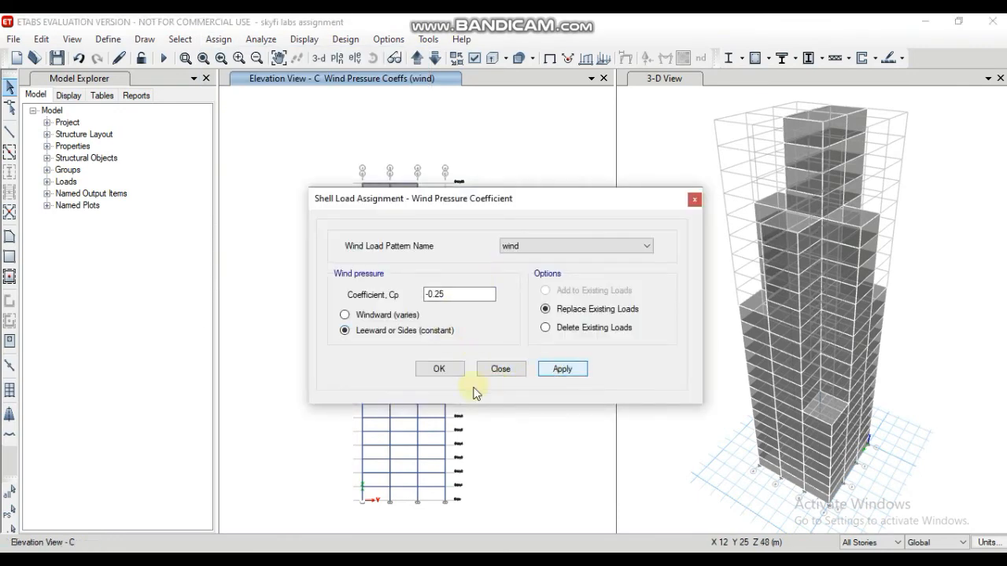
click(439, 369)
click(452, 367)
click(452, 370)
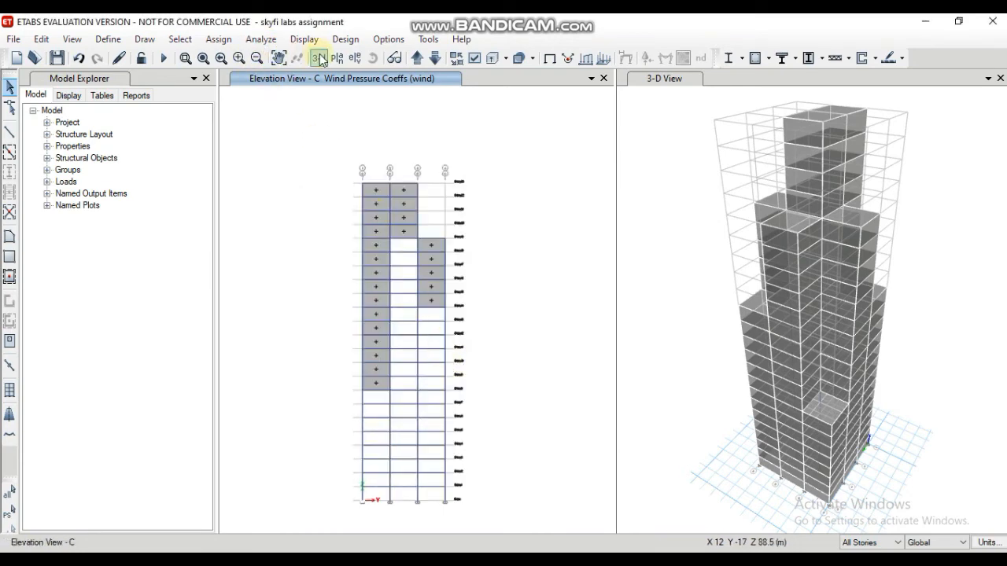
Step: Display the elevation along grid line 1 and select the cladding panels in all three bays
click(355, 58)
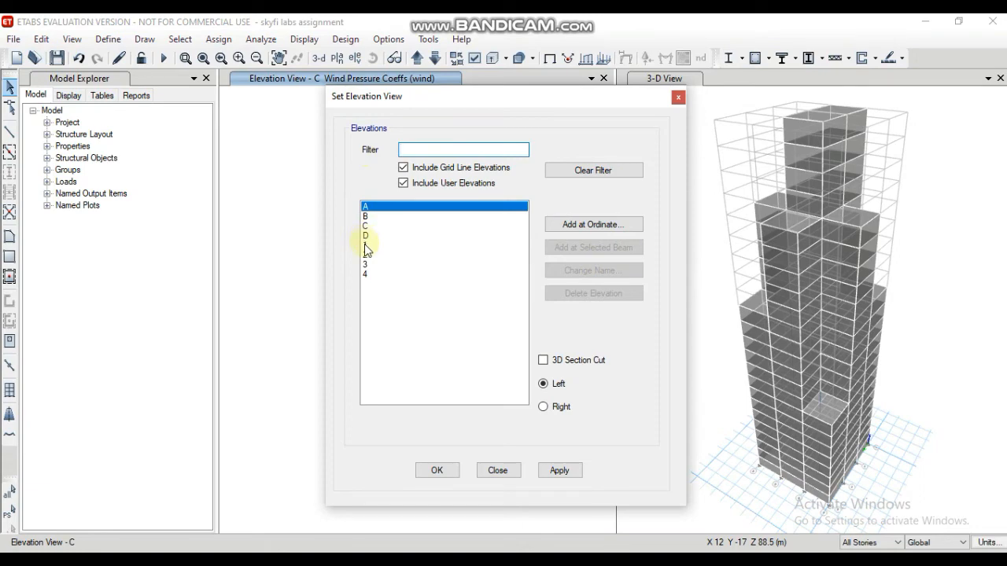
click(365, 245)
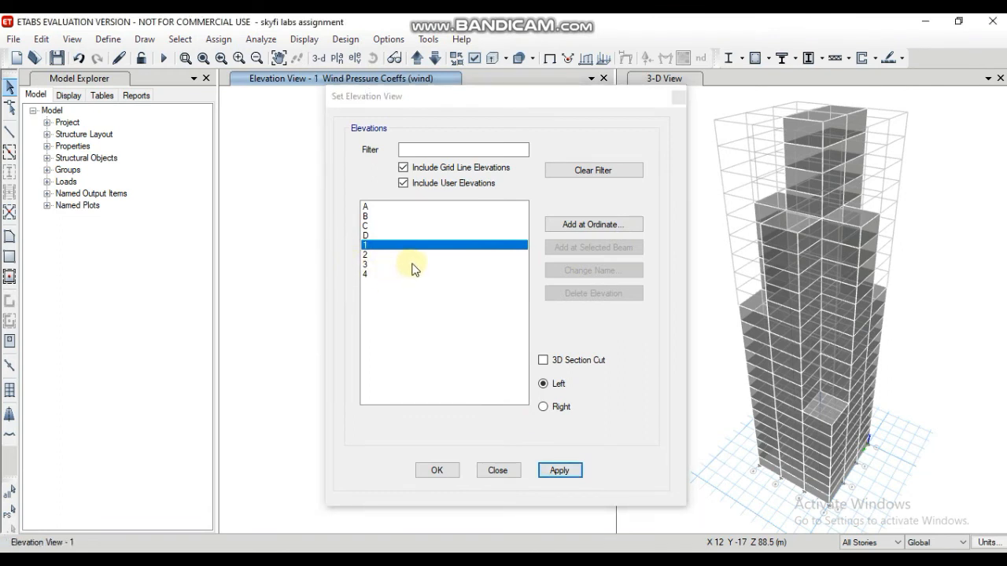
click(435, 470)
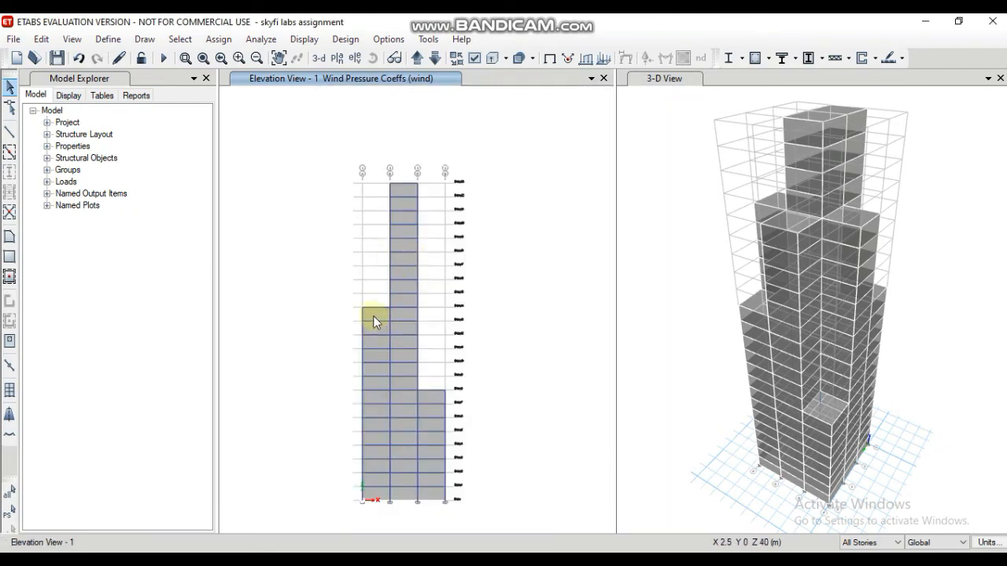
click(373, 314)
click(406, 315)
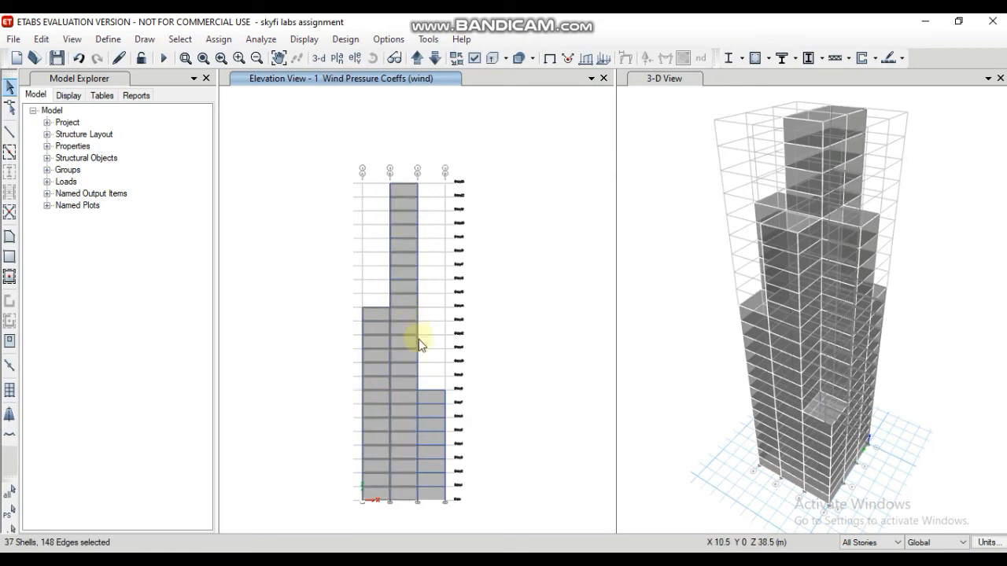
click(437, 395)
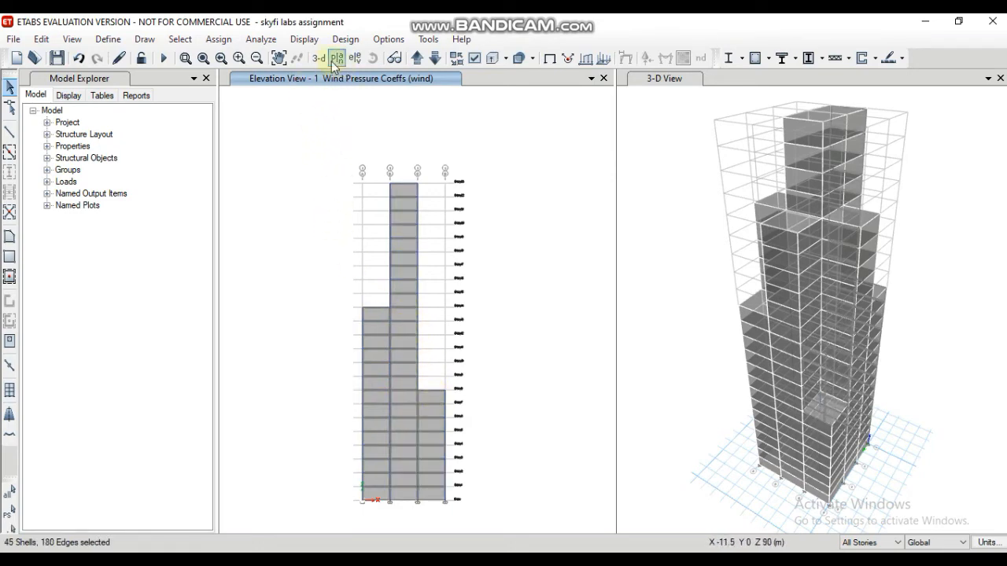
Step: Move on to the elevation along grid line 2 and add the cladding panels in its two outer bays to the selection
click(416, 59)
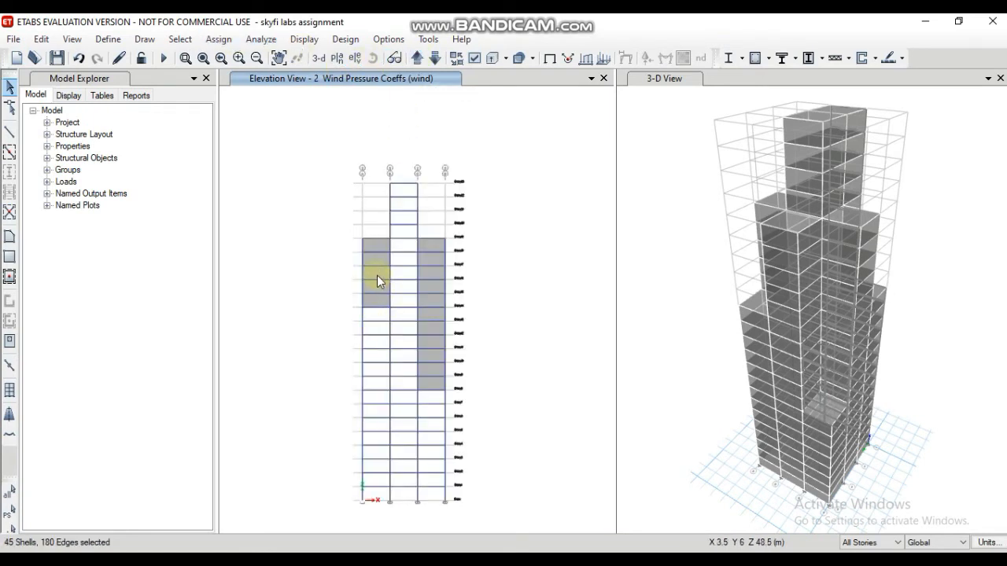
click(376, 275)
click(429, 245)
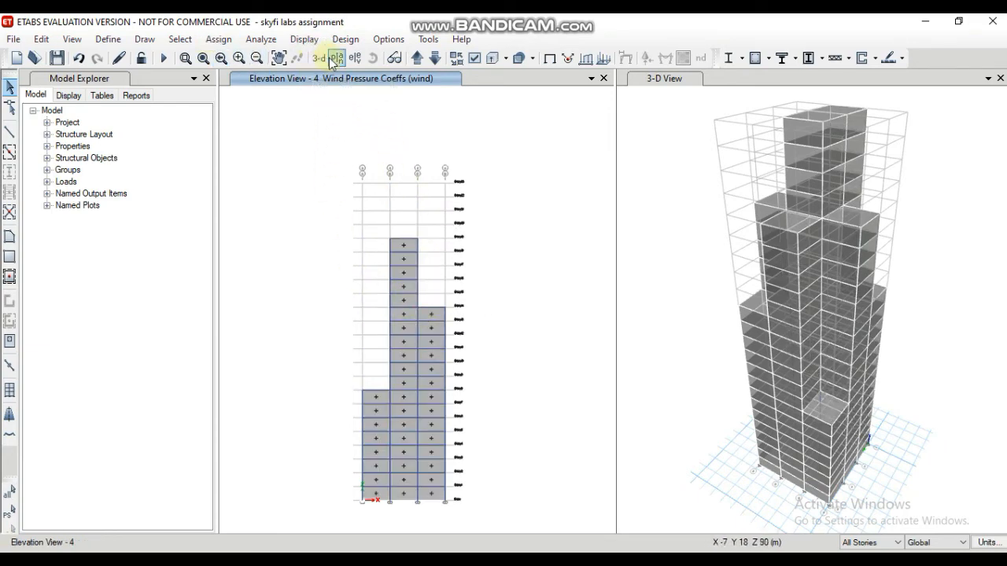
Step: Display the Story12 plan and the Story7 plan to check the wind pressure coefficients around the perimeter
click(335, 60)
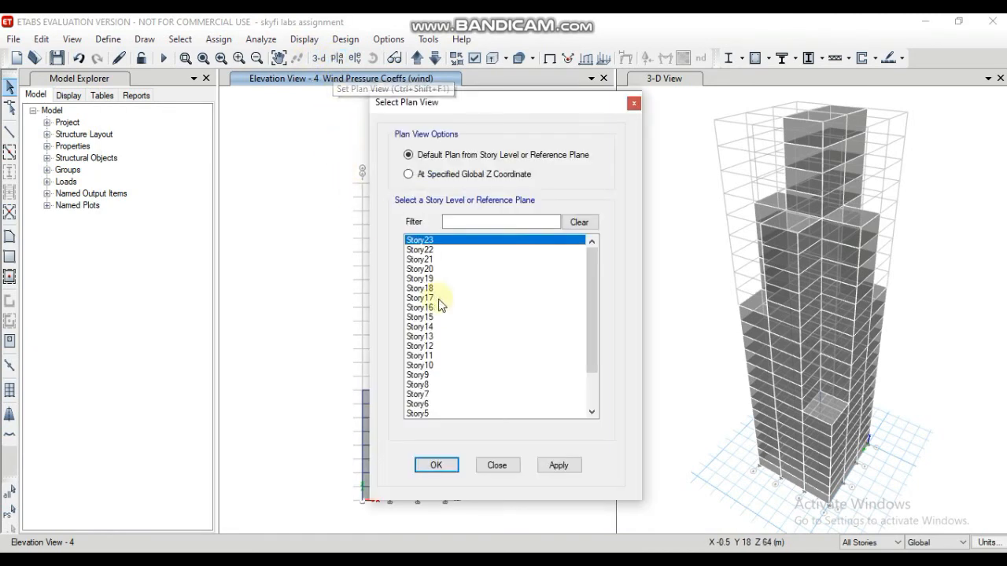
click(431, 346)
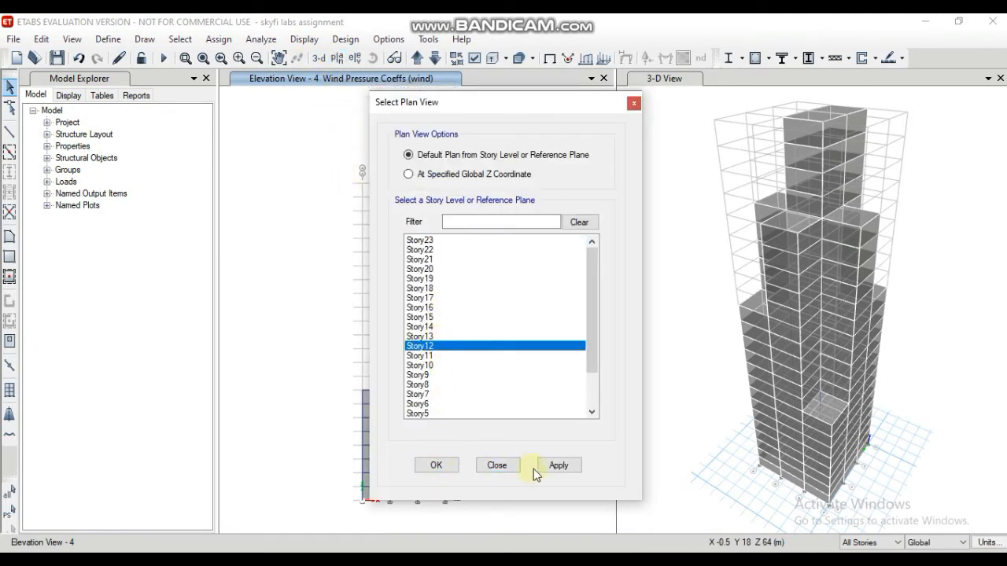
click(438, 465)
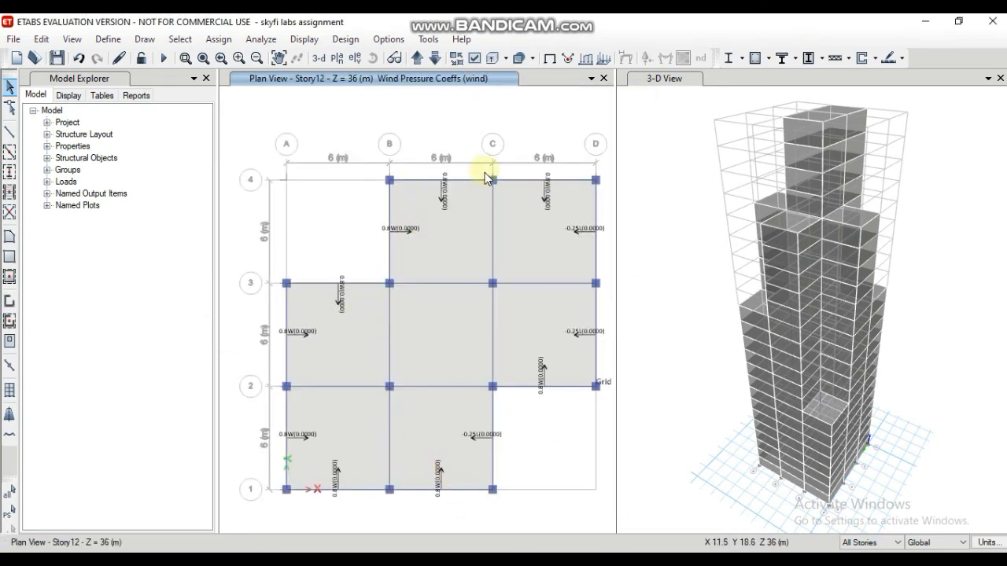
click(336, 59)
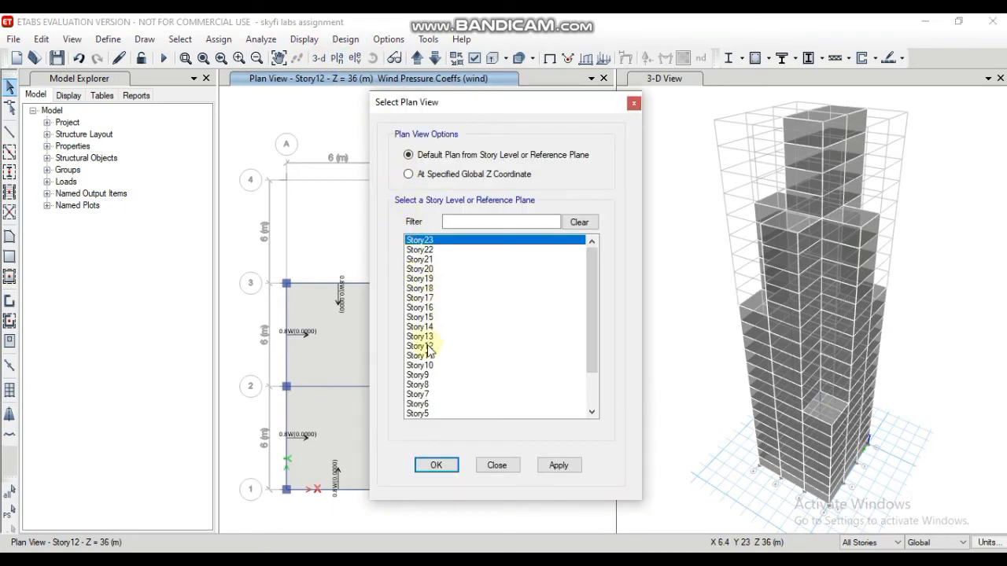
click(424, 394)
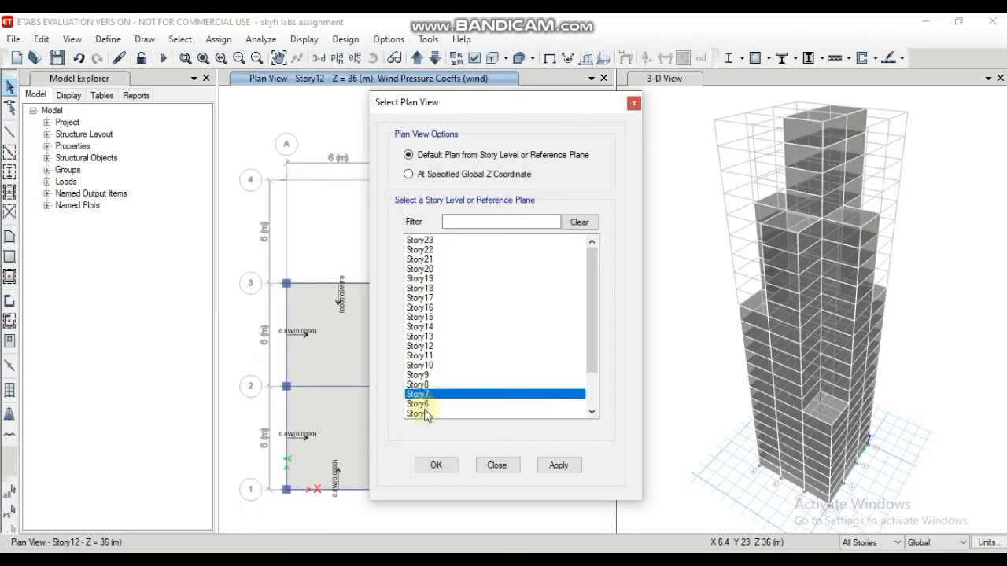
click(431, 466)
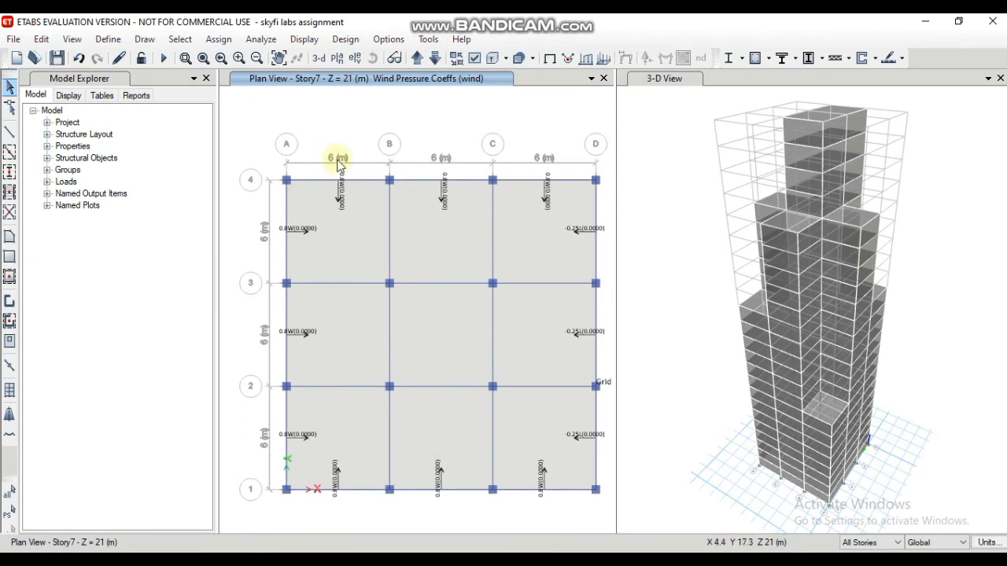
Step: Run the structural analysis of the building model
click(260, 39)
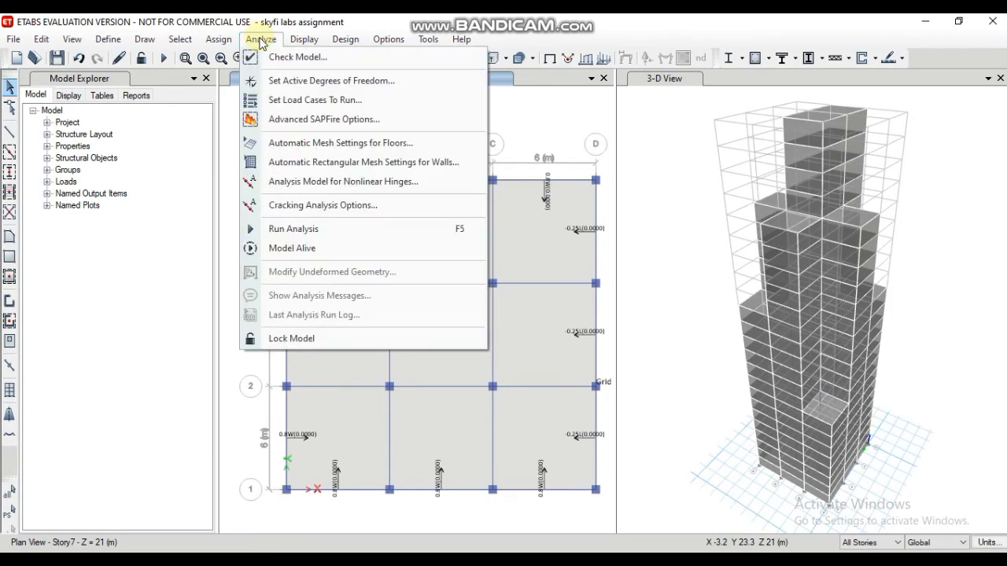
click(313, 231)
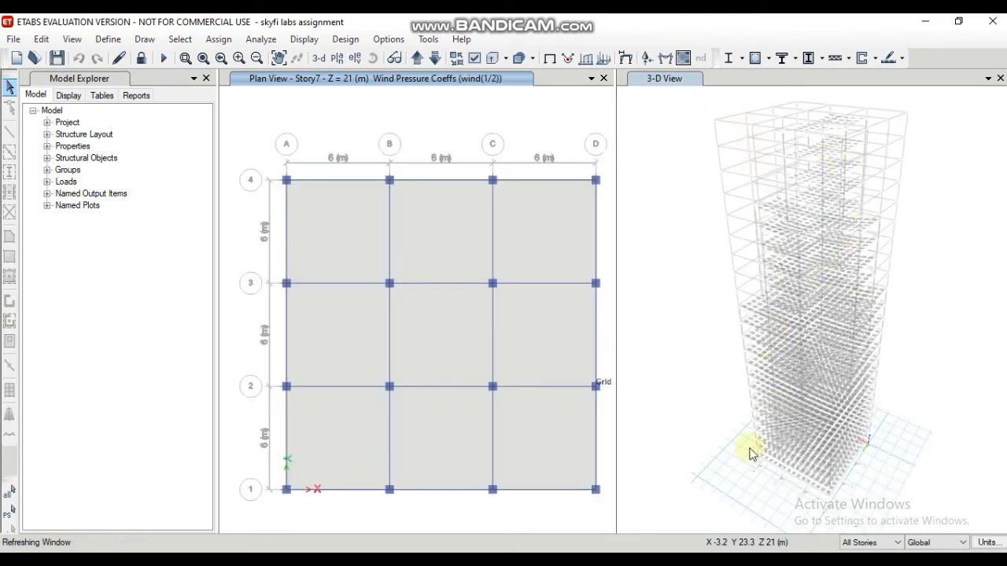
right_click(859, 170)
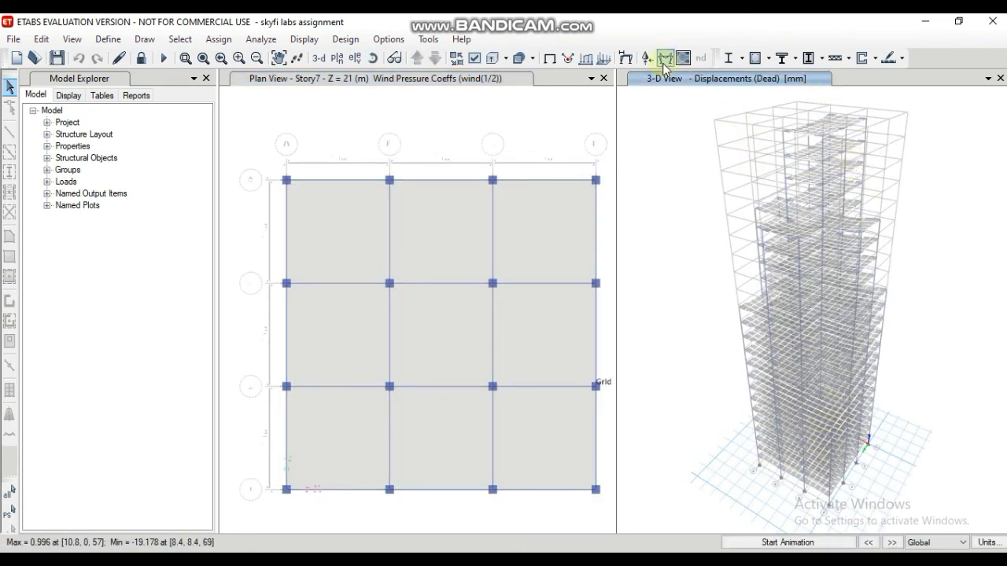
Step: Turn on the extruded view for frame objects in the 3-D displacement view
click(506, 59)
click(505, 58)
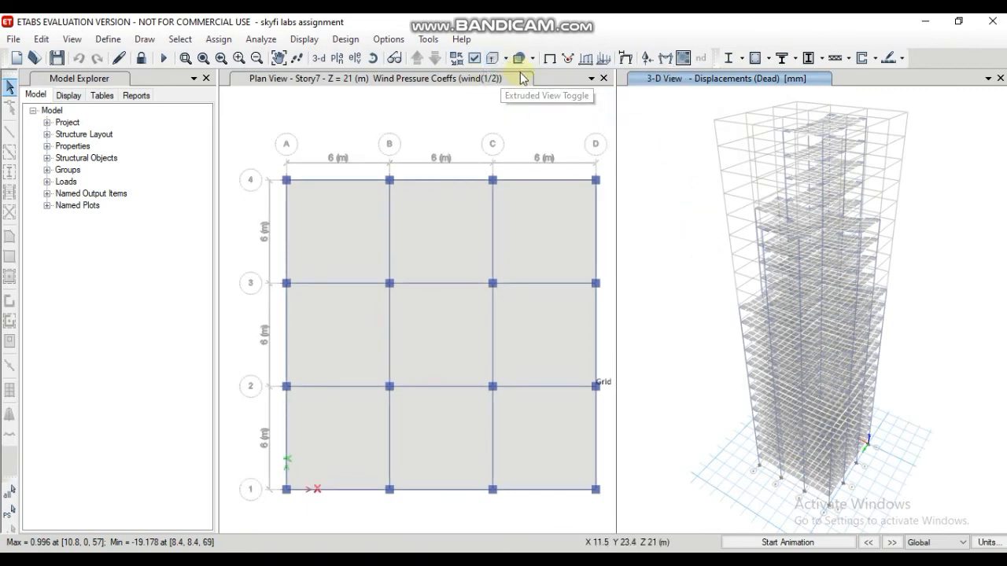
click(506, 58)
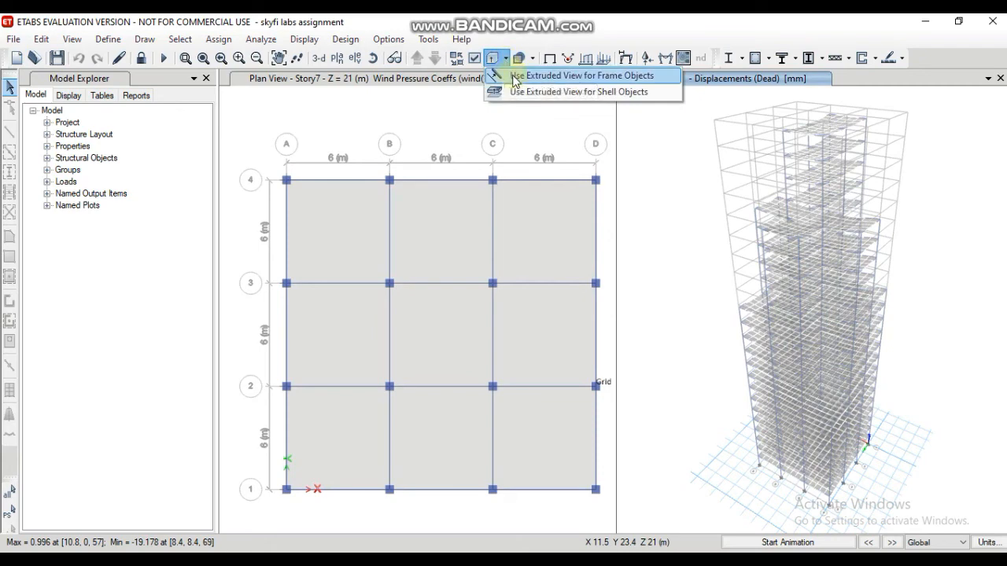
click(523, 75)
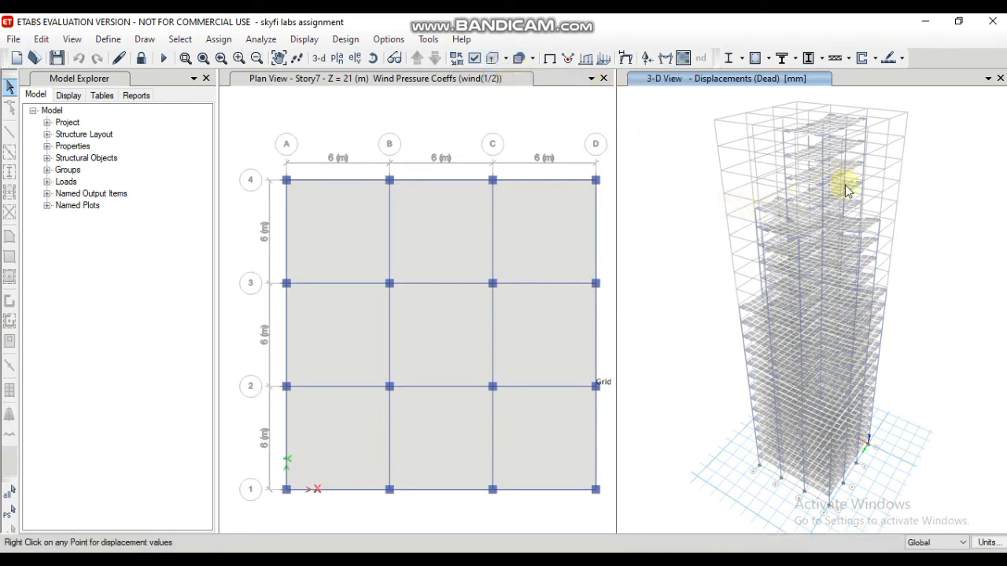
Step: Inspect the point displacements and drift of a corner joint at Story23 under the Dead case
mouse_move(829, 189)
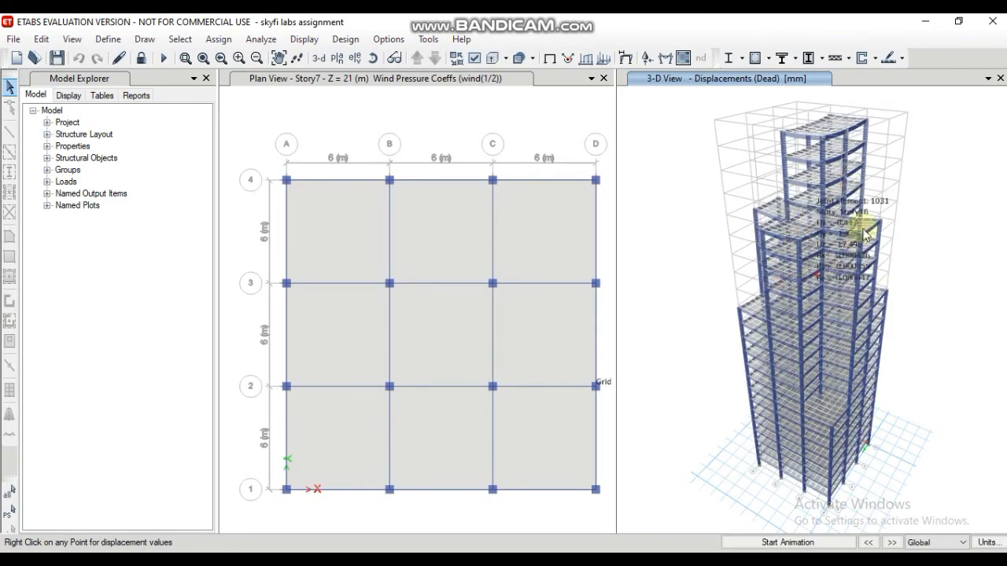
right_click(787, 132)
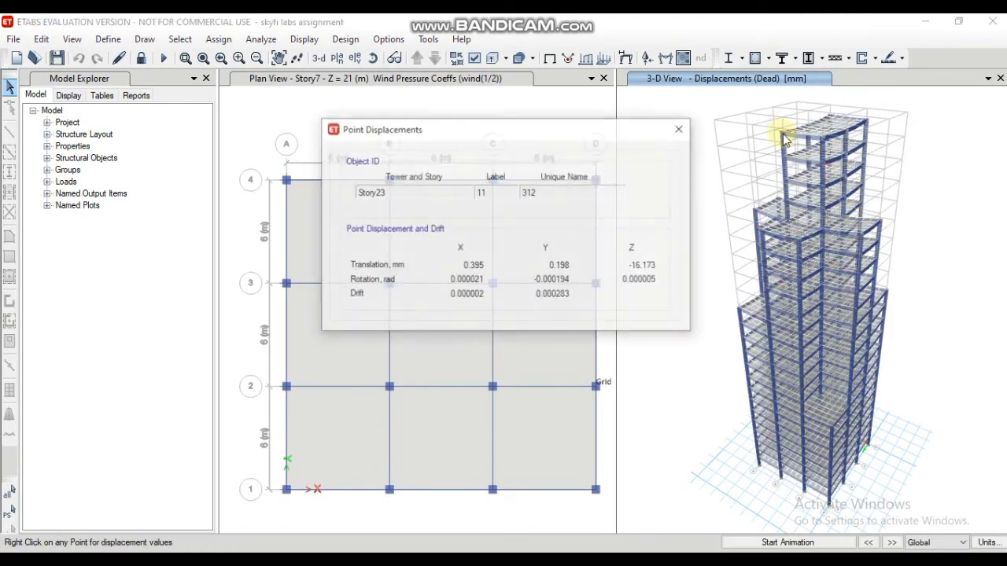
click(681, 127)
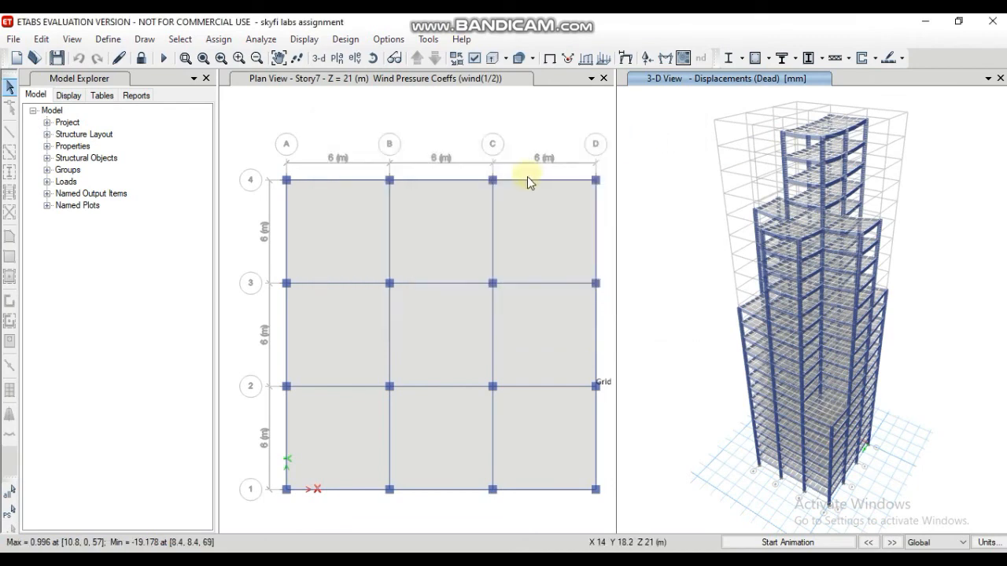
Step: Display the filled Shear 2-2 force diagram for frames under the Dead load case in the 3-D view
click(303, 39)
click(362, 62)
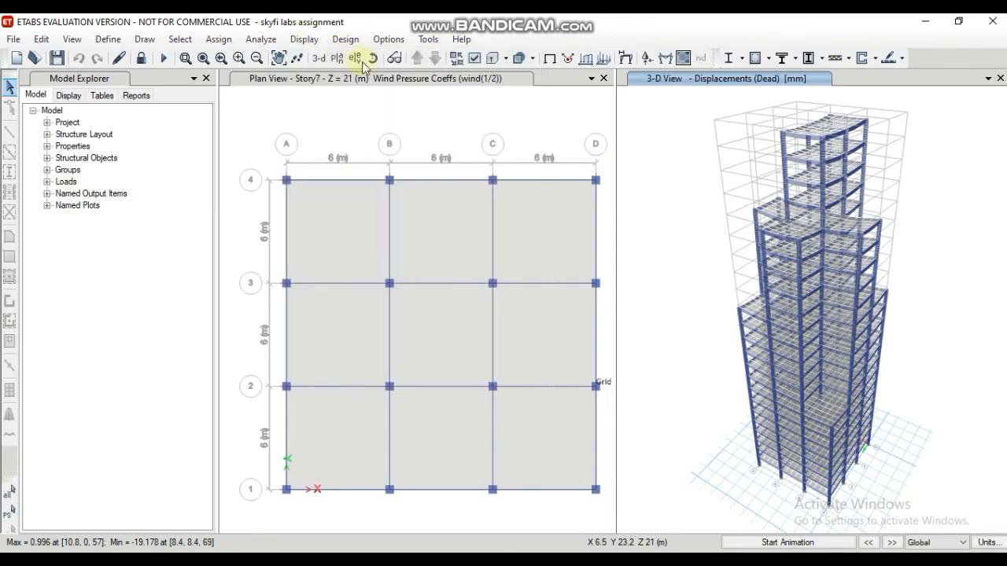
click(305, 39)
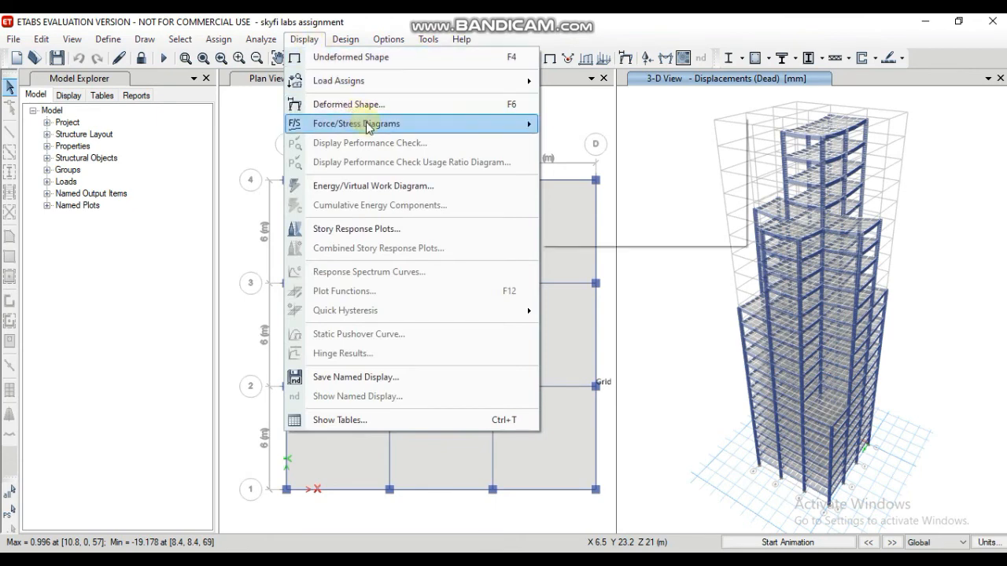
mouse_move(452, 127)
click(613, 170)
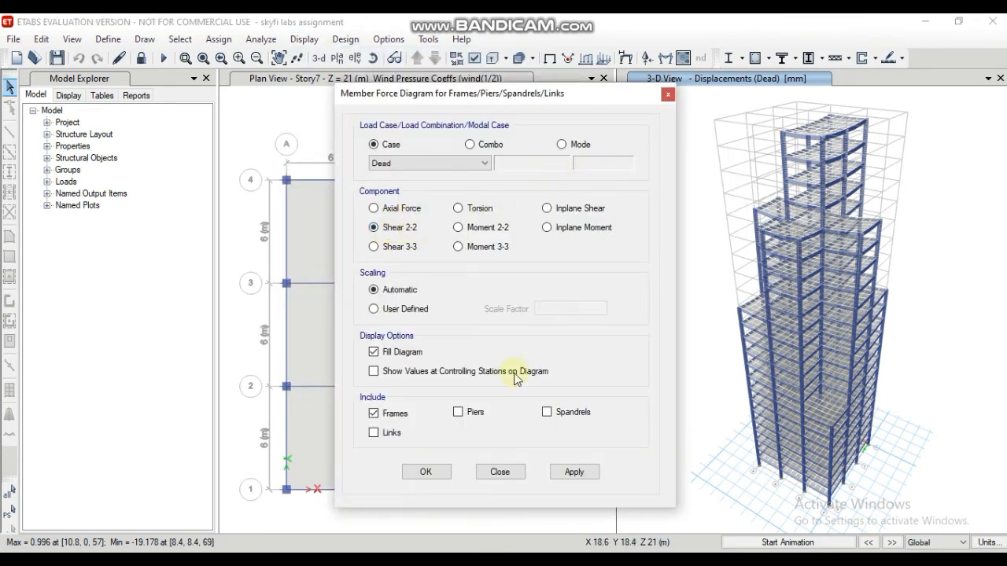
click(566, 472)
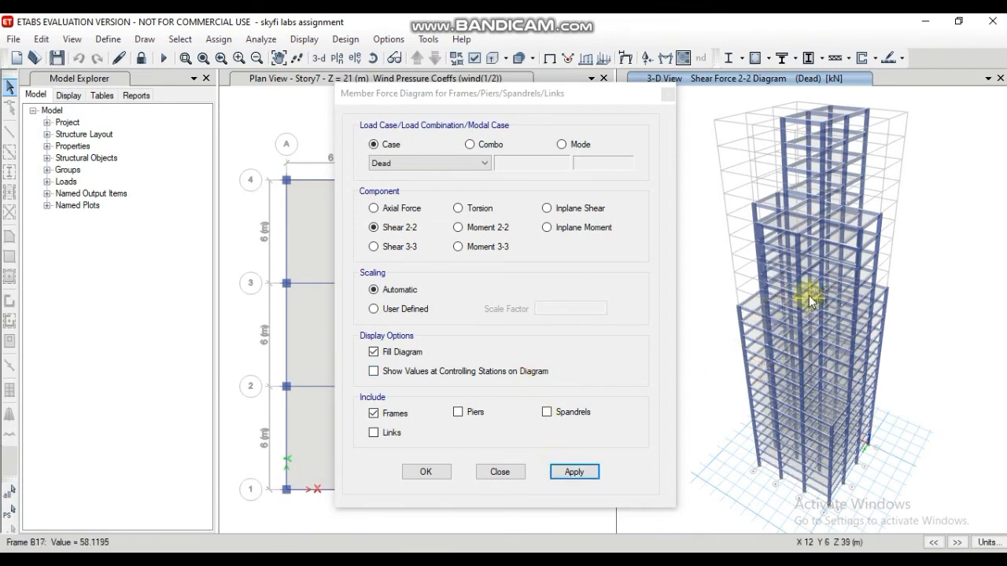
Step: Display the frame Moment 2-2 diagram, followed by the Moment 3-3 diagram, for the Dead load case
click(376, 228)
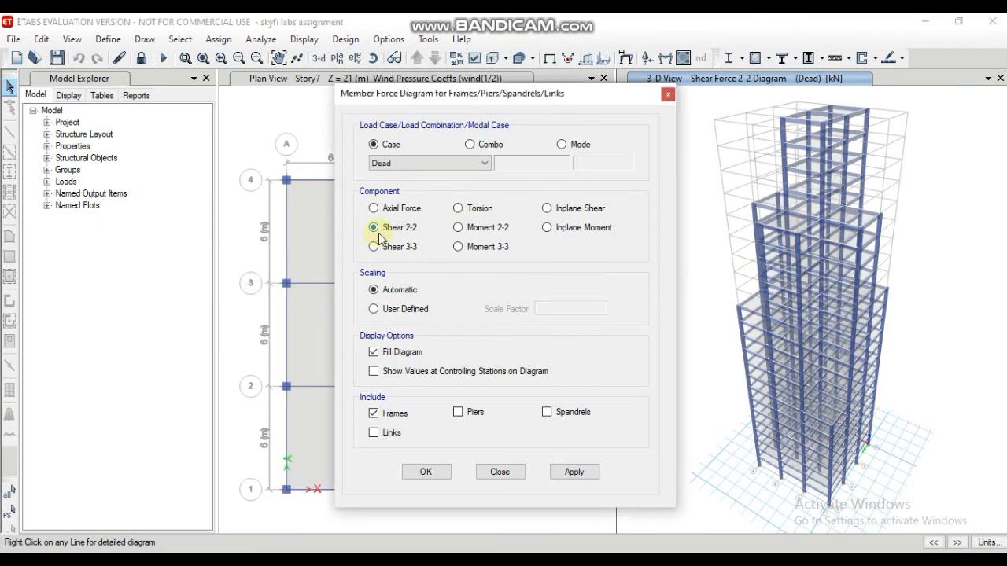
click(460, 228)
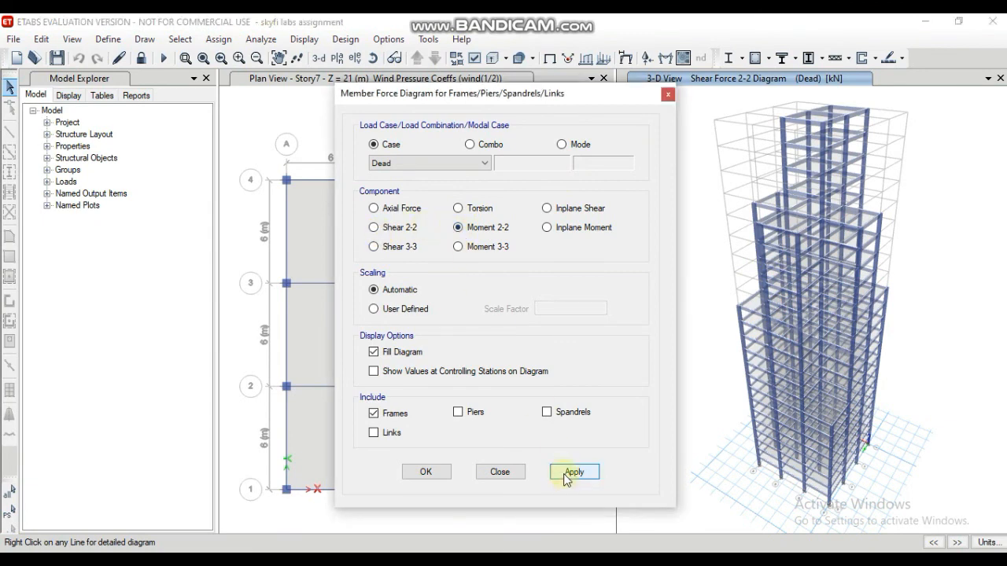
click(555, 473)
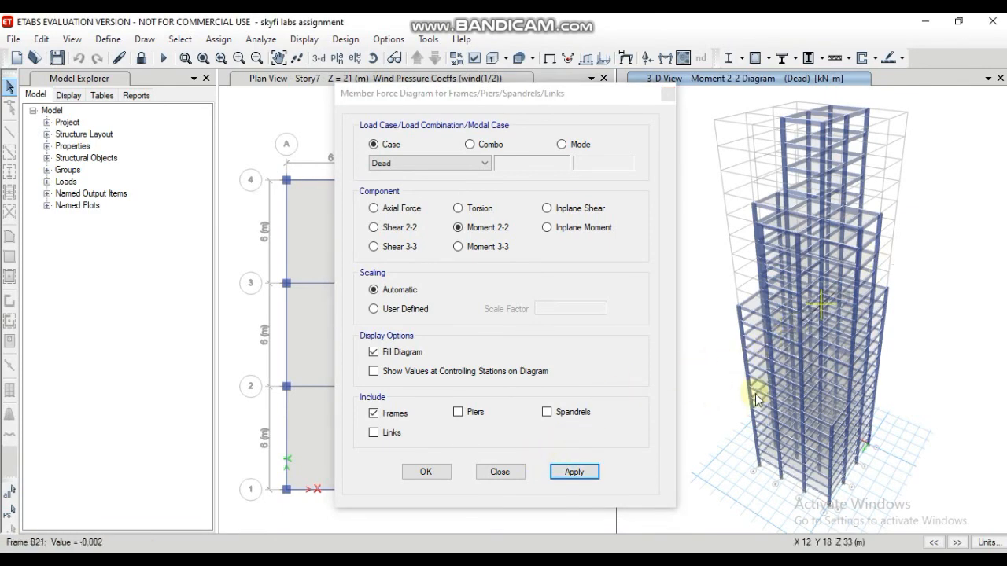
click(462, 248)
click(461, 249)
click(564, 474)
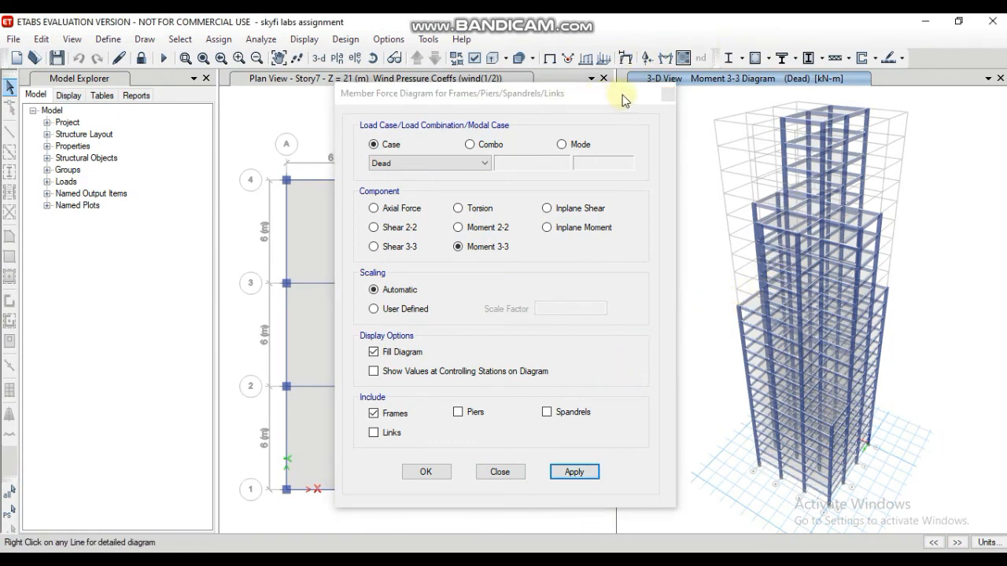
Step: Inspect the detailed shear, moment and deflection diagrams of upper-story beam B8, and close the member force diagram settings
right_click(787, 165)
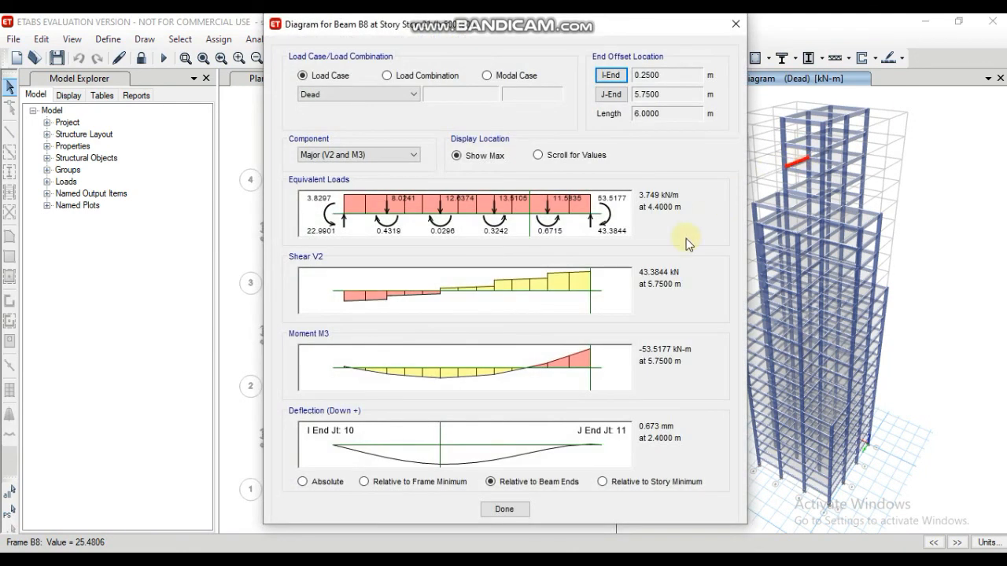
click(508, 509)
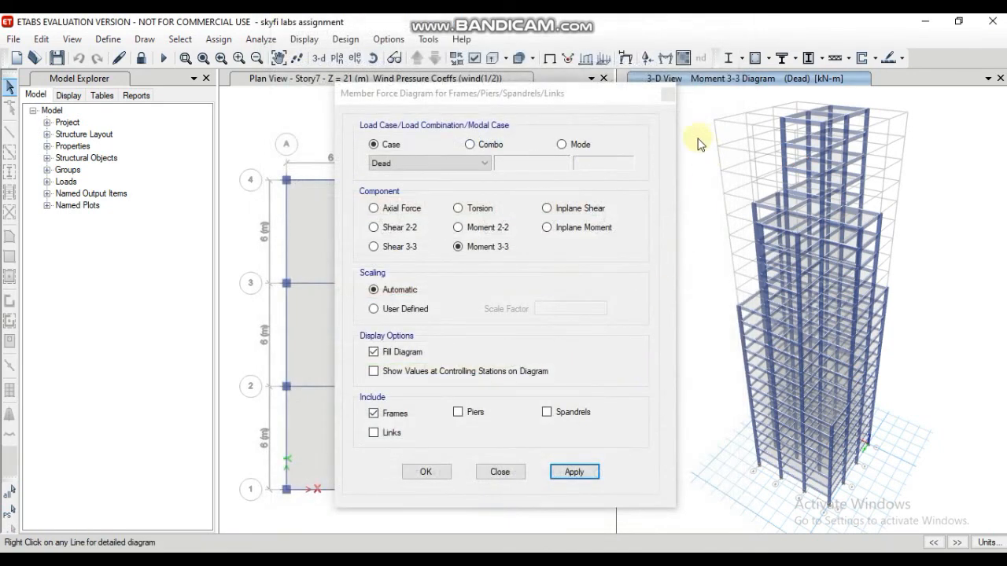
click(422, 471)
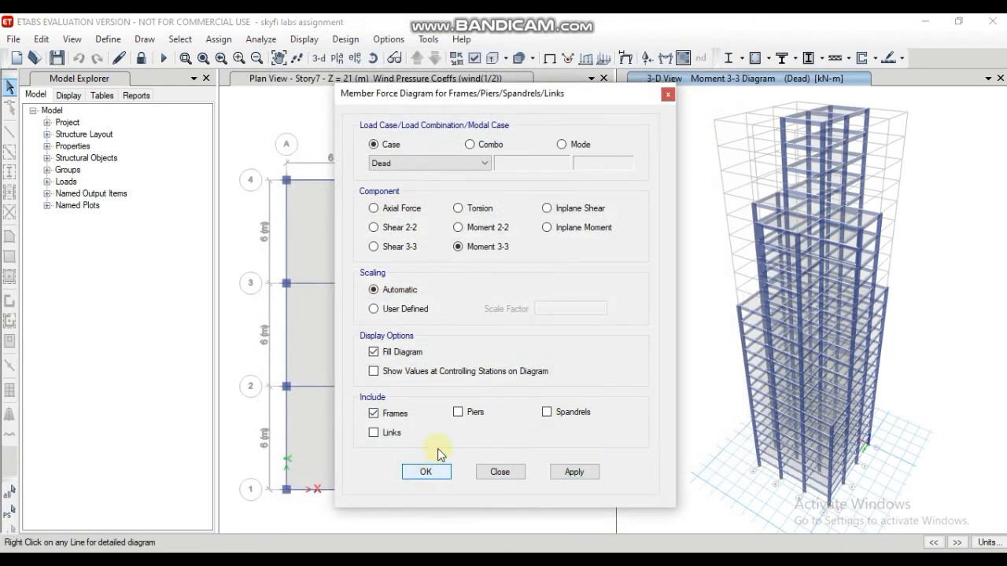
click(668, 95)
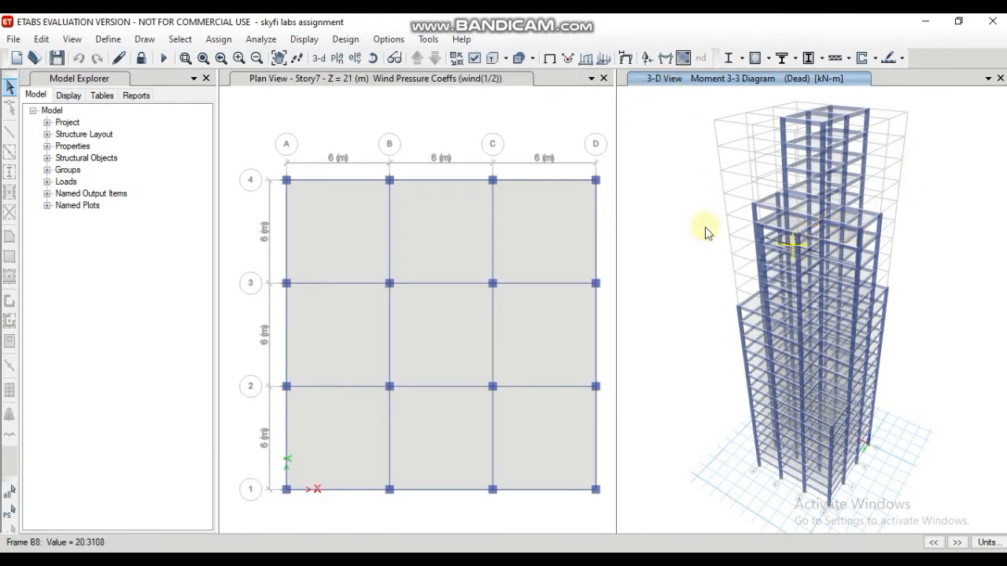
Step: Review the concrete frame design preferences for IS 456:2000 and accept them as they are
click(345, 39)
mouse_move(391, 43)
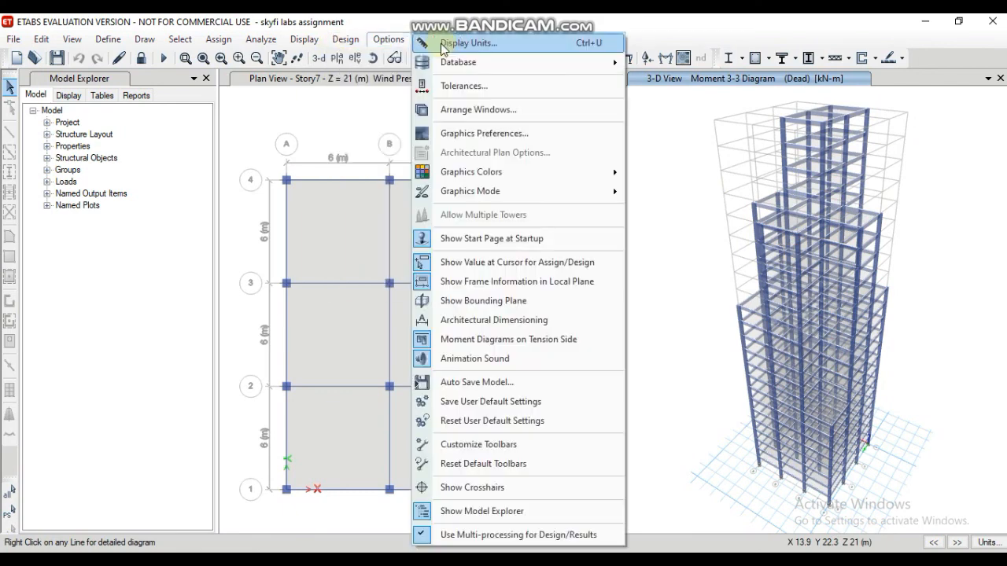
mouse_move(346, 39)
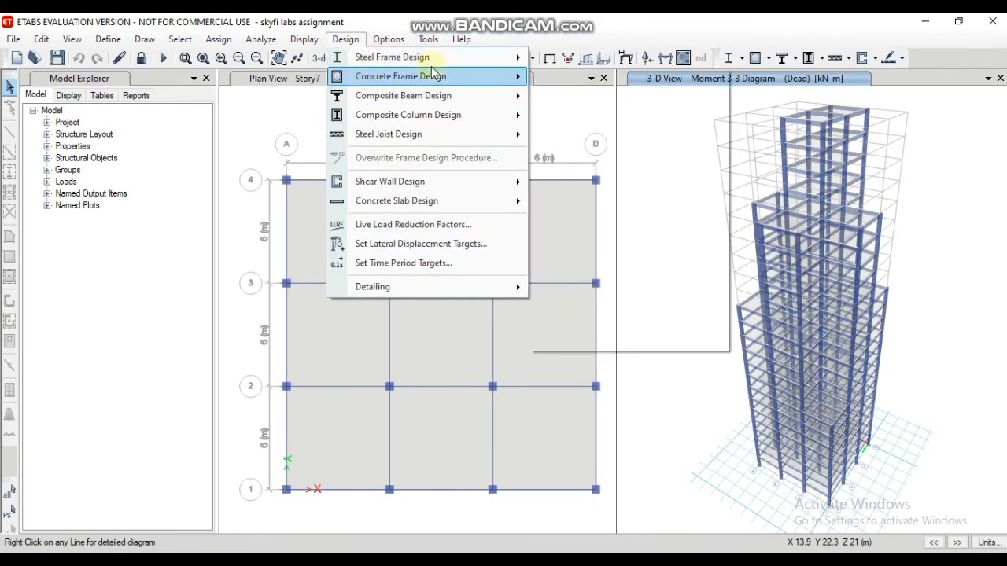
mouse_move(511, 76)
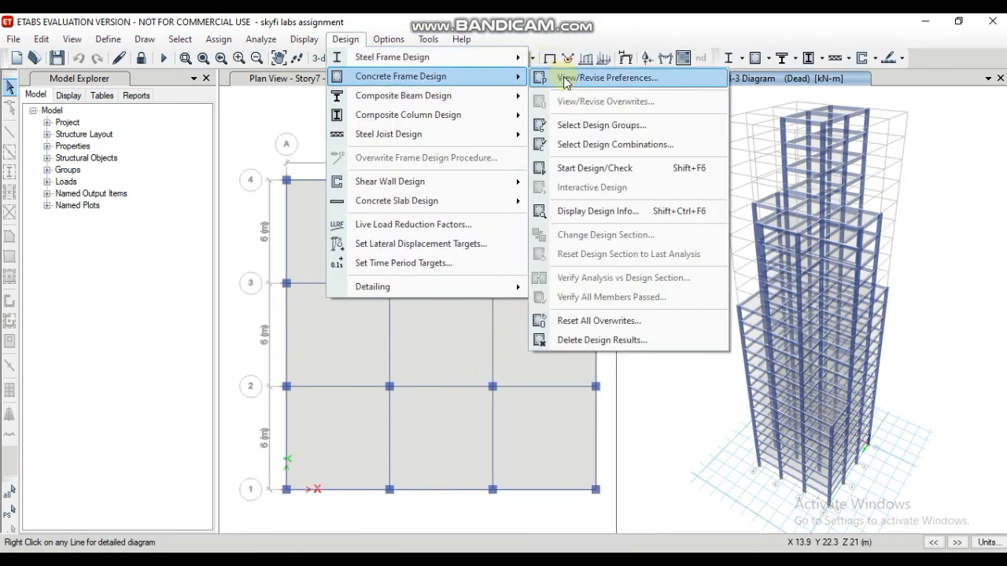
click(563, 77)
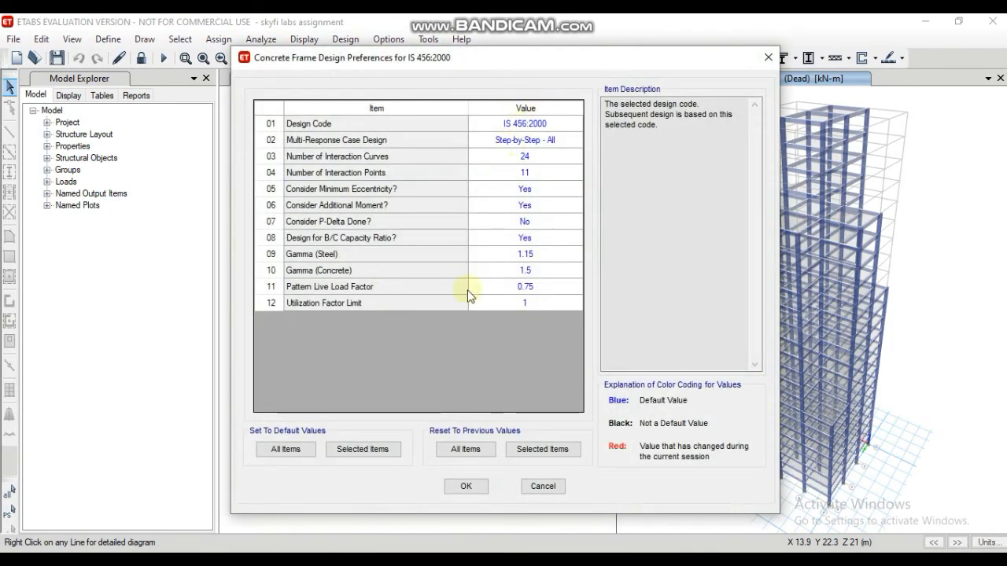
key(Return)
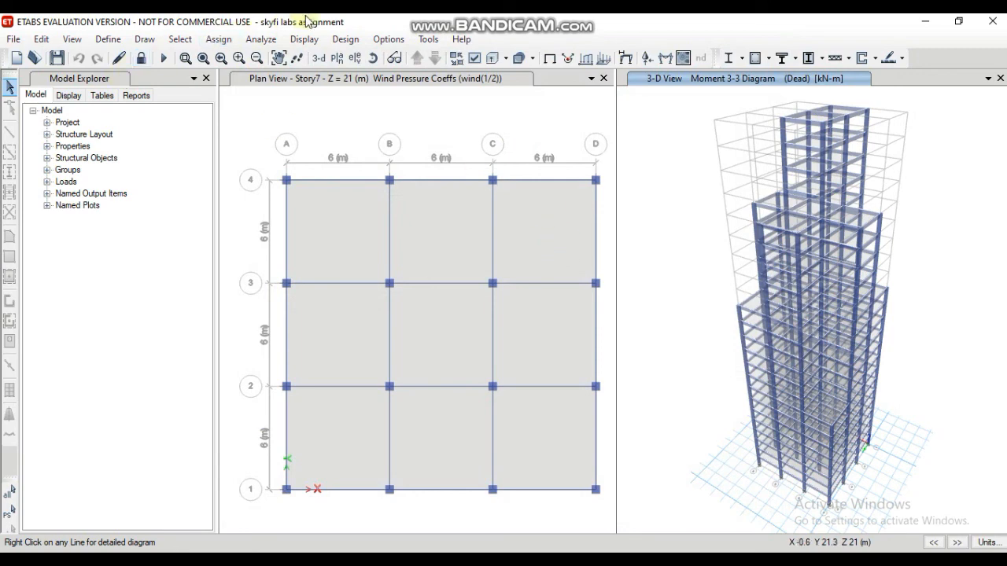
Step: Start the concrete frame design check and reiterate the analysis and design for frames whose sections differ
click(346, 39)
mouse_move(443, 76)
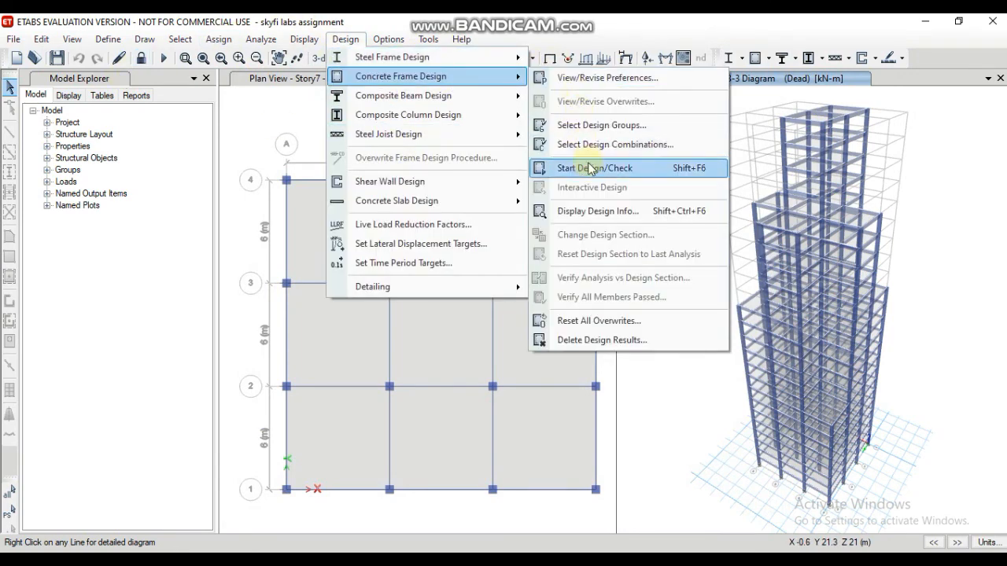
click(592, 168)
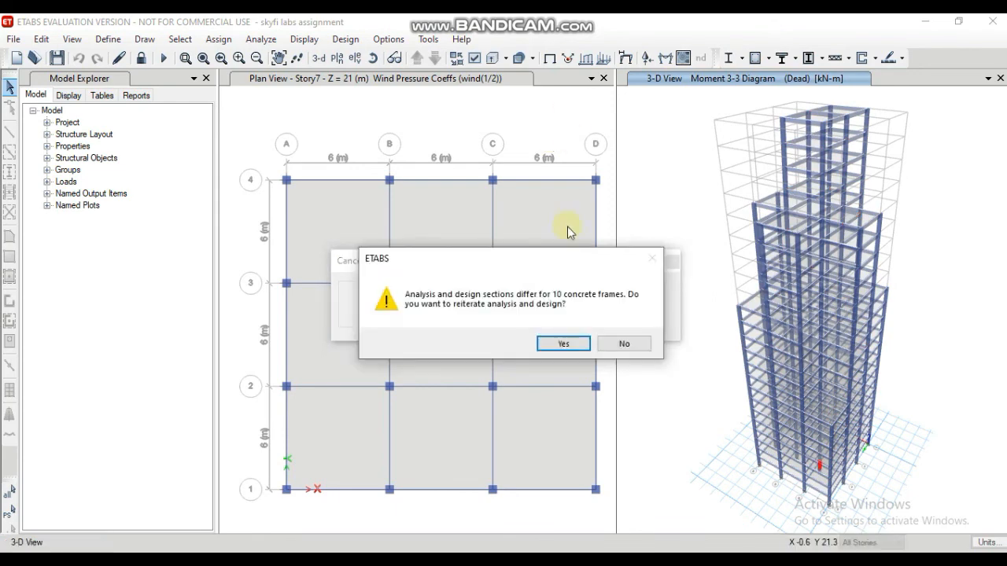
click(563, 344)
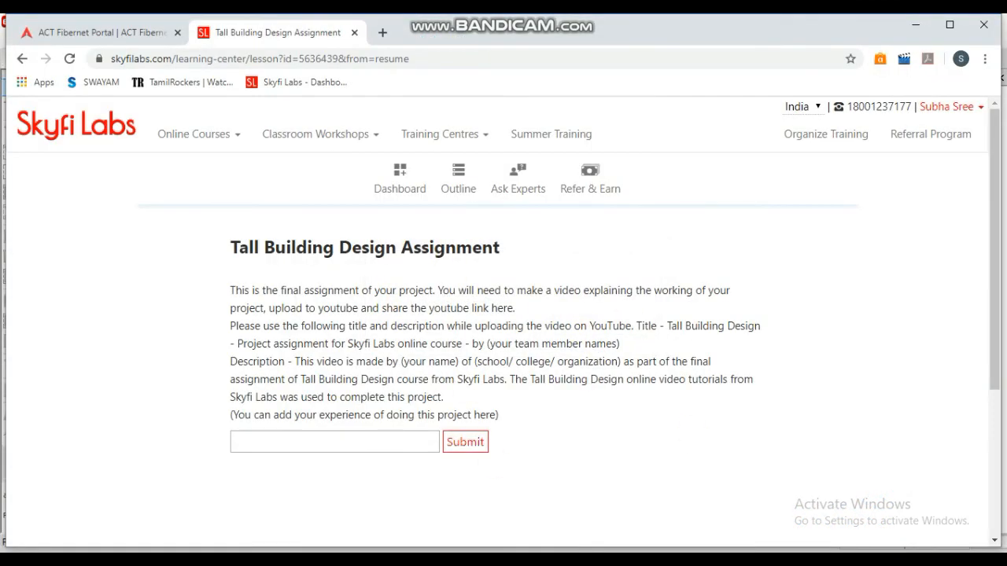
click(617, 561)
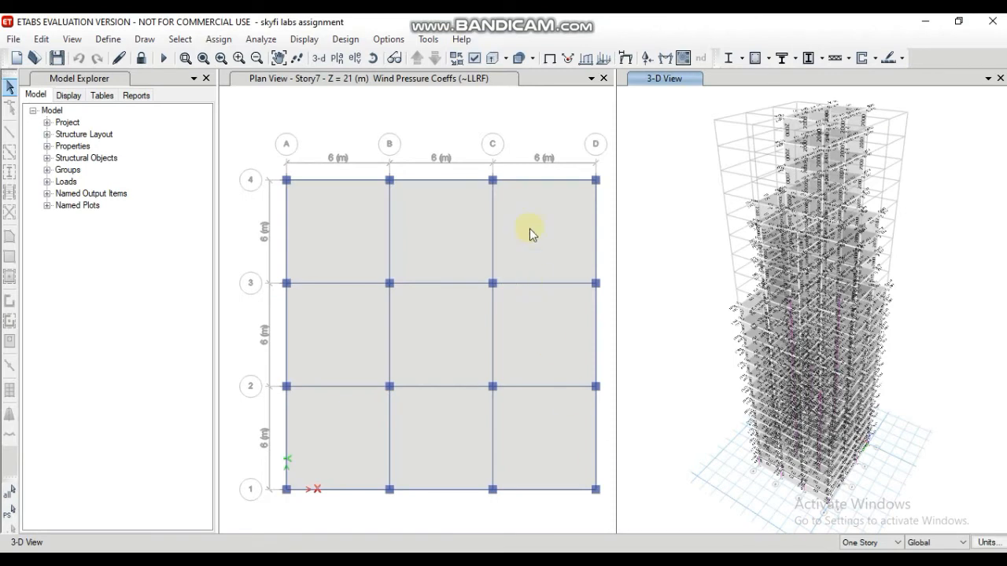
Step: Verify whether all concrete frame members passed the design check
click(346, 39)
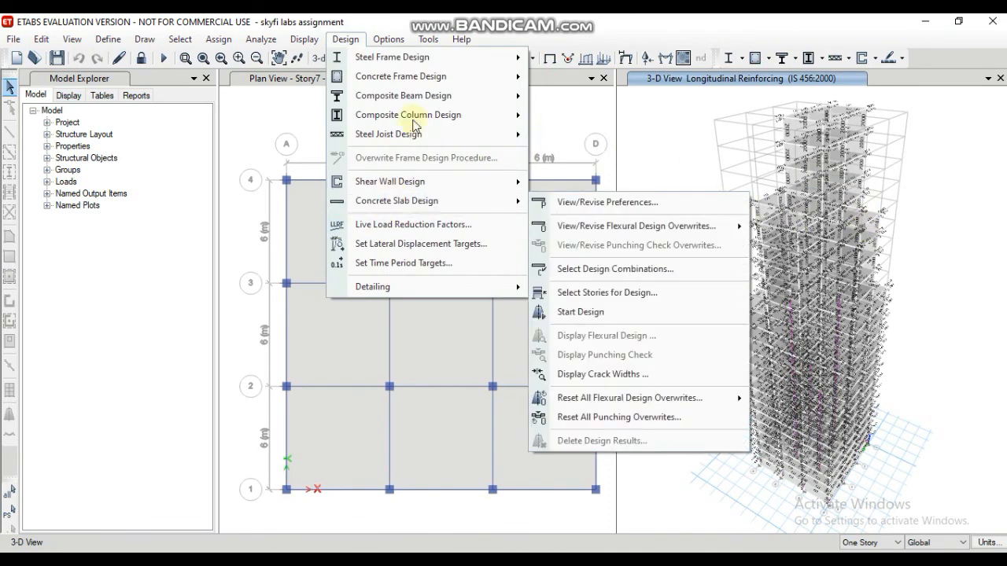
mouse_move(427, 84)
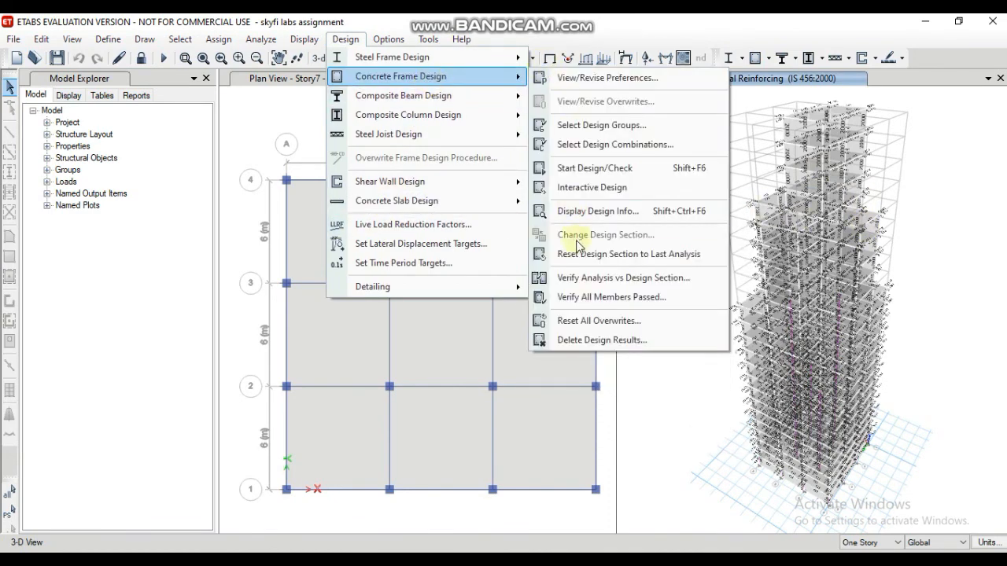
click(583, 297)
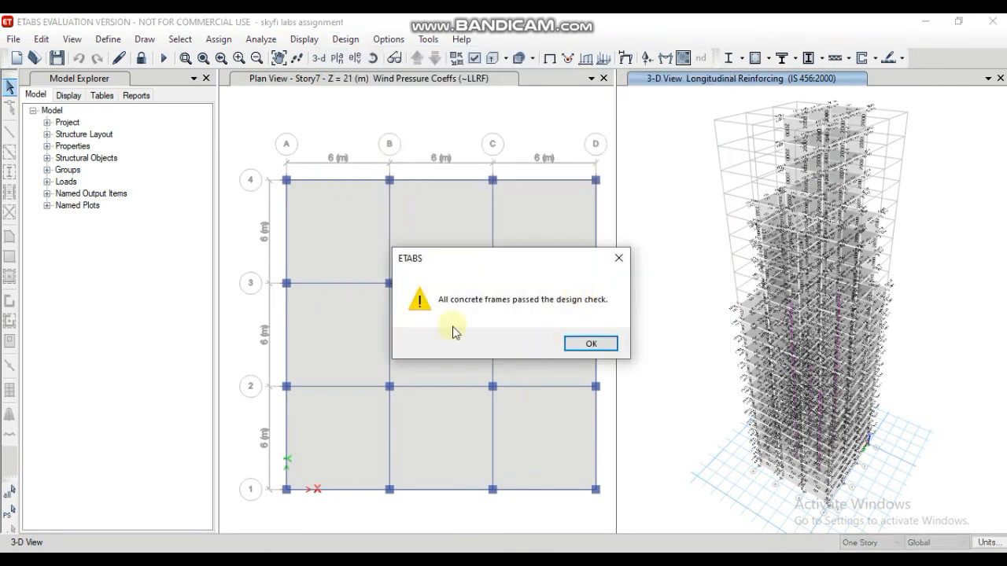
click(591, 343)
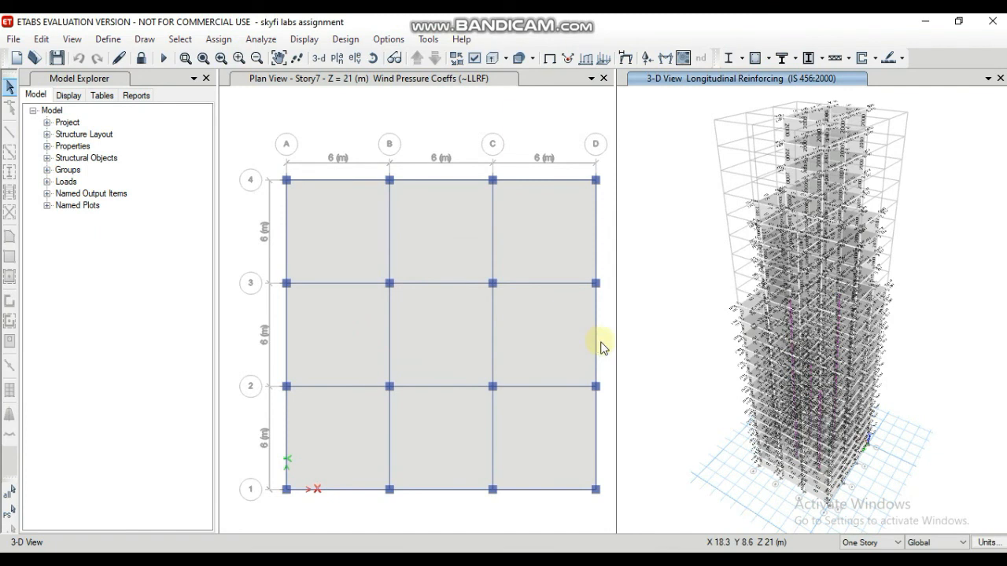
Step: Generate the Summary Report for the model and skim its pages, returning to the cover page
click(135, 95)
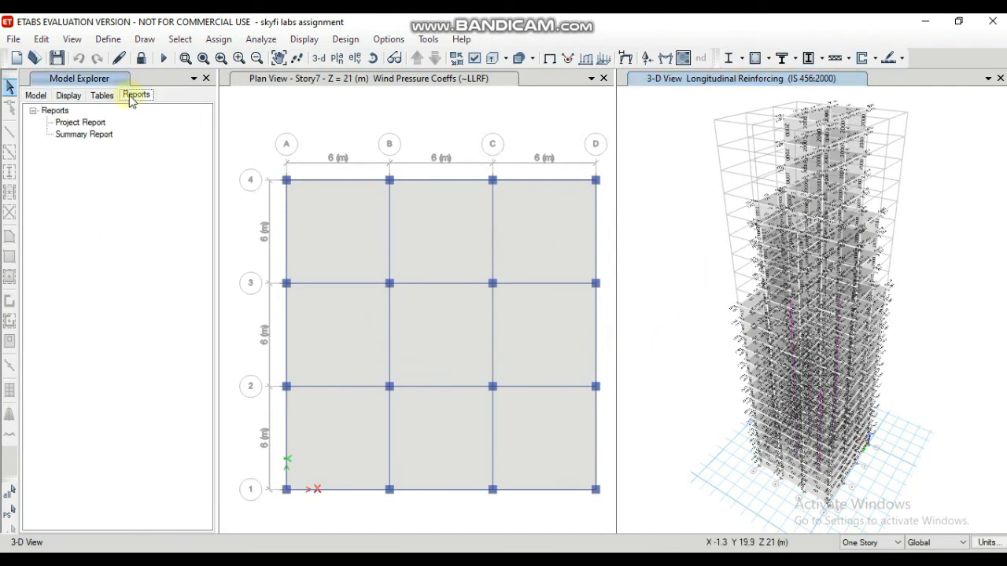
click(81, 123)
click(91, 136)
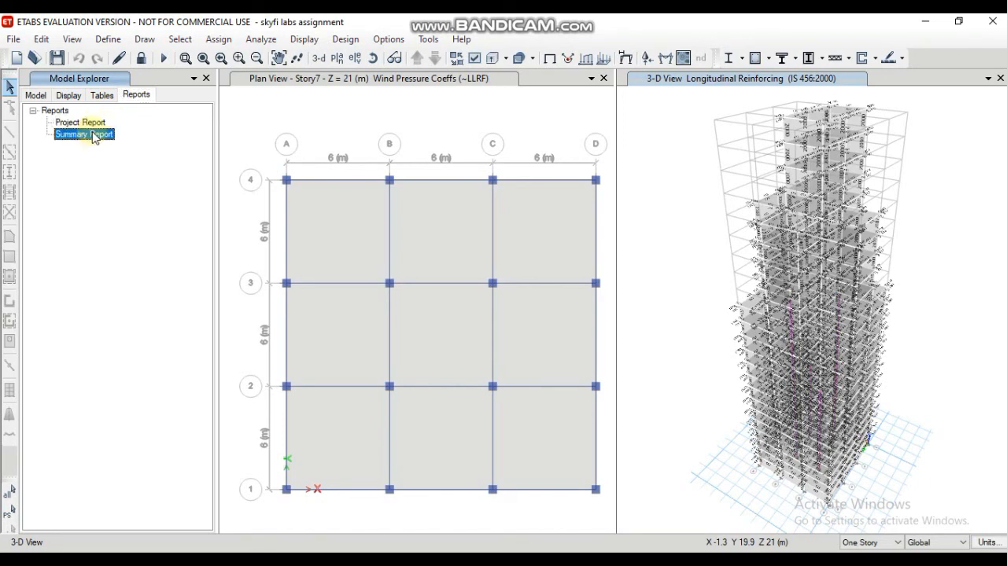
double_click(93, 135)
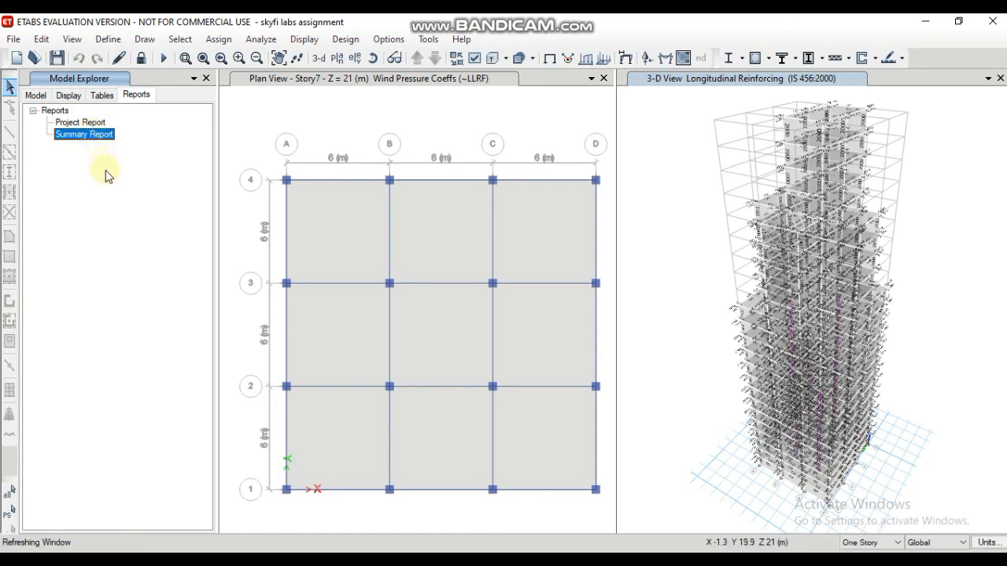
double_click(67, 133)
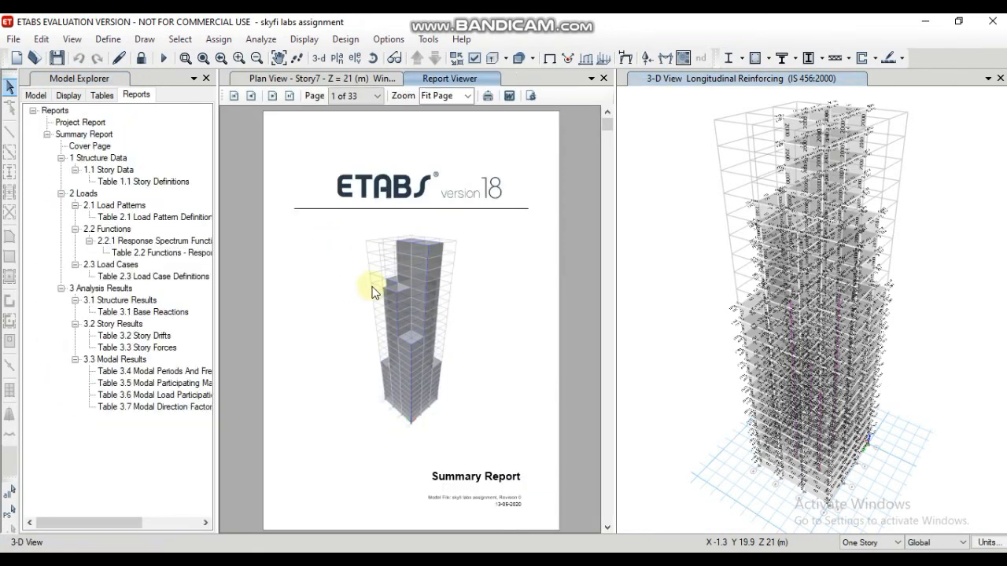
scroll(388, 361, down, 6)
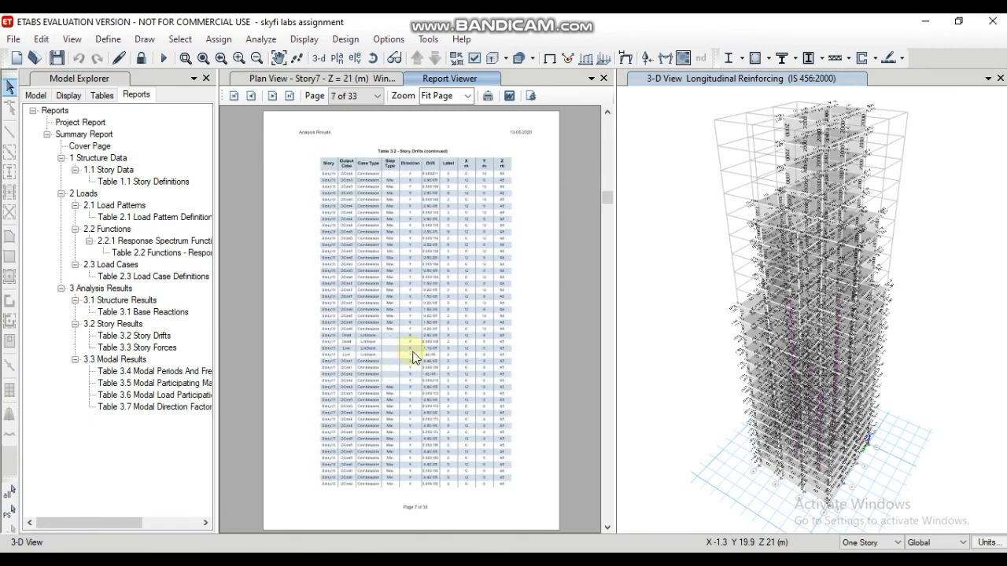
scroll(412, 356, up, 6)
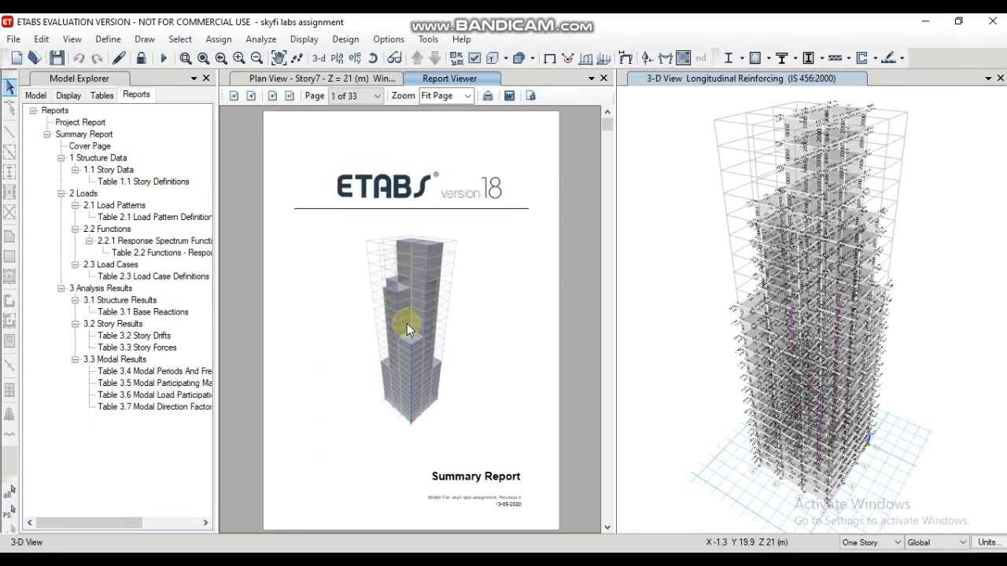